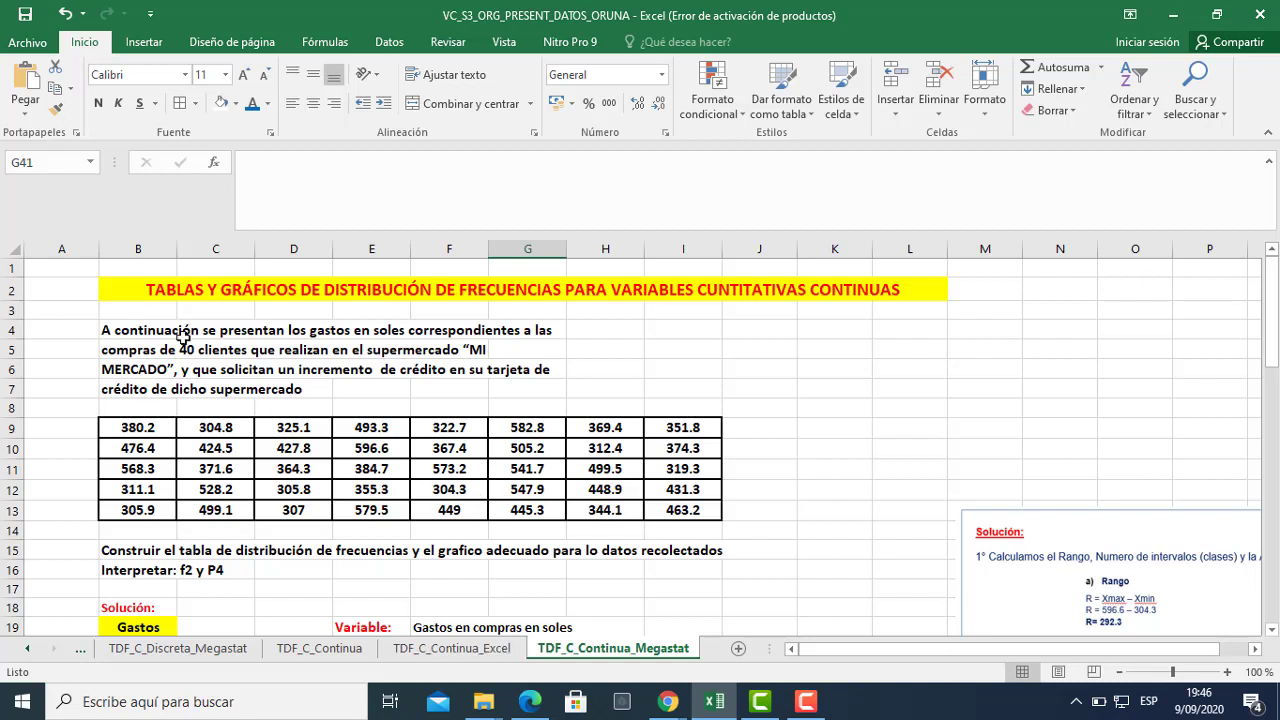
# Review the supermarket exercise statement, the spending data in B9:I13 and the requested f2 and P4 interpretations.
pyautogui.moveTo(152, 414); pyautogui.dragTo(692, 512)
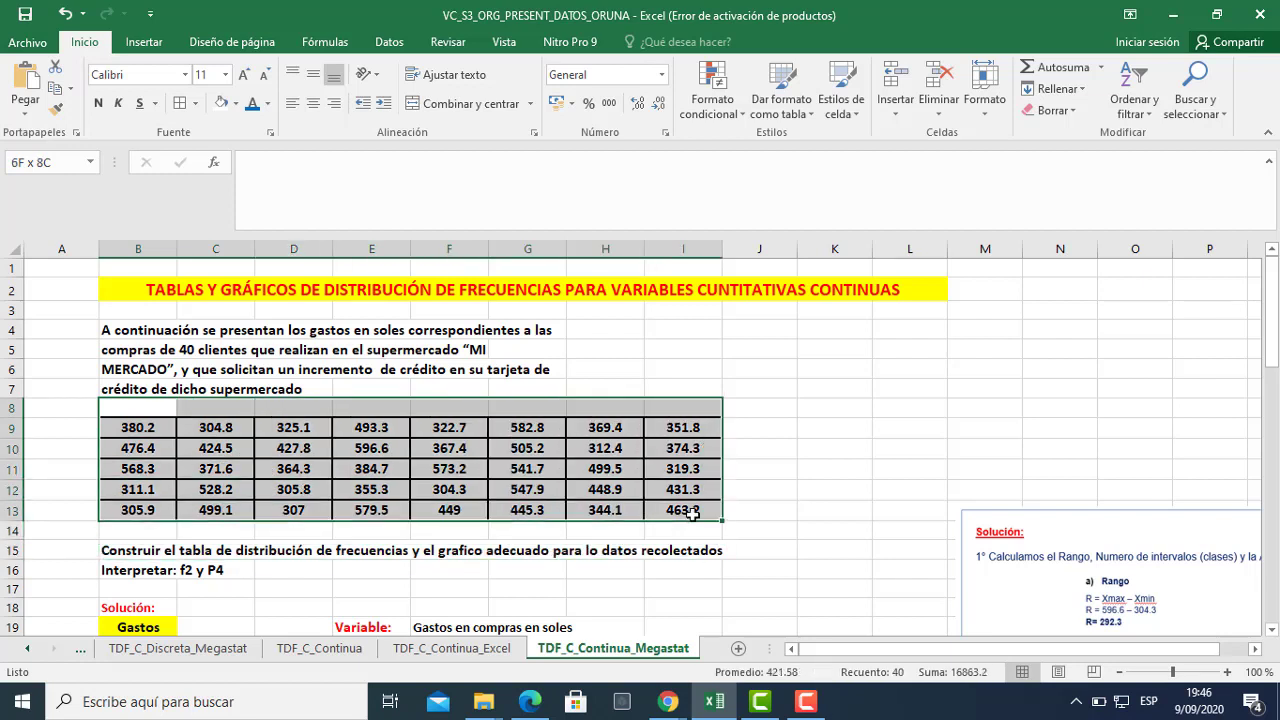
pyautogui.click(158, 430)
pyautogui.click(150, 452)
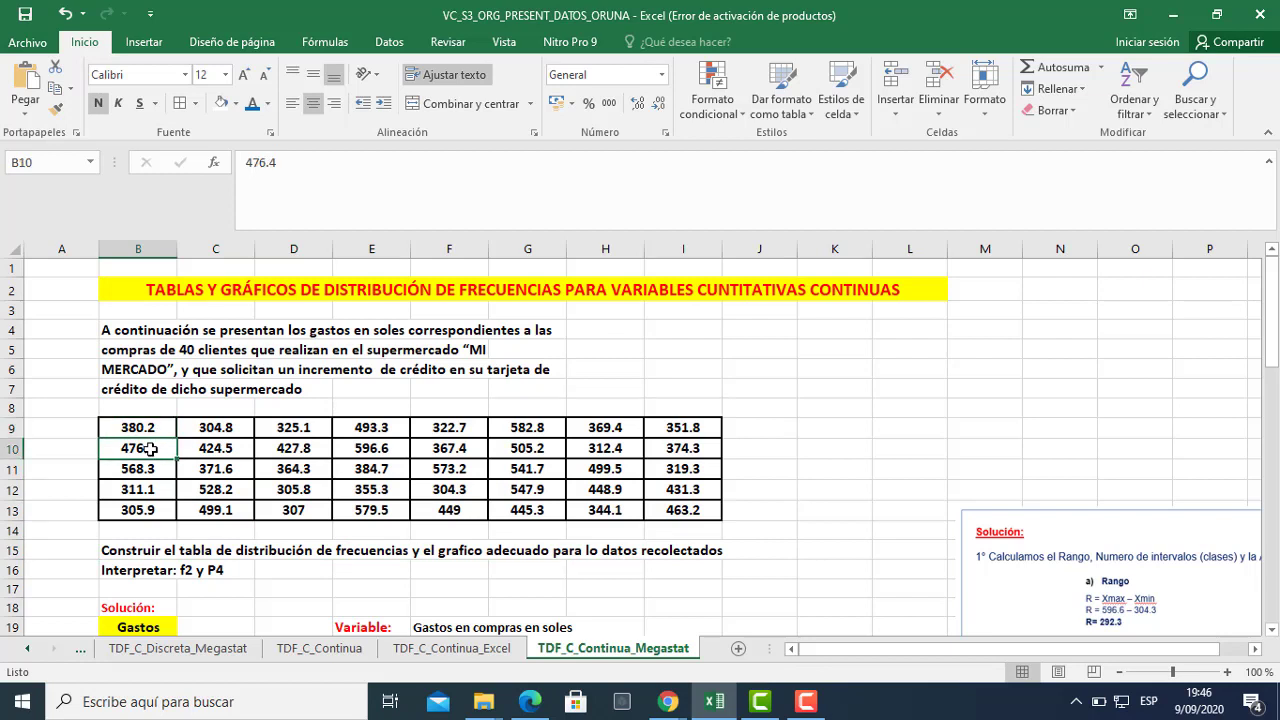
pyautogui.click(148, 428)
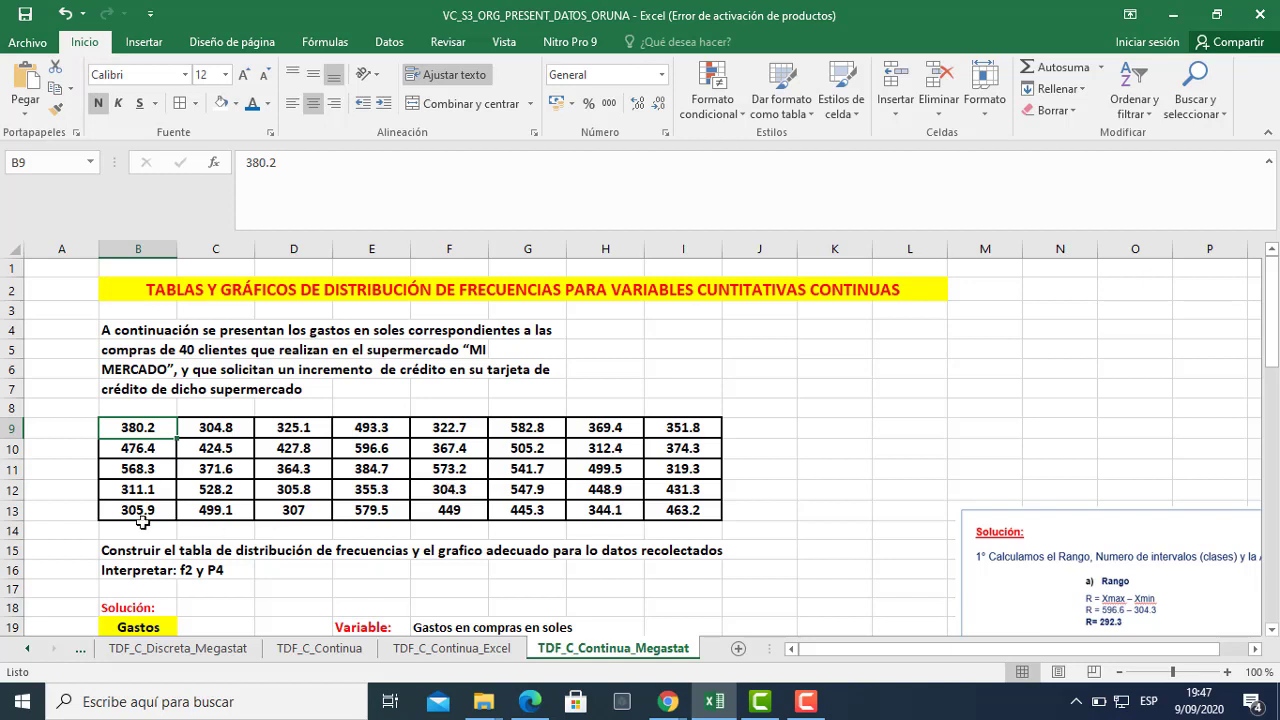
pyautogui.click(125, 575)
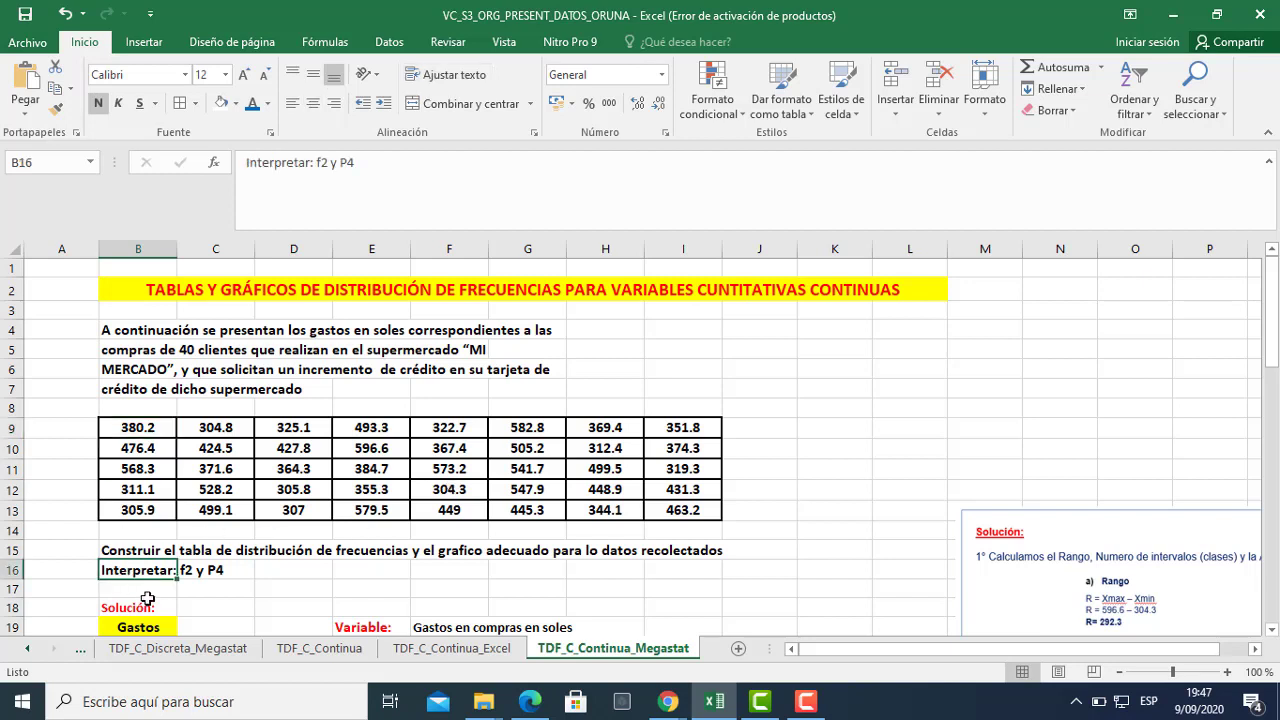
pyautogui.click(238, 569)
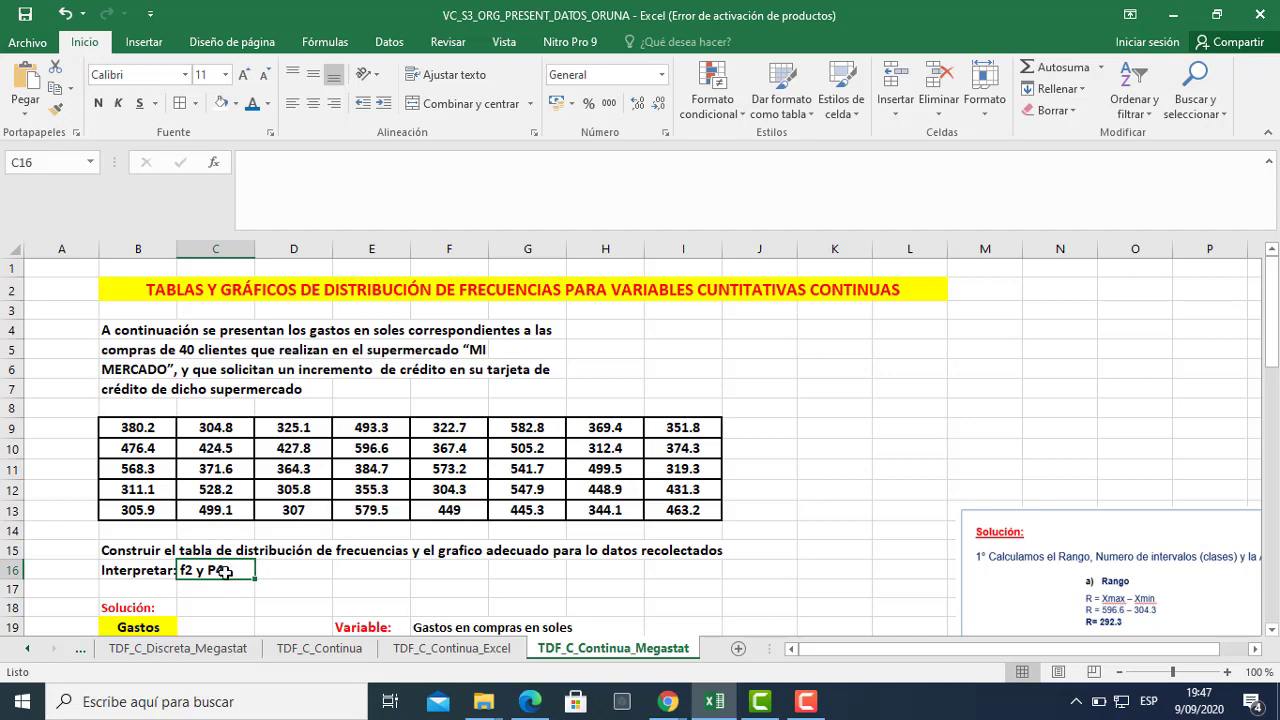
pyautogui.scroll(-2, 501, 584)
pyautogui.scroll(-1, 501, 584)
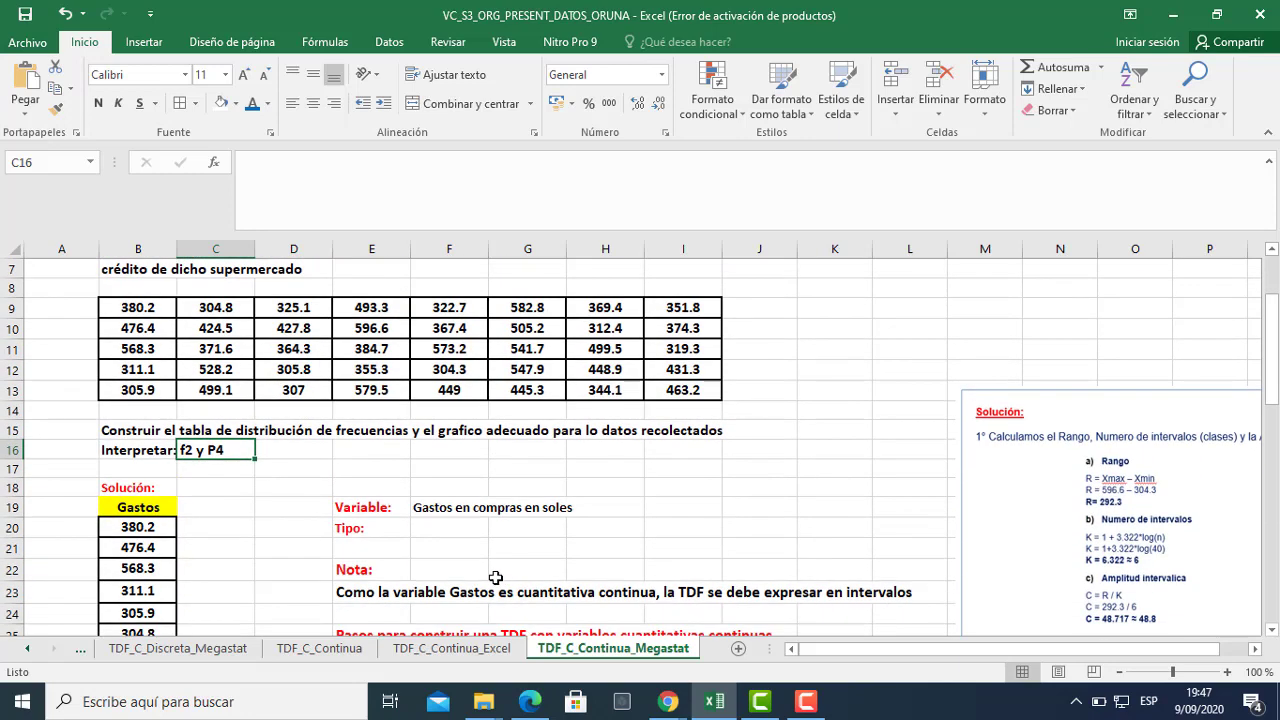
pyautogui.scroll(2, 496, 576)
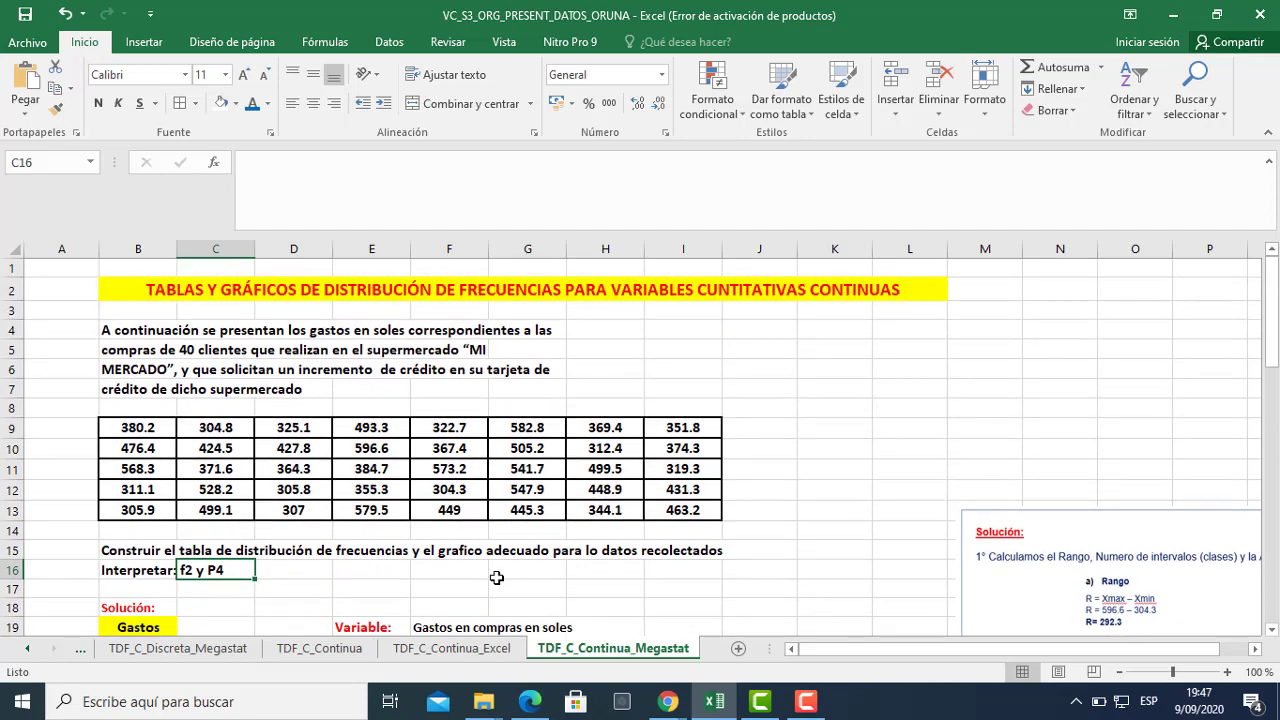
pyautogui.click(213, 350)
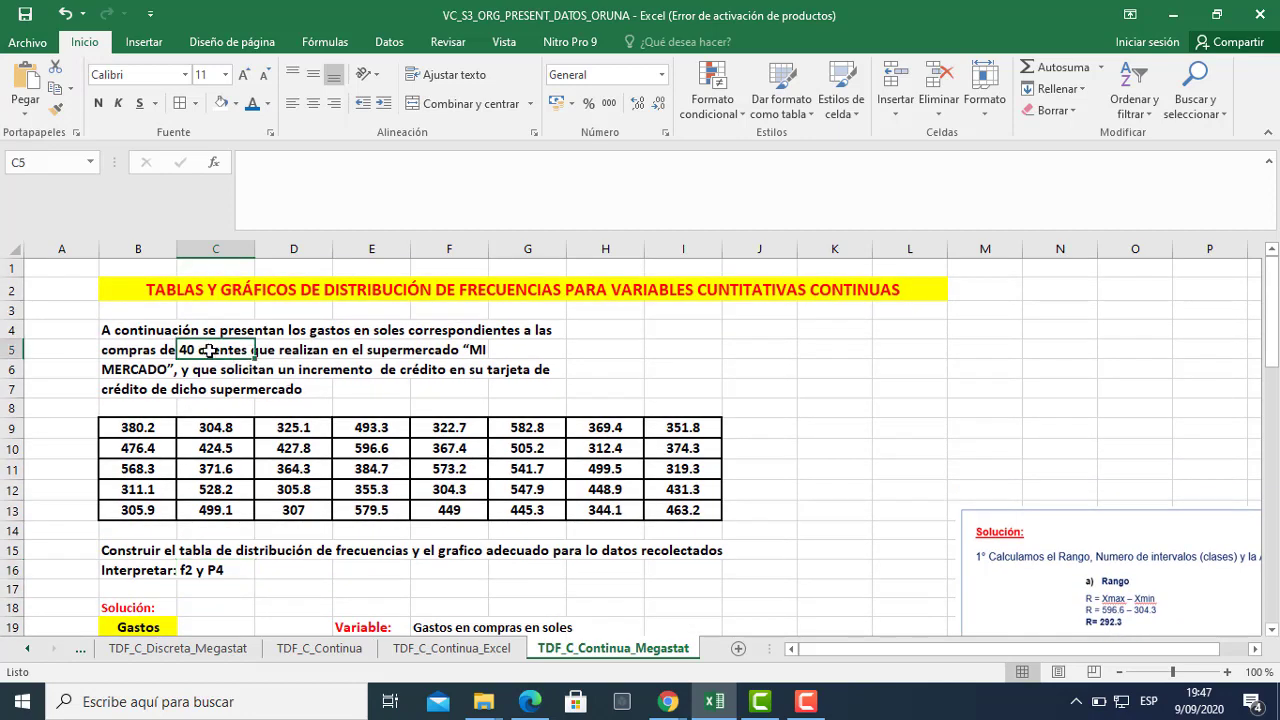
# Fill the formatted "Tipo:" label down from E20 to E21 and replace the copied text with "UA:".
pyautogui.scroll(-3, 445, 540)
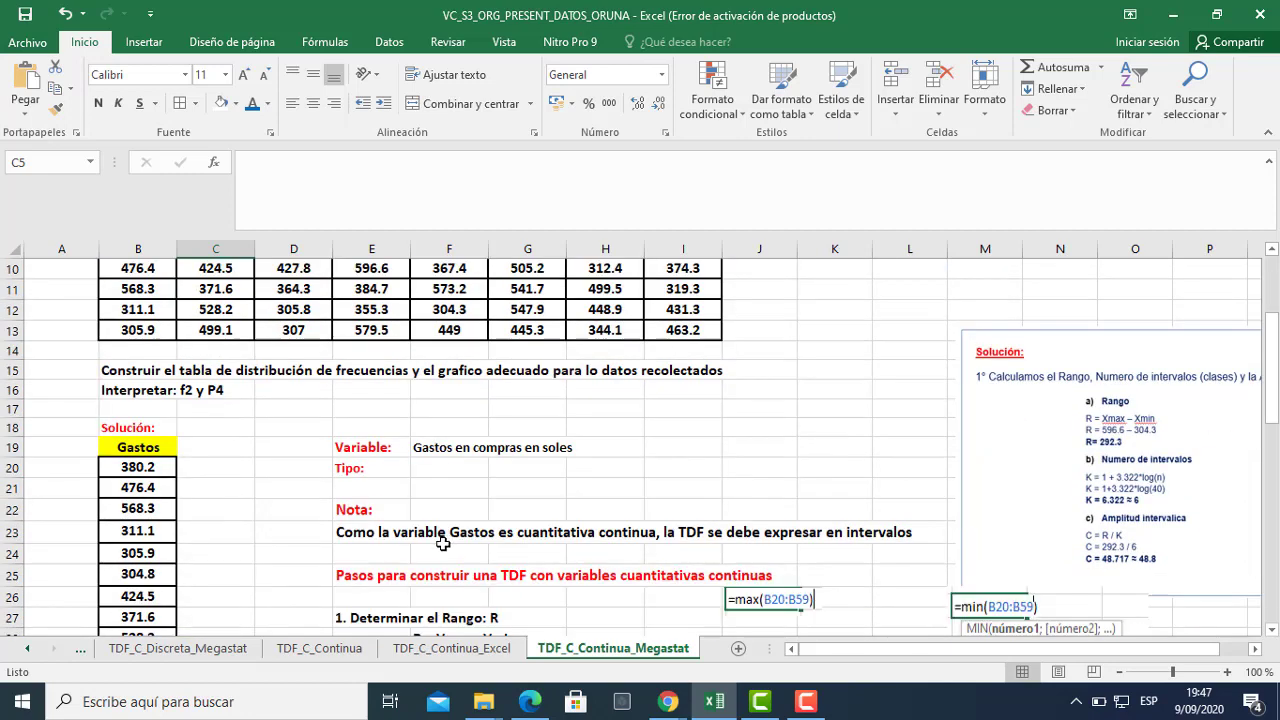
pyautogui.click(366, 490)
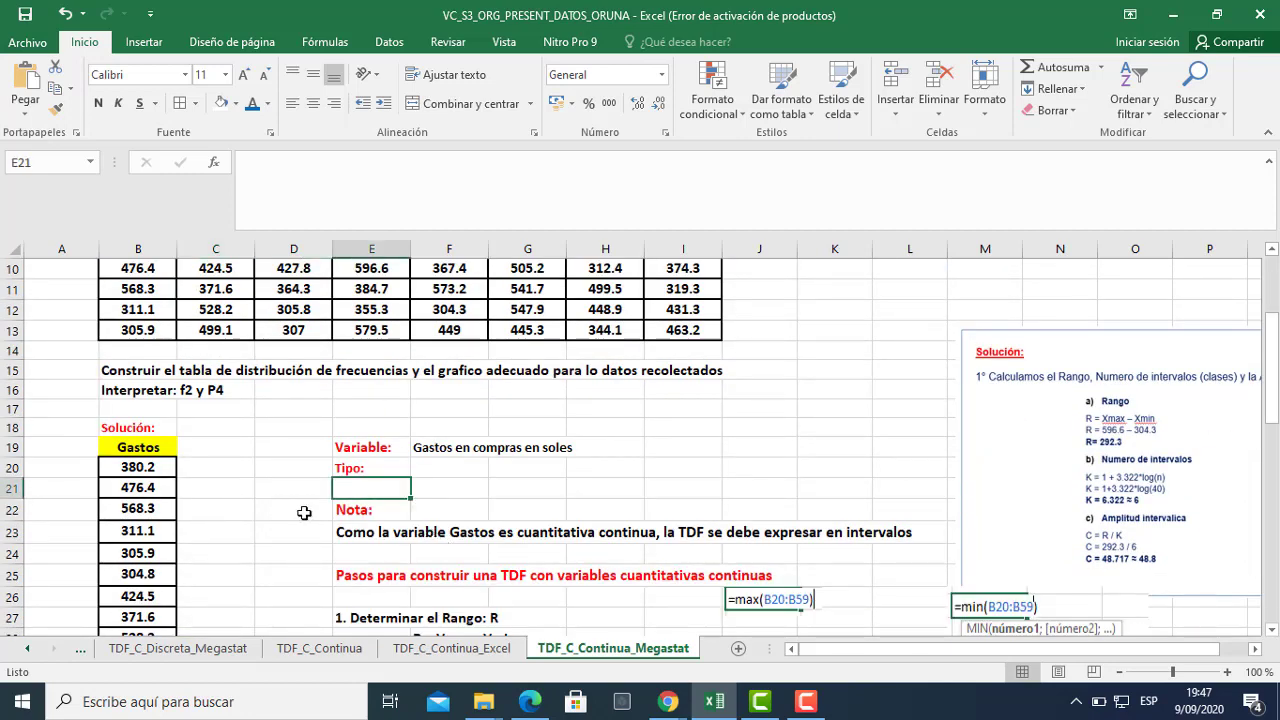
pyautogui.click(372, 470)
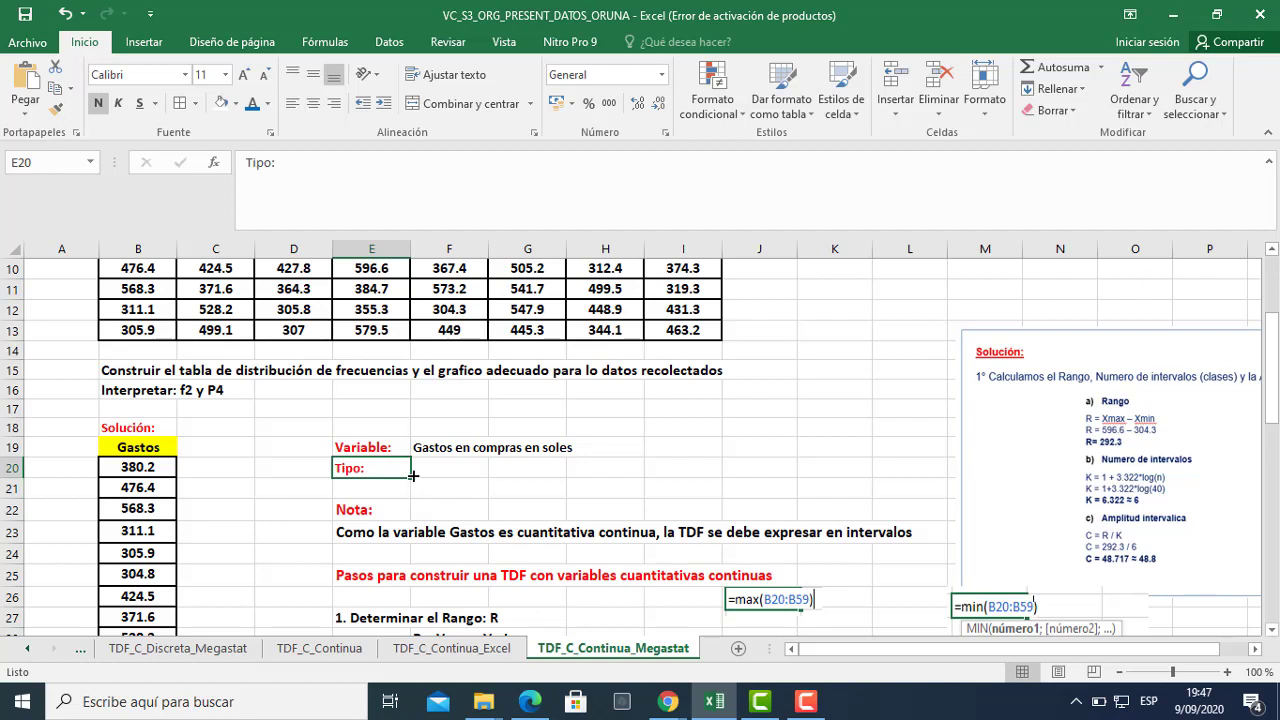
pyautogui.moveTo(413, 476); pyautogui.dragTo(378, 489)
pyautogui.click(371, 486)
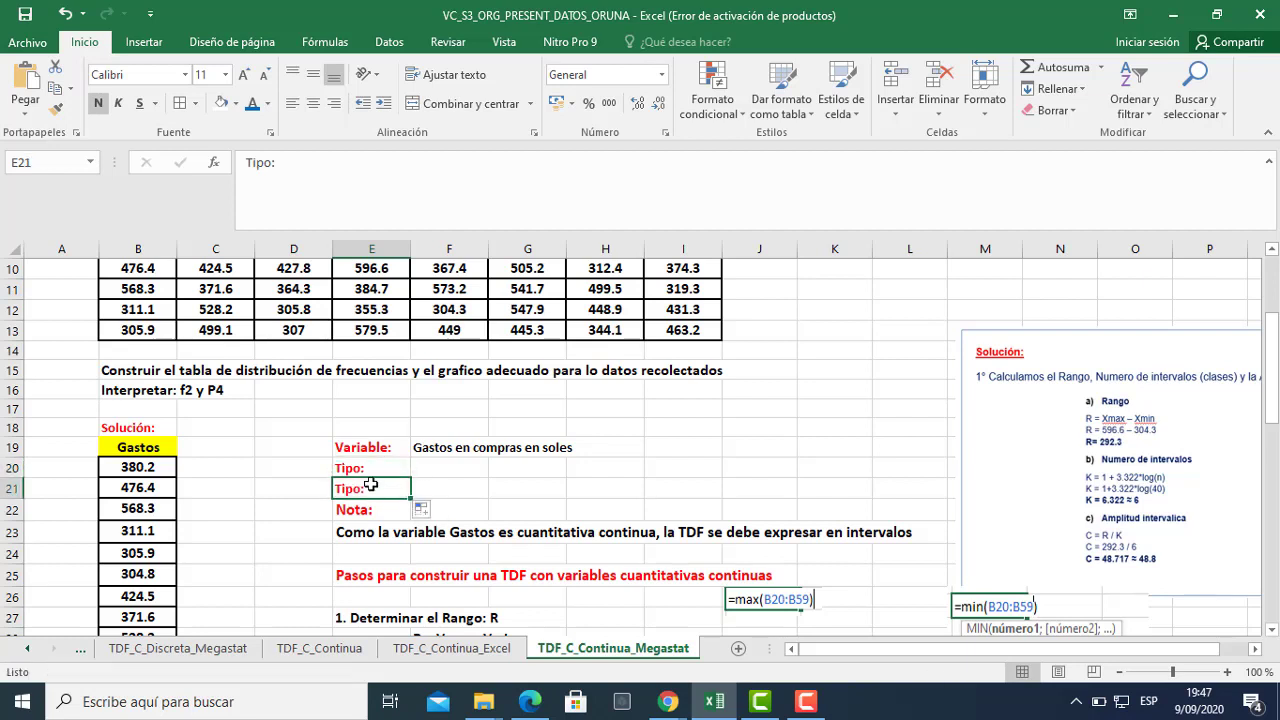
pyautogui.write('UA')
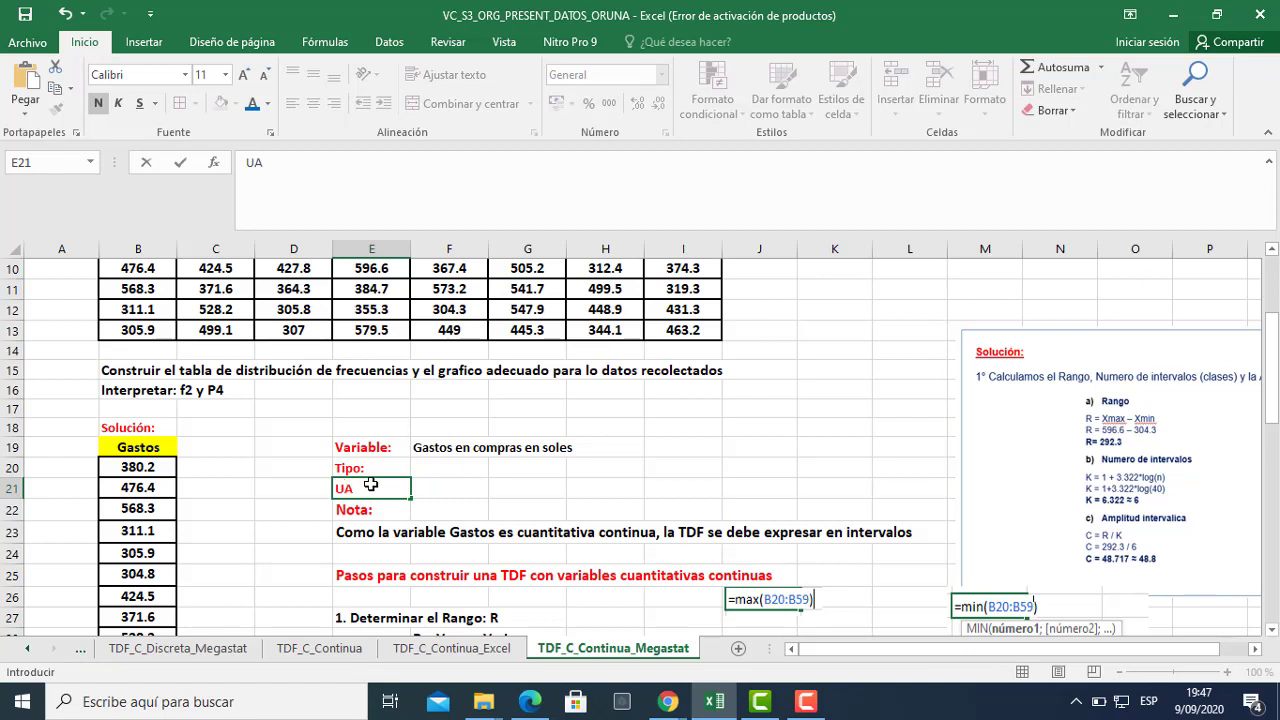
pyautogui.write(':')
# Enter "Un cliente" as the unit of analysis in F21, beside the UA label.
pyautogui.click(448, 490)
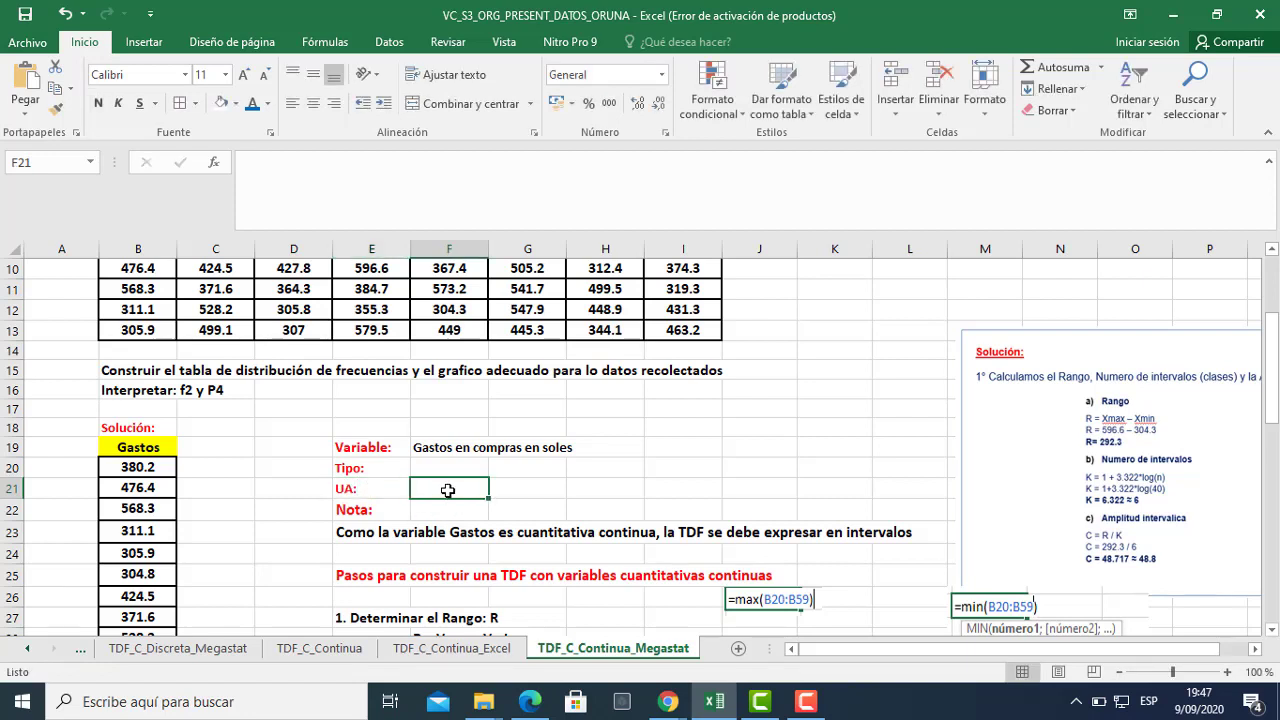
pyautogui.write('Un c')
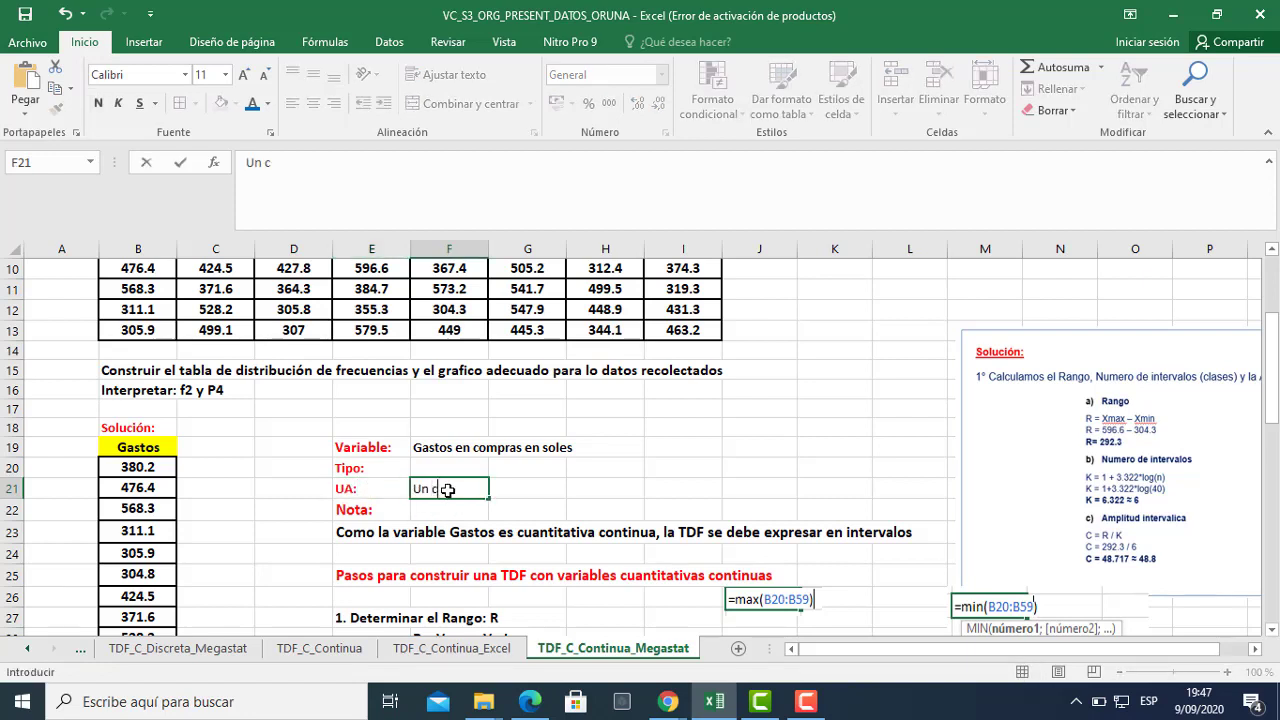
pyautogui.write('liente')
pyautogui.click(617, 487)
pyautogui.click(428, 483)
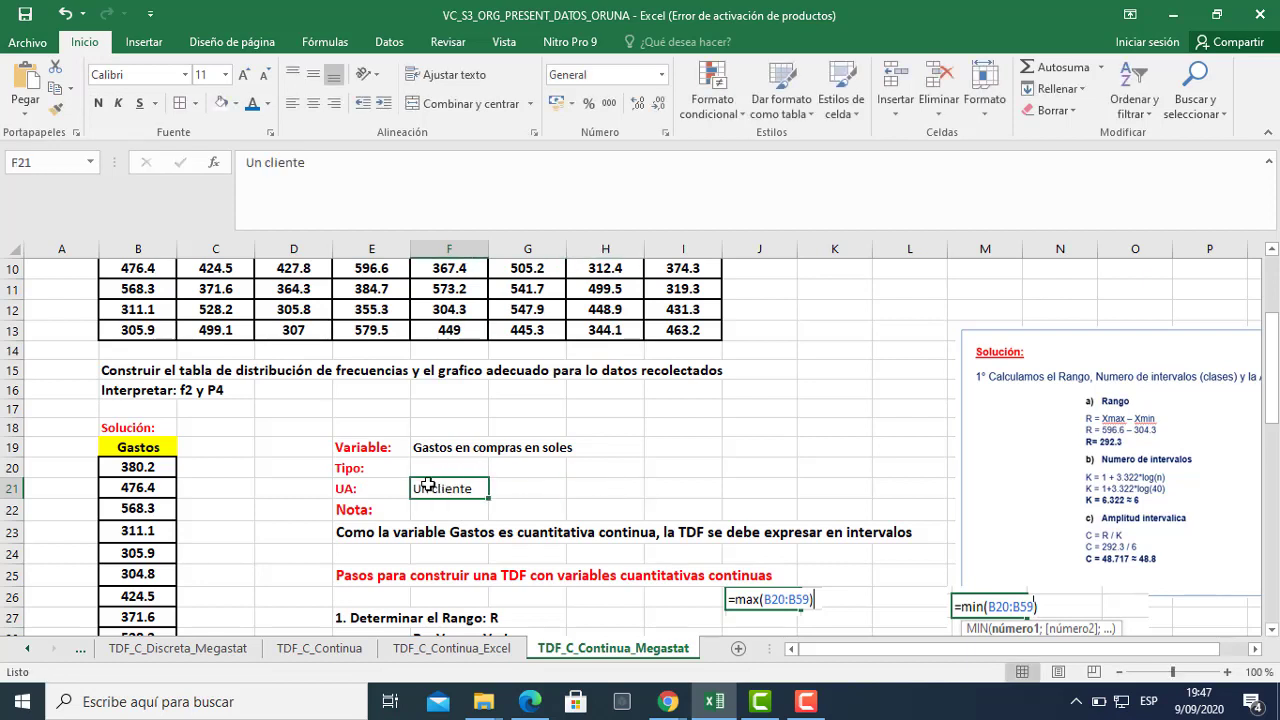
# Enter "Variable cuantitativa continua" as the variable type in F20, beside the Tipo label.
pyautogui.scroll(1, 446, 502)
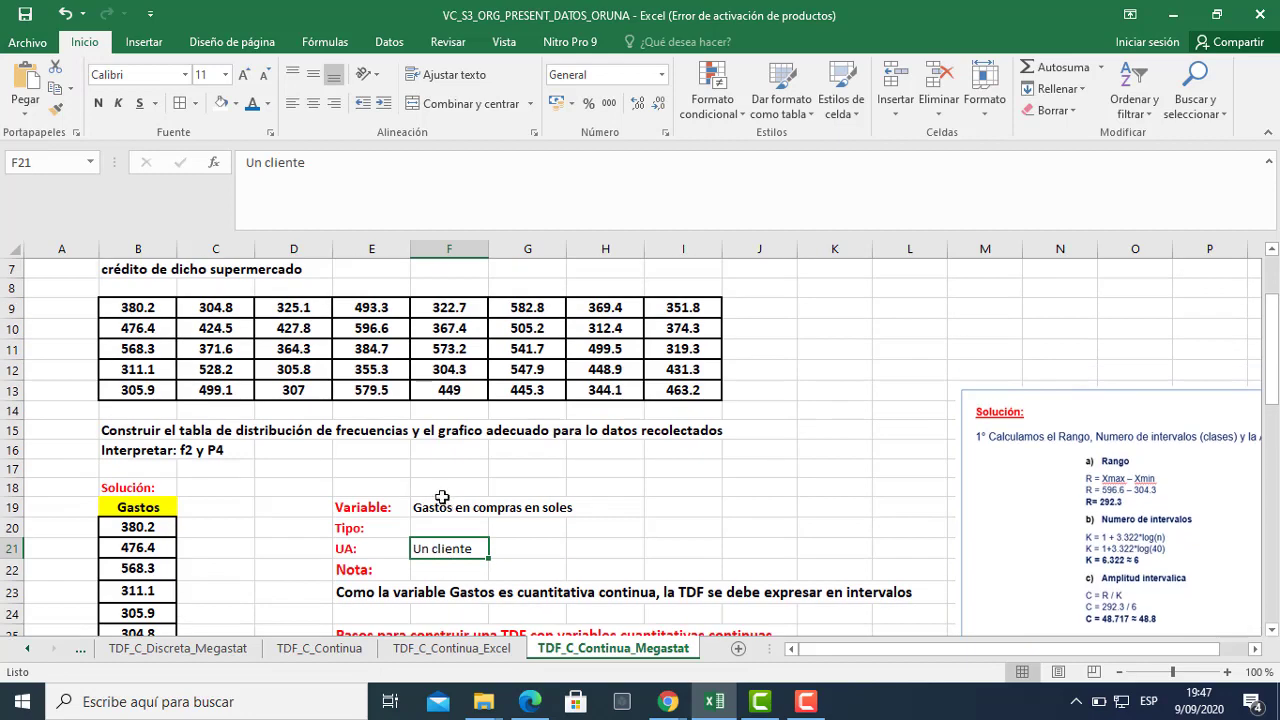
pyautogui.click(437, 508)
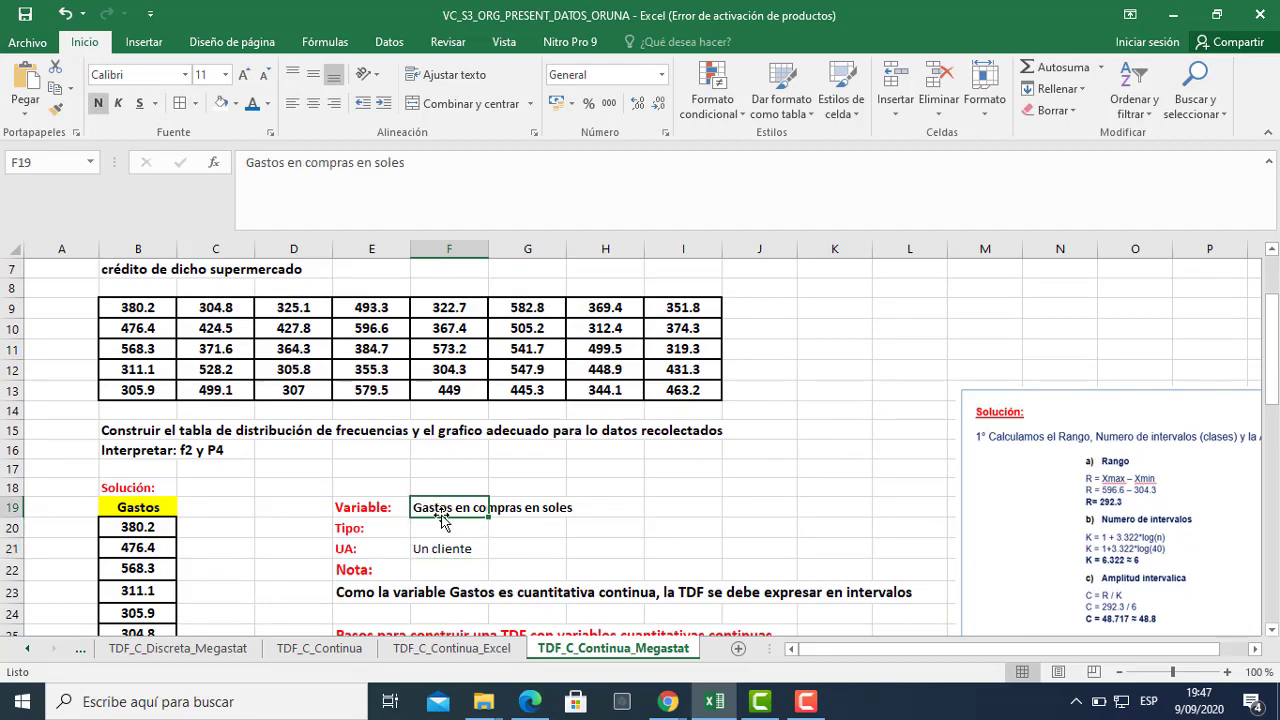
pyautogui.scroll(2, 440, 512)
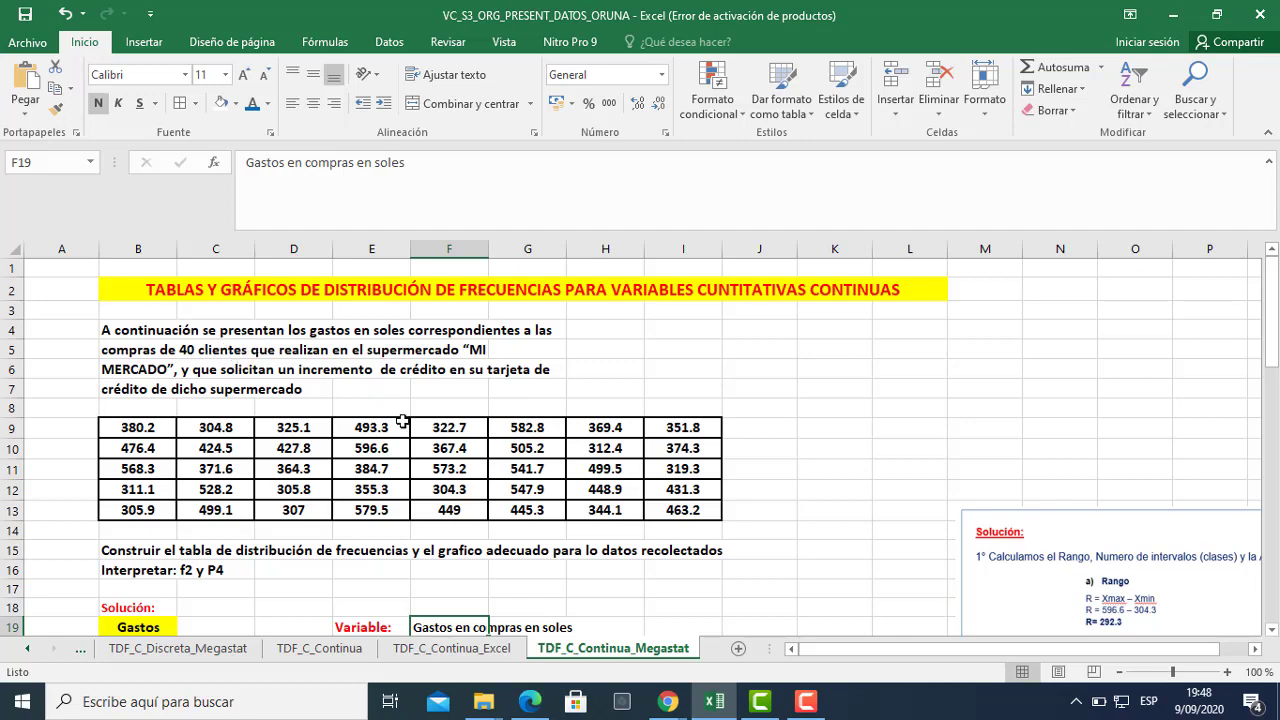
pyautogui.scroll(-2, 400, 430)
pyautogui.click(433, 527)
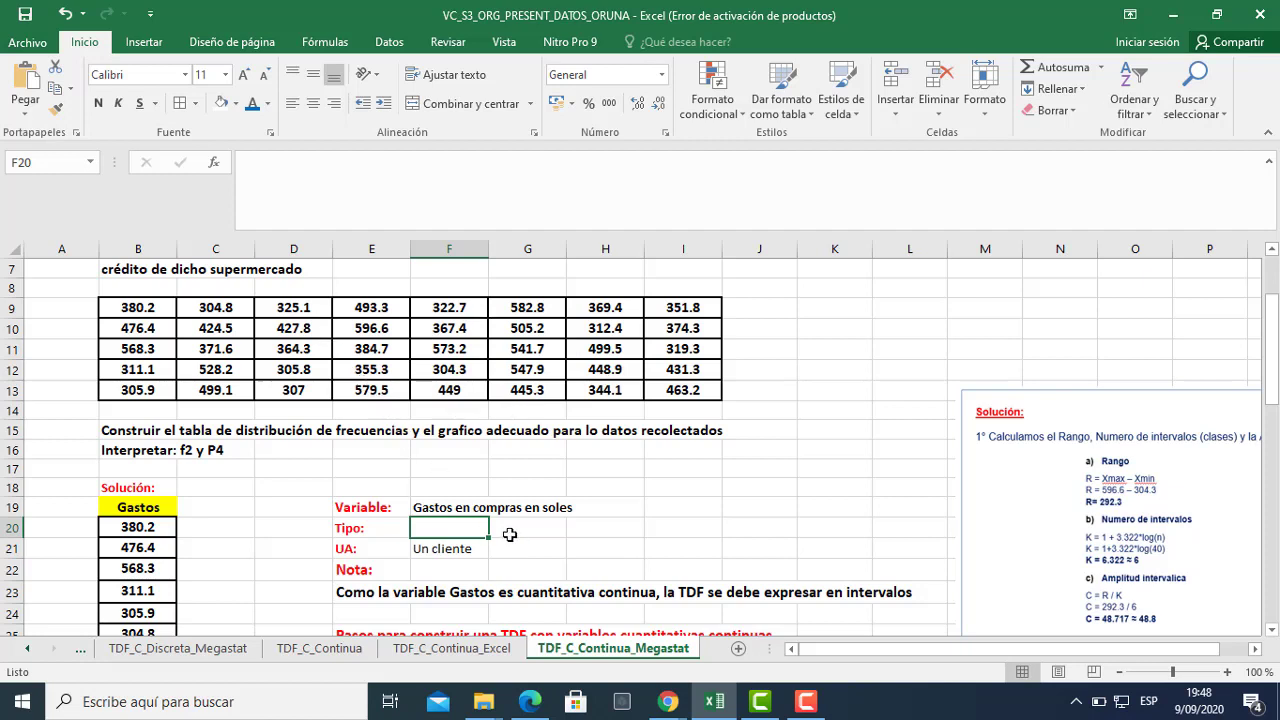
pyautogui.write('Vria')
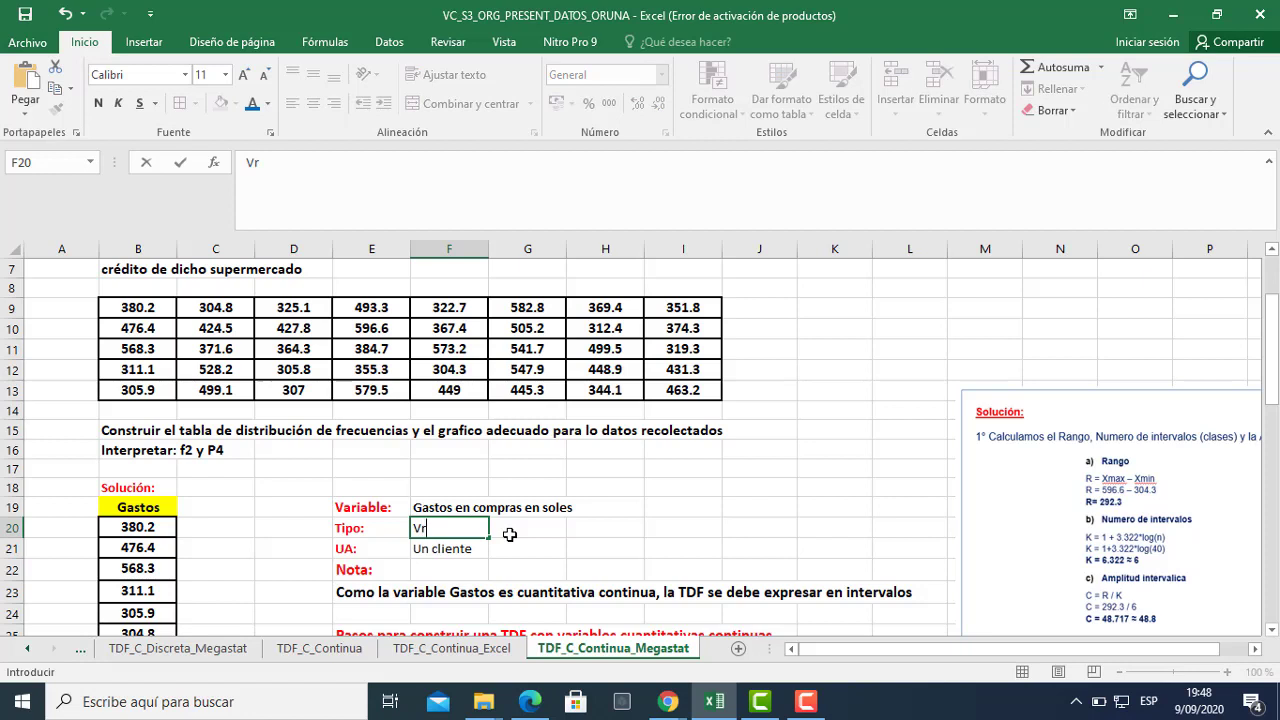
pyautogui.press('BackSpace')
pyautogui.press('BackSpace')
pyautogui.press('BackSpace')
pyautogui.write('ariable cuantitatia')
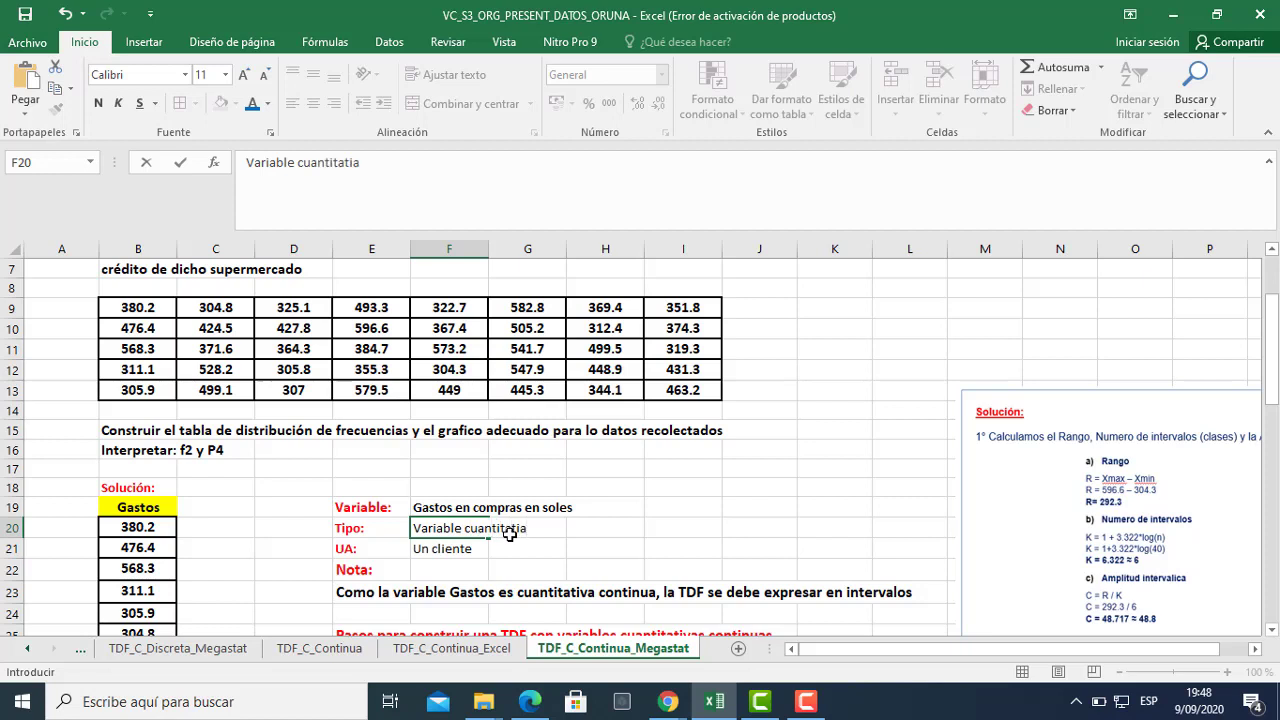
pyautogui.press('BackSpace')
pyautogui.write('va continua')
pyautogui.press('Return')
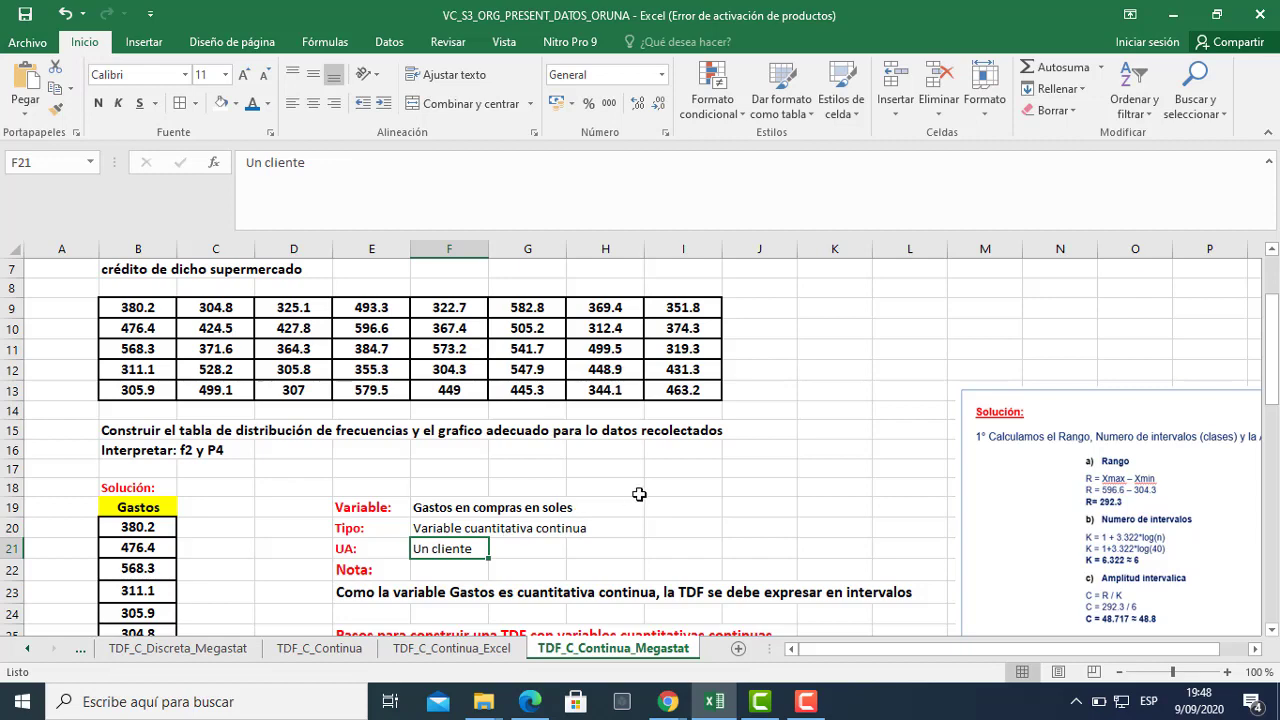
# Examine the note about expressing the TDF in intervals, then compare the data in B9:I13 with the single Gastos column.
pyautogui.scroll(-1, 639, 494)
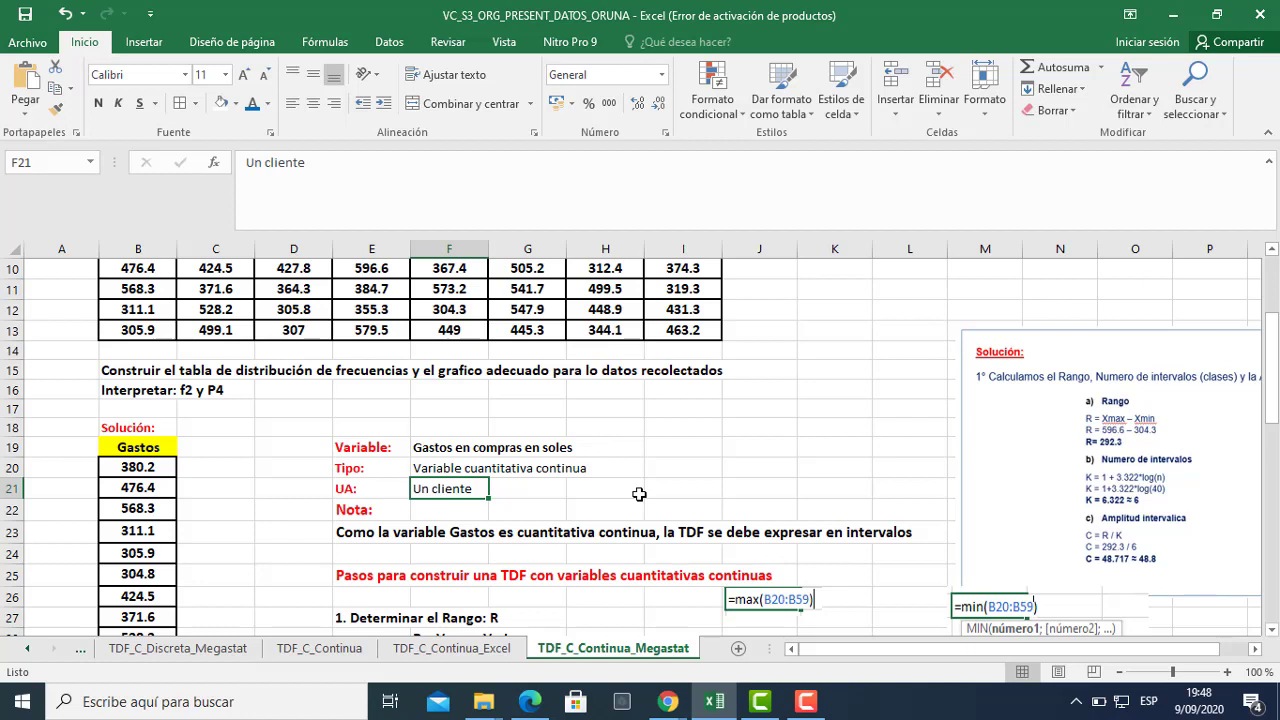
pyautogui.click(352, 531)
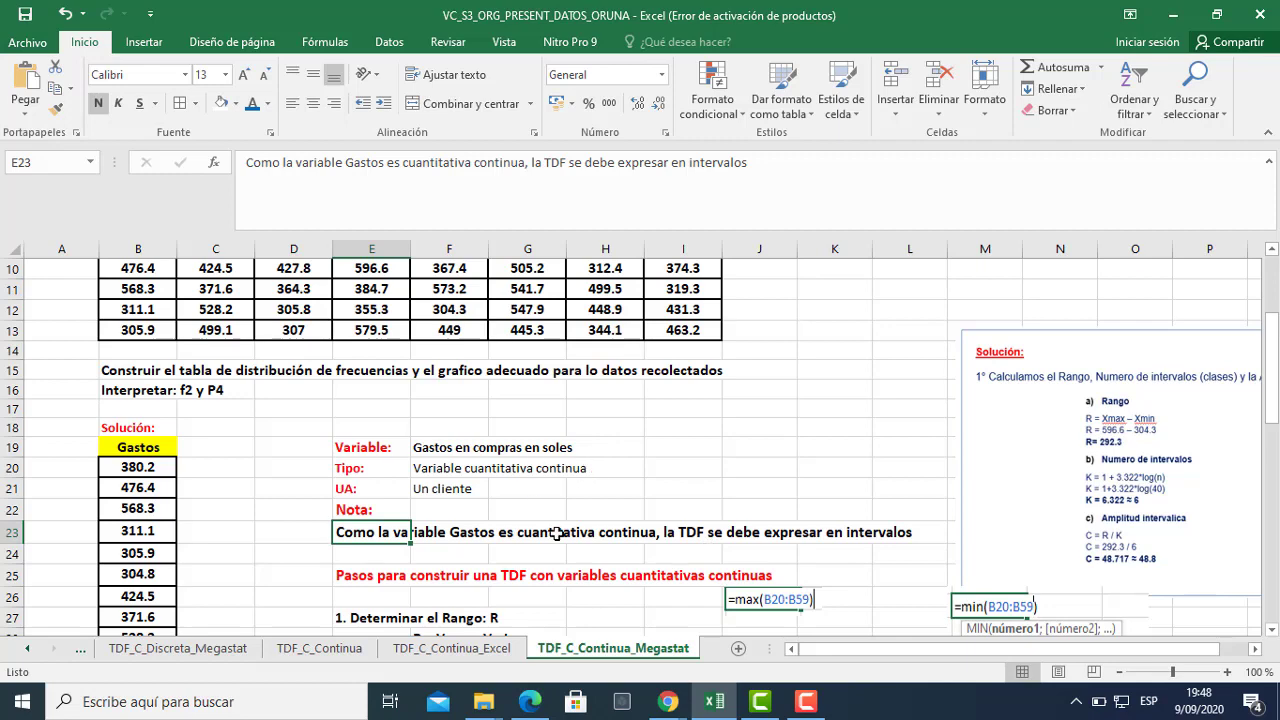
pyautogui.scroll(-2, 557, 533)
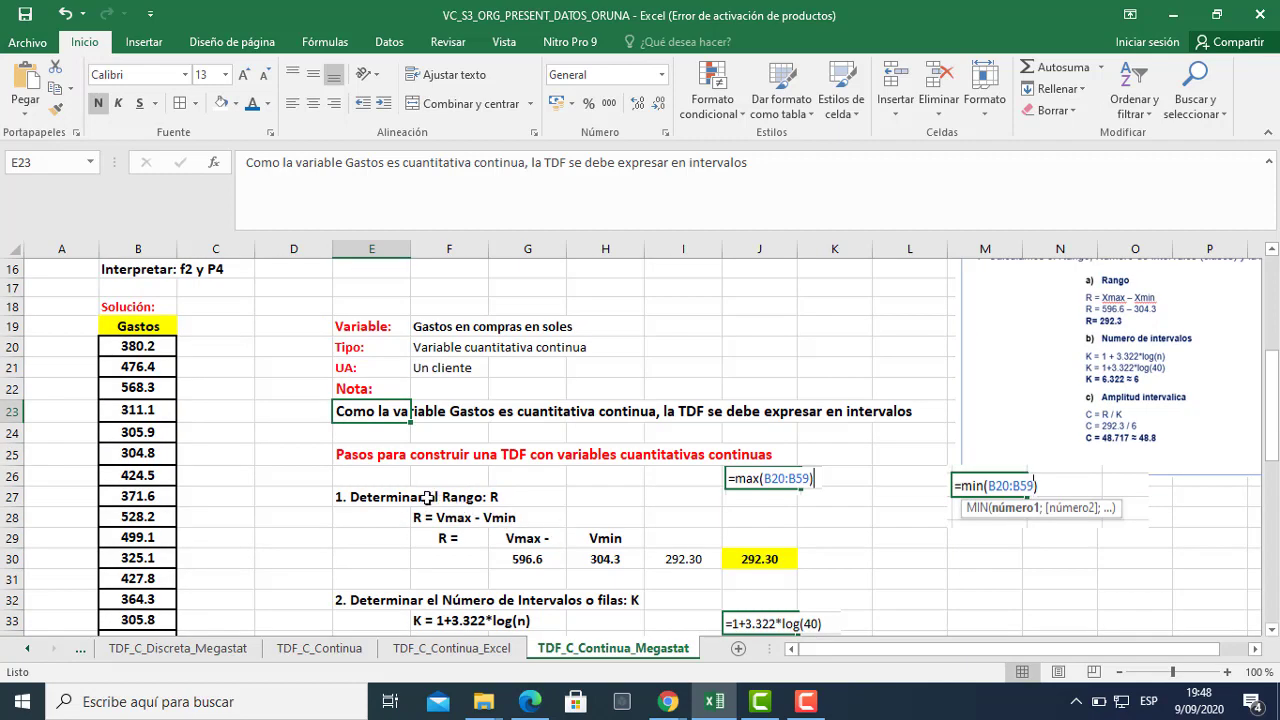
pyautogui.scroll(5, 238, 422)
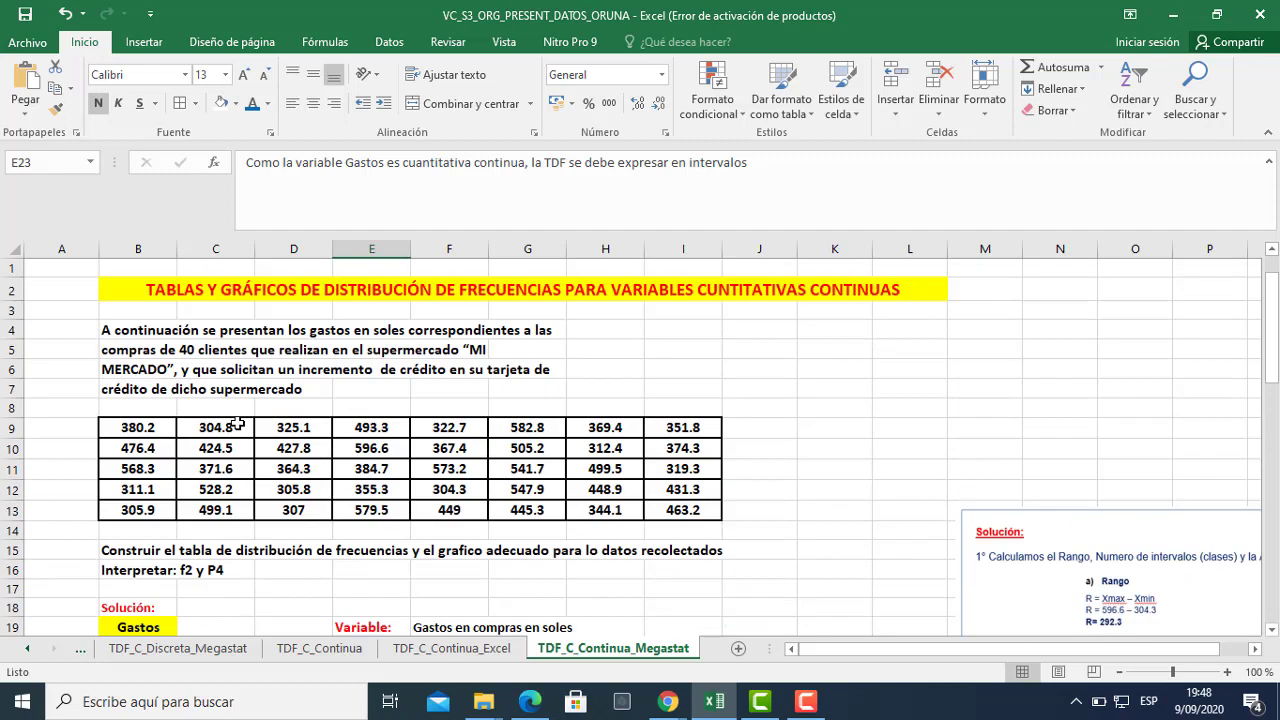
pyautogui.moveTo(150, 428); pyautogui.dragTo(705, 515)
pyautogui.scroll(-5, 510, 512)
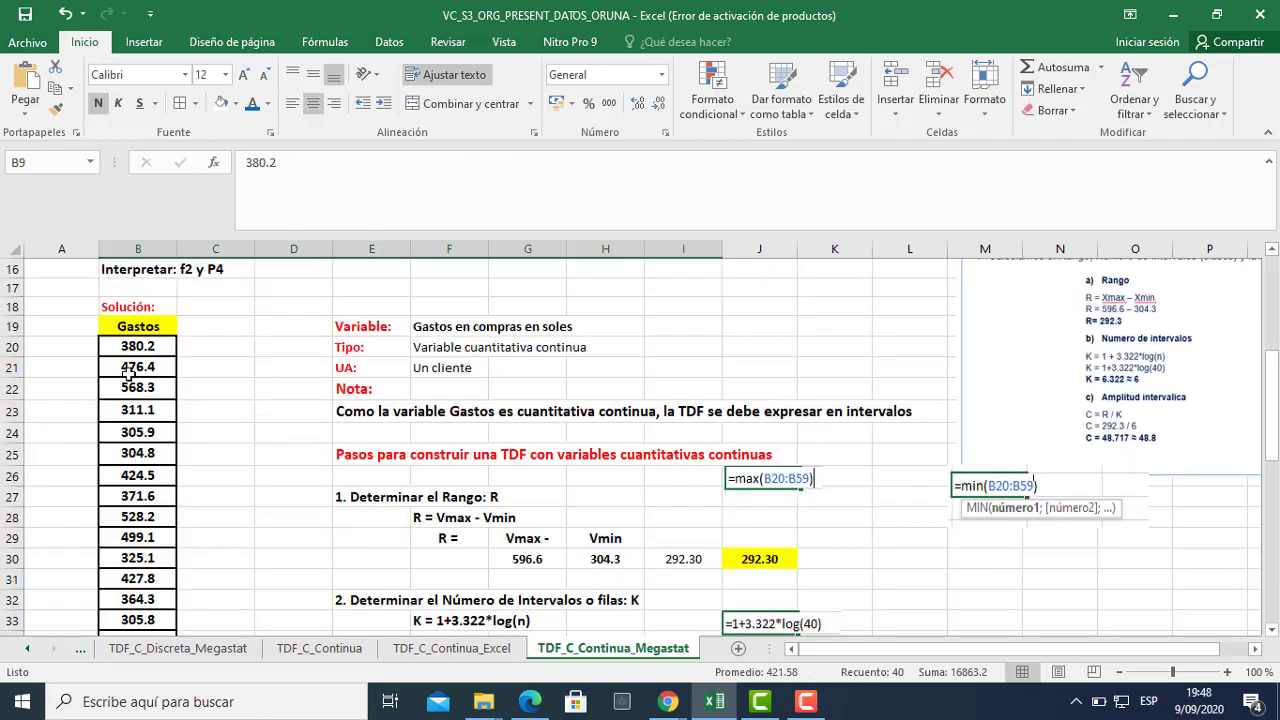
pyautogui.moveTo(128, 350); pyautogui.dragTo(138, 630)
pyautogui.scroll(7, 193, 530)
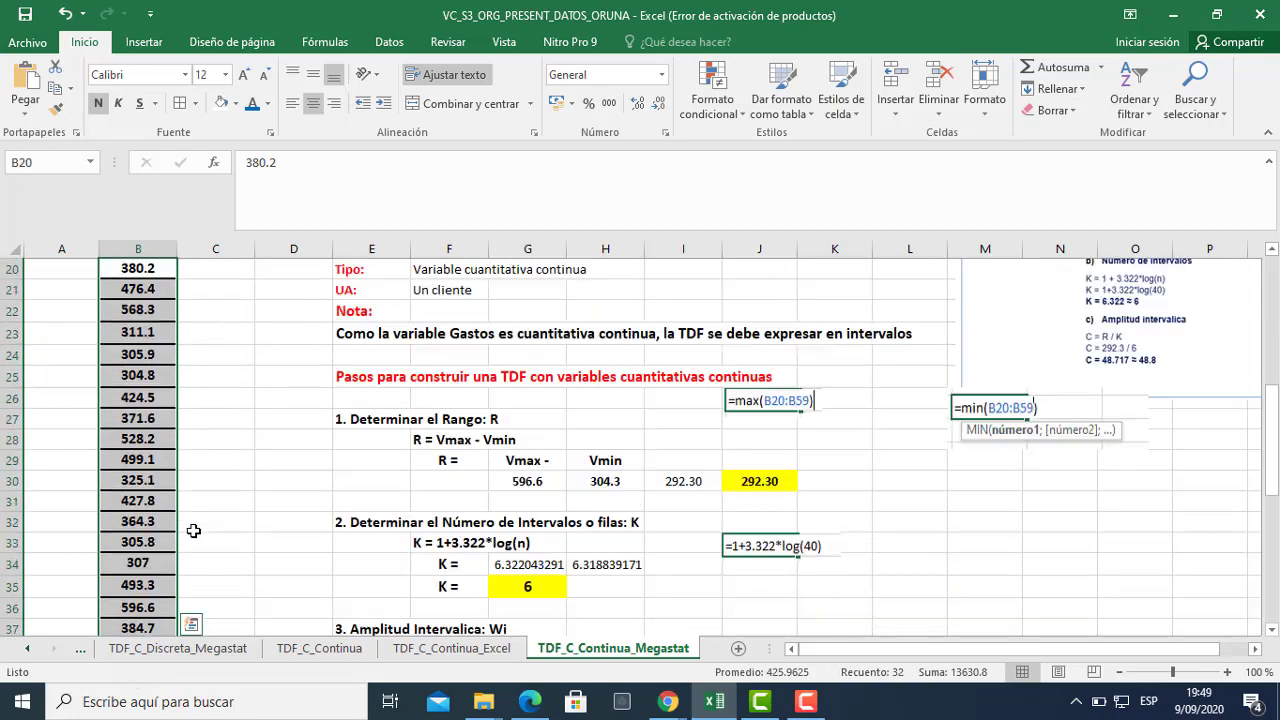
pyautogui.click(138, 425)
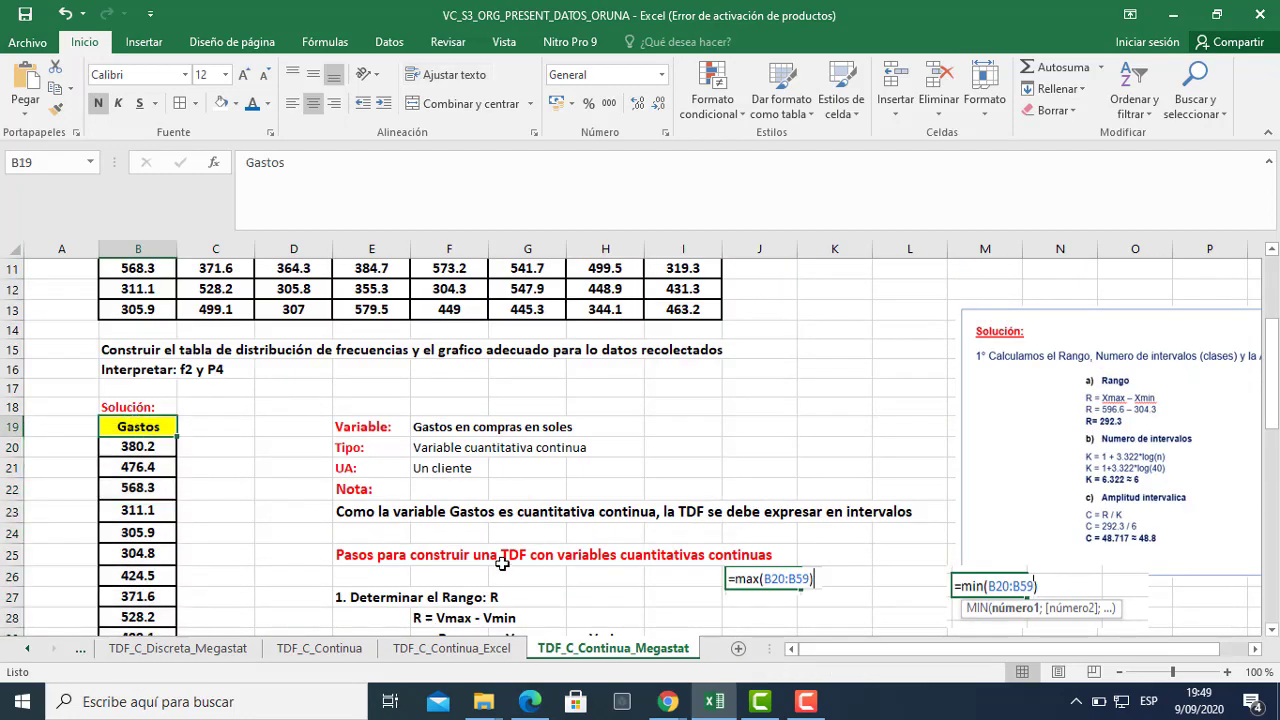
# Review the range formula R = Vmax - Vmin, then inspect the maximum-value formula in G30 and the Gastos cells it references.
pyautogui.scroll(-2, 496, 558)
pyautogui.click(416, 499)
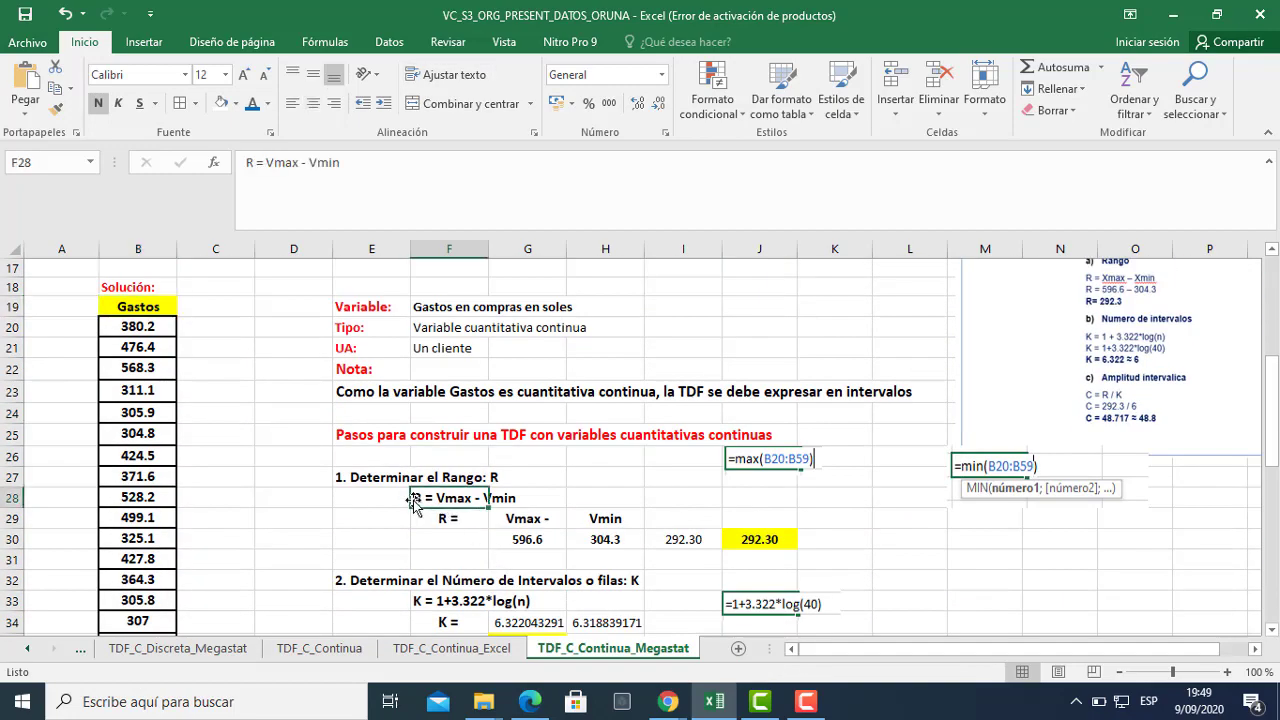
pyautogui.click(528, 519)
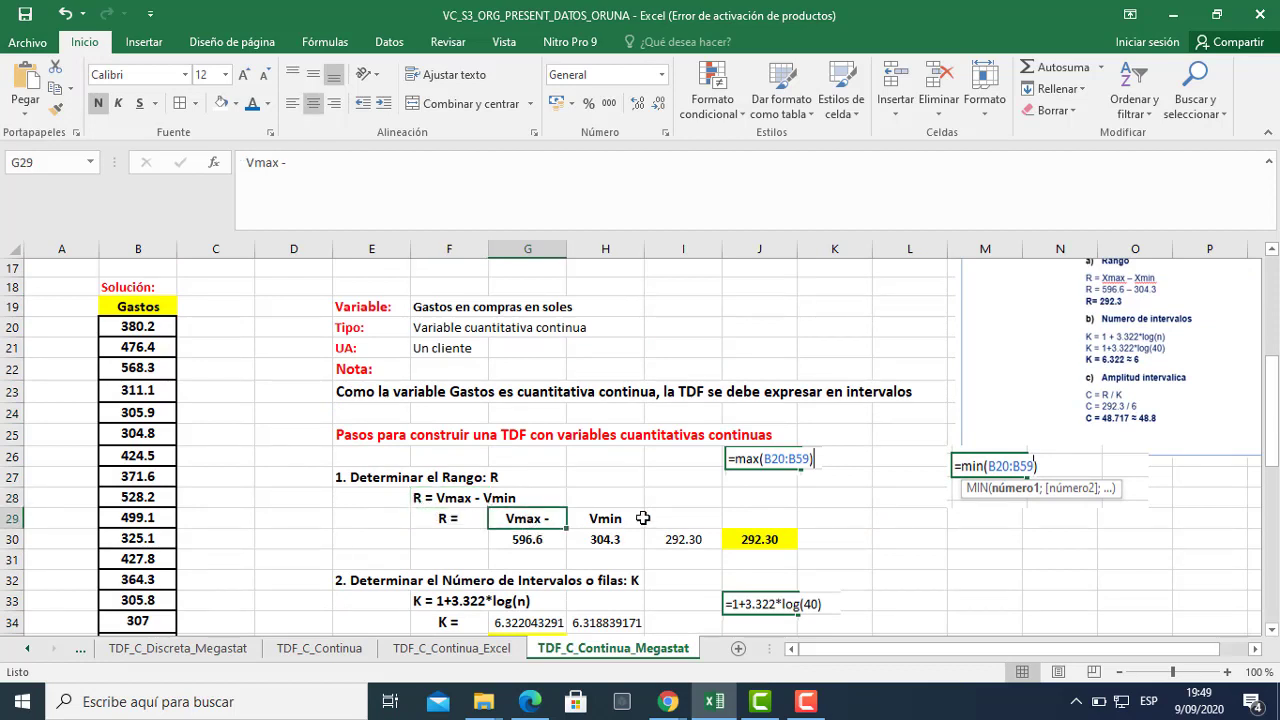
pyautogui.doubleClick(525, 541)
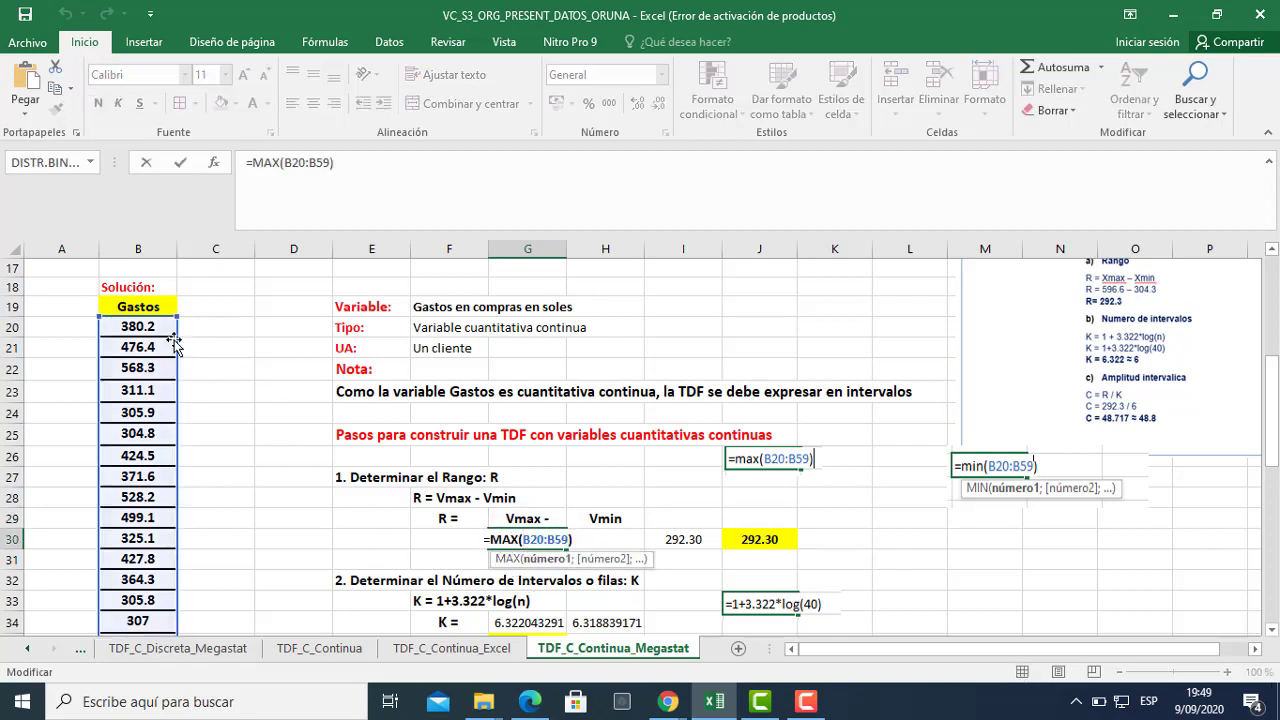
pyautogui.scroll(-11, 165, 390)
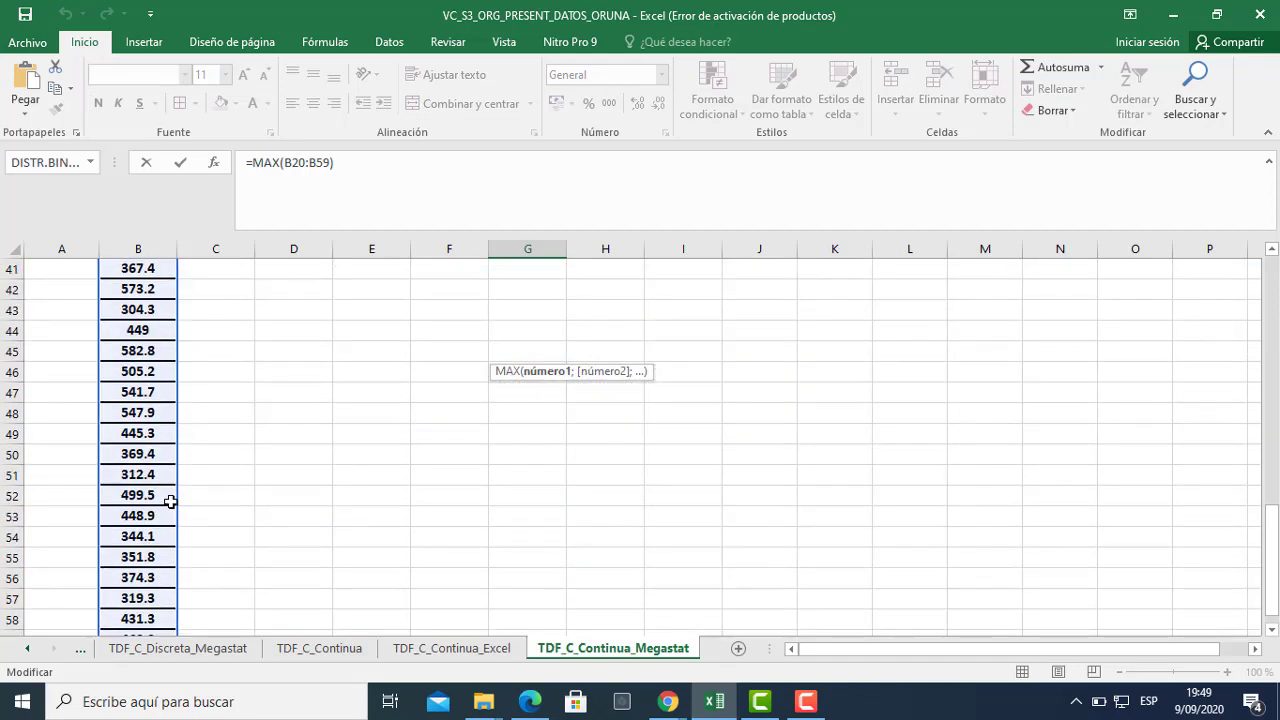
pyautogui.scroll(11, 243, 523)
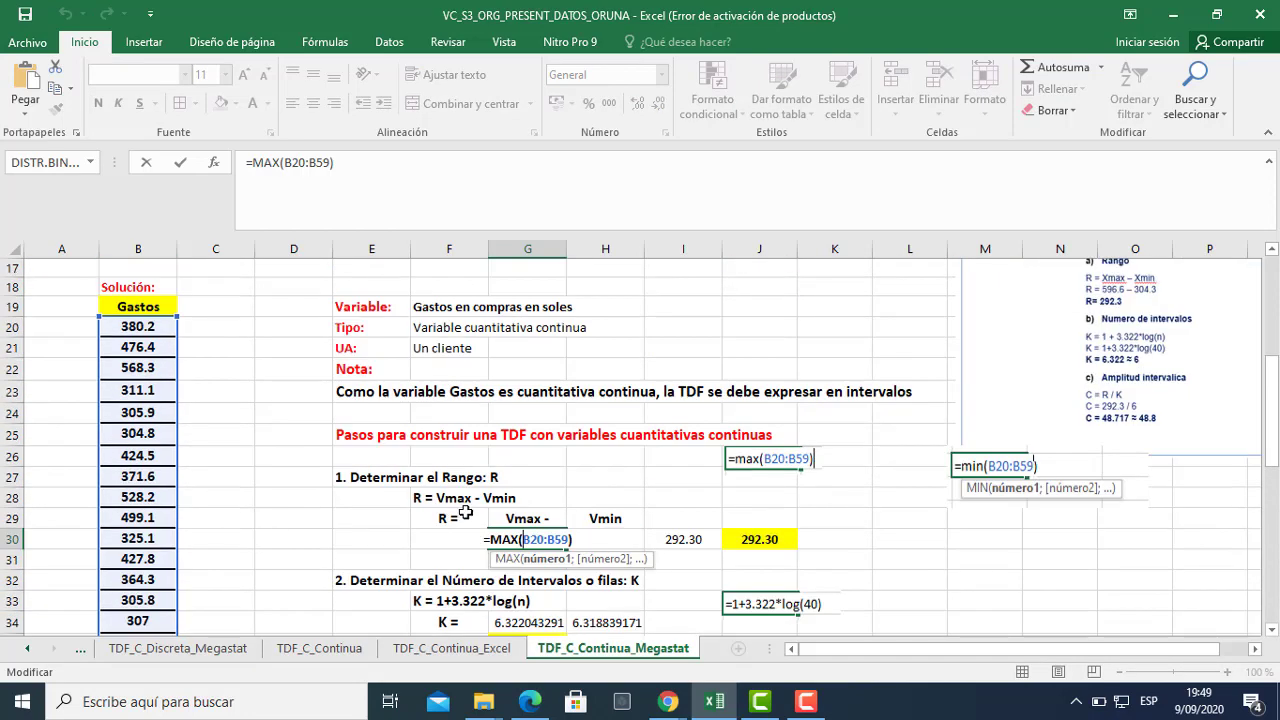
pyautogui.press('Return')
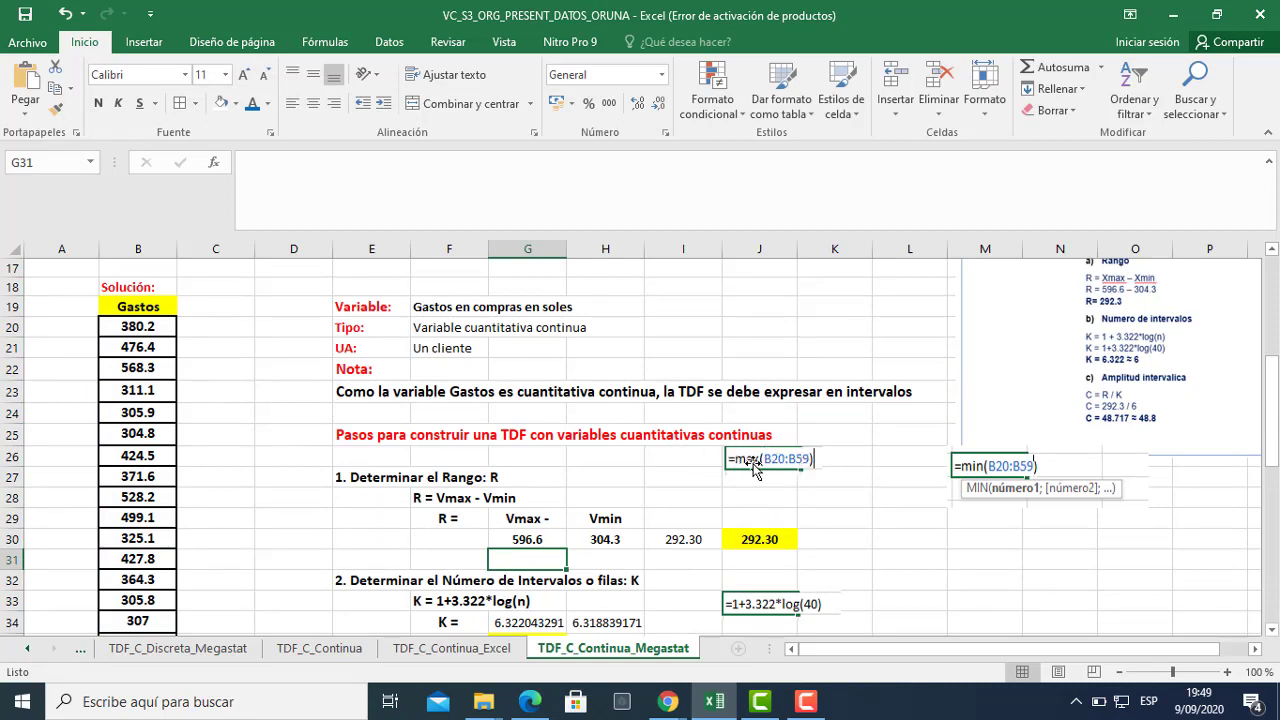
# Inspect the minimum-value formula in H30 and trace its referenced cells down the Gastos column.
pyautogui.doubleClick(612, 542)
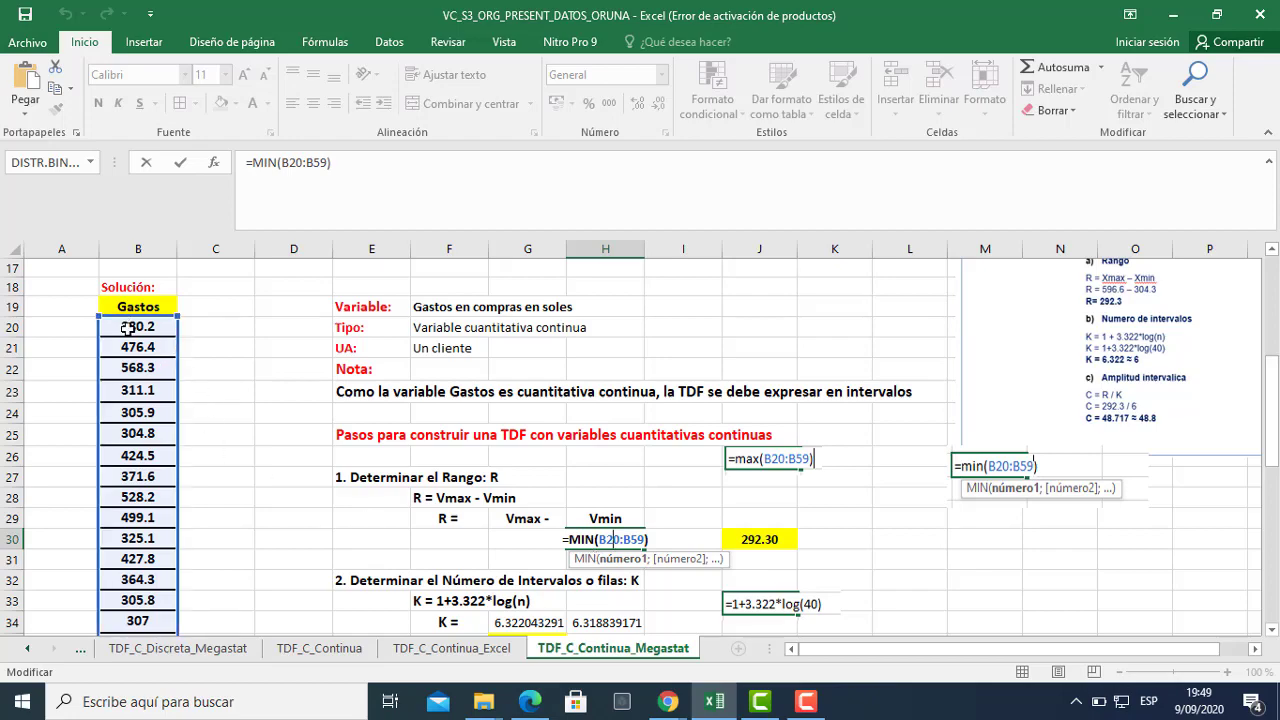
pyautogui.scroll(-4, 132, 562)
pyautogui.scroll(-2, 133, 563)
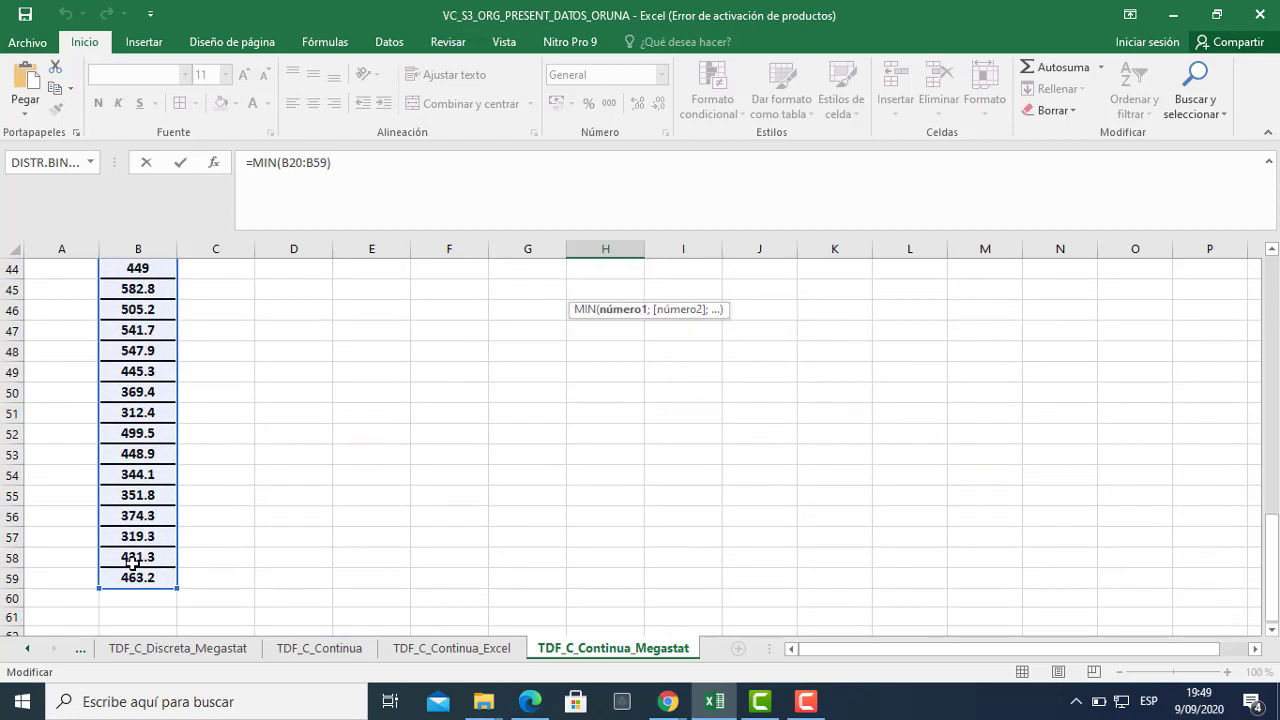
pyautogui.scroll(8, 133, 563)
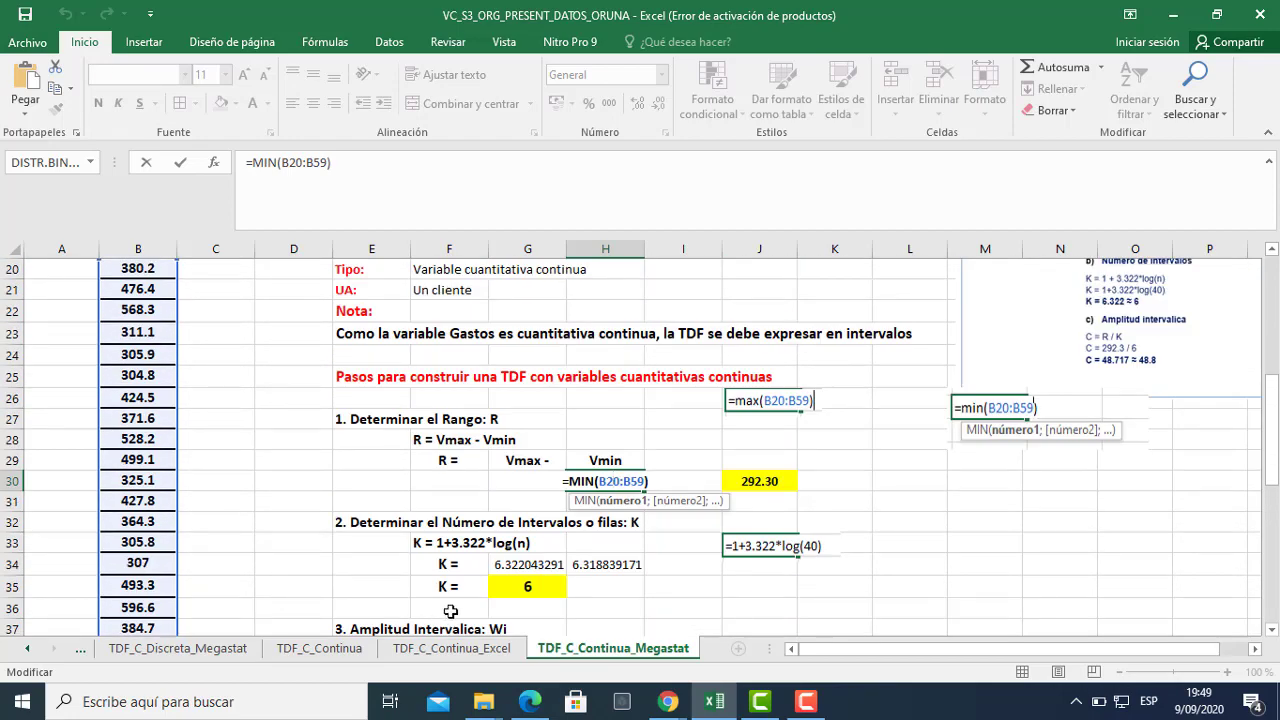
pyautogui.press('Return')
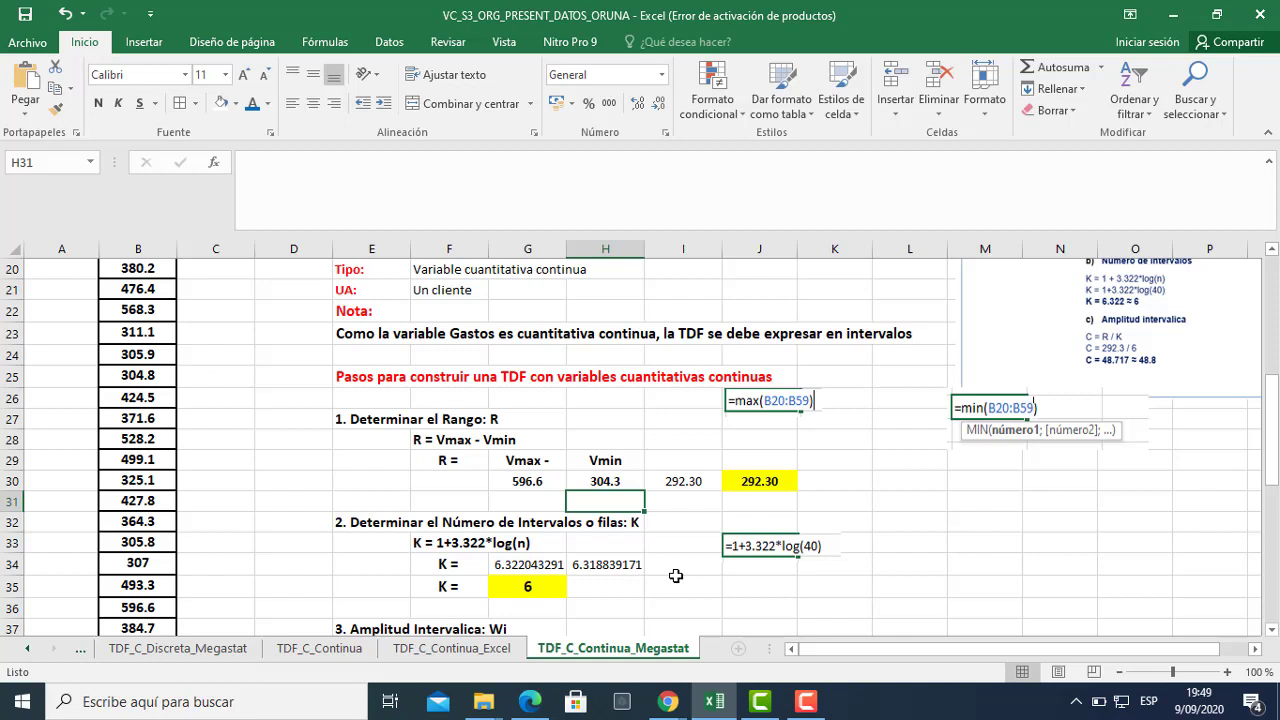
# Inspect the subtraction formula for the range in I30 and compare it with the highlighted range value in J30.
pyautogui.click(681, 483)
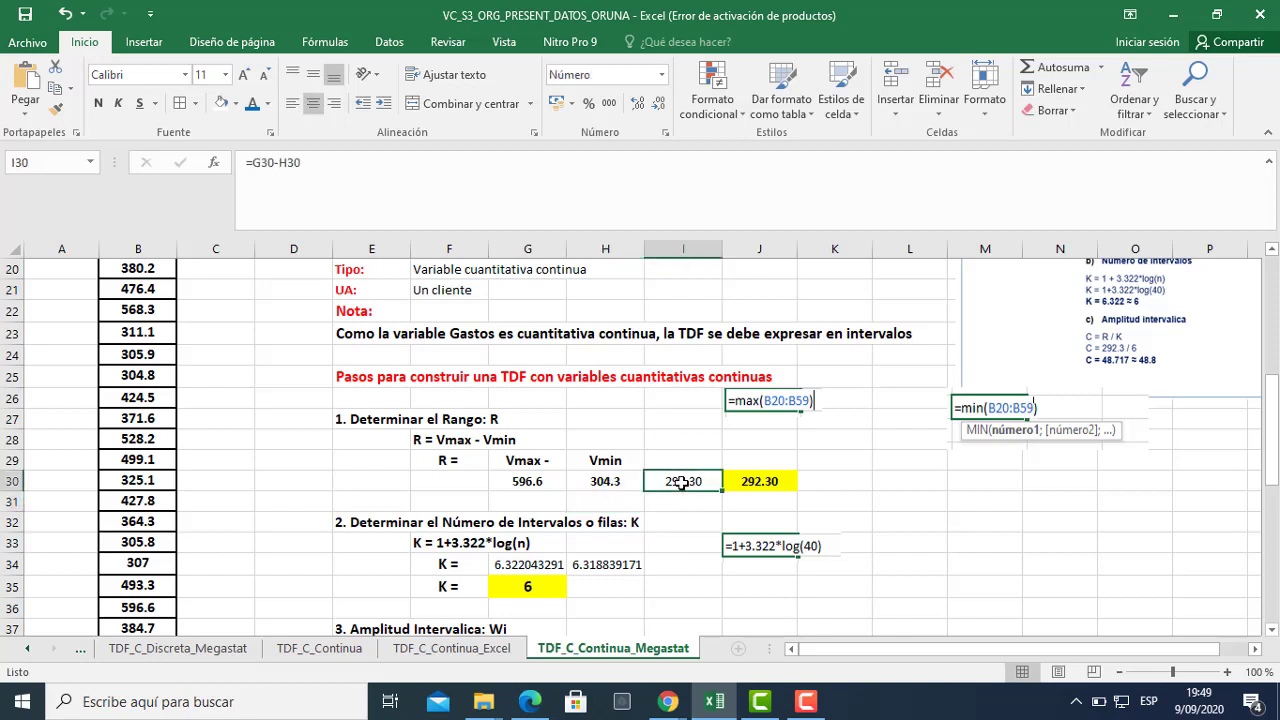
pyautogui.doubleClick(681, 483)
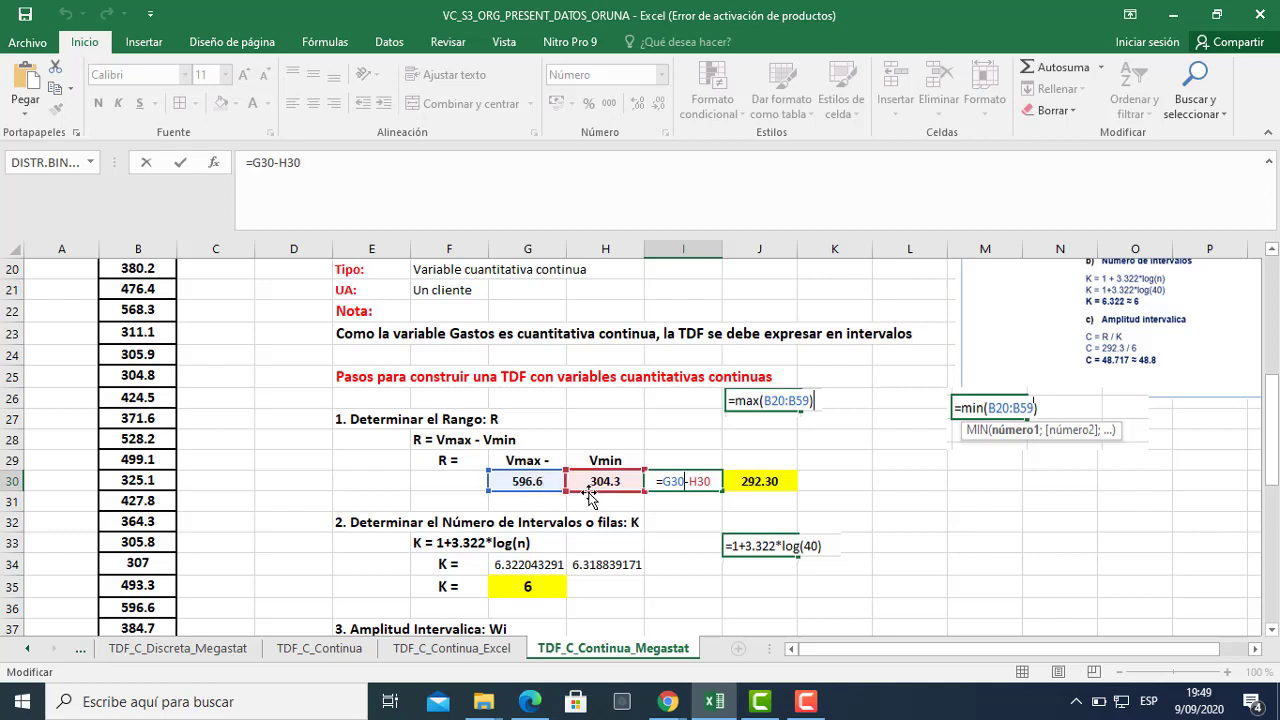
pyautogui.click(695, 516)
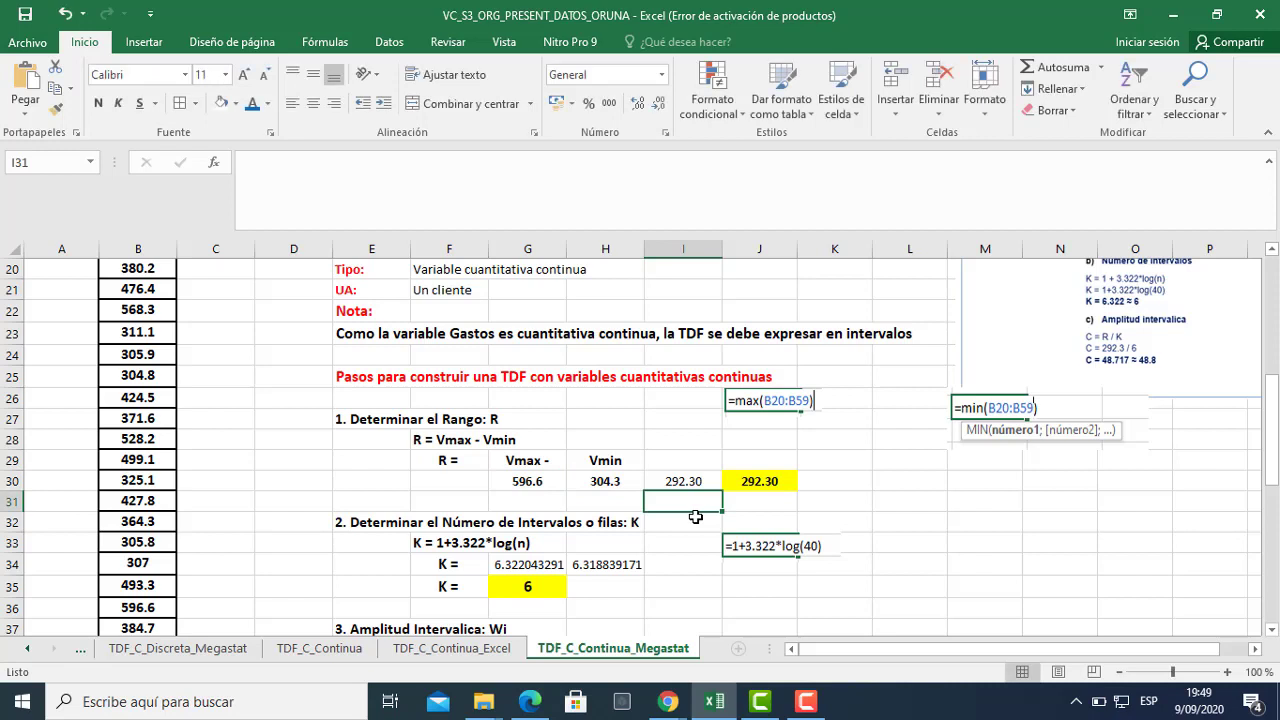
pyautogui.click(676, 484)
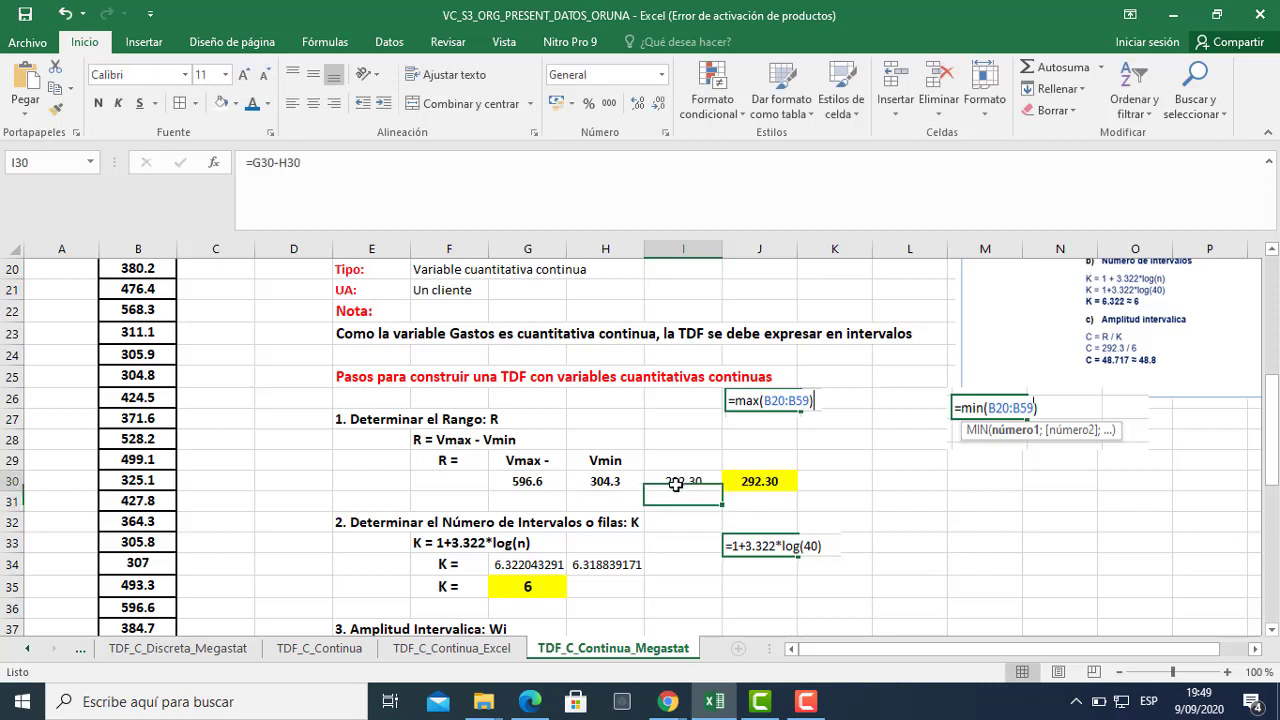
pyautogui.click(765, 483)
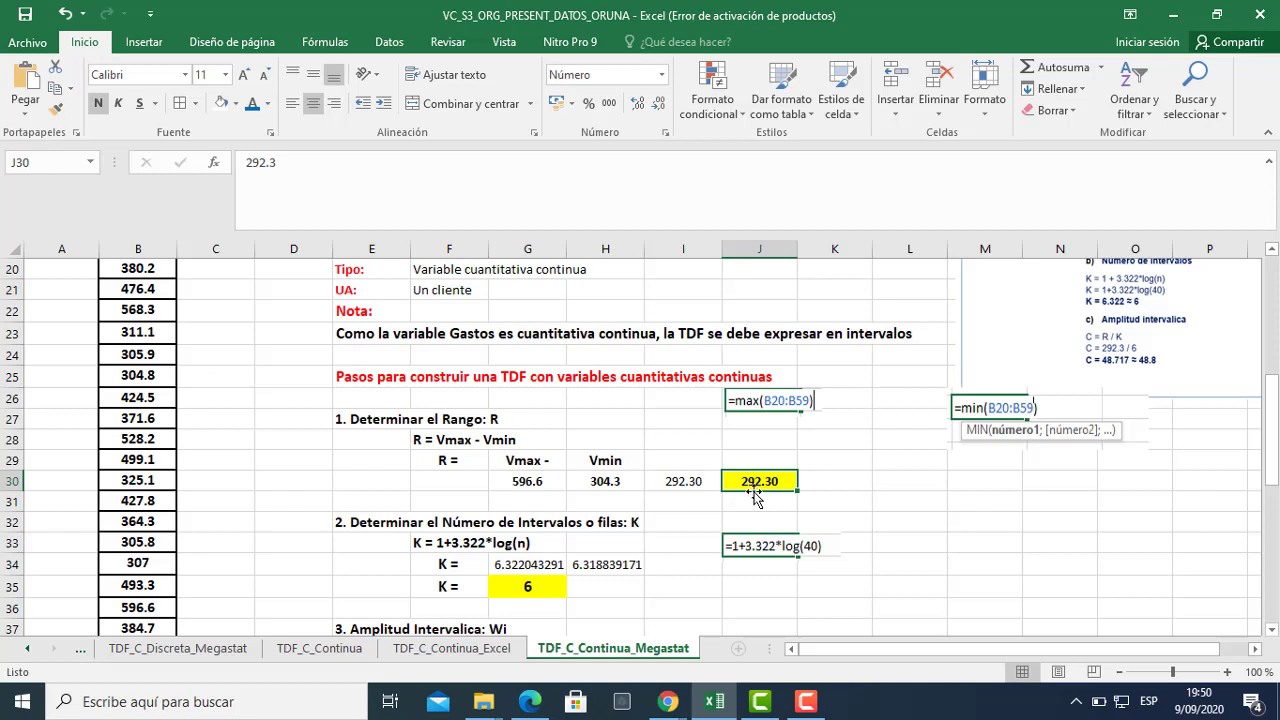
# Review the number-of-intervals formula in F33 and look up the sample size n in the problem statement.
pyautogui.scroll(-1, 767, 495)
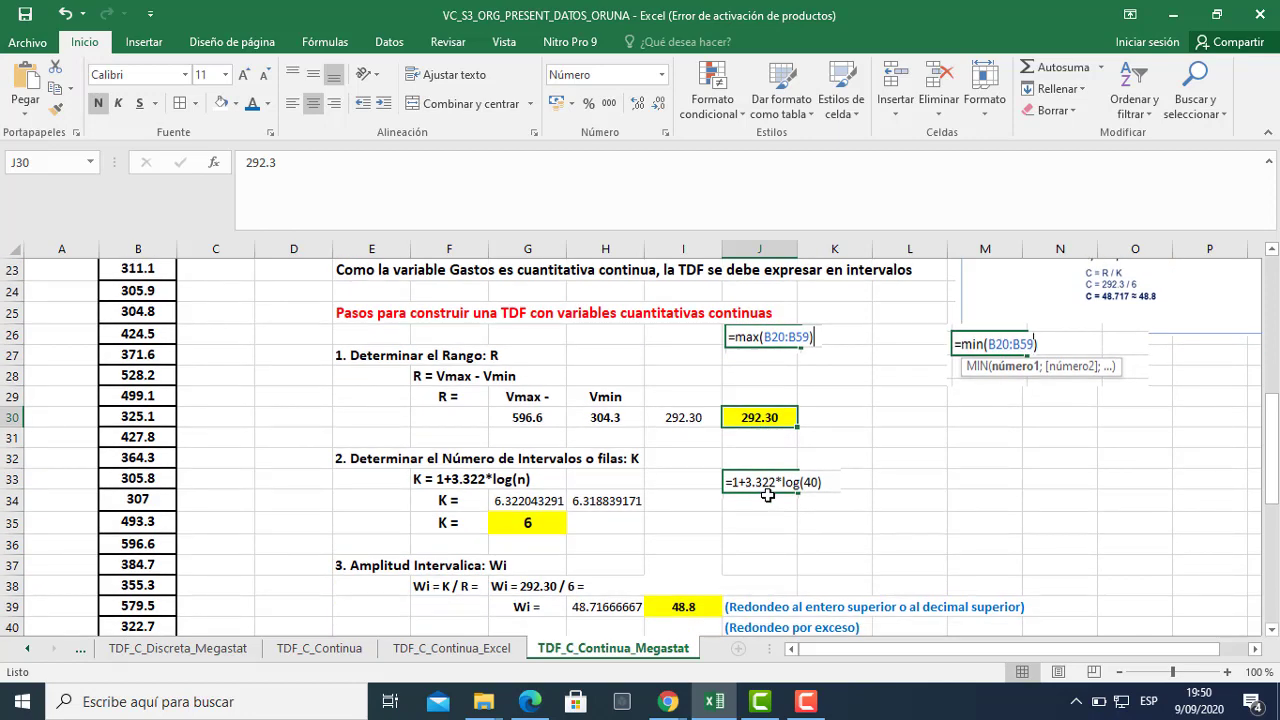
pyautogui.click(416, 478)
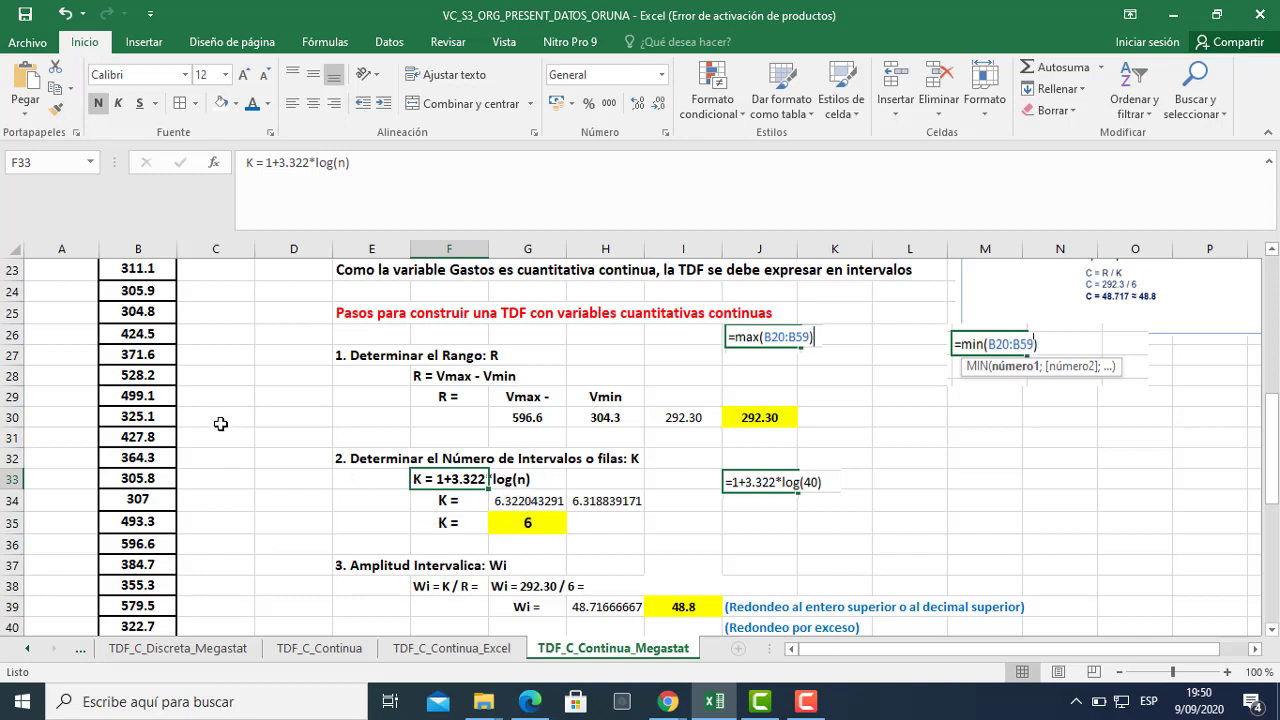
pyautogui.scroll(4, 206, 412)
pyautogui.scroll(3, 206, 412)
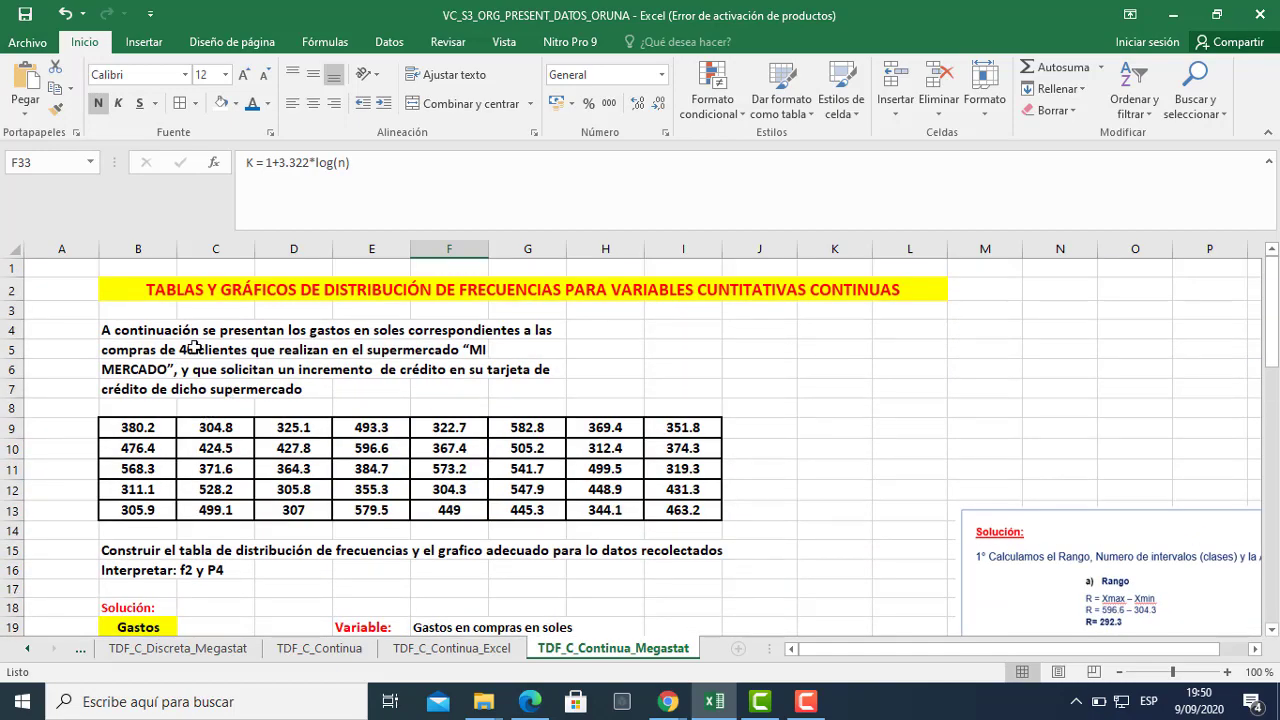
pyautogui.click(194, 349)
pyautogui.scroll(-8, 500, 550)
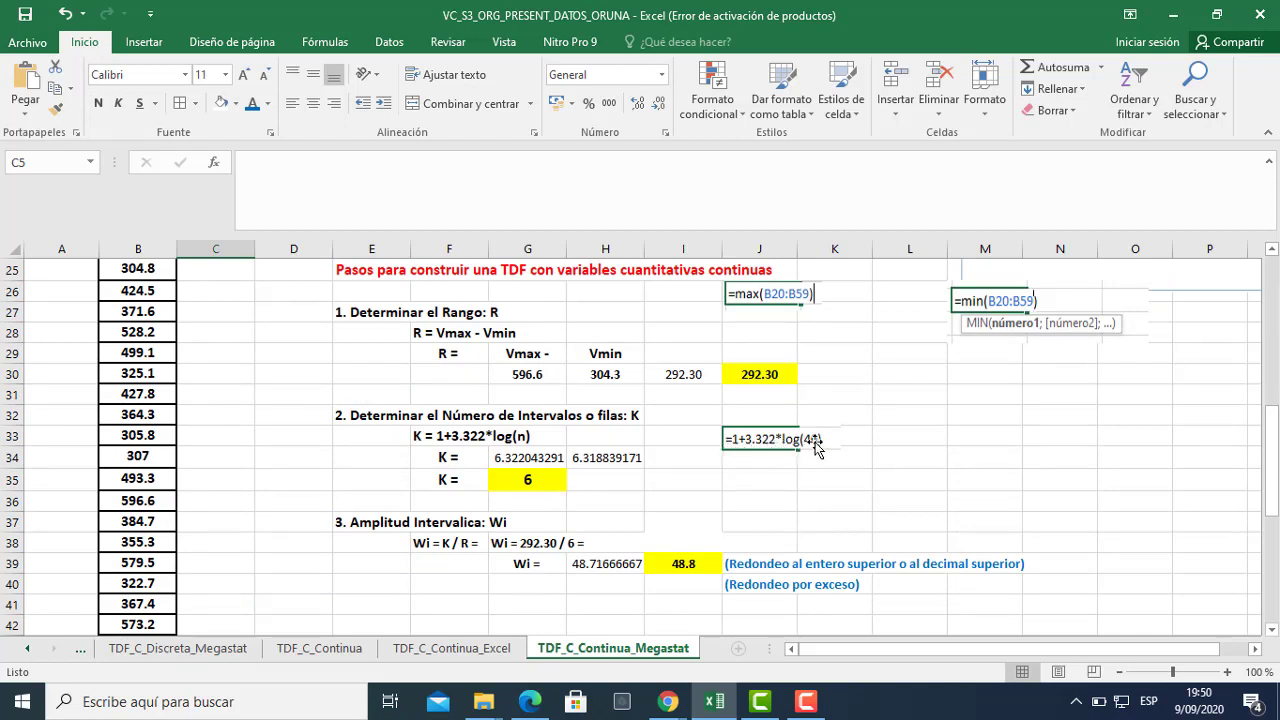
# Inspect the K formulas in G34 and H34, comparing their coefficients, and check the rounded number of intervals in G35.
pyautogui.click(510, 458)
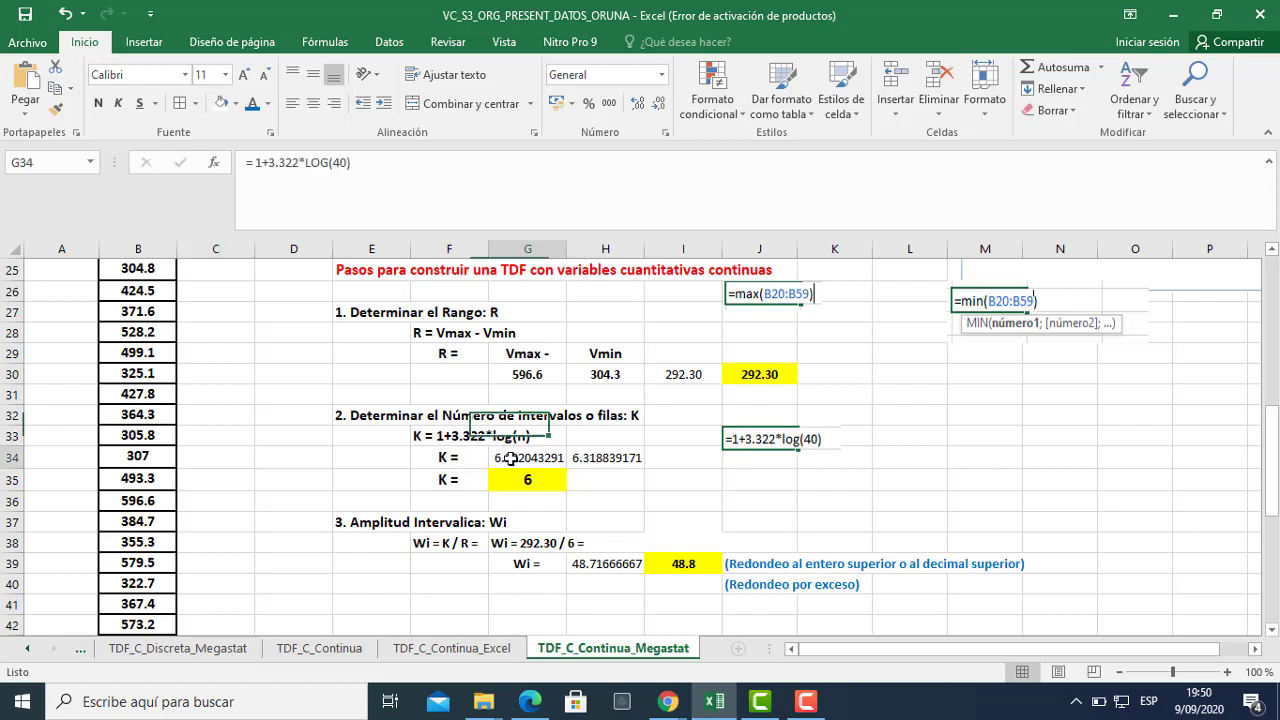
pyautogui.doubleClick(510, 458)
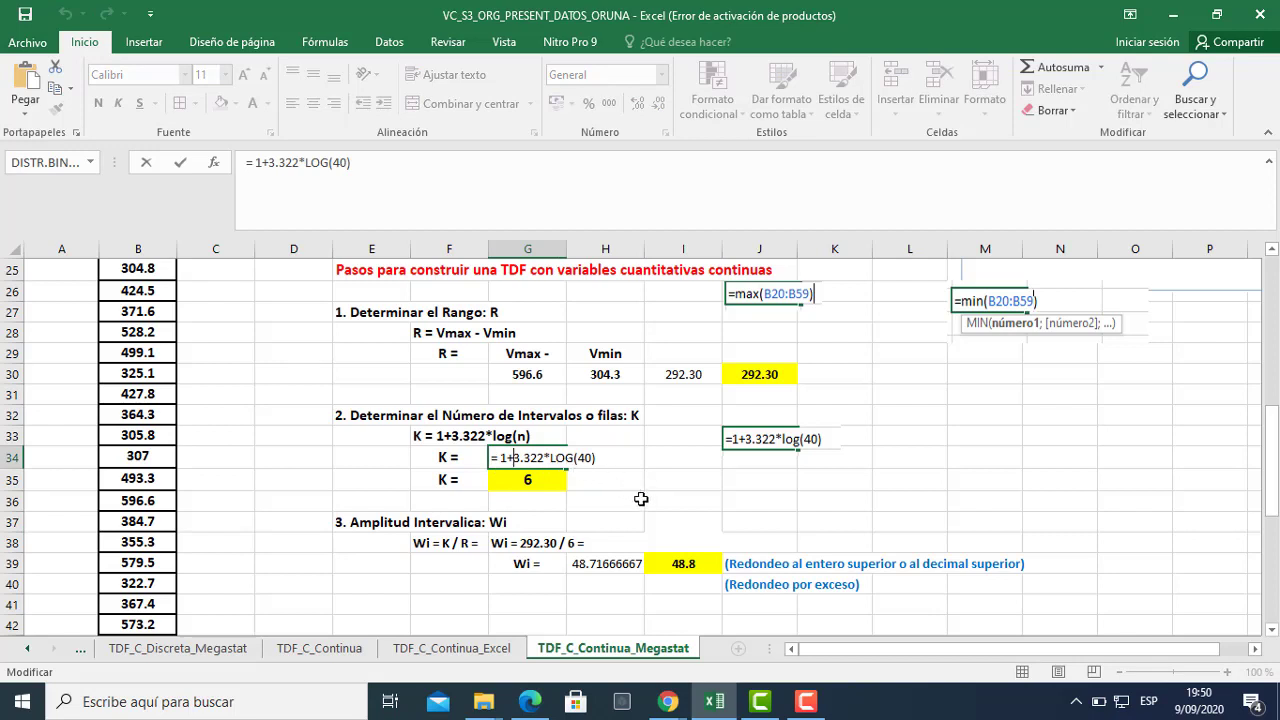
pyautogui.press('Return')
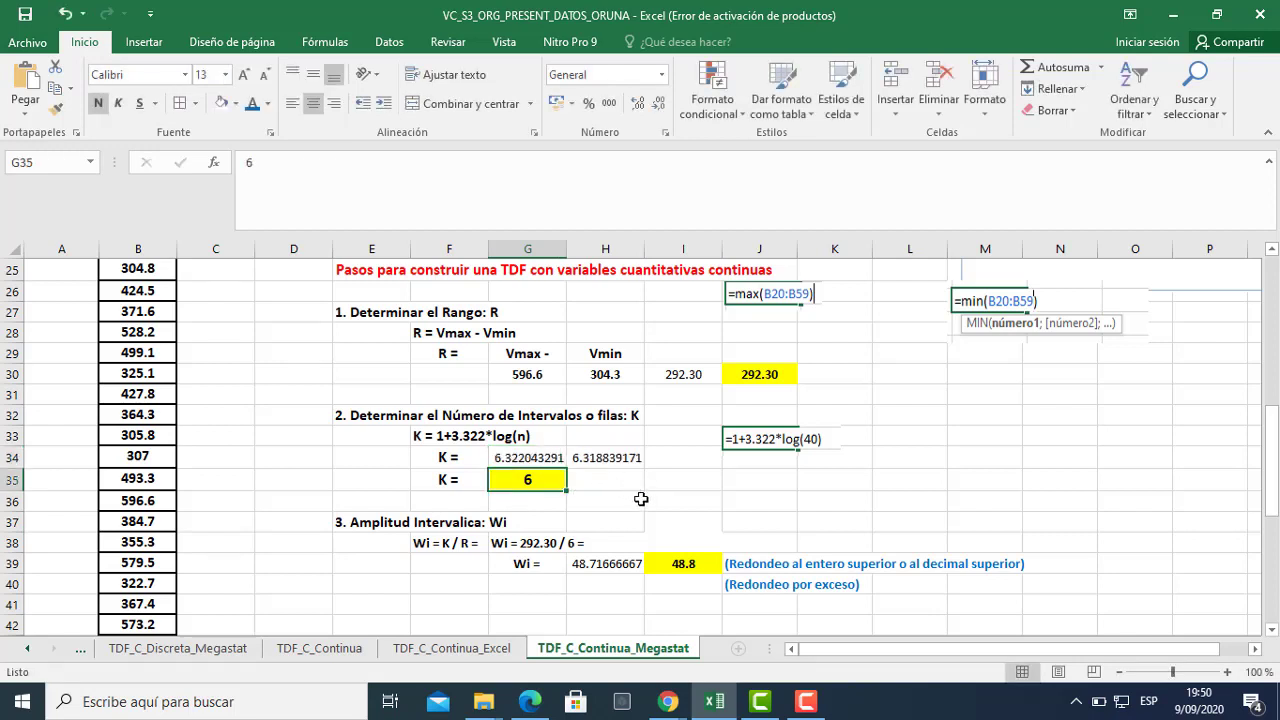
pyautogui.click(511, 458)
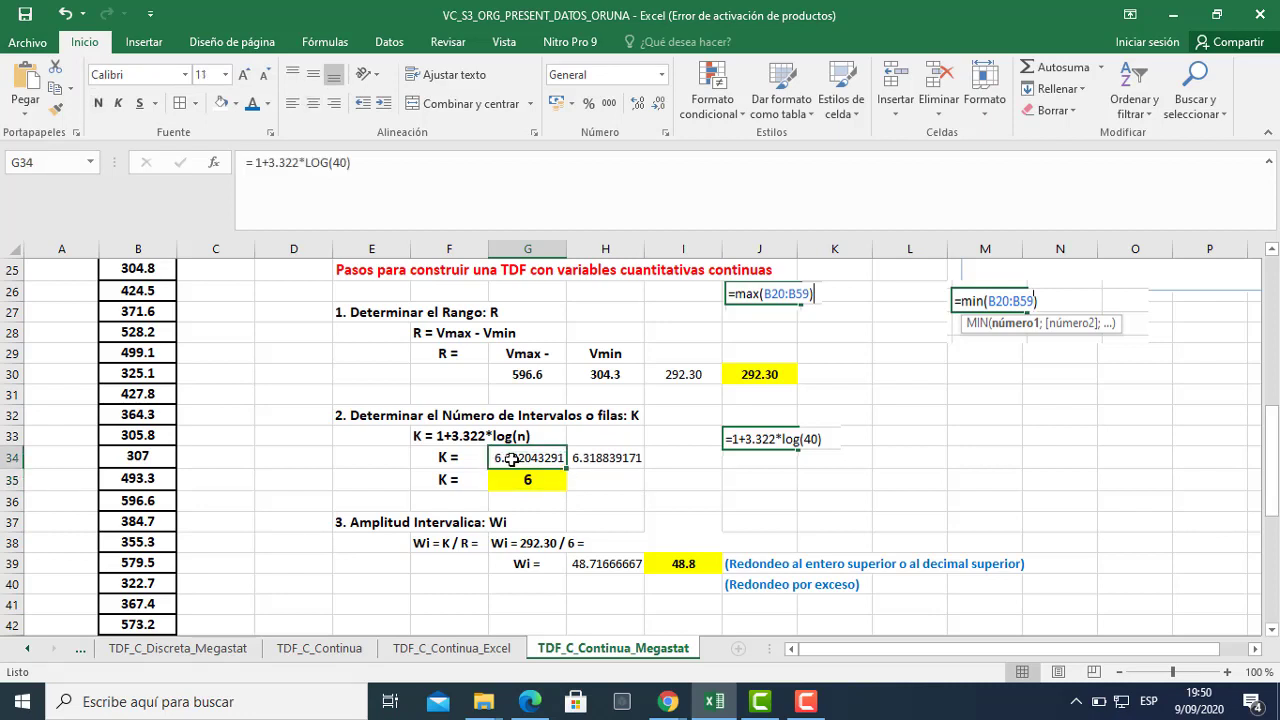
pyautogui.click(607, 457)
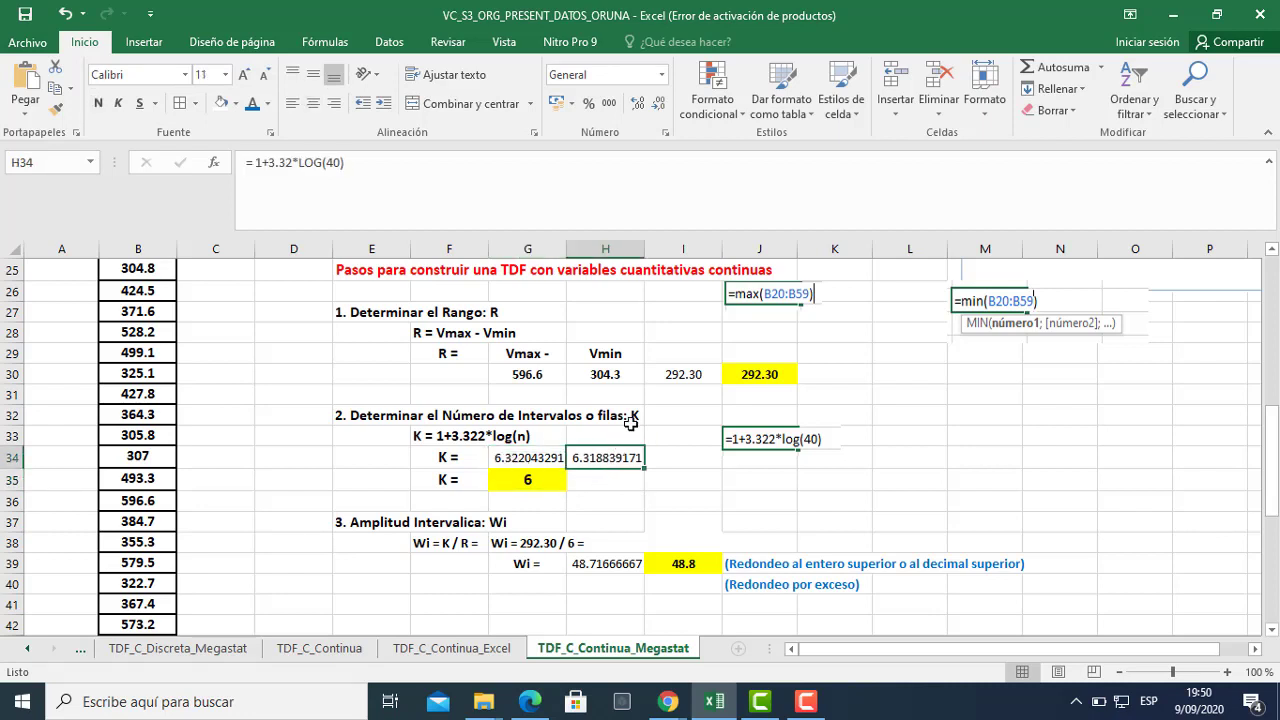
pyautogui.click(543, 481)
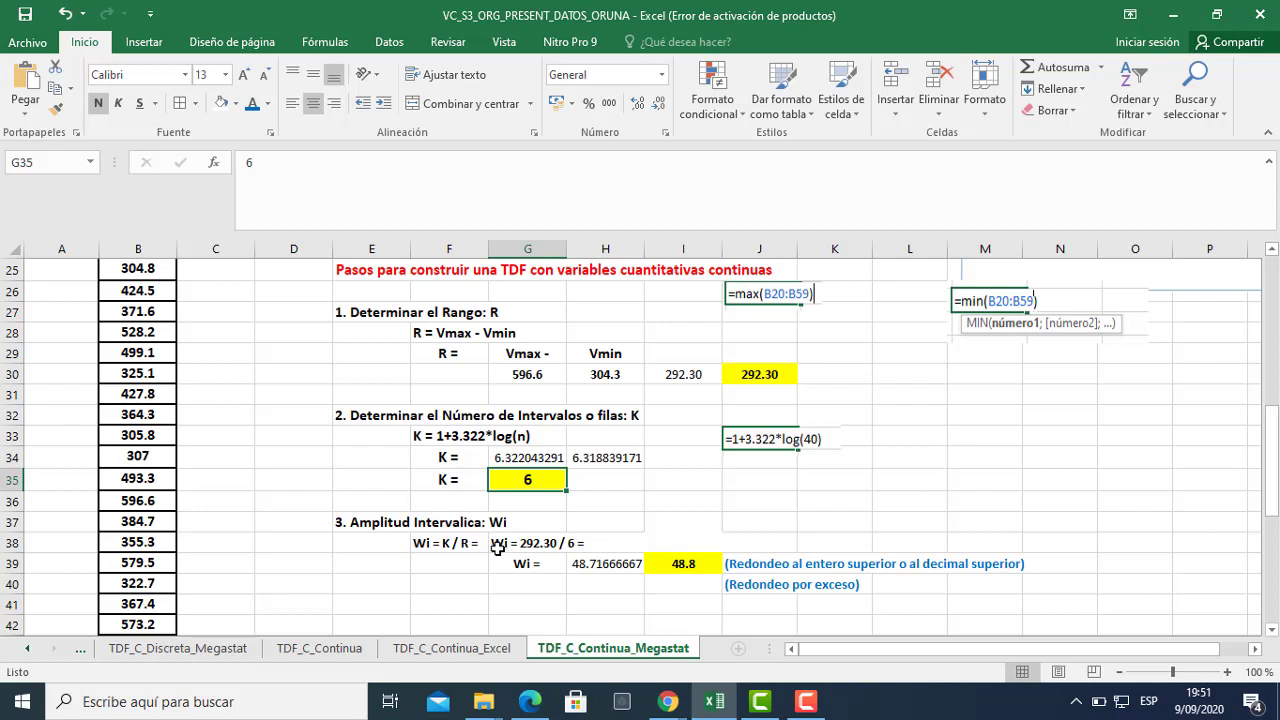
# Review the interval-width expression in G38 and inspect the division formula for Wi in H39.
pyautogui.click(613, 378)
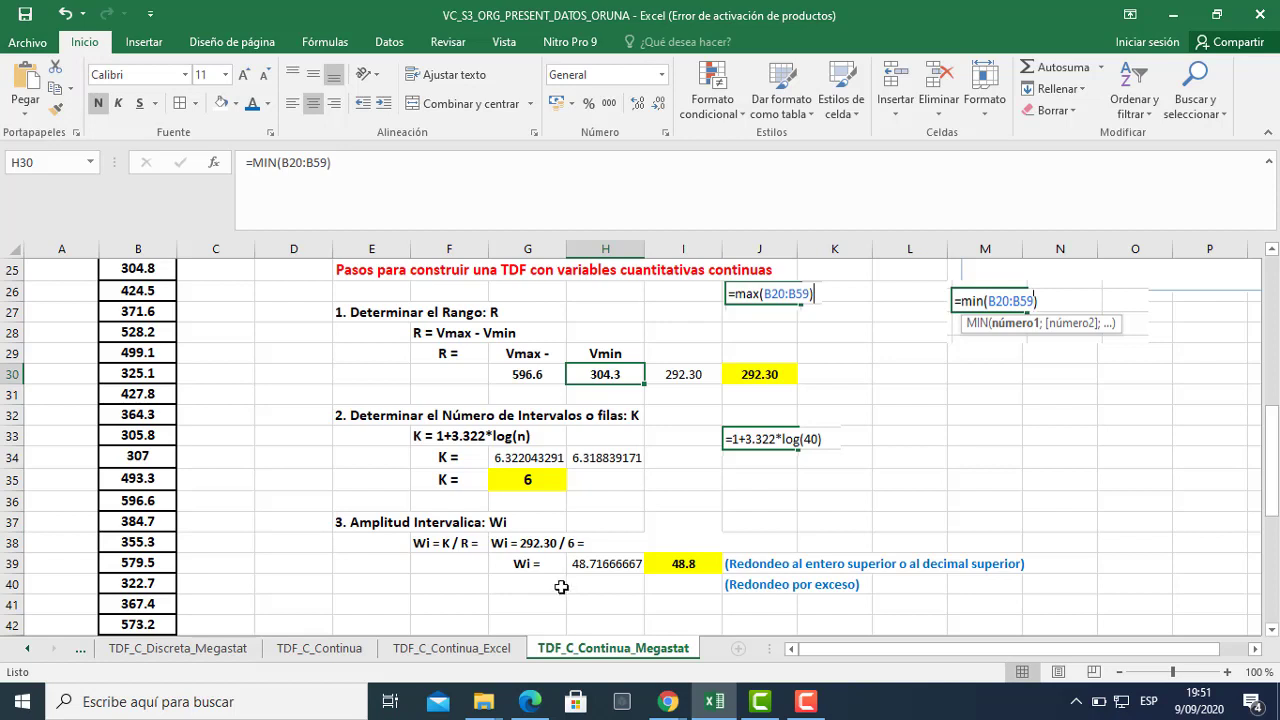
pyautogui.click(527, 543)
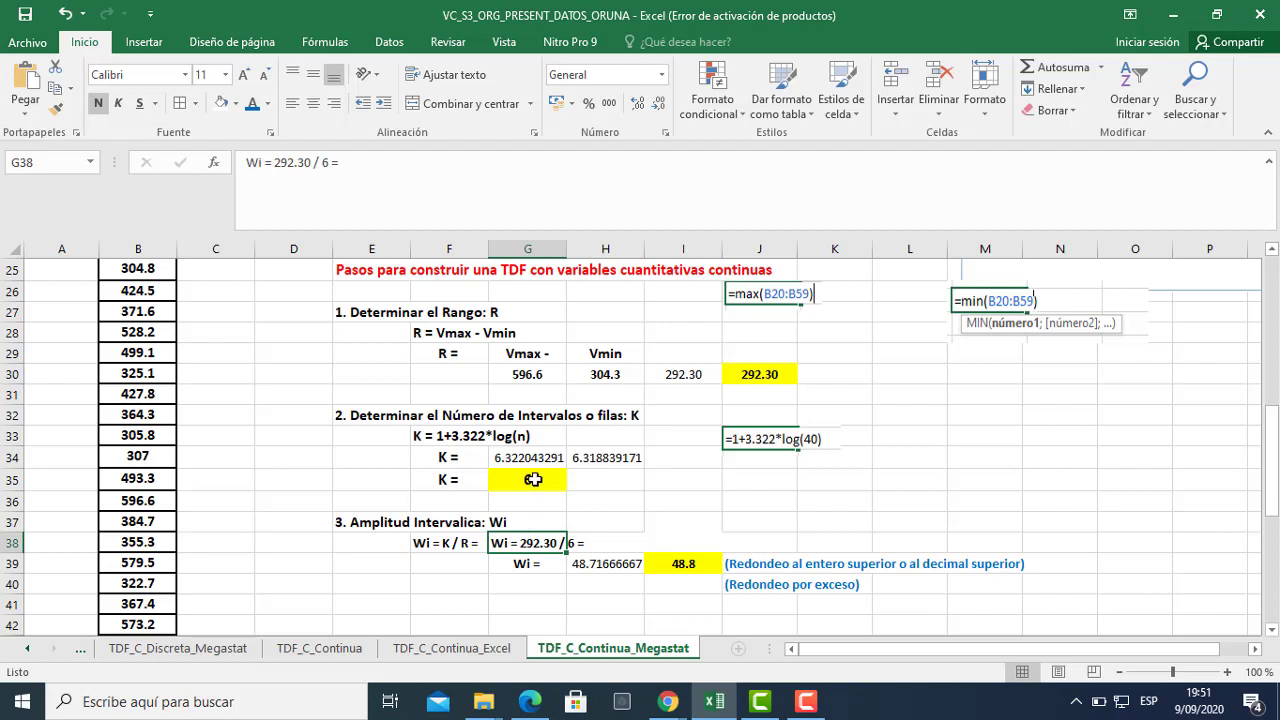
pyautogui.click(620, 541)
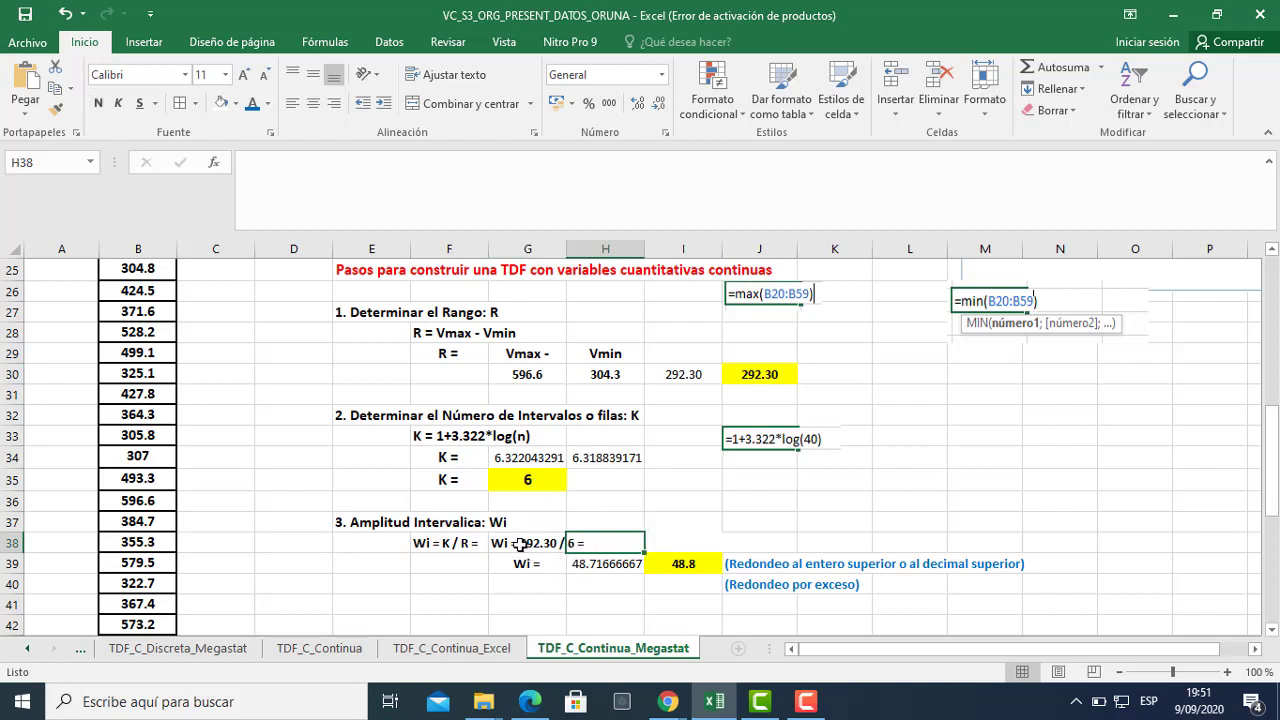
pyautogui.doubleClick(606, 563)
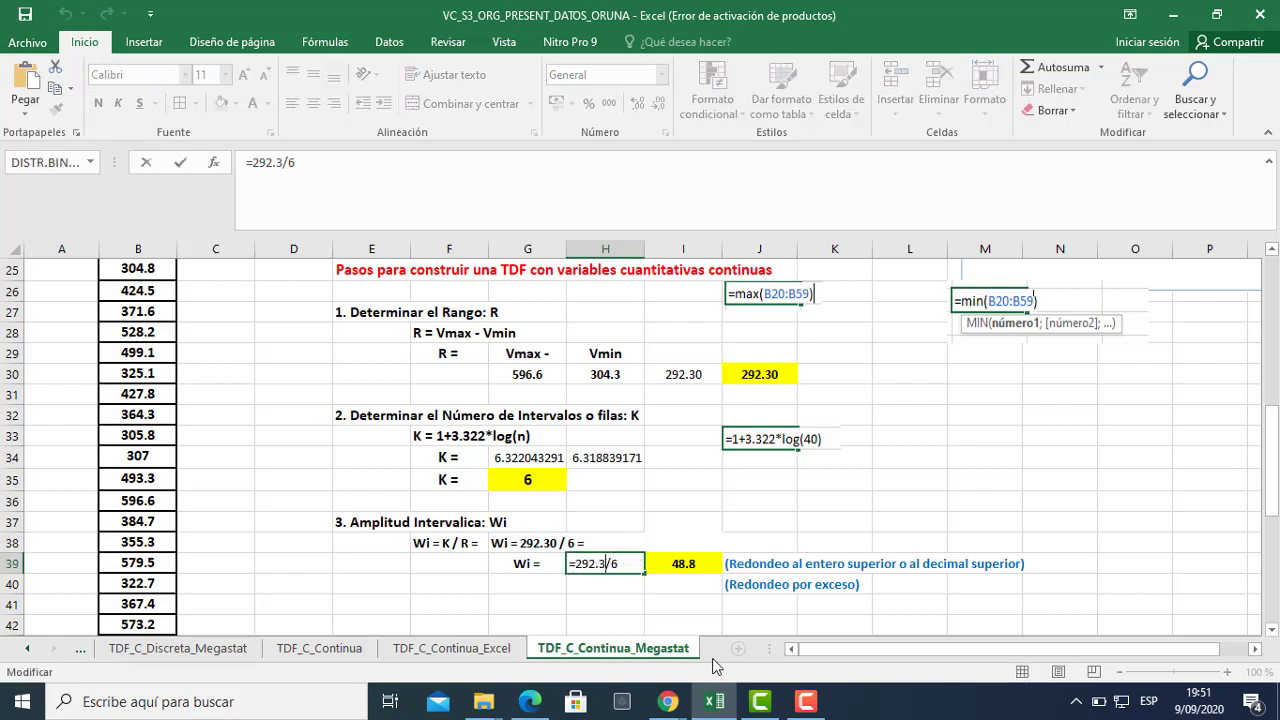
pyautogui.press('Return')
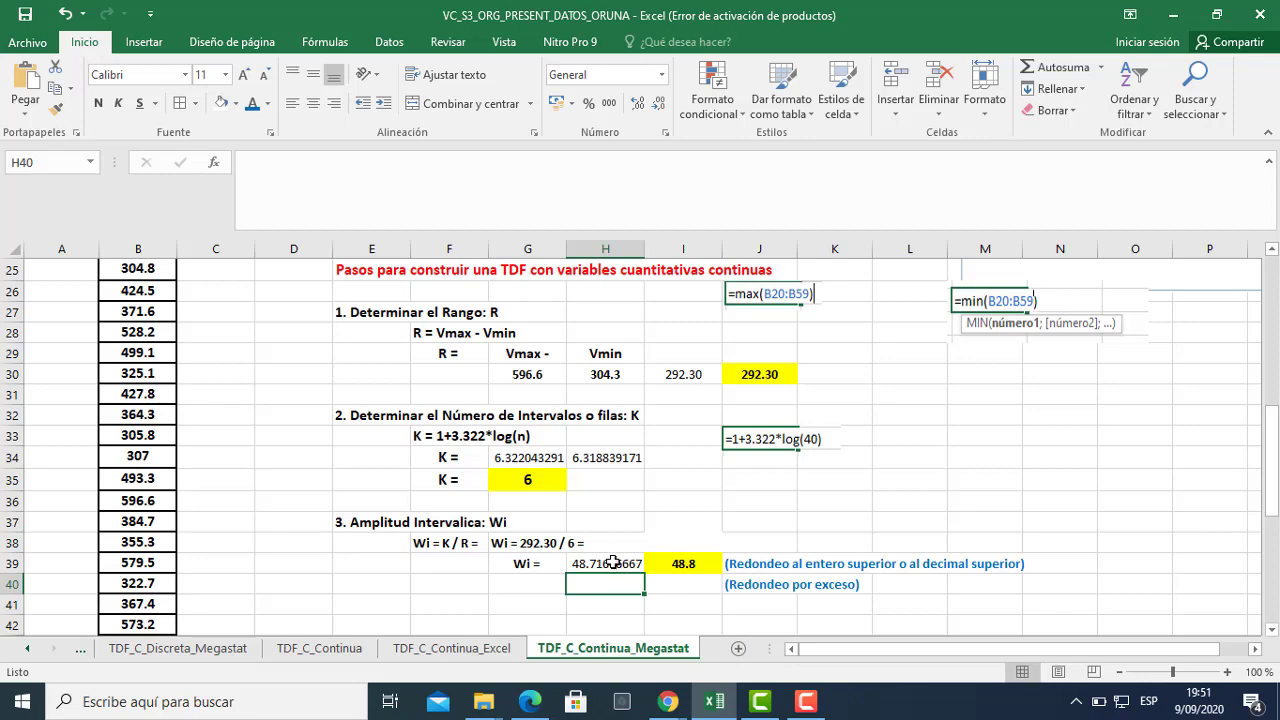
# Compare the decimal places of the original spending data in B9:I13 with the rounded-up interval width in I39.
pyautogui.scroll(3, 615, 565)
pyautogui.scroll(4, 617, 566)
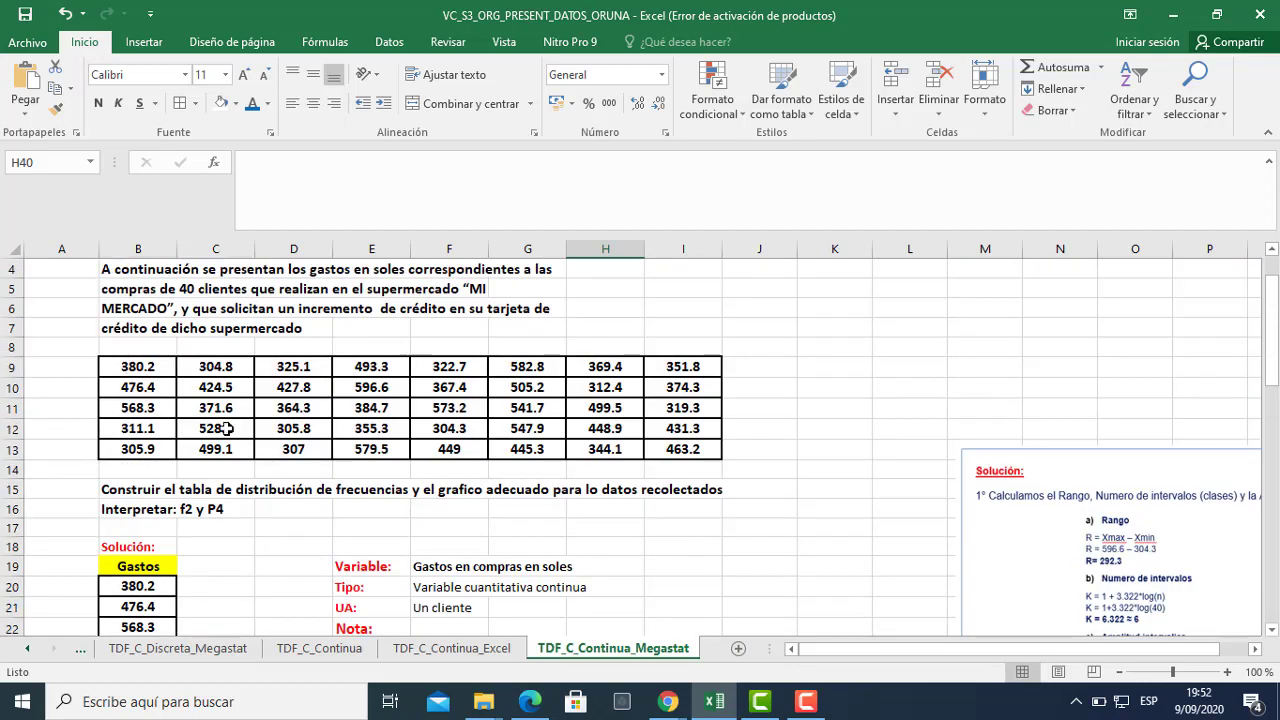
pyautogui.scroll(-4, 588, 570)
pyautogui.scroll(-3, 588, 570)
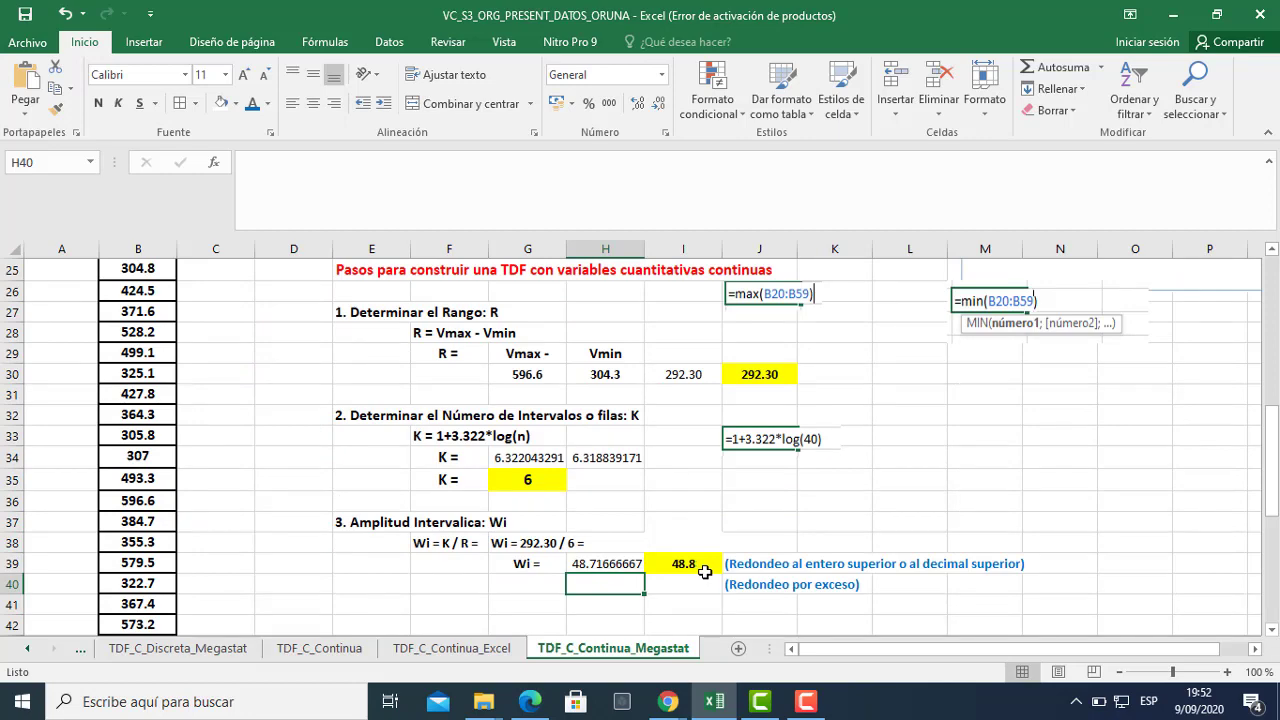
pyautogui.scroll(8, 703, 571)
pyautogui.moveTo(162, 417); pyautogui.dragTo(690, 510)
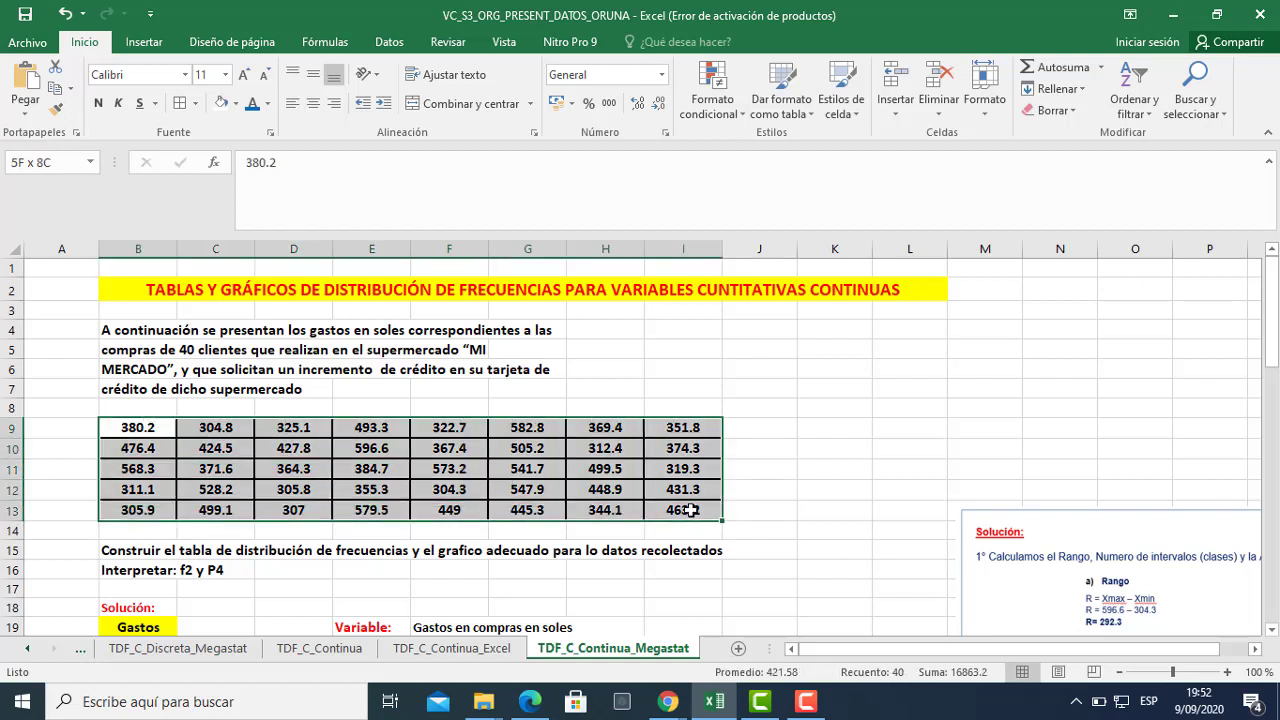
pyautogui.moveTo(690, 510); pyautogui.dragTo(692, 511)
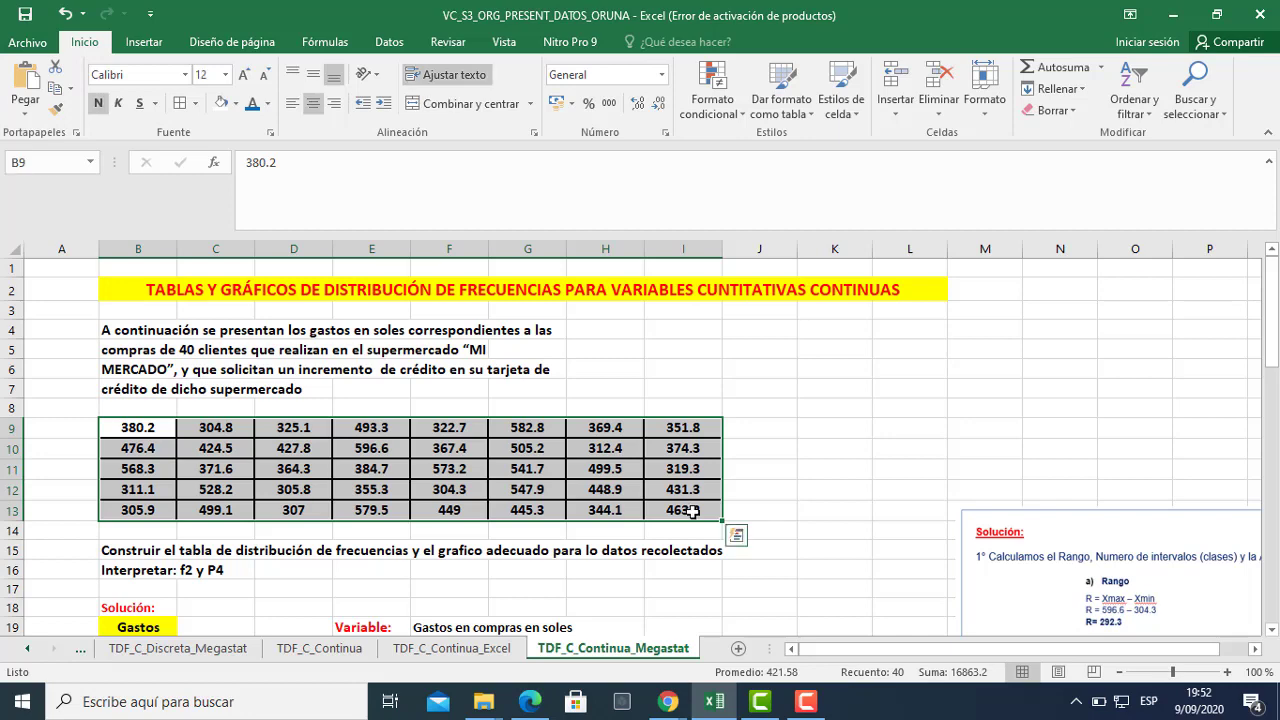
pyautogui.scroll(-8, 692, 511)
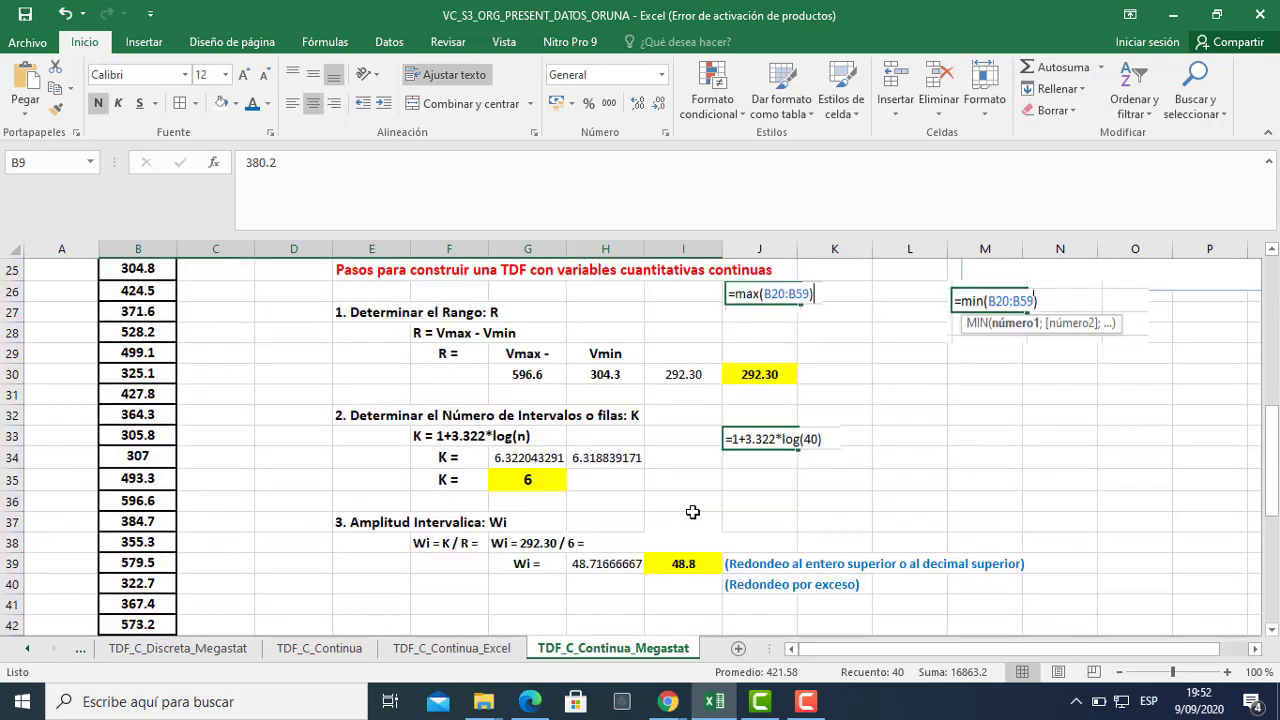
# Compare the interval width in H39 with its rounded-up value in I39, and review the maximum and minimum in G30:H30.
pyautogui.click(605, 562)
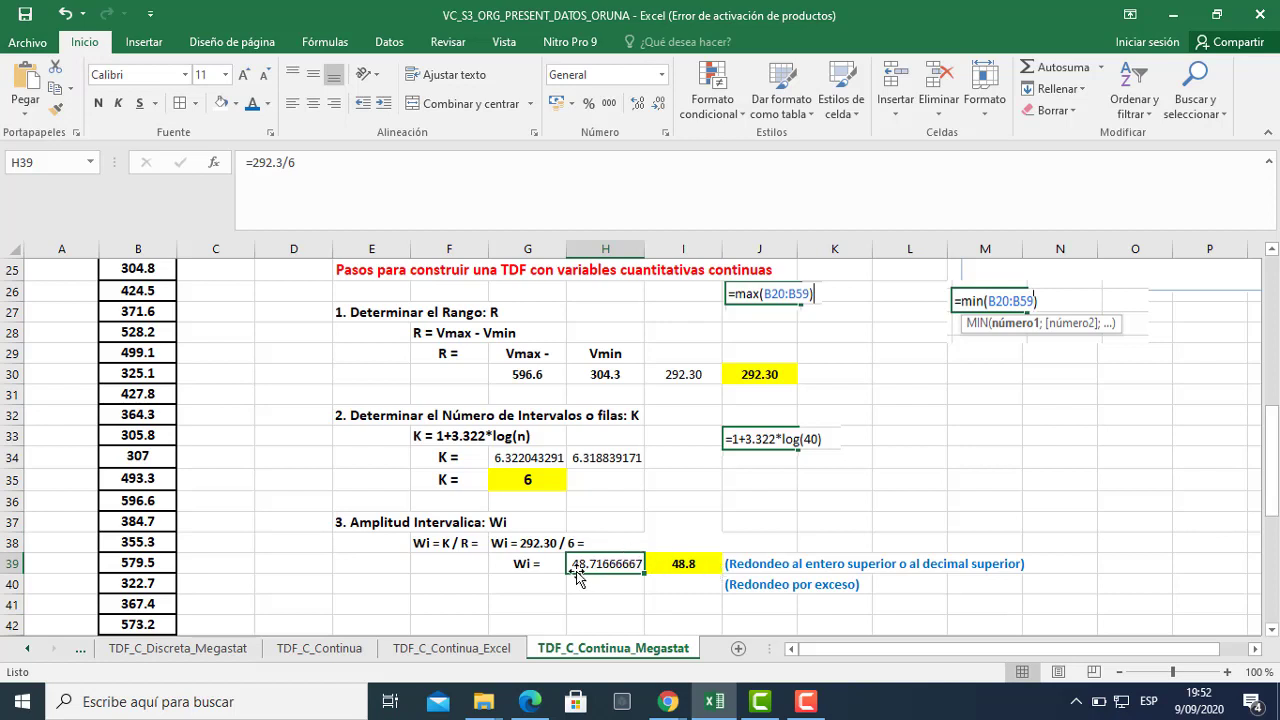
pyautogui.click(692, 566)
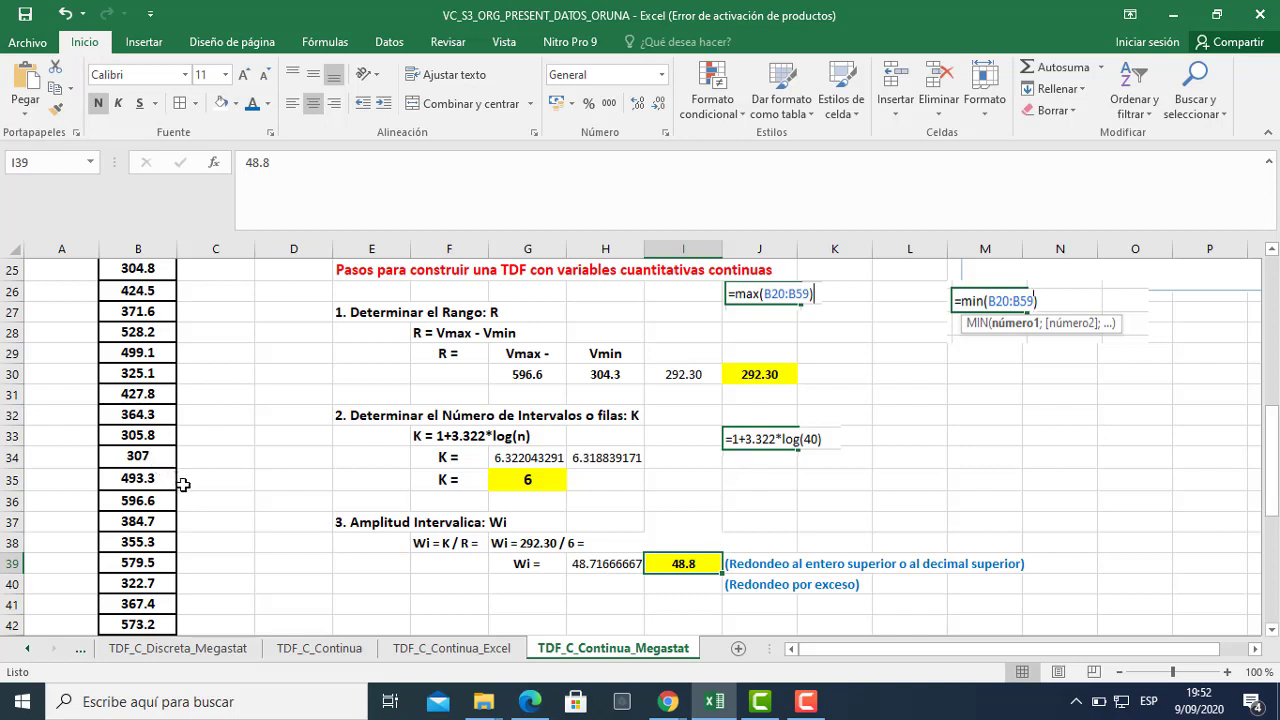
pyautogui.click(528, 374)
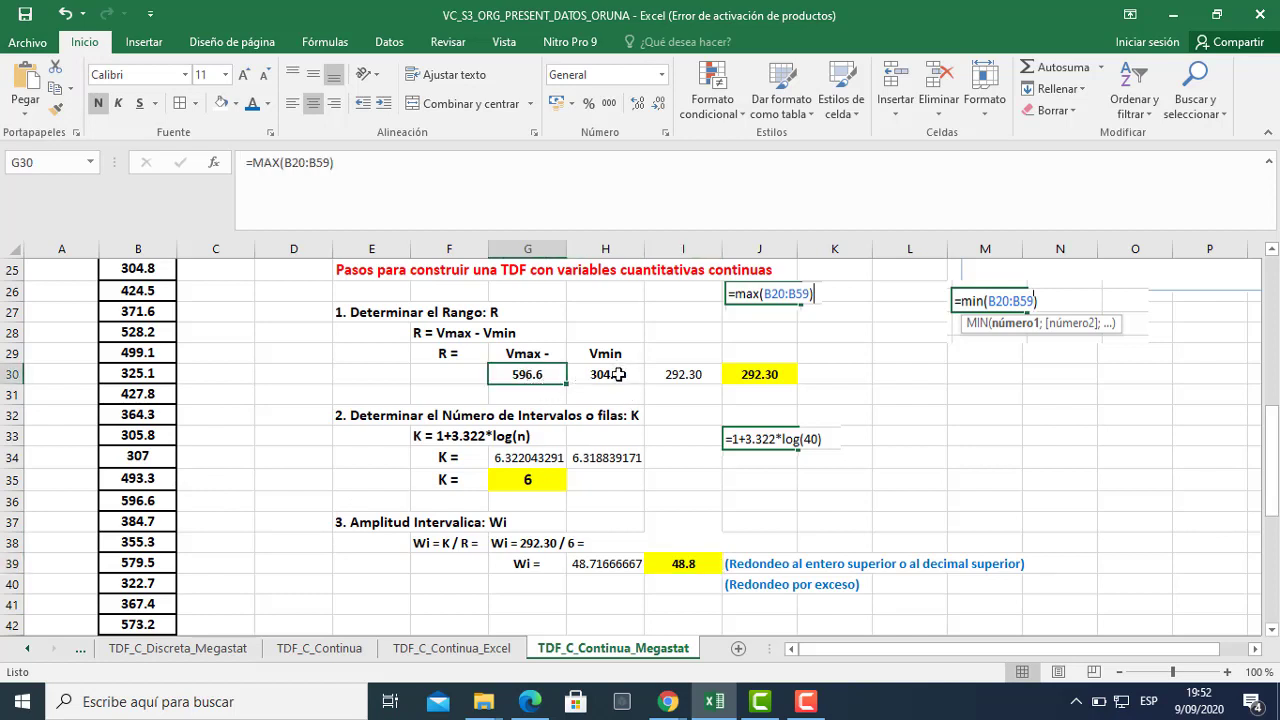
pyautogui.moveTo(618, 374); pyautogui.dragTo(504, 374)
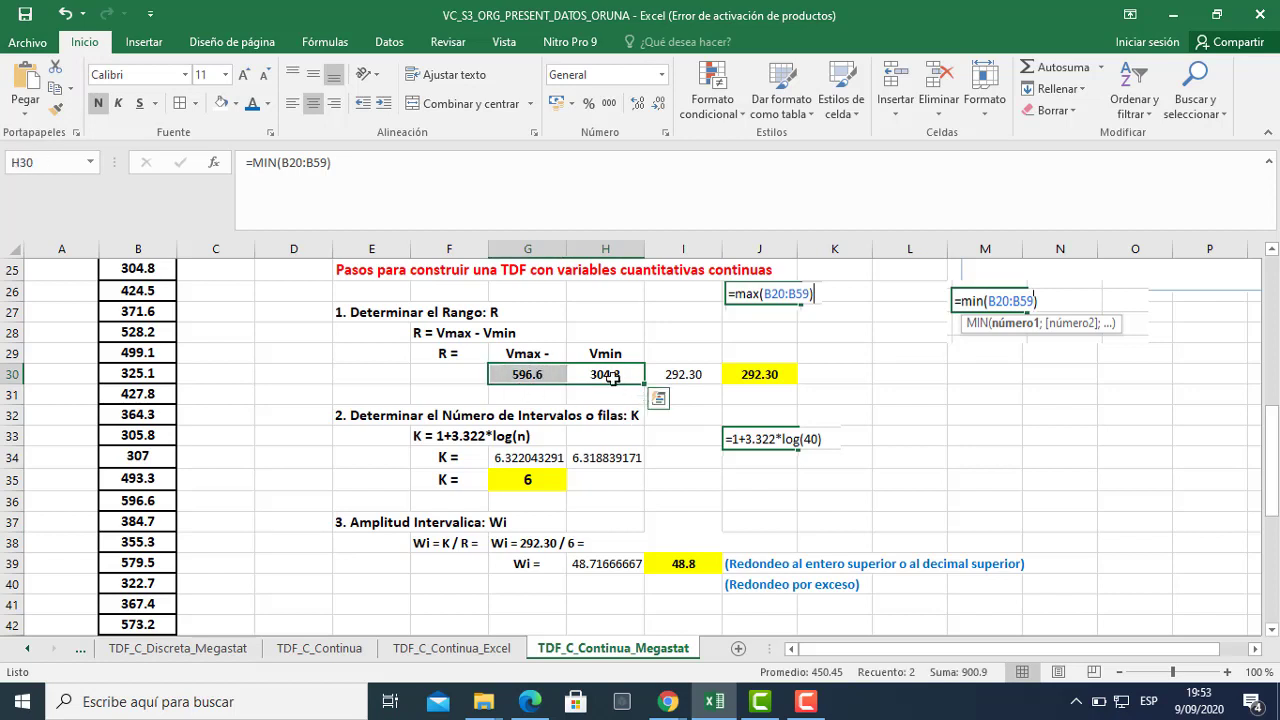
pyautogui.click(527, 378)
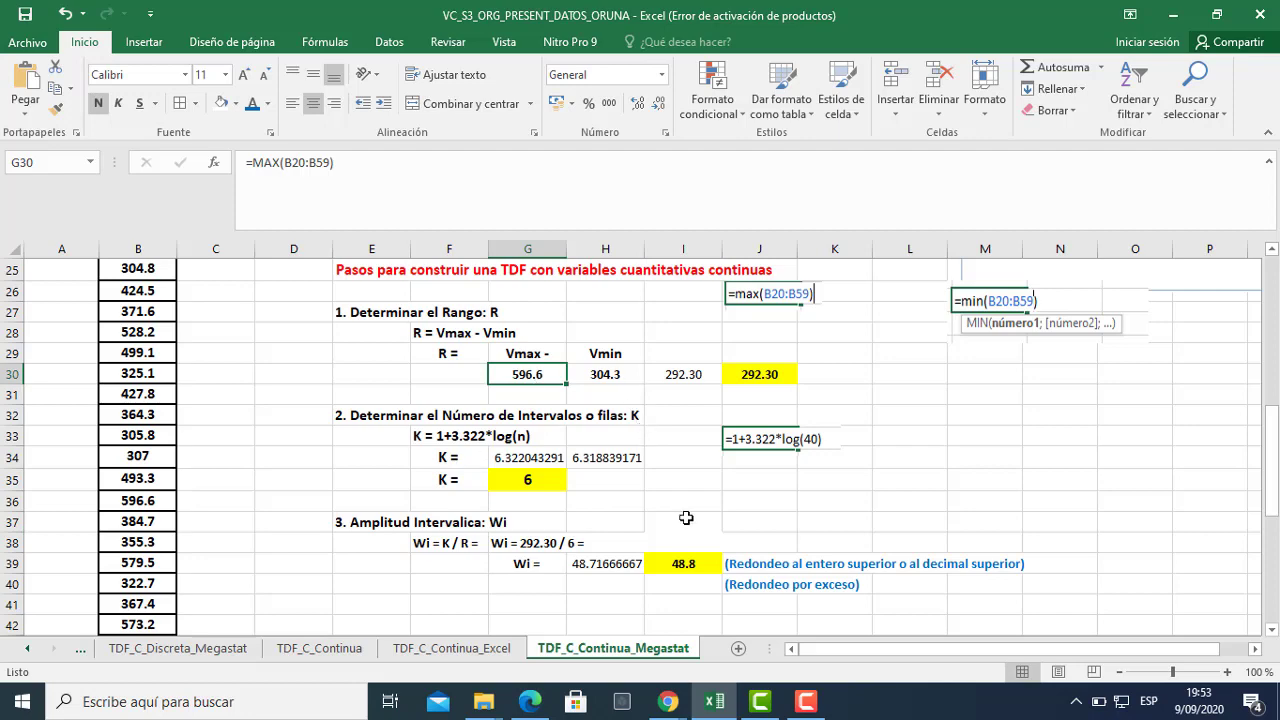
pyautogui.click(686, 568)
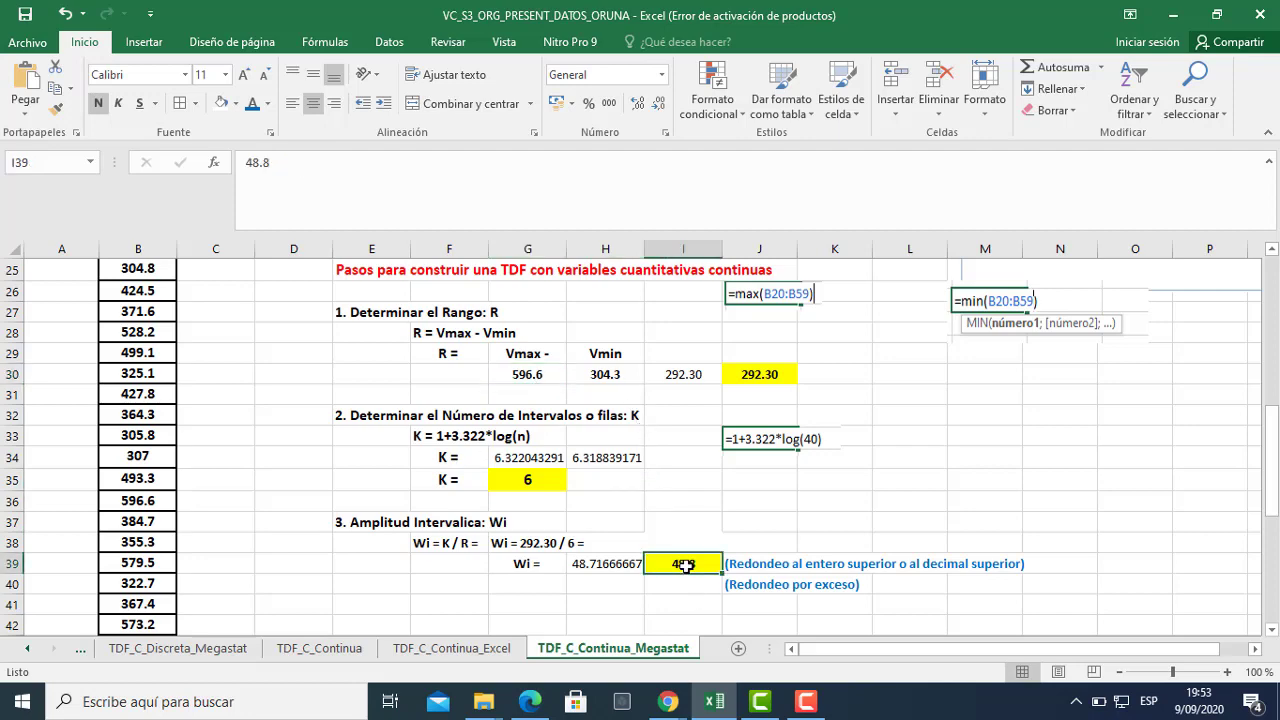
pyautogui.click(795, 502)
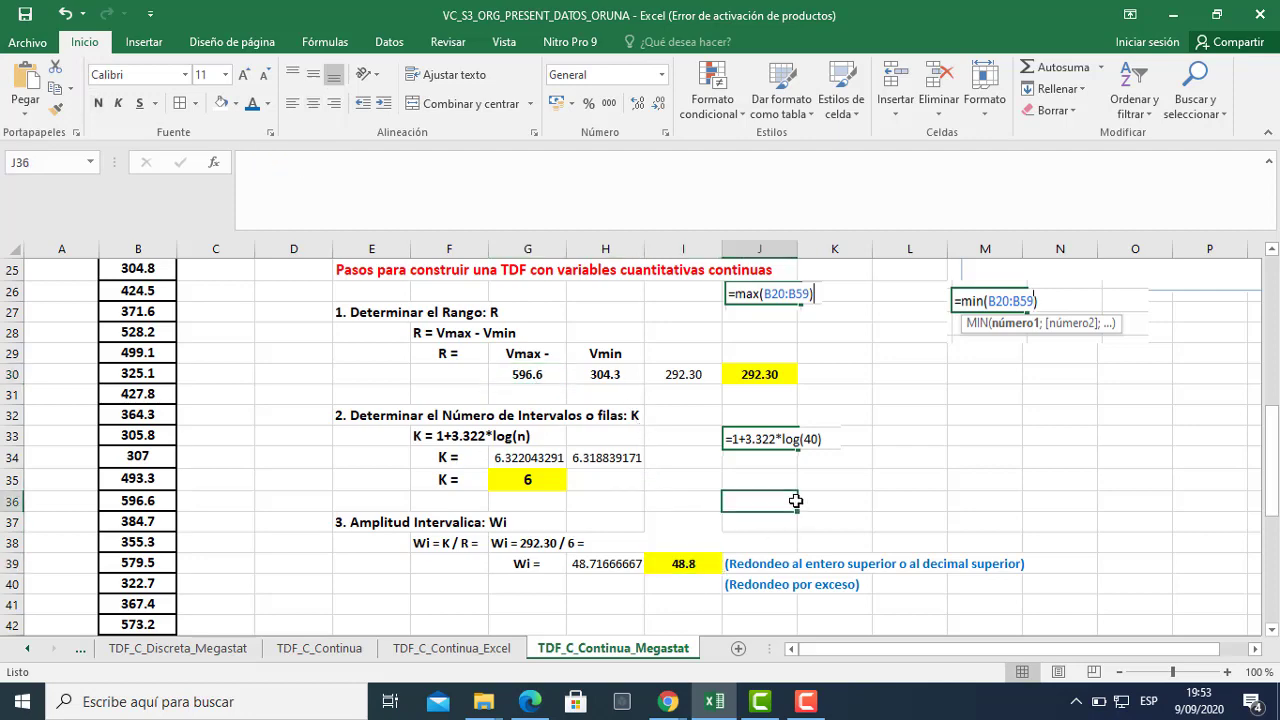
pyautogui.scroll(-1, 796, 502)
pyautogui.click(430, 576)
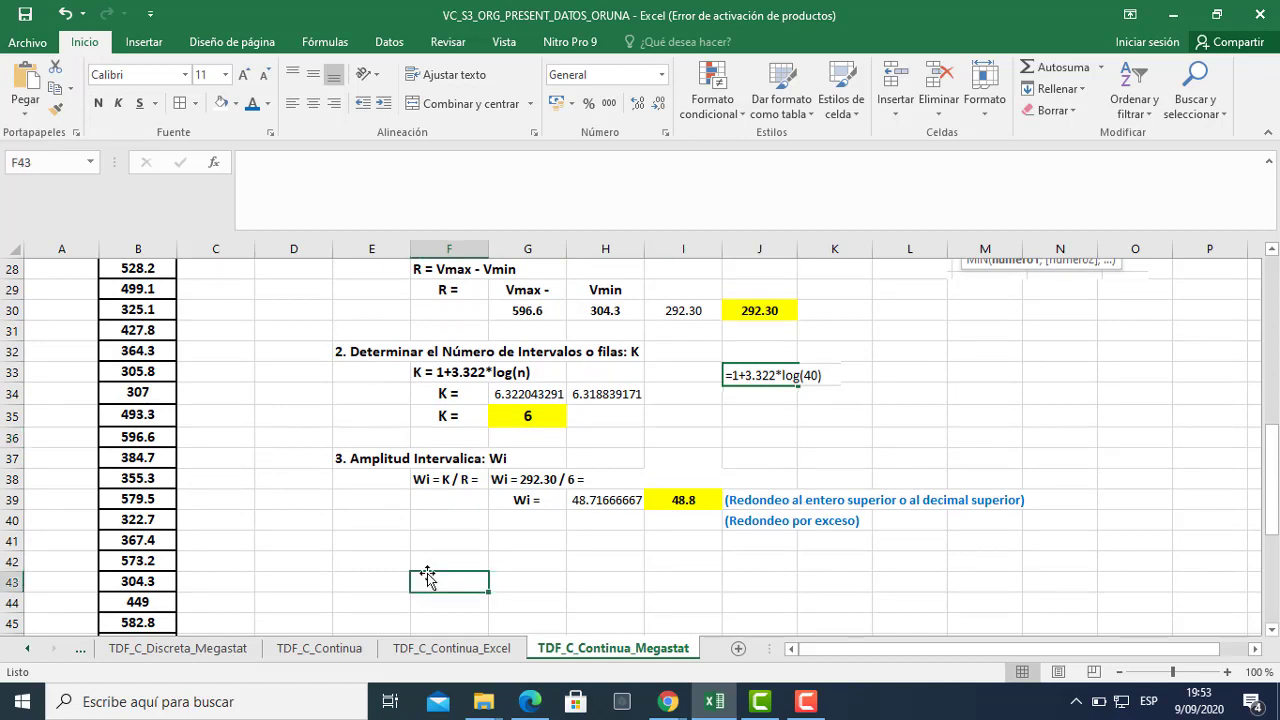
pyautogui.click(354, 562)
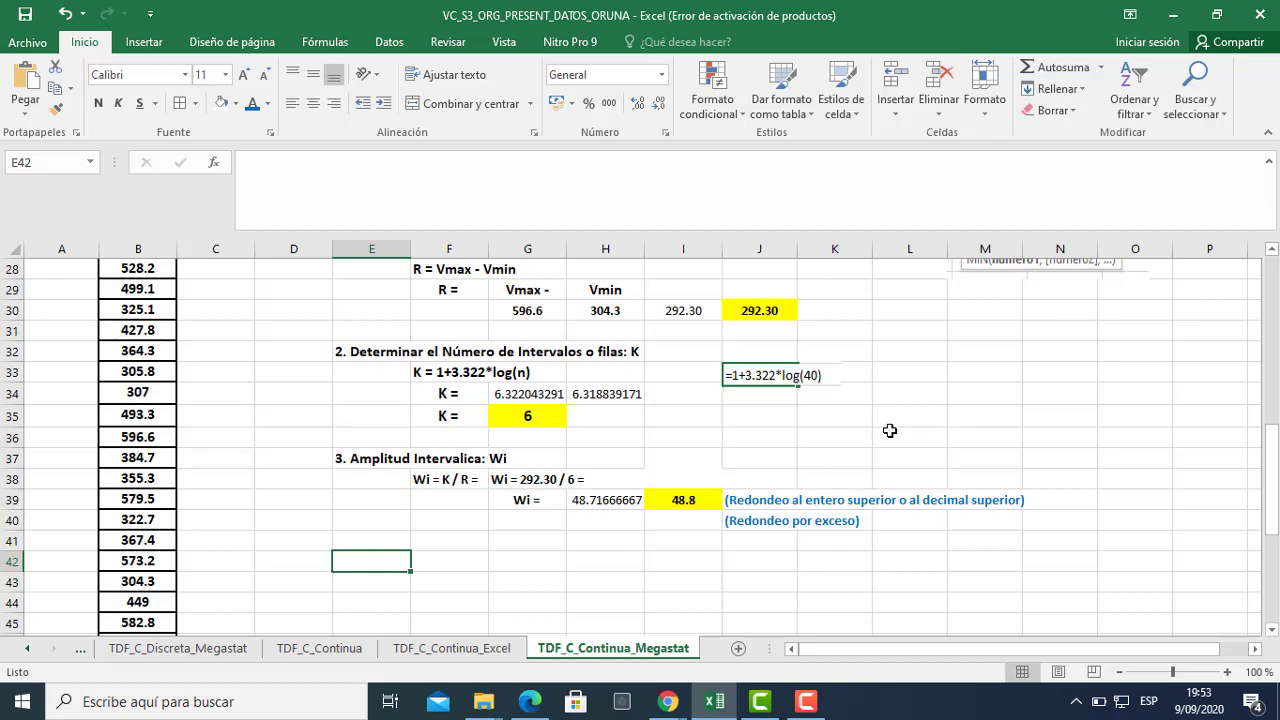
pyautogui.scroll(3, 890, 430)
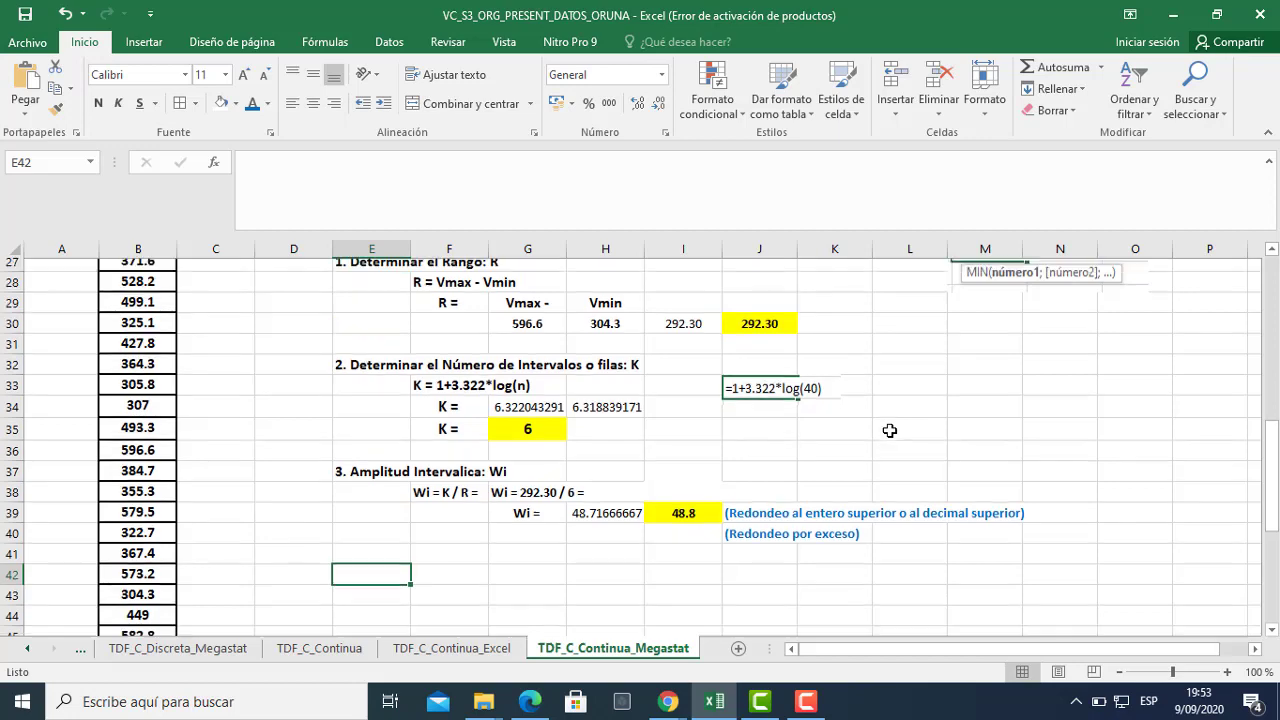
pyautogui.scroll(-1, 890, 430)
pyautogui.scroll(-1, 890, 430)
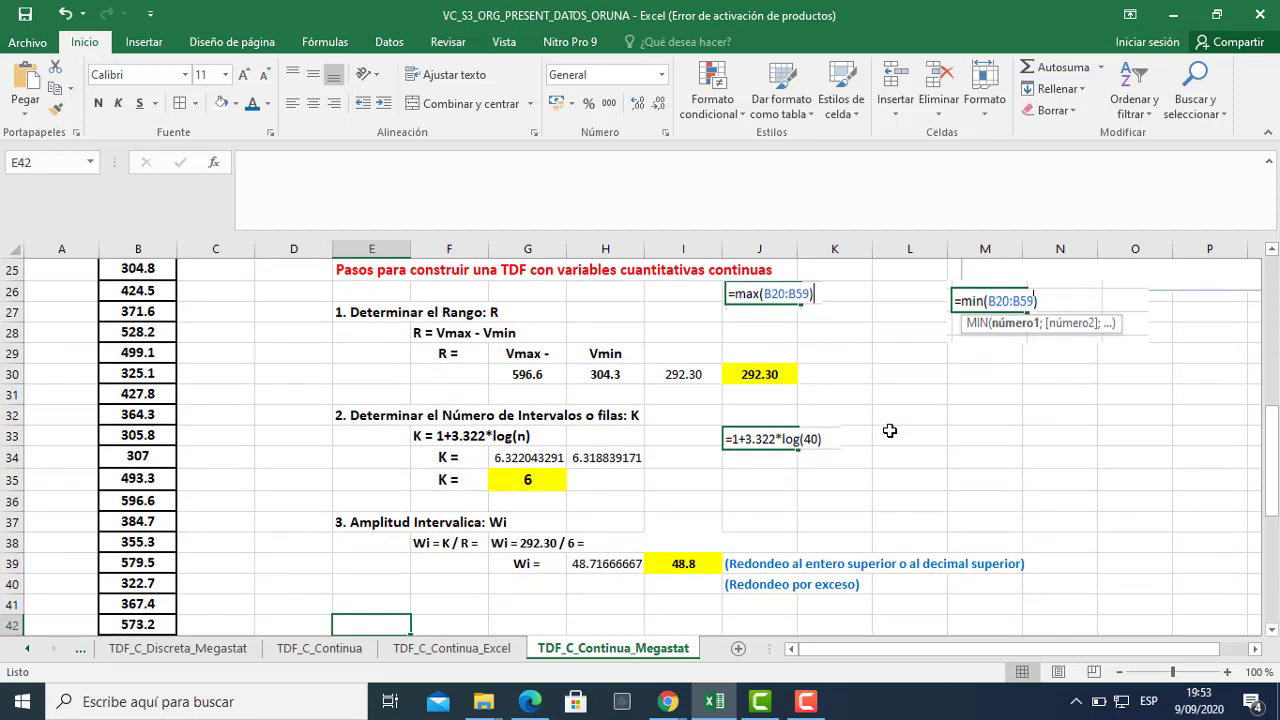
pyautogui.click(892, 436)
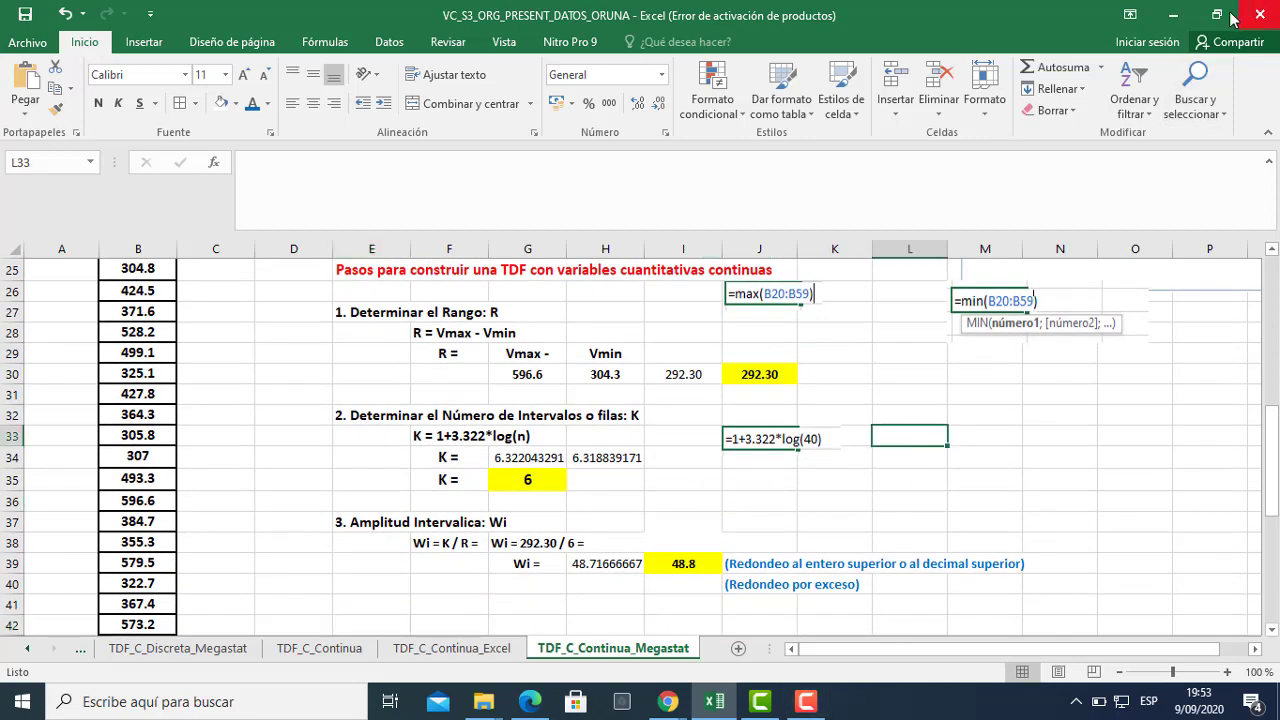
# Load the MegaStat add-in from the desktop and enable its macros.
pyautogui.click(1174, 16)
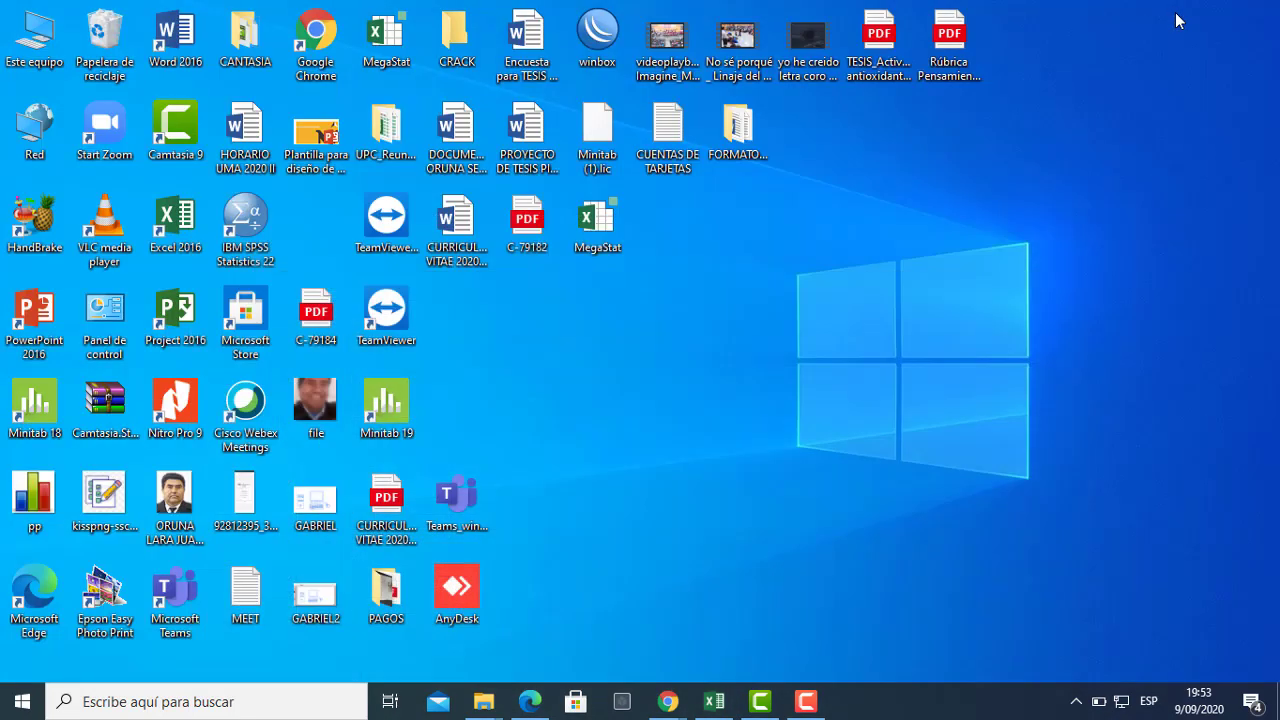
pyautogui.doubleClick(597, 222)
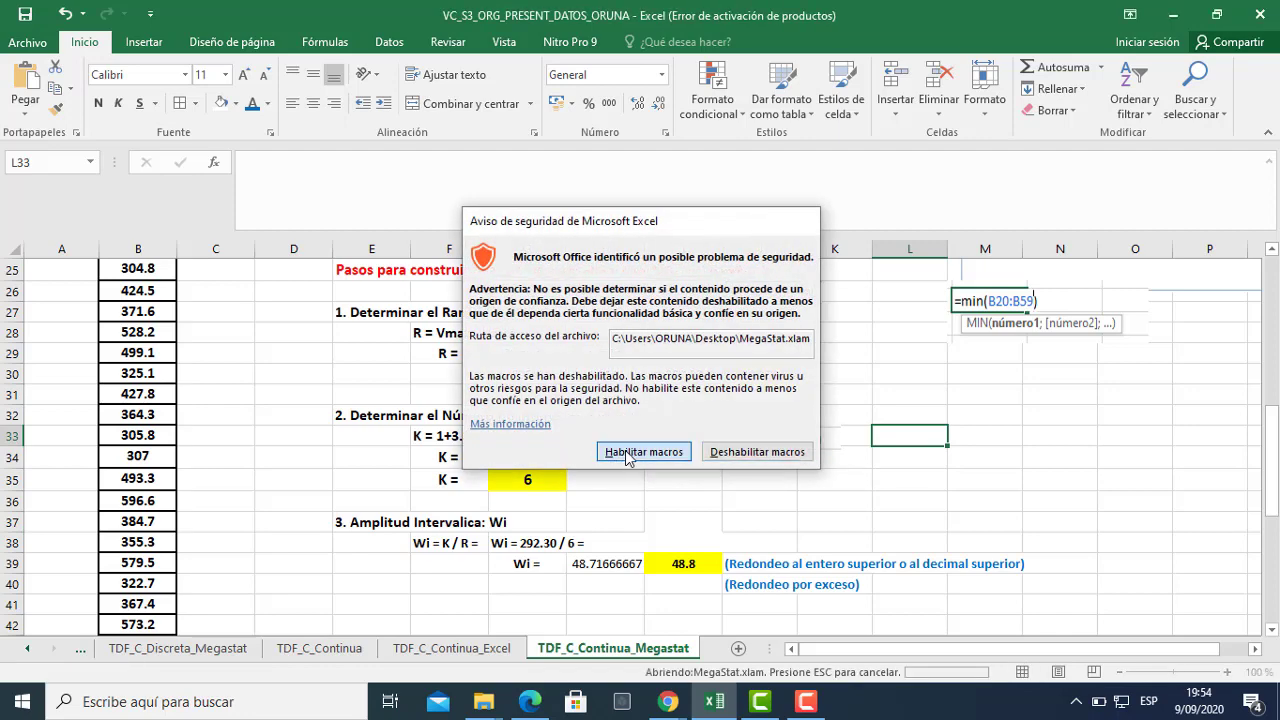
pyautogui.click(637, 452)
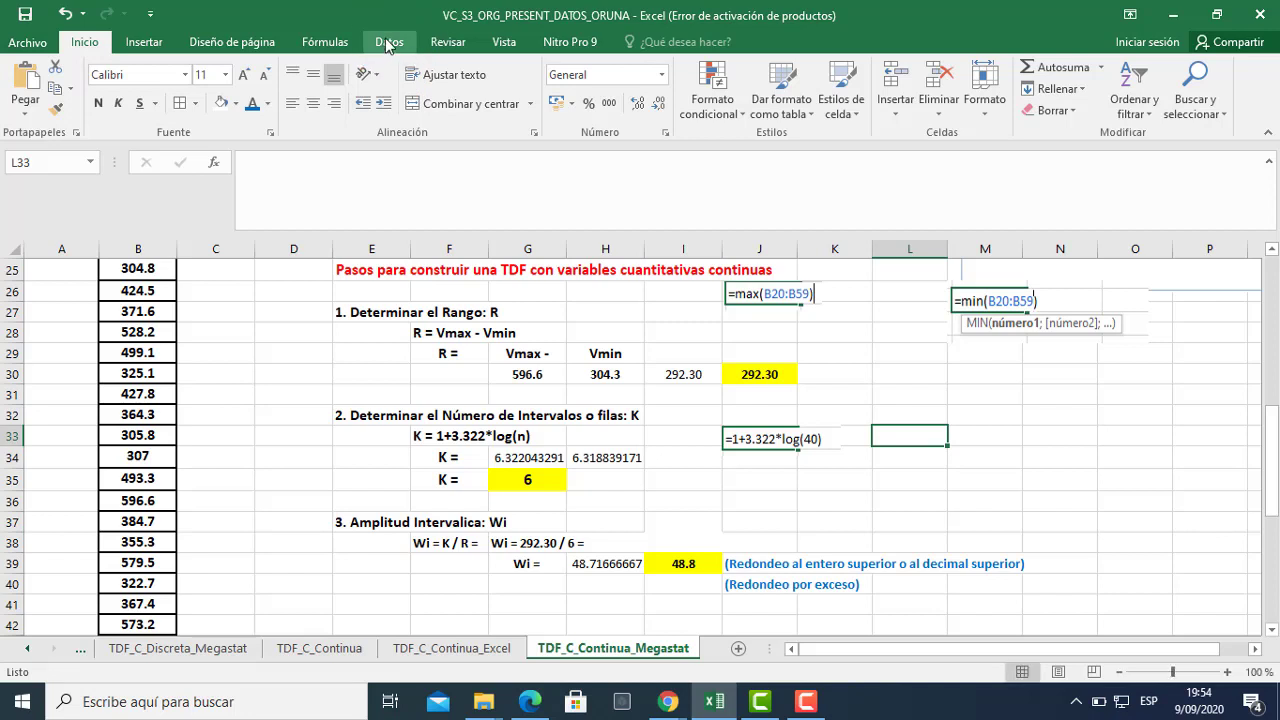
# Start MegaStat's quantitative frequency distribution.
pyautogui.click(389, 44)
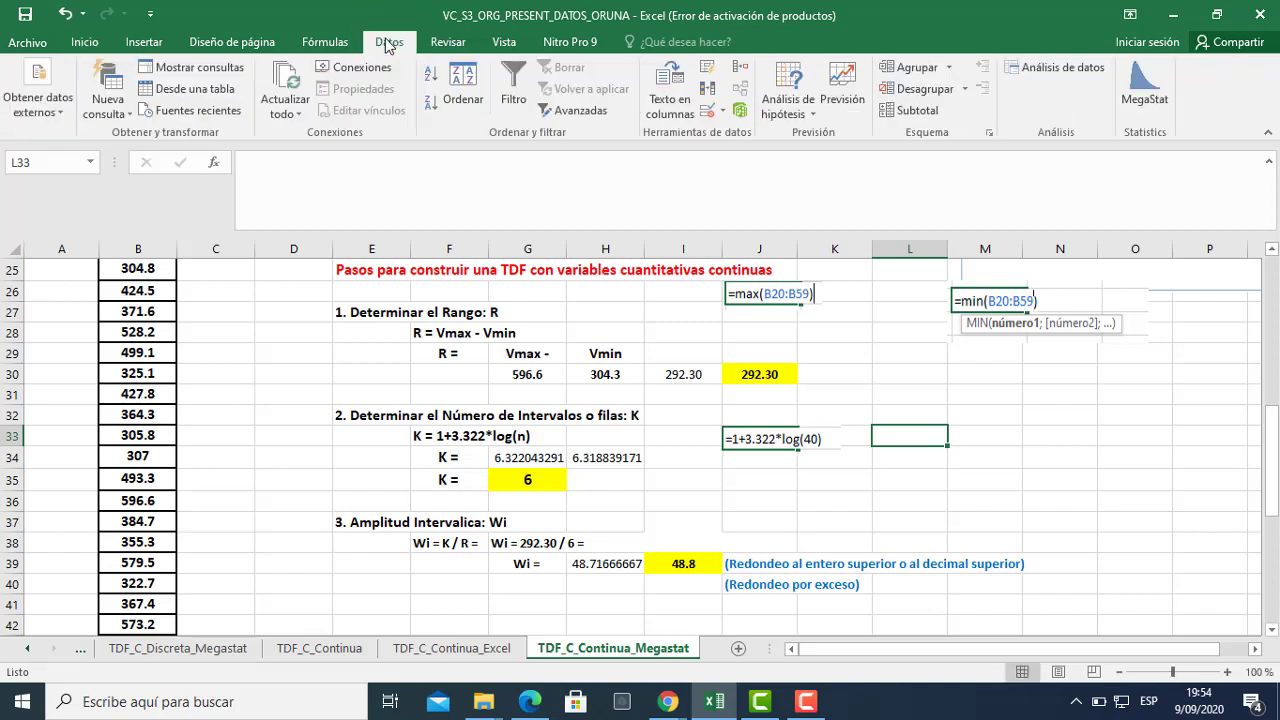
pyautogui.click(1145, 100)
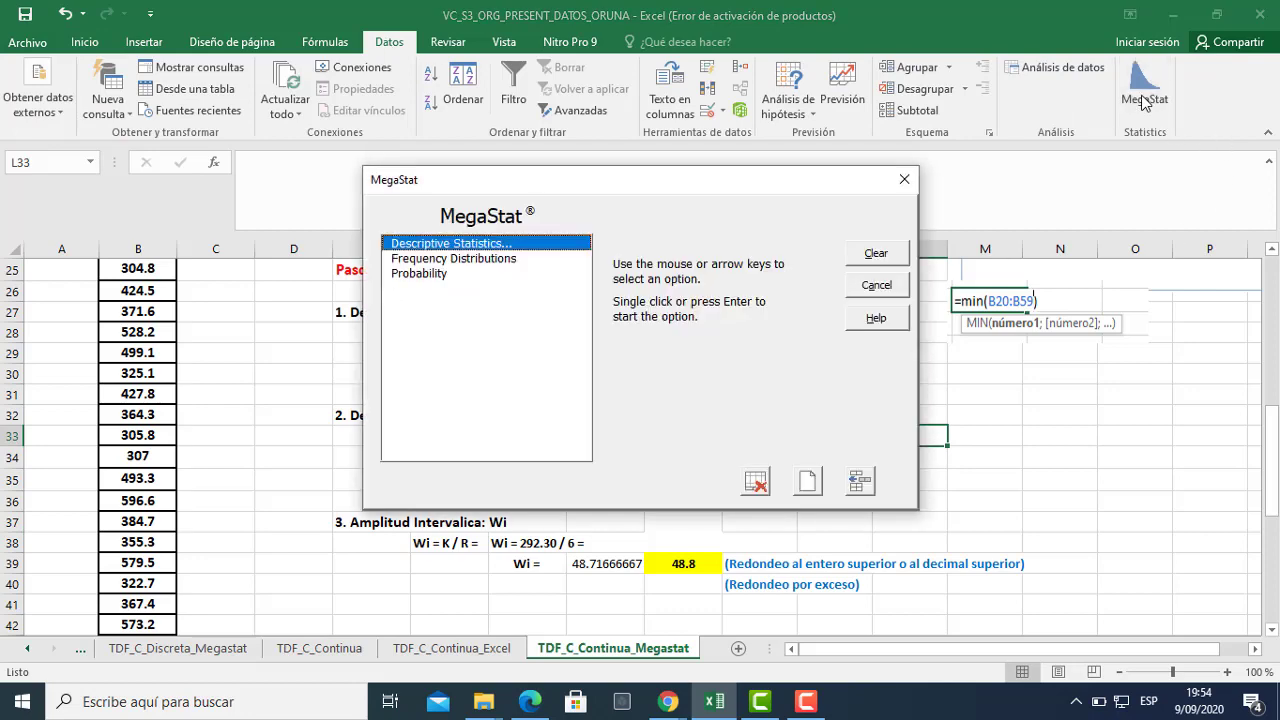
pyautogui.moveTo(754, 184); pyautogui.dragTo(493, 114)
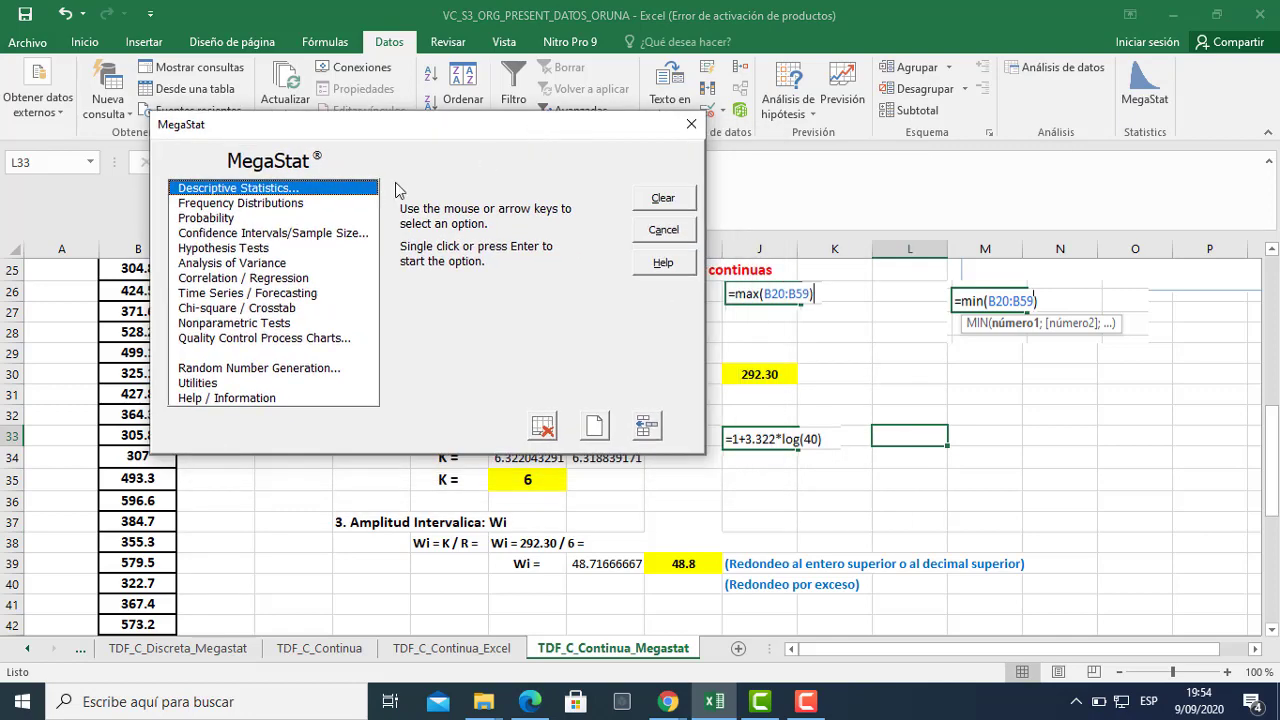
pyautogui.click(264, 214)
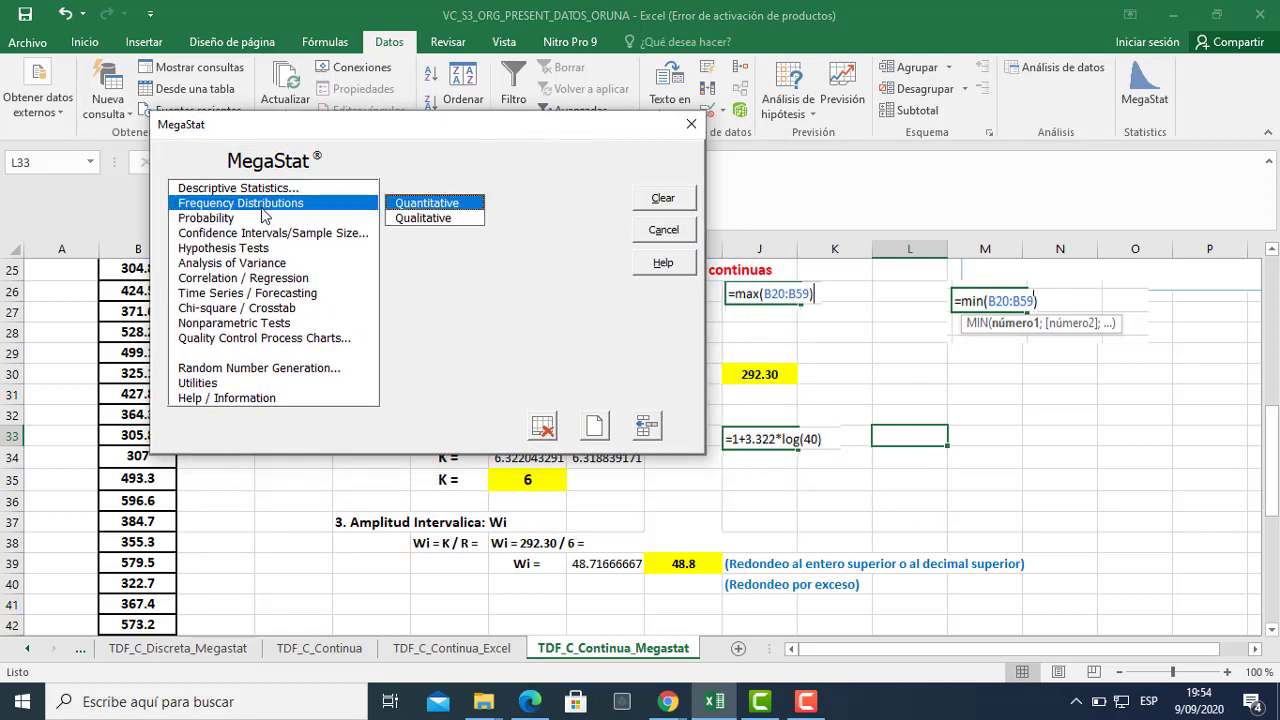
pyautogui.click(443, 204)
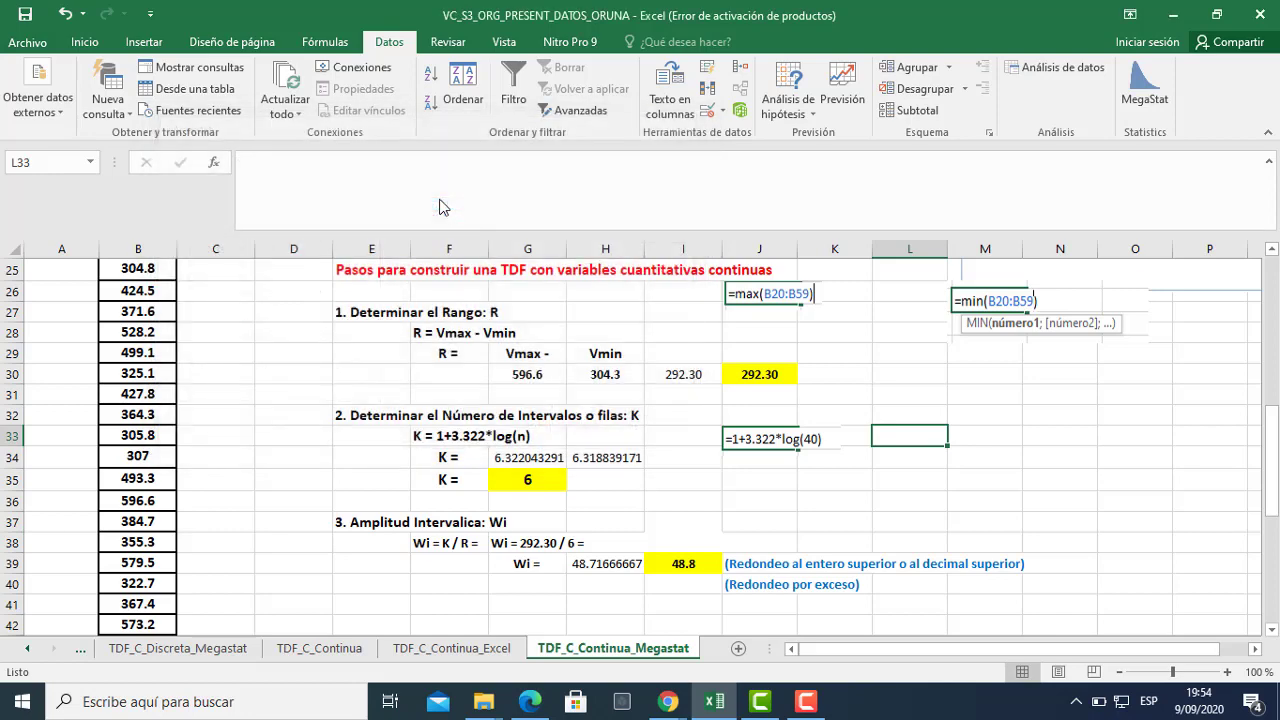
# Set the frequency distribution's input range to the Gastos data in B20:B59 of the TDF_C_Continua_Megastat sheet.
pyautogui.moveTo(794, 237); pyautogui.dragTo(824, 151)
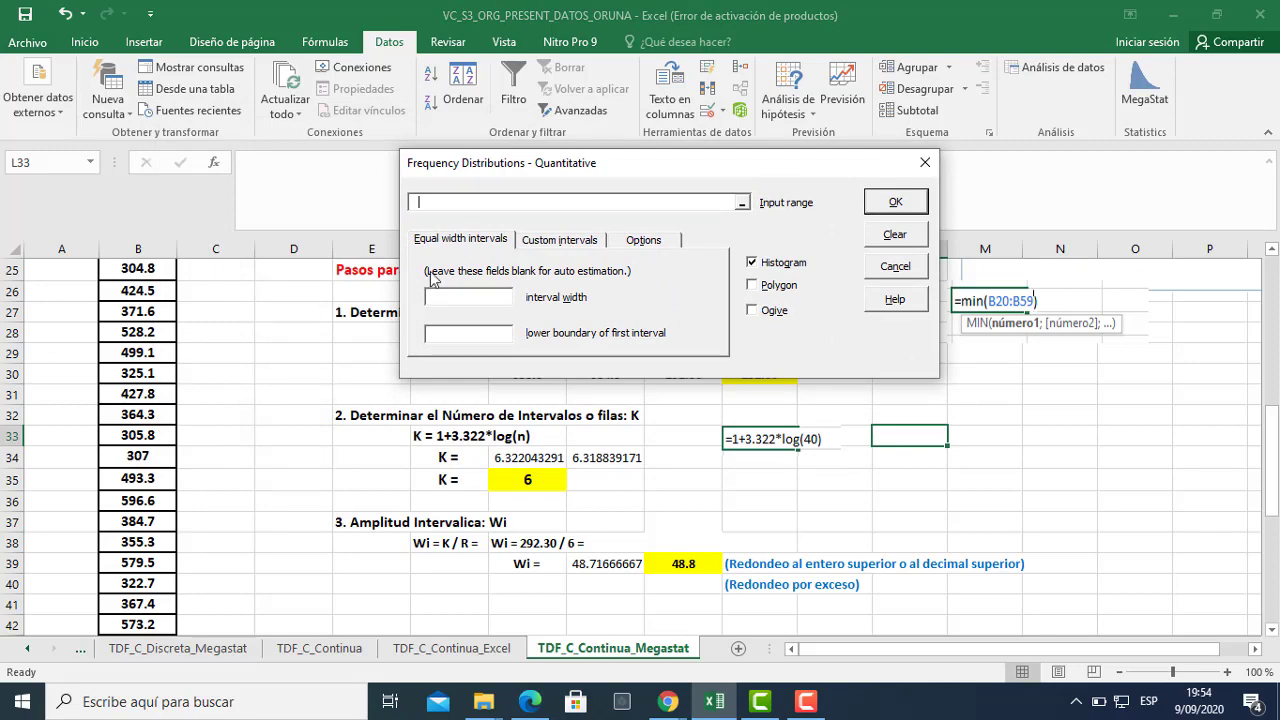
pyautogui.scroll(2, 215, 320)
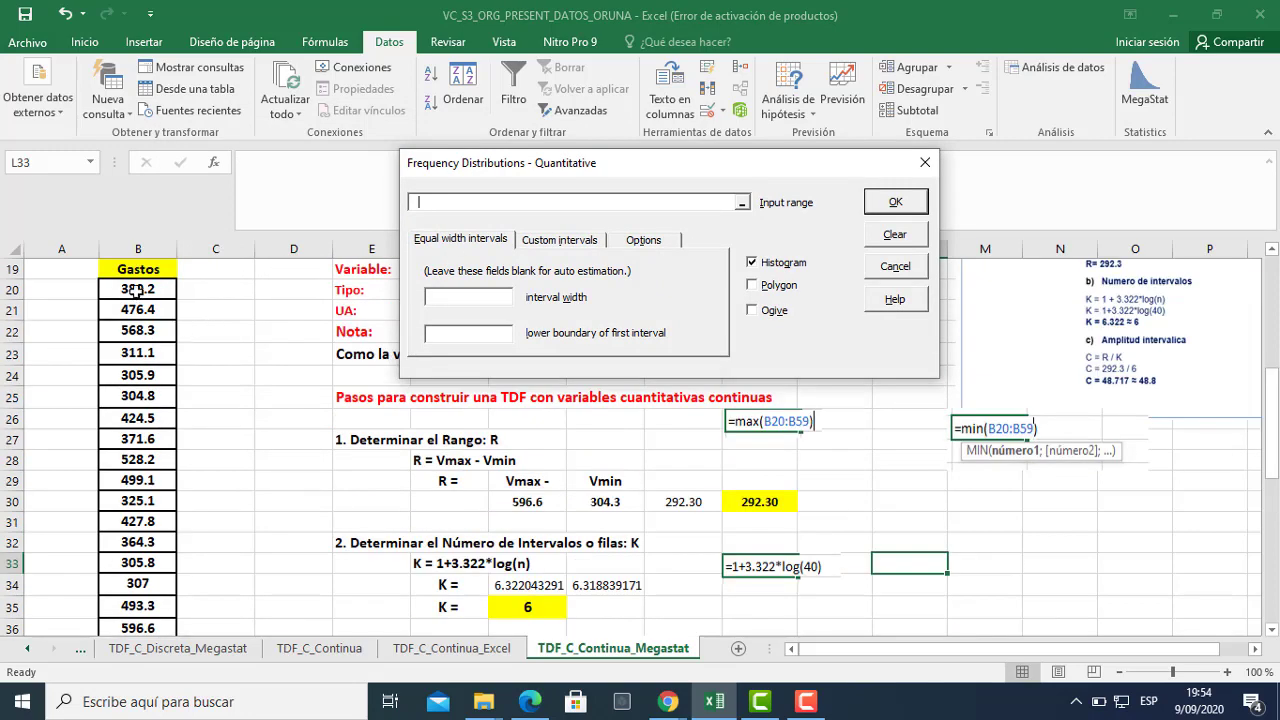
pyautogui.moveTo(137, 290); pyautogui.dragTo(172, 598)
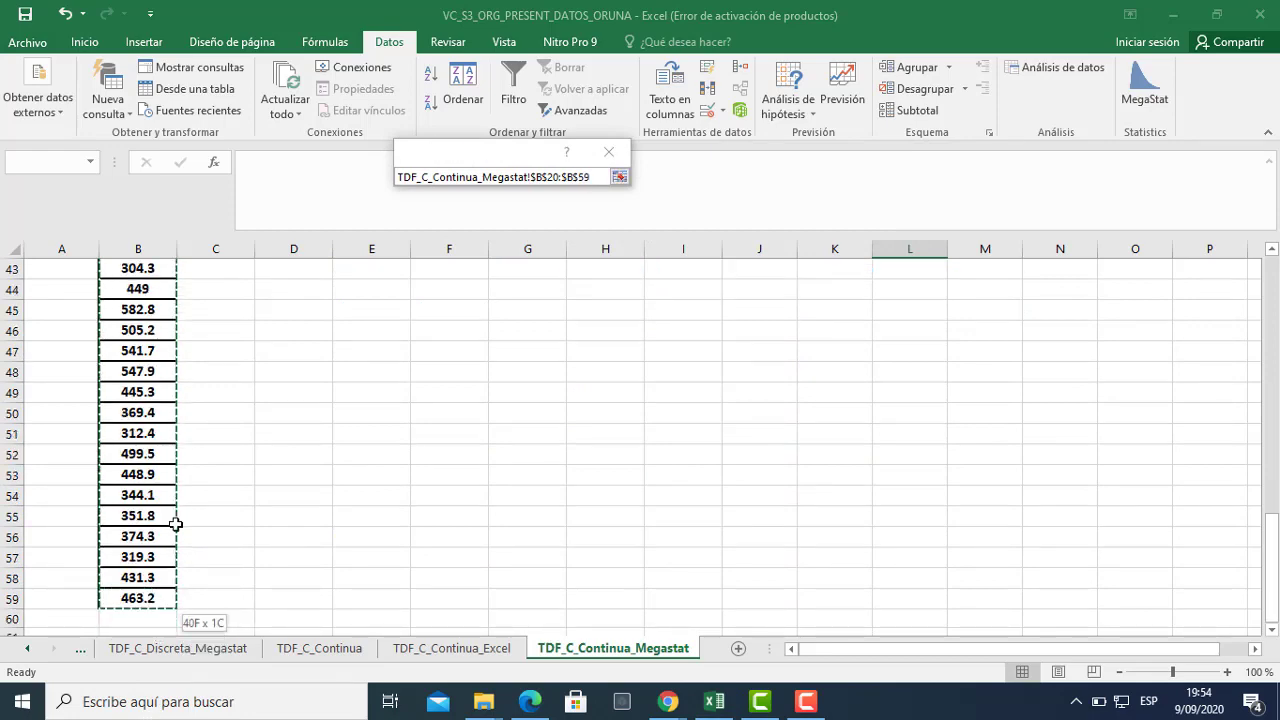
pyautogui.moveTo(175, 523); pyautogui.dragTo(175, 523)
pyautogui.scroll(4, 460, 426)
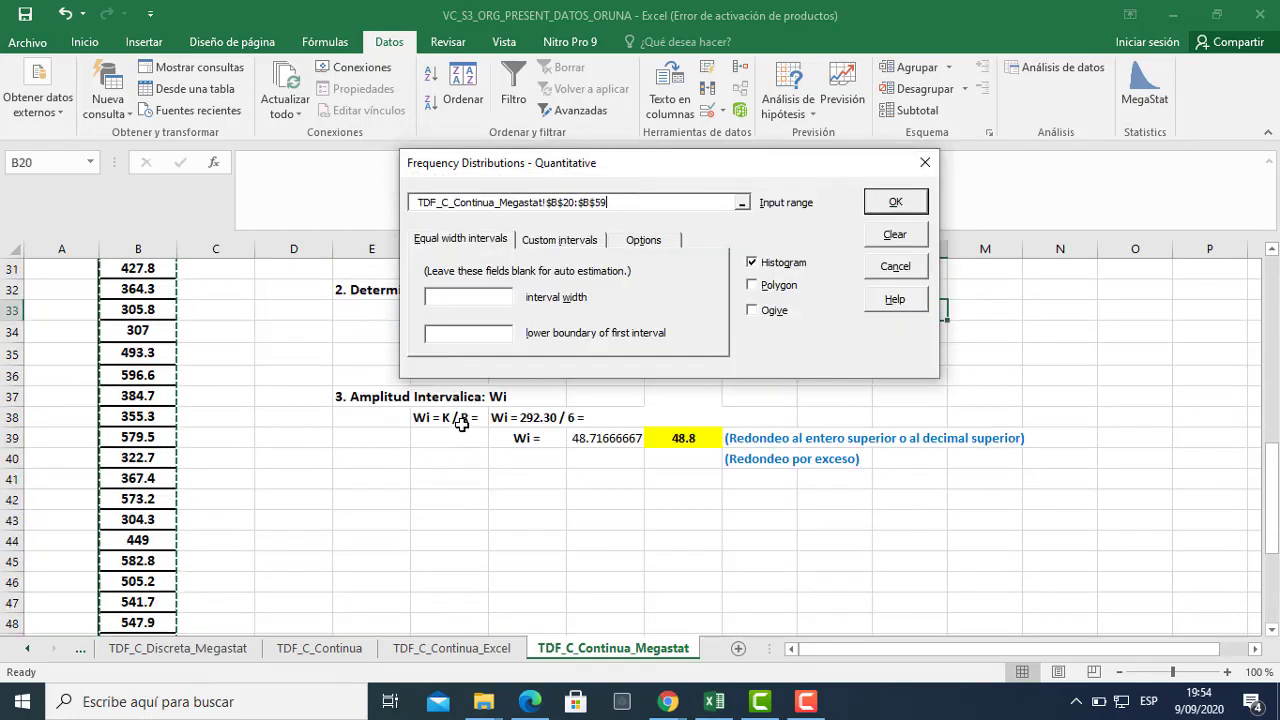
pyautogui.scroll(1, 460, 424)
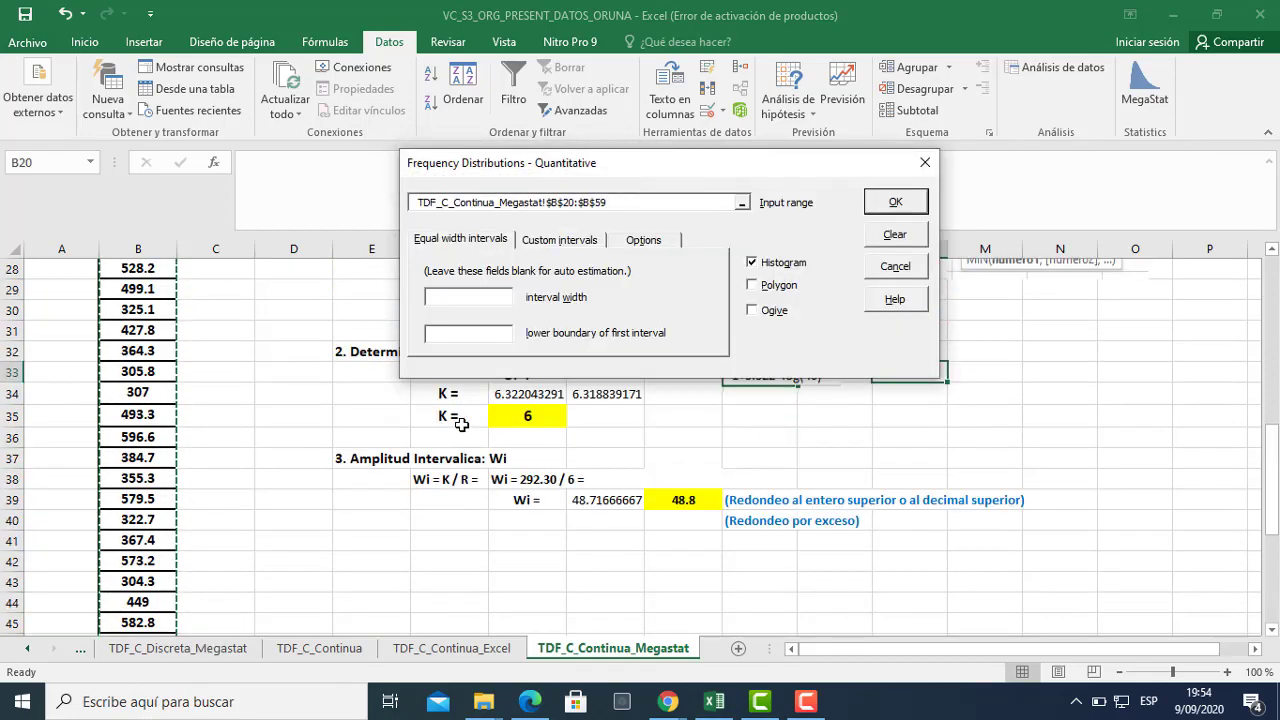
# Set the interval width to 48.8 and the lower boundary of the first interval to 304.3.
pyautogui.click(476, 297)
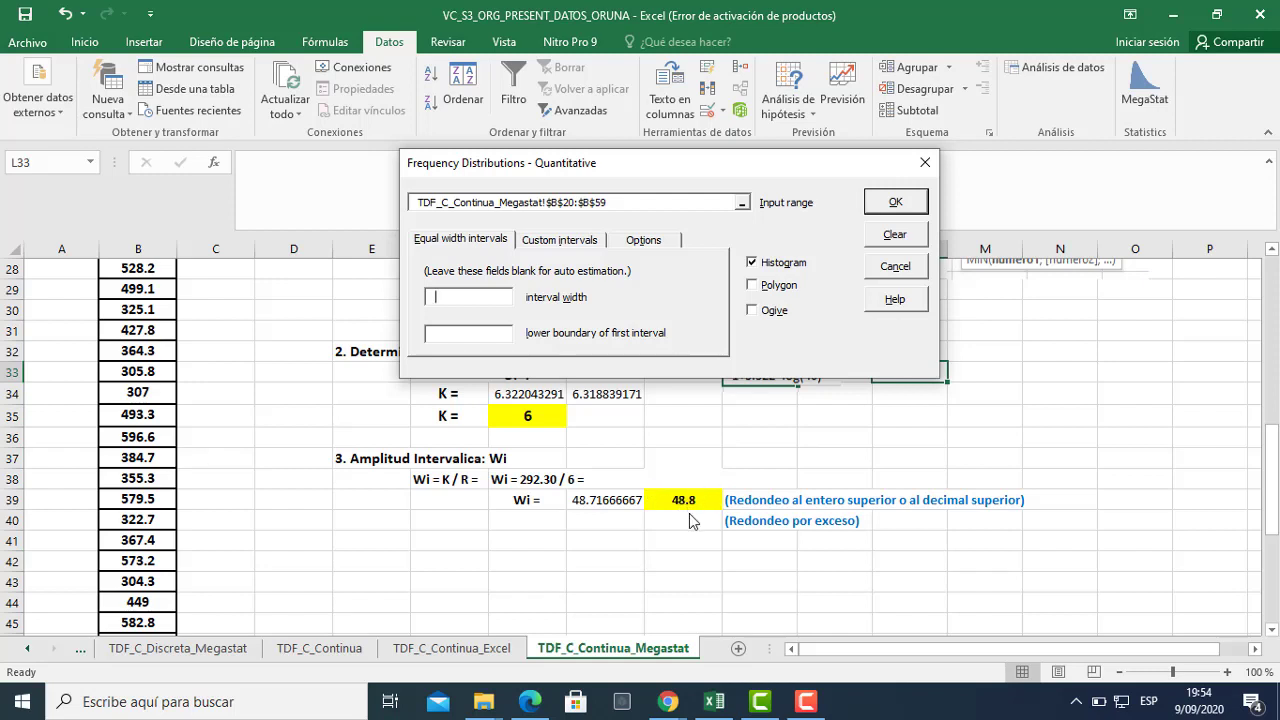
pyautogui.write('48.8')
pyautogui.moveTo(728, 172); pyautogui.dragTo(1017, 233)
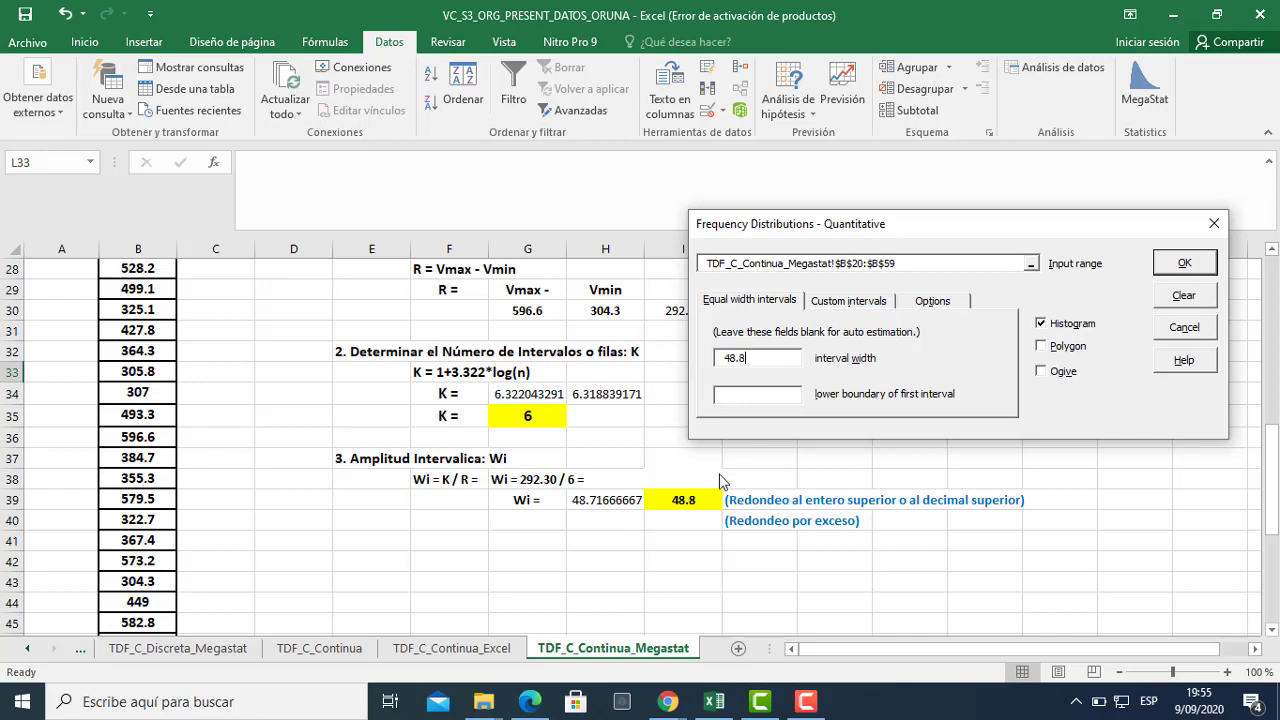
pyautogui.write('30')
pyautogui.press('BackSpace')
pyautogui.press('BackSpace')
pyautogui.click(752, 396)
pyautogui.write('304.3')
# Include the polygon and ogive along with the histogram, and generate the frequency distribution output.
pyautogui.click(1046, 351)
pyautogui.click(1043, 374)
pyautogui.moveTo(1057, 234); pyautogui.dragTo(931, 172)
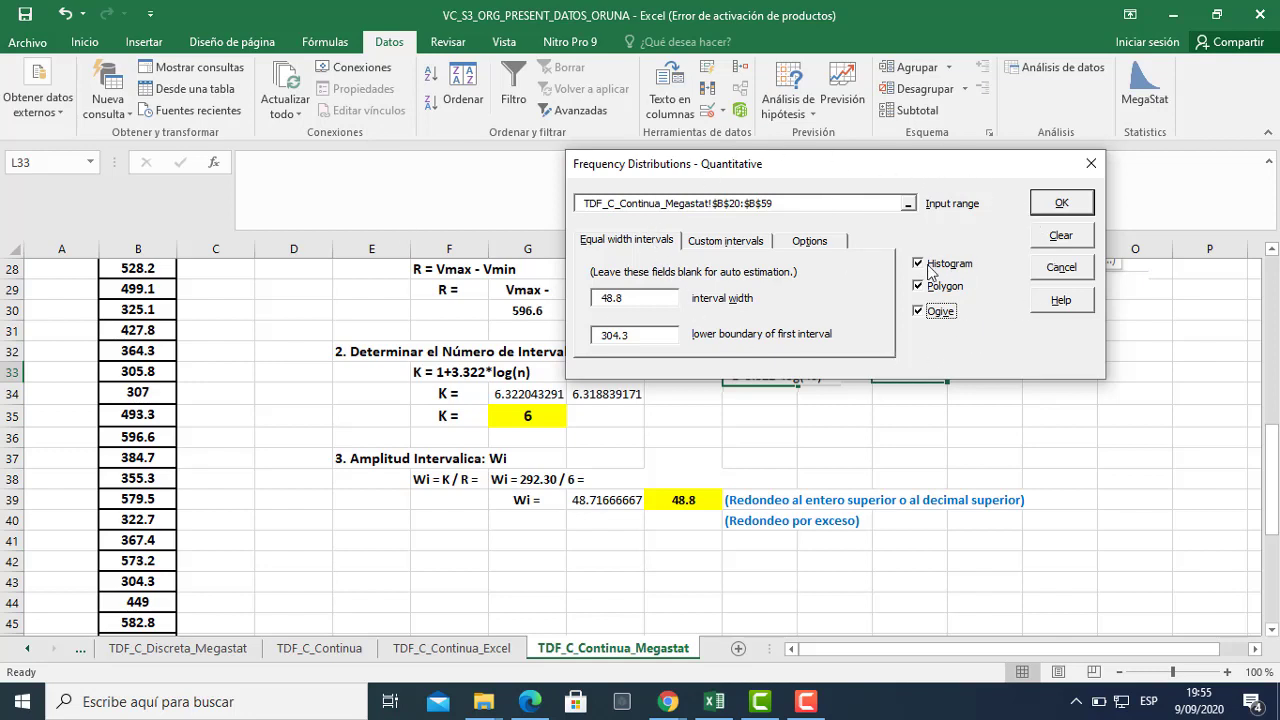
pyautogui.click(1066, 204)
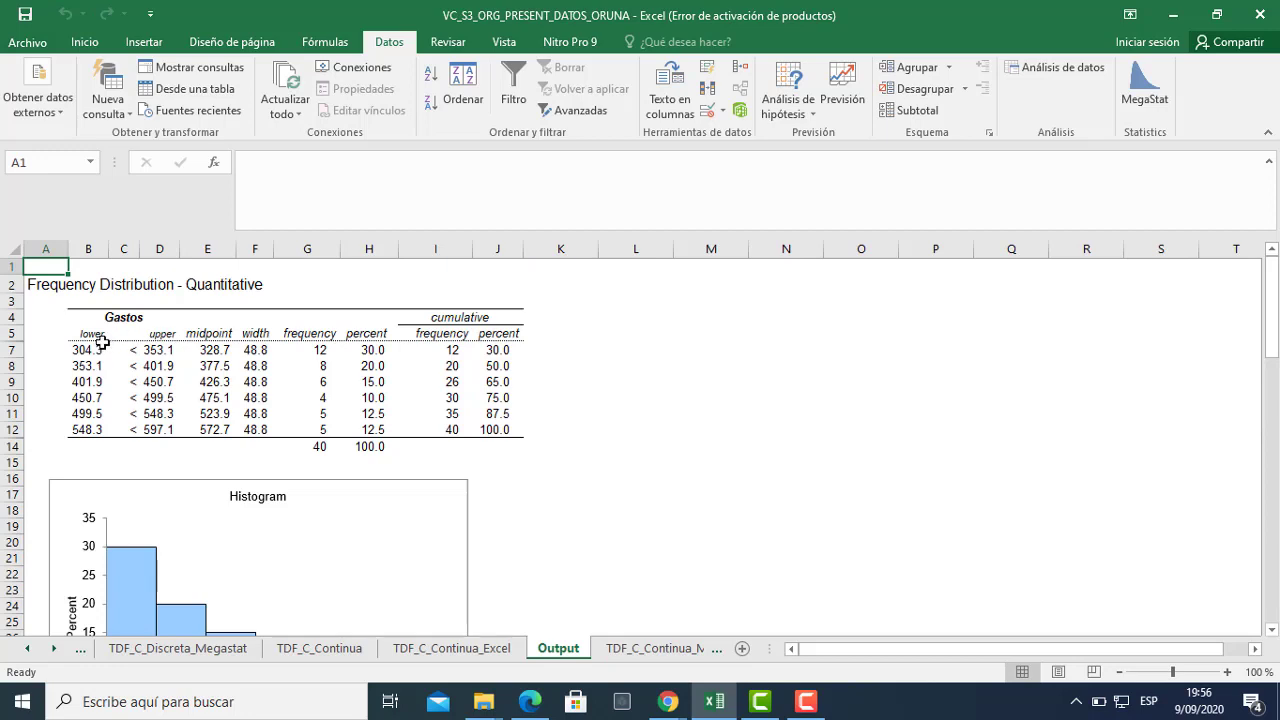
# Review the lower and upper limits of each Gastos class interval in B7:D12 of the Output sheet.
pyautogui.moveTo(90, 351); pyautogui.dragTo(166, 430)
pyautogui.moveTo(78, 352); pyautogui.dragTo(148, 356)
pyautogui.press('Down')
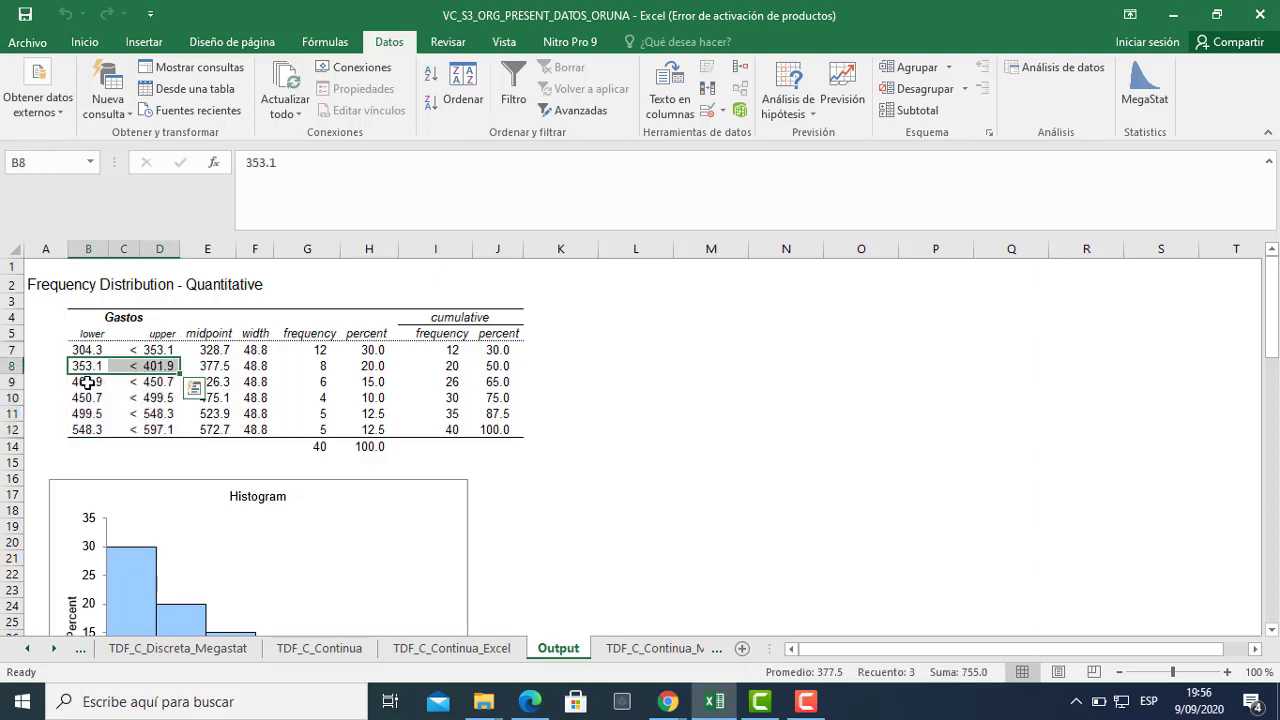
pyautogui.moveTo(92, 382); pyautogui.dragTo(160, 398)
pyautogui.click(95, 398)
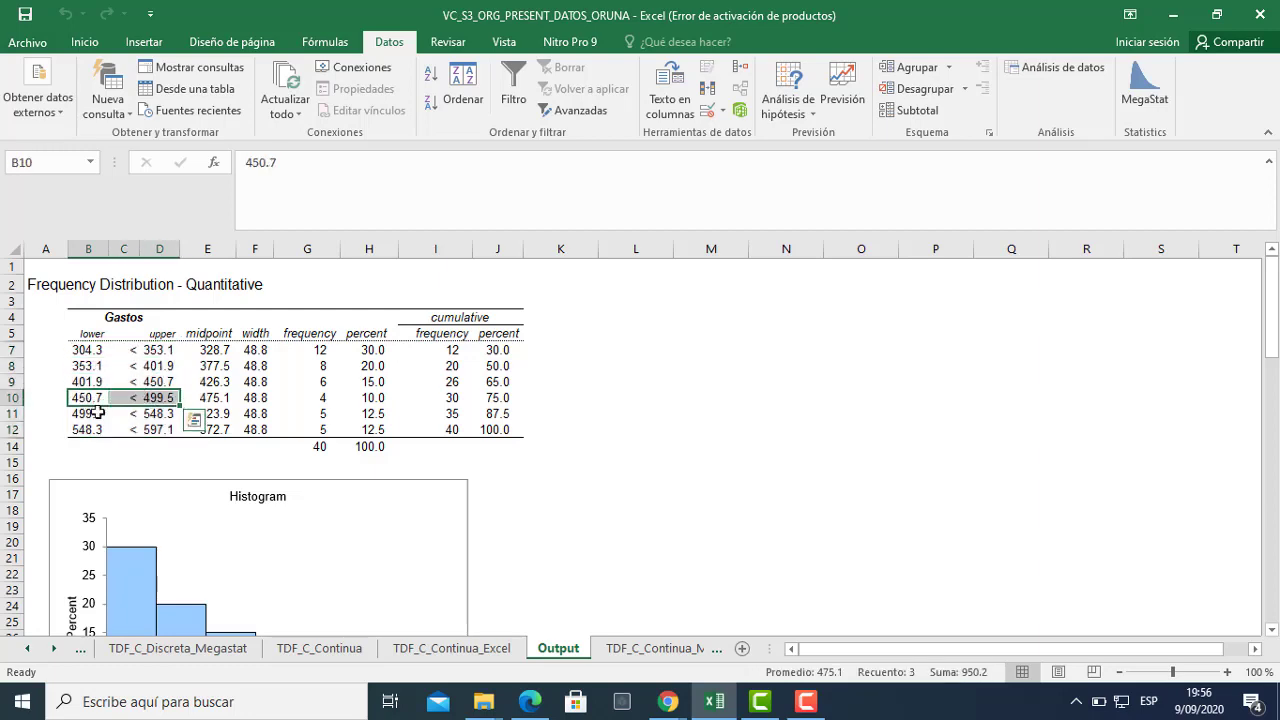
pyautogui.moveTo(88, 414); pyautogui.dragTo(163, 414)
pyautogui.moveTo(80, 429); pyautogui.dragTo(146, 429)
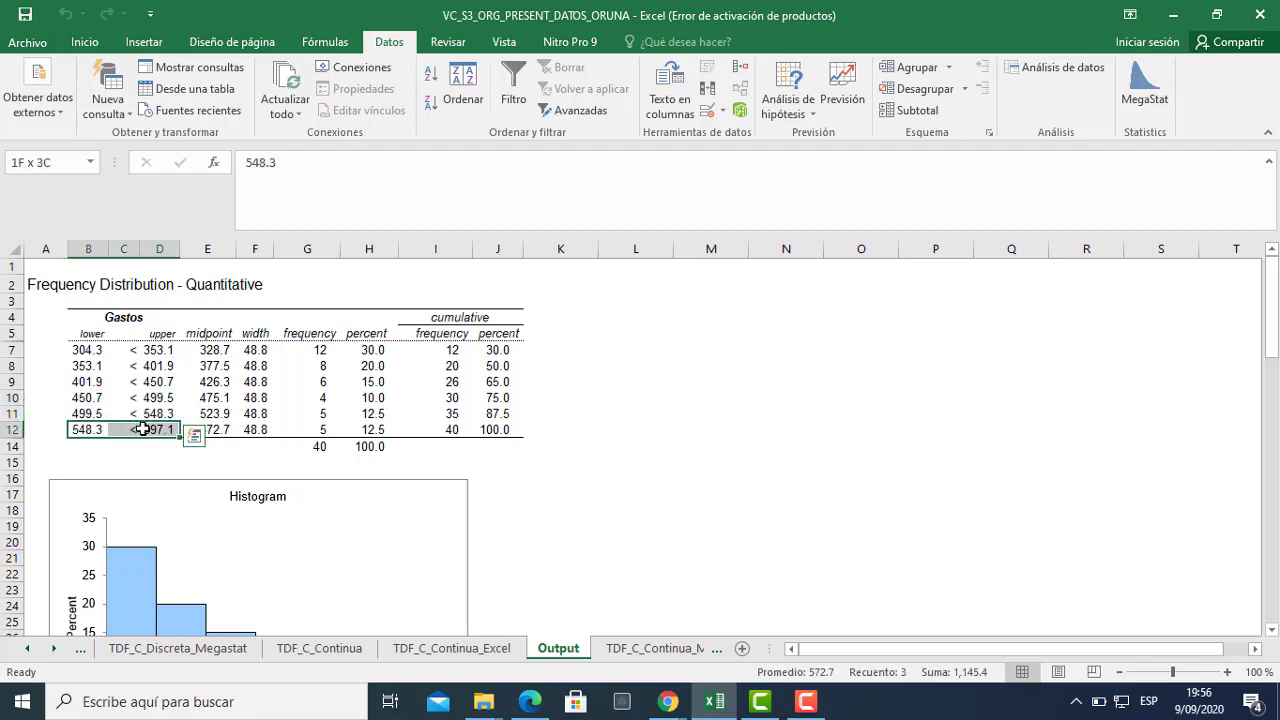
# Compare the calculated number of intervals K on the TDF_C_Continua_Megastat sheet with the rows of the Output table.
pyautogui.click(639, 651)
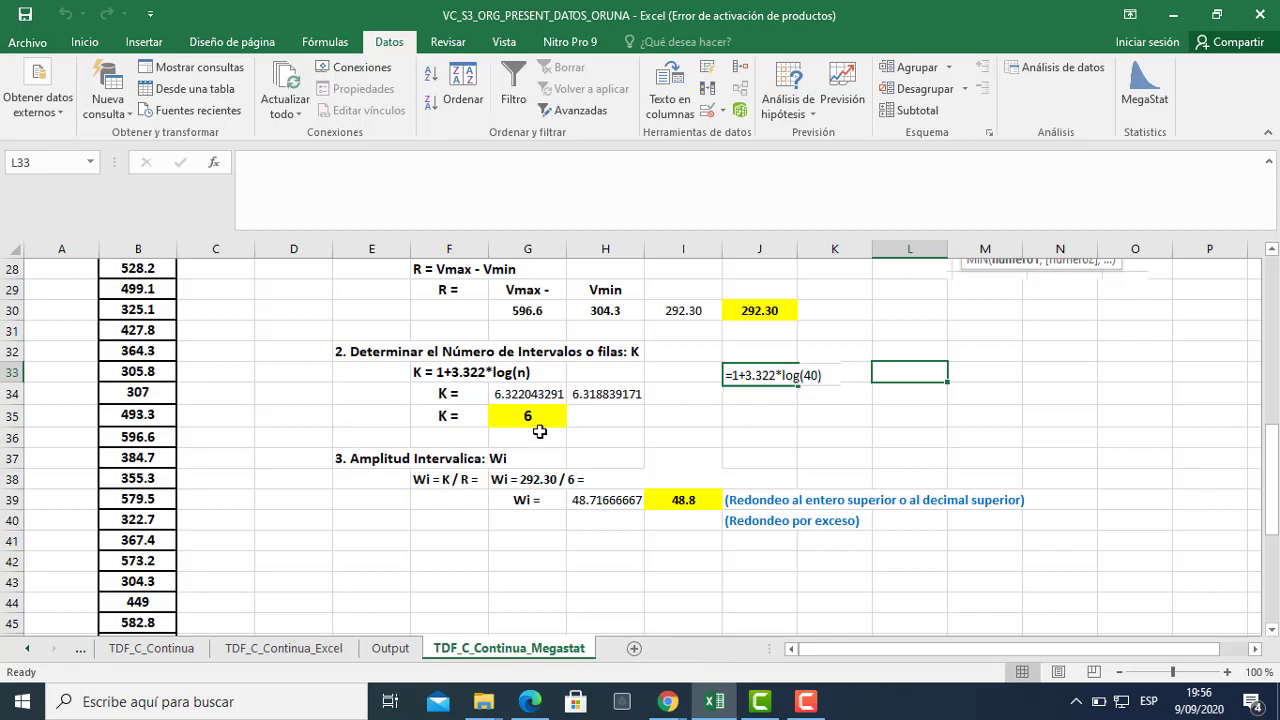
pyautogui.click(390, 651)
pyautogui.click(597, 480)
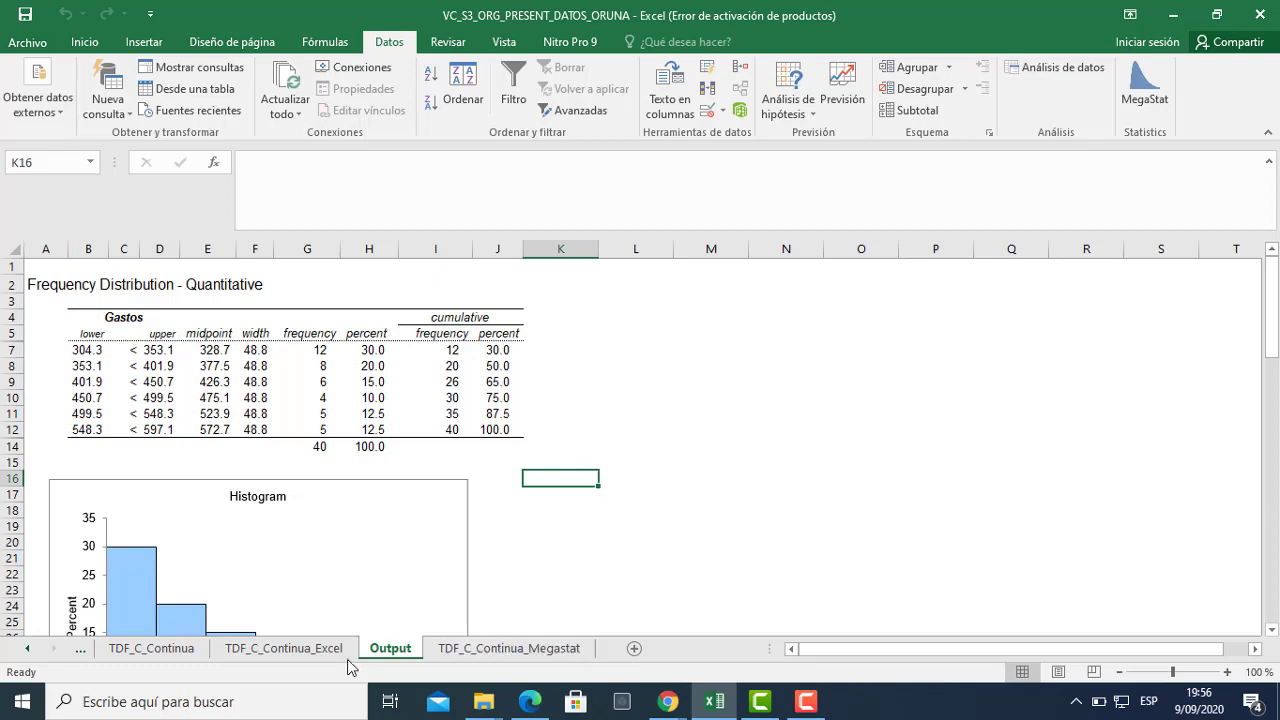
# Review the theoretical frequency distribution table for a continuous quantitative variable on the TDF_C_Continua sheet.
pyautogui.click(168, 655)
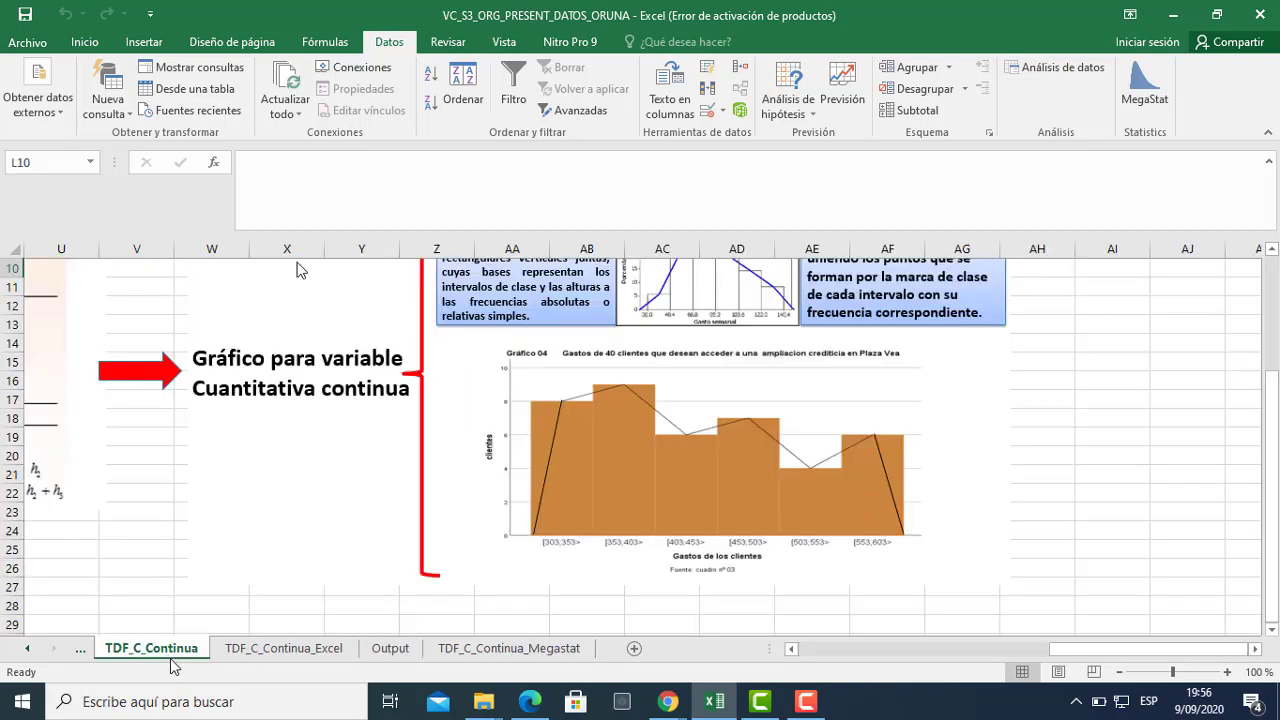
pyautogui.click(945, 657)
pyautogui.scroll(2, 1200, 383)
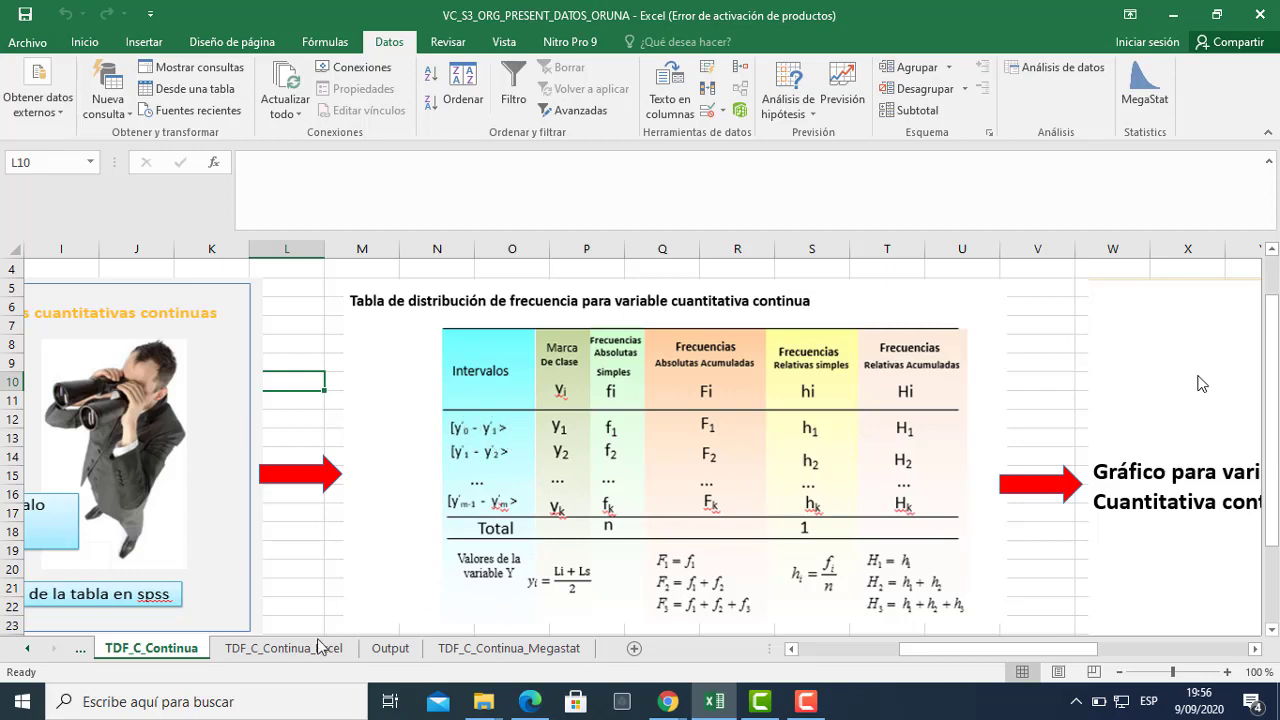
# Return to the Output sheet and examine the midpoint, width, frequency and percent columns of the Gastos table.
pyautogui.click(405, 655)
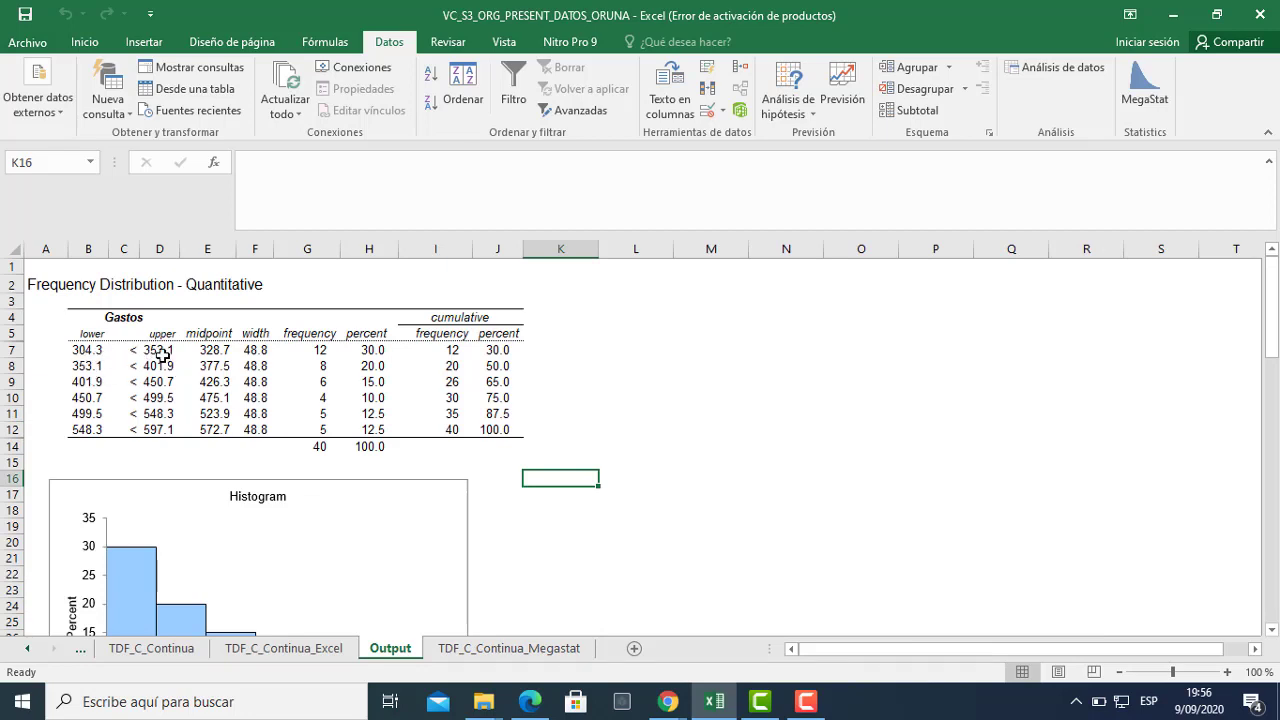
pyautogui.click(217, 351)
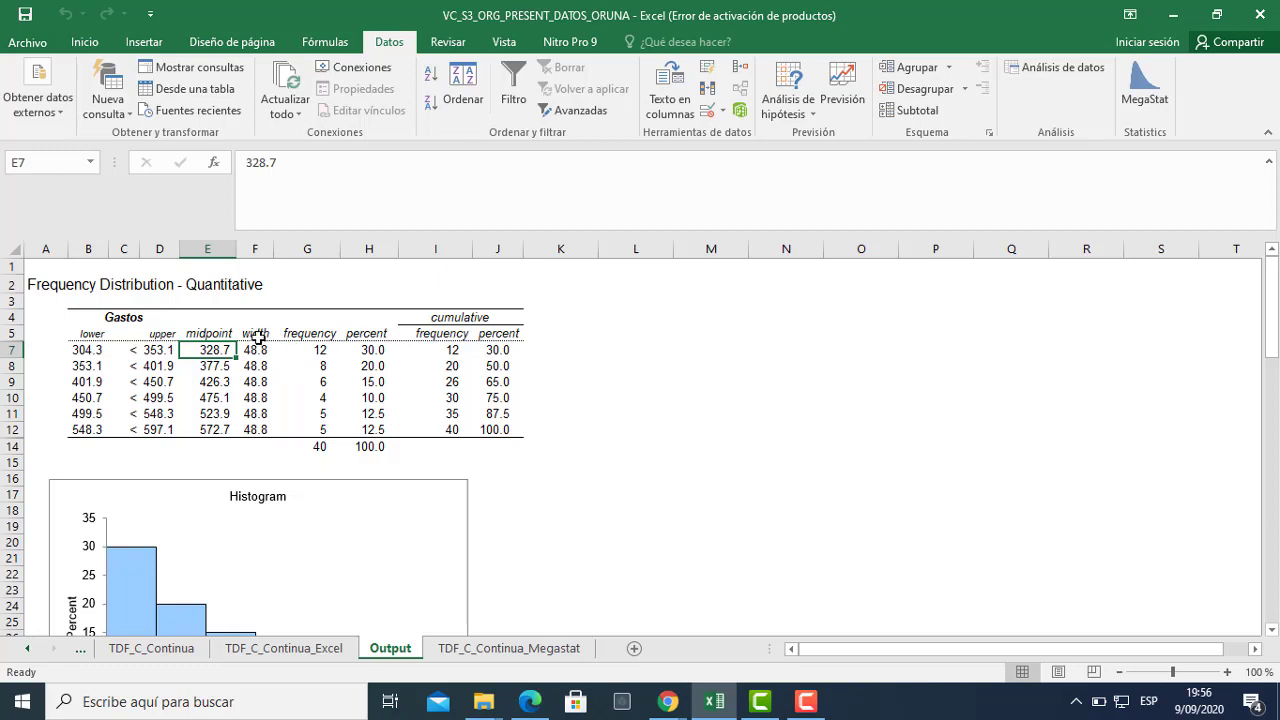
pyautogui.moveTo(258, 350); pyautogui.dragTo(253, 428)
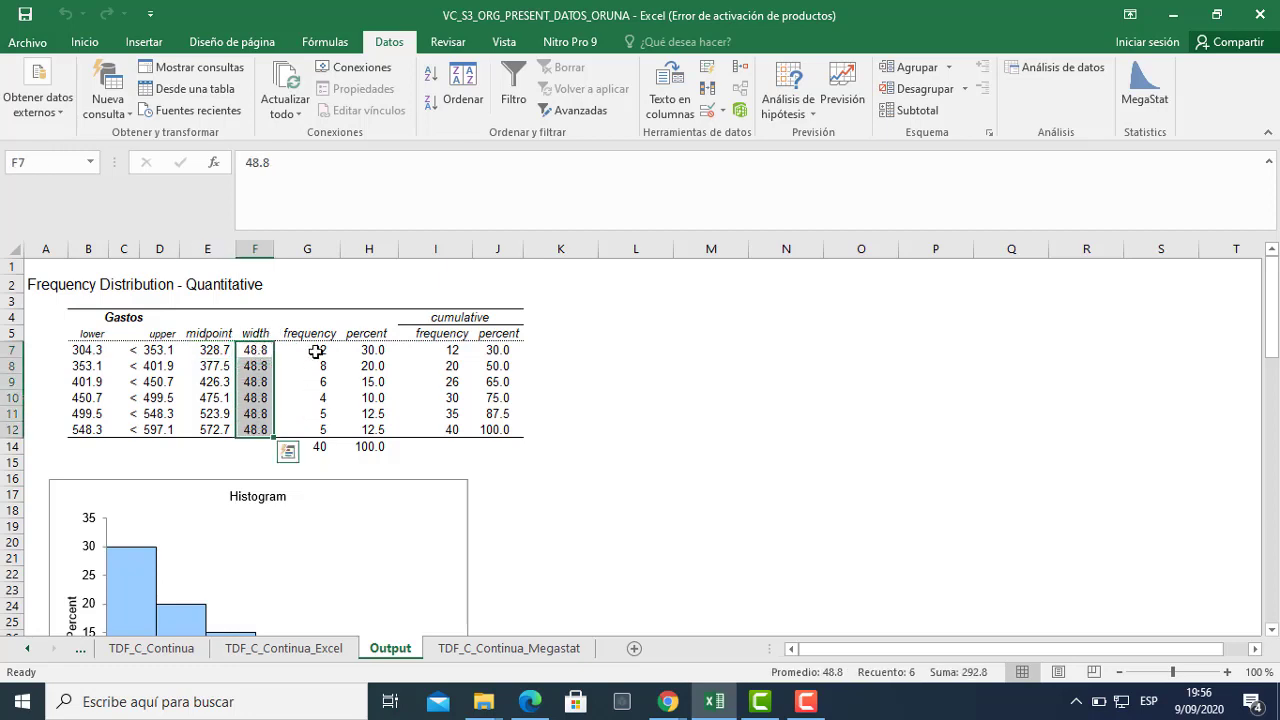
pyautogui.click(316, 352)
pyautogui.click(371, 353)
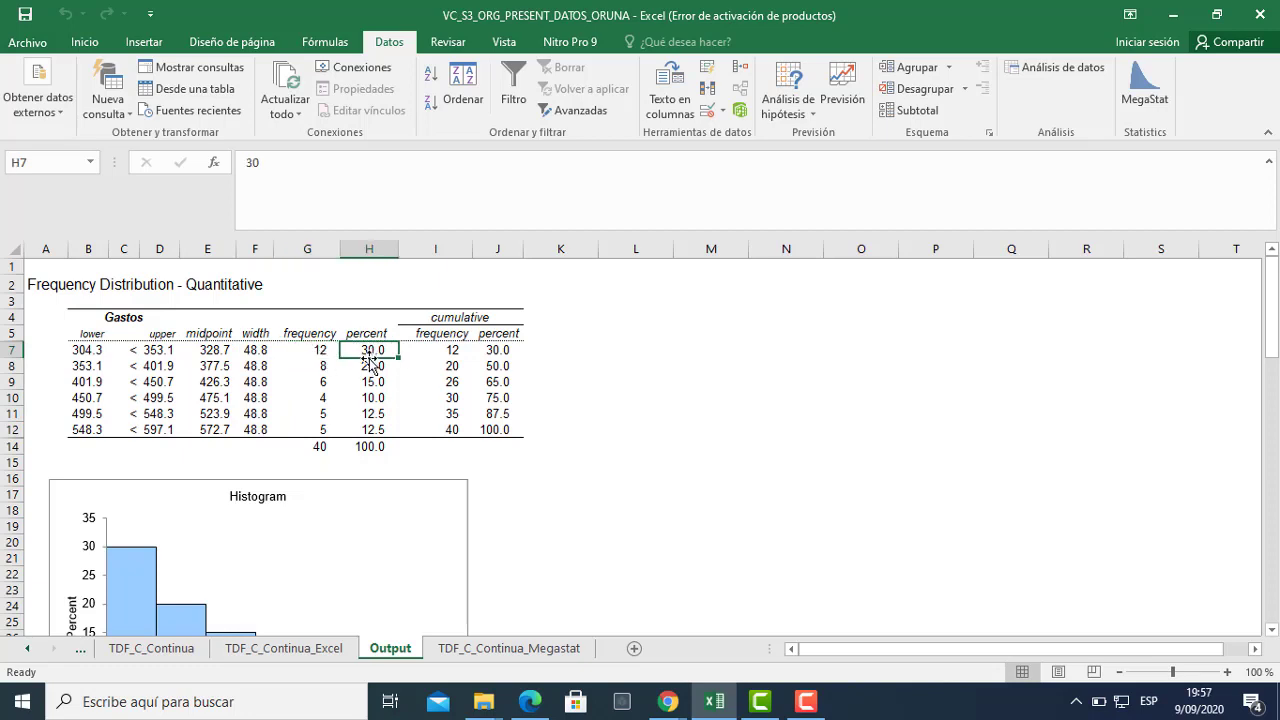
# Trace how the class frequencies in column G accumulate into the cumulative frequency column, row by row.
pyautogui.click(310, 352)
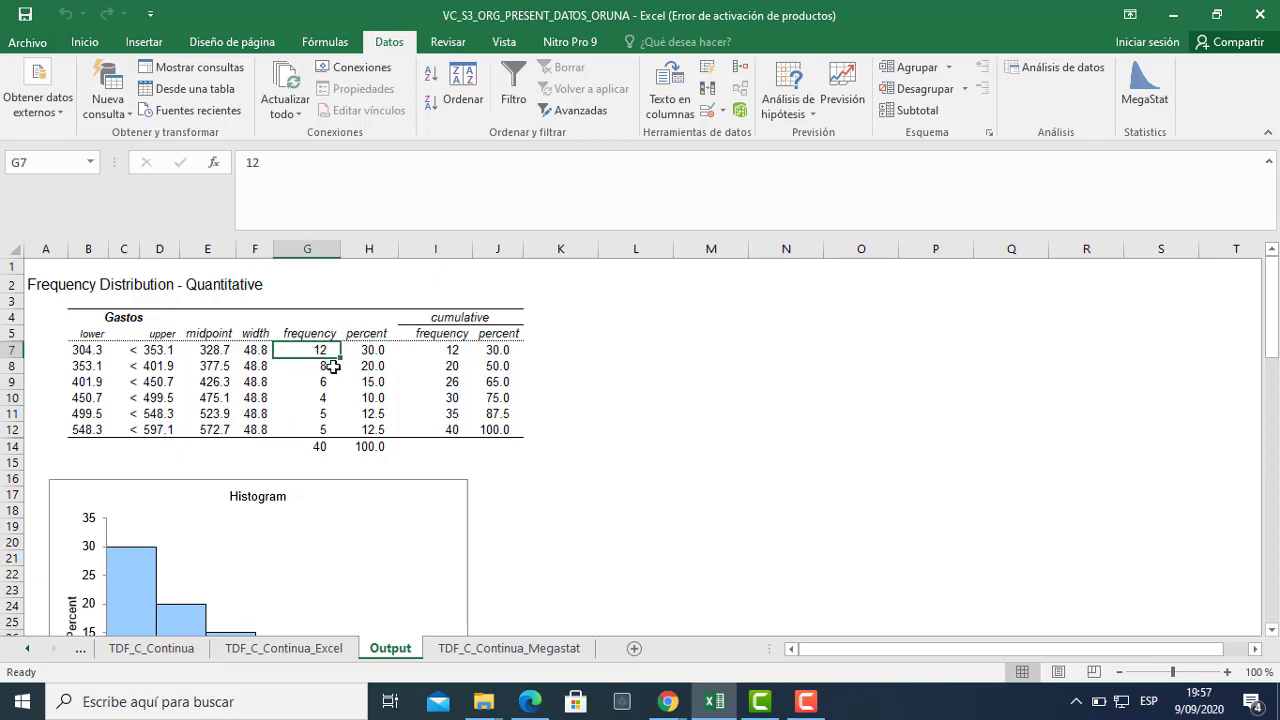
pyautogui.click(457, 351)
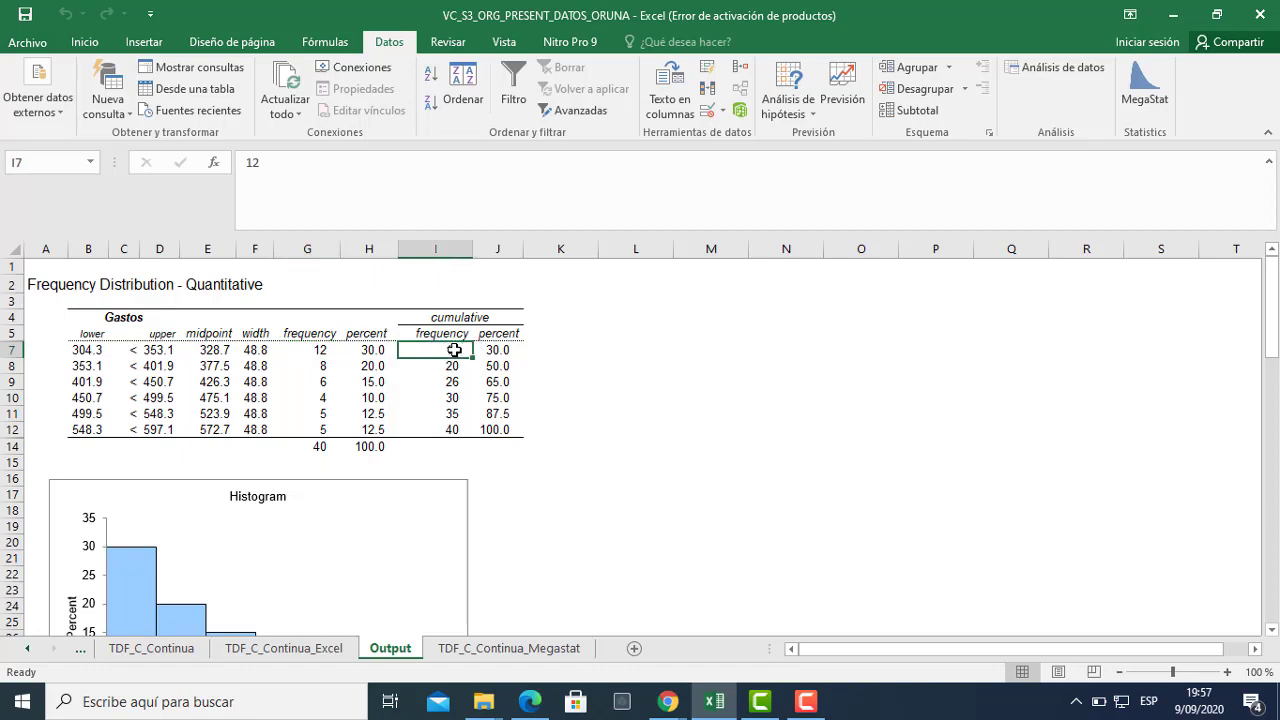
pyautogui.click(313, 351)
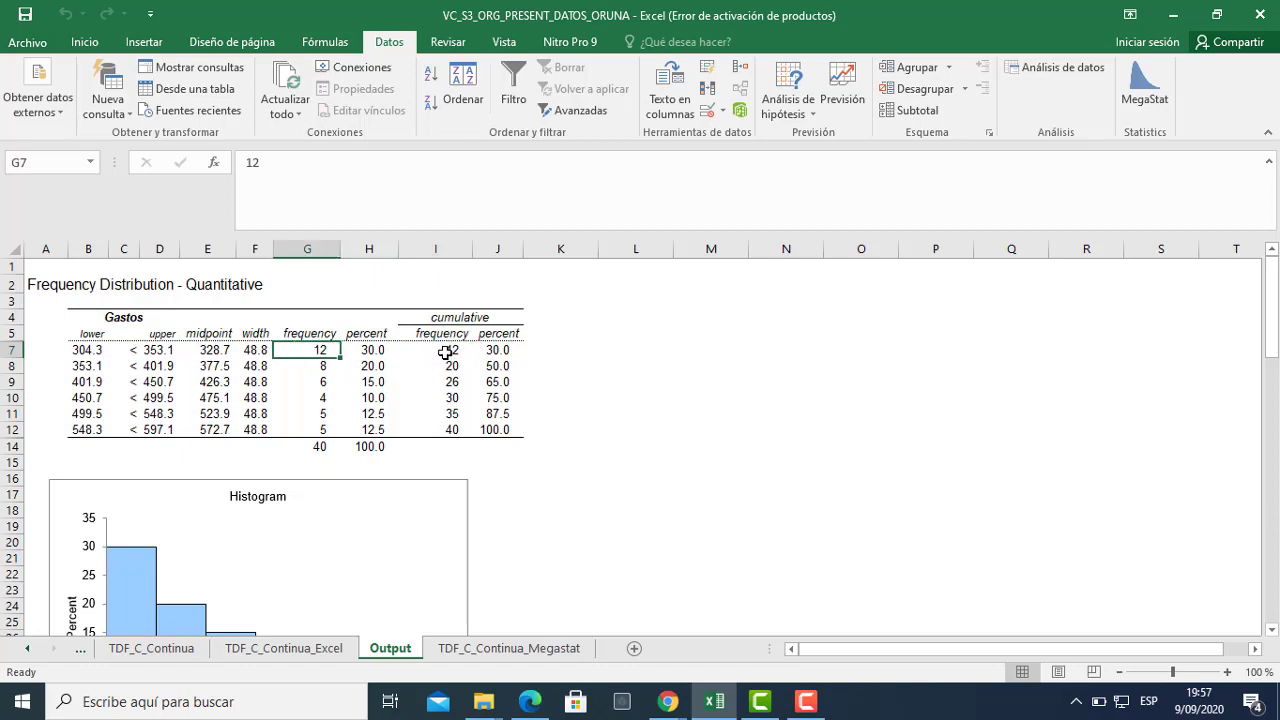
pyautogui.click(445, 353)
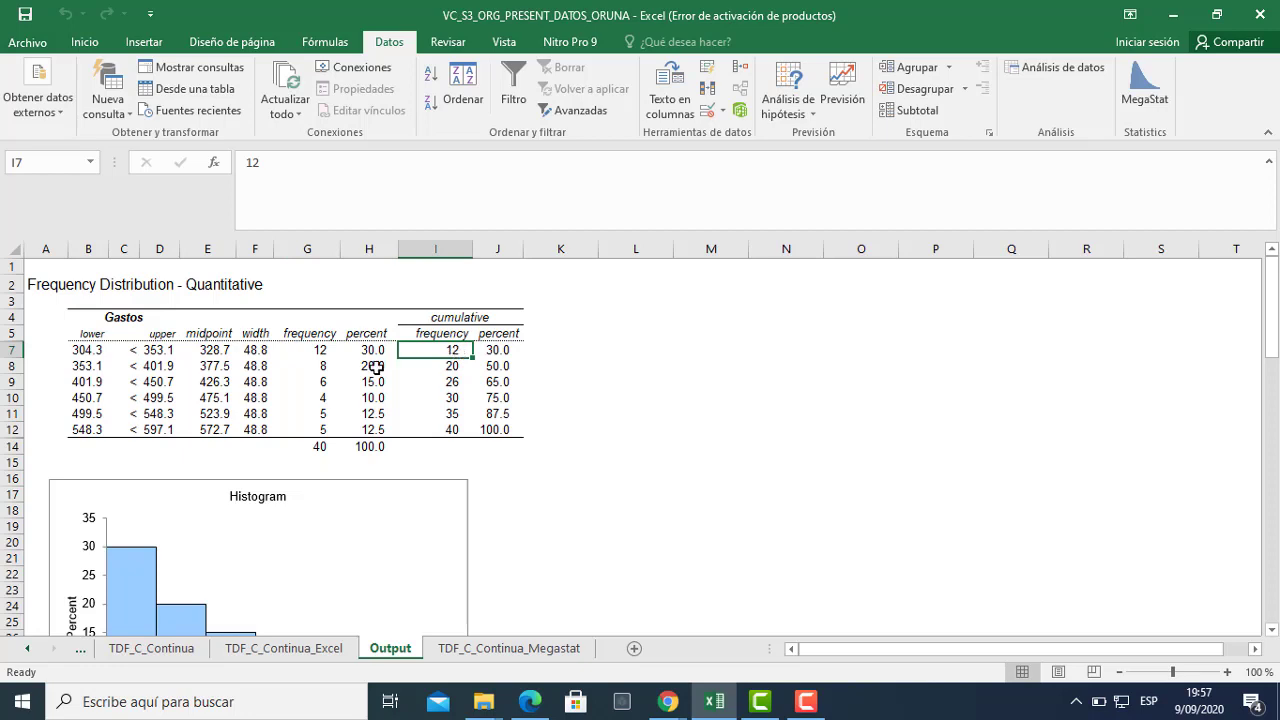
pyautogui.click(321, 366)
pyautogui.click(449, 366)
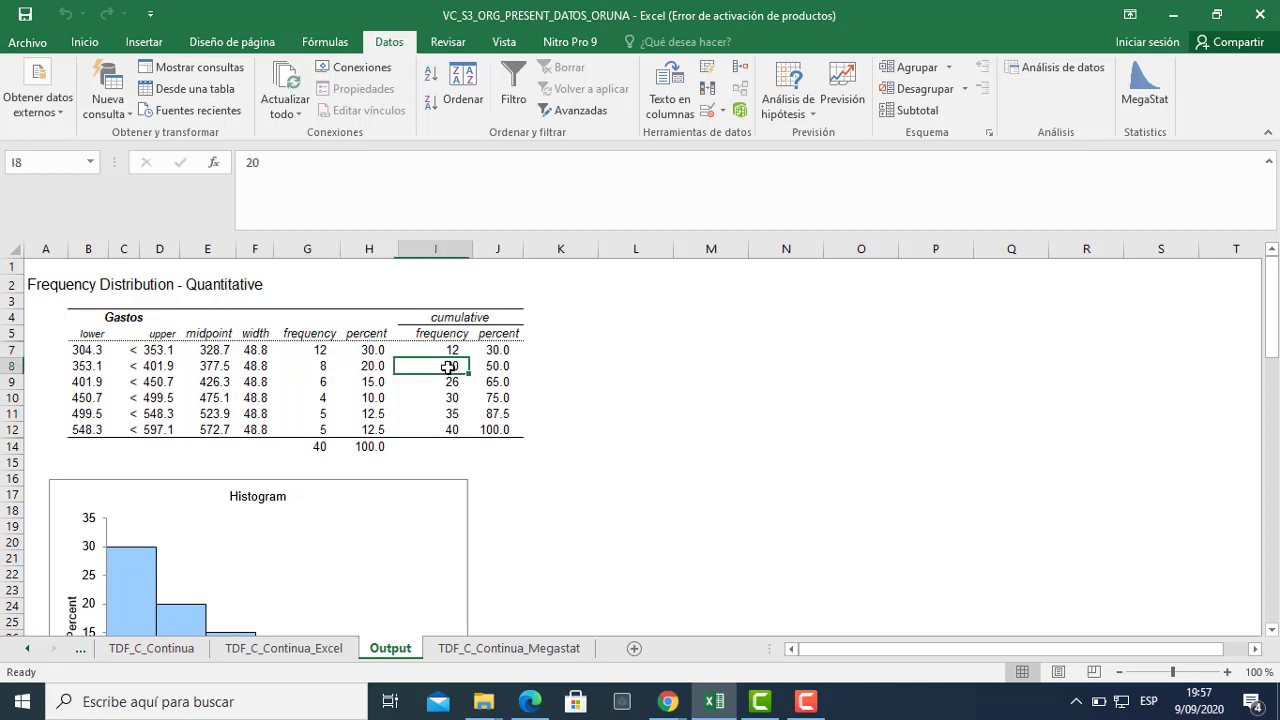
pyautogui.click(318, 382)
pyautogui.click(458, 383)
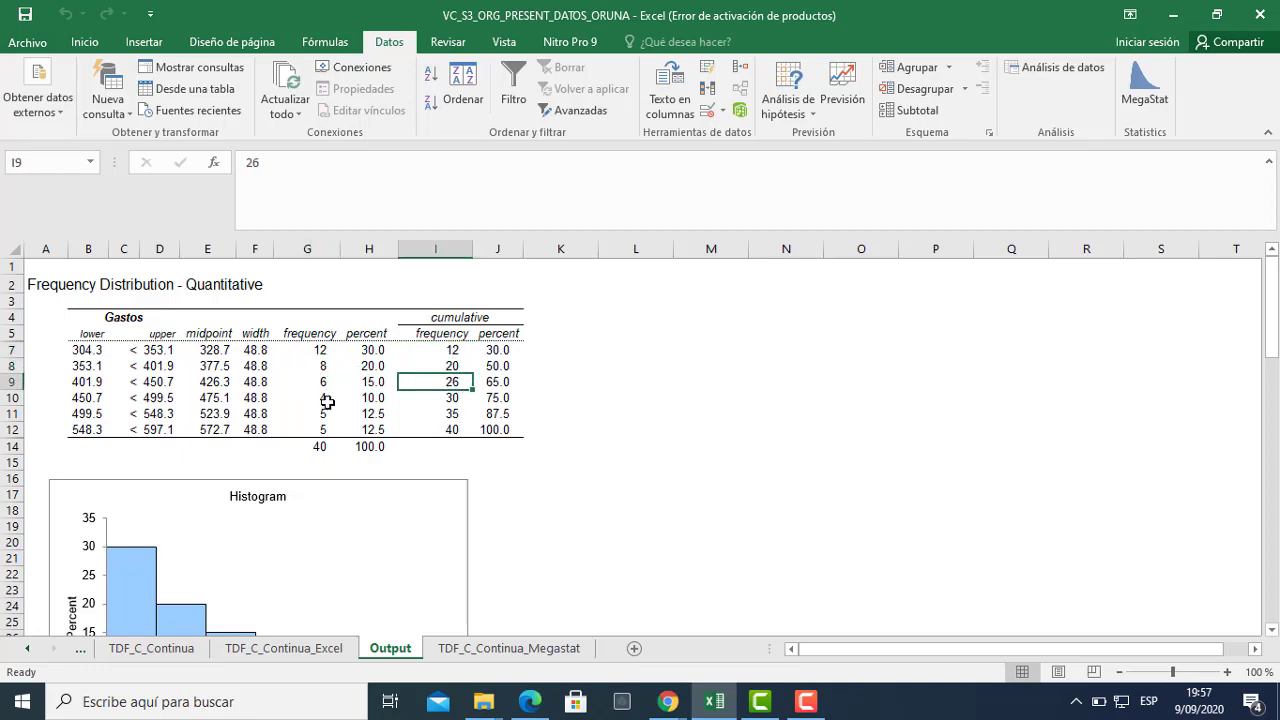
pyautogui.click(327, 401)
pyautogui.click(443, 398)
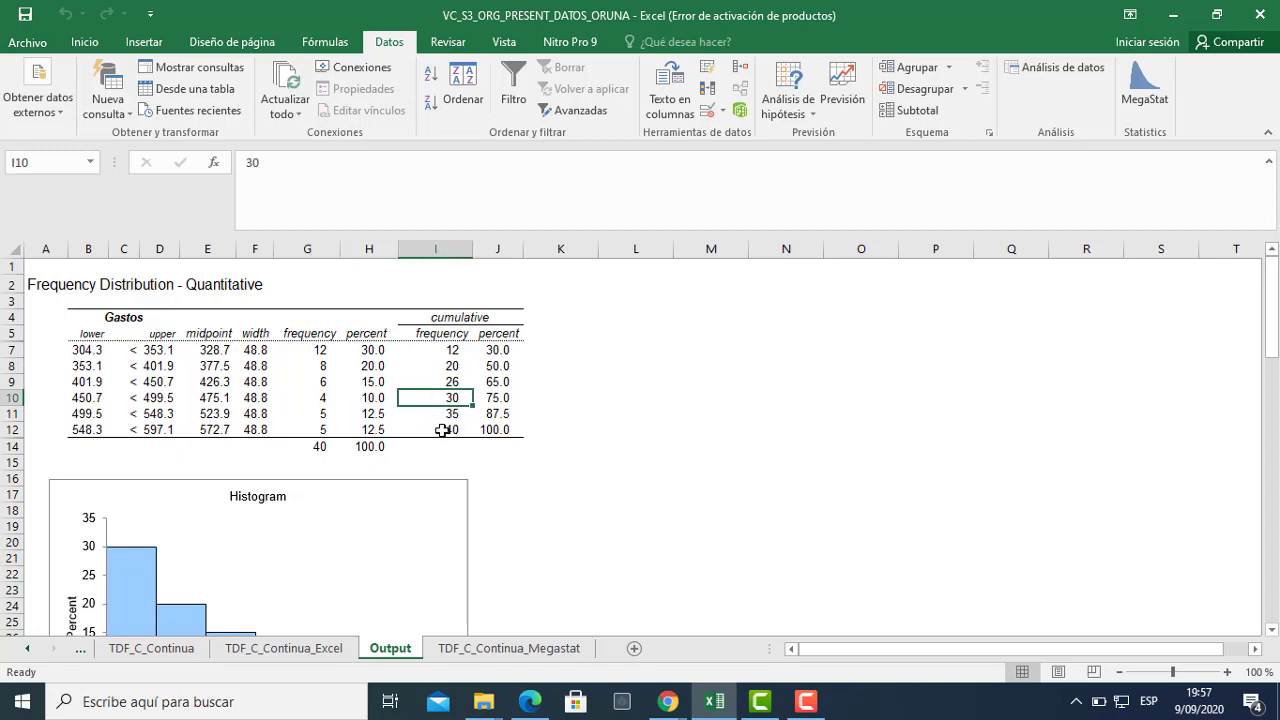
pyautogui.click(442, 430)
# Relate the first two classes' frequencies and the frequency total to their percent values in column H.
pyautogui.click(376, 353)
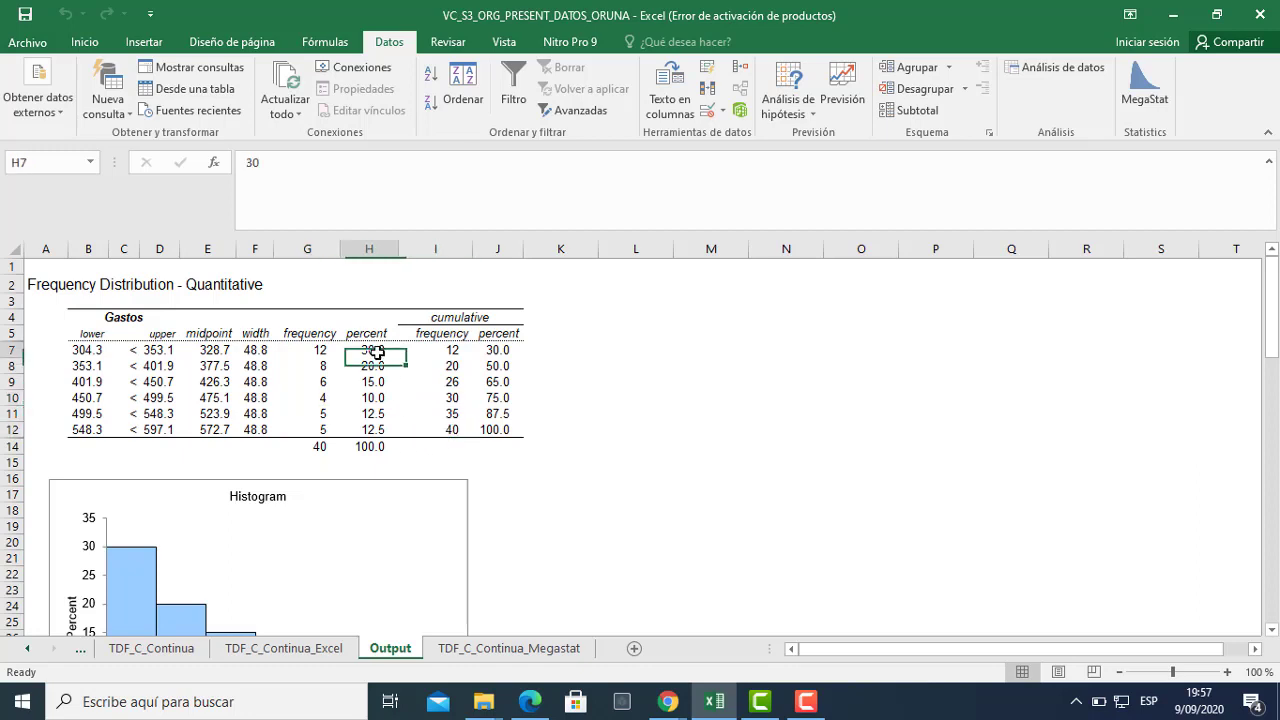
pyautogui.click(320, 354)
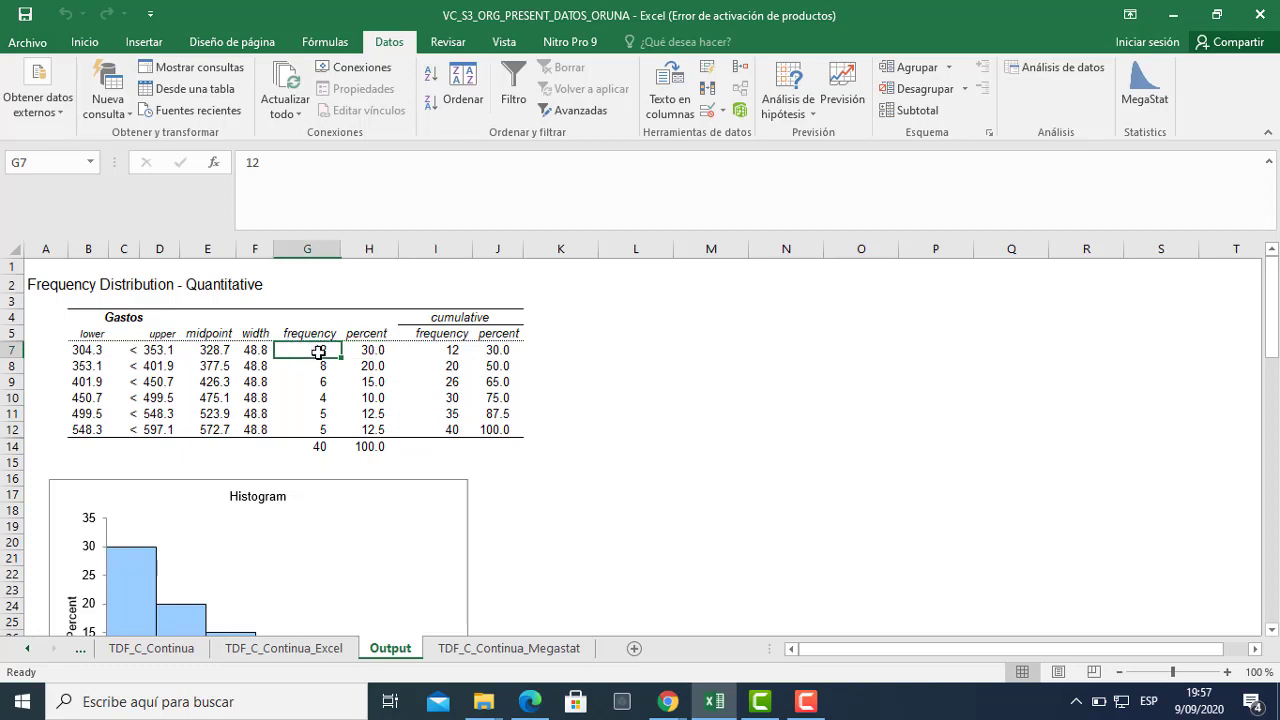
pyautogui.click(316, 451)
pyautogui.click(372, 349)
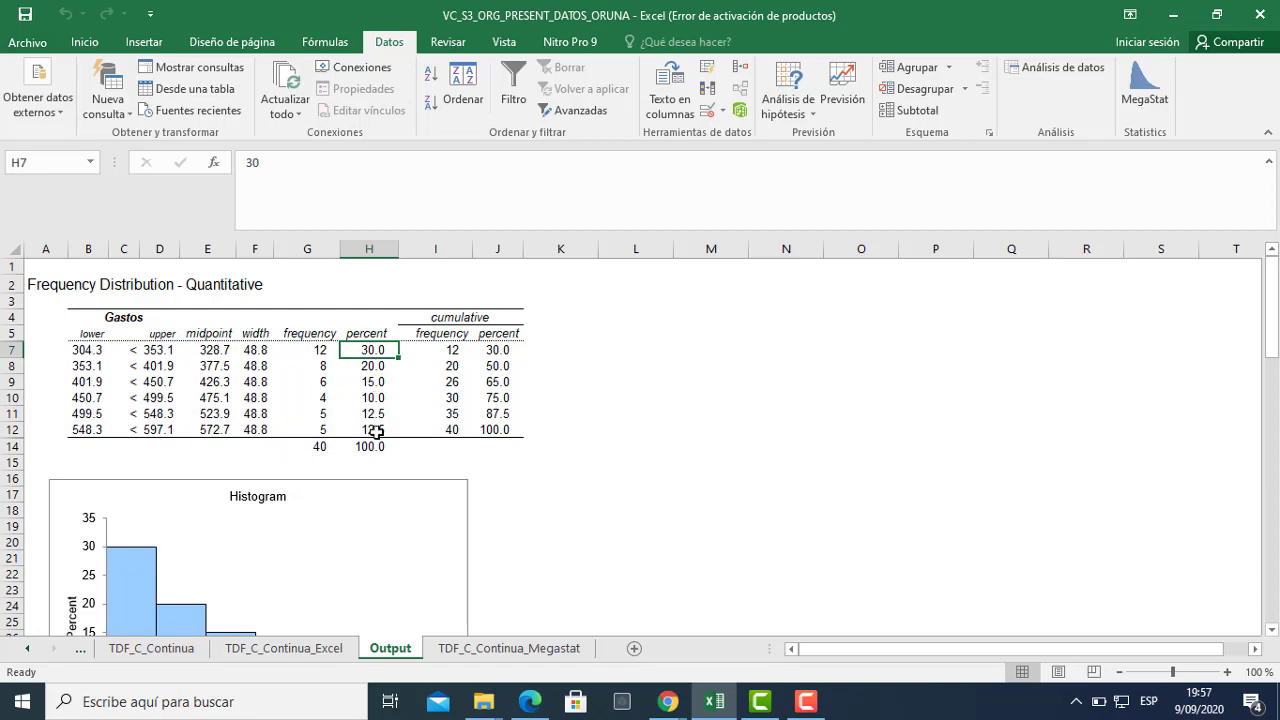
pyautogui.click(326, 369)
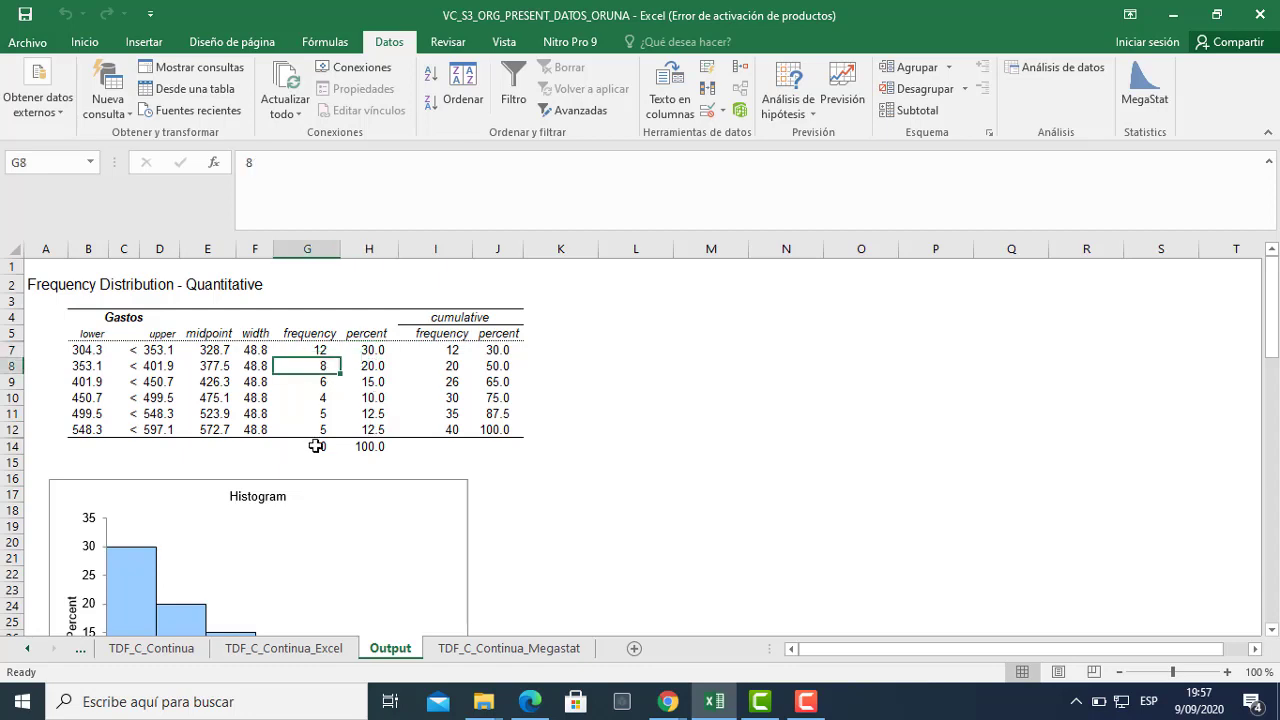
pyautogui.click(316, 446)
pyautogui.click(371, 367)
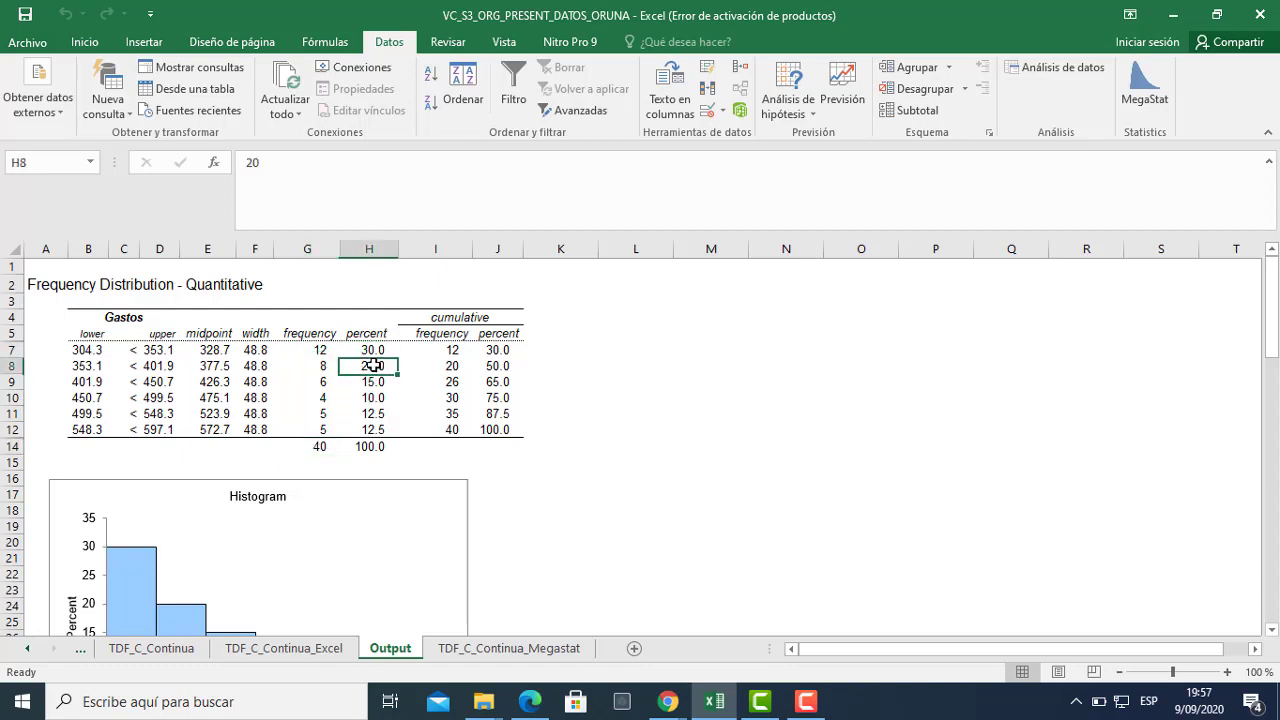
# Trace how the percent values of the first three classes accumulate into the cumulative percent column.
pyautogui.click(500, 352)
pyautogui.click(375, 352)
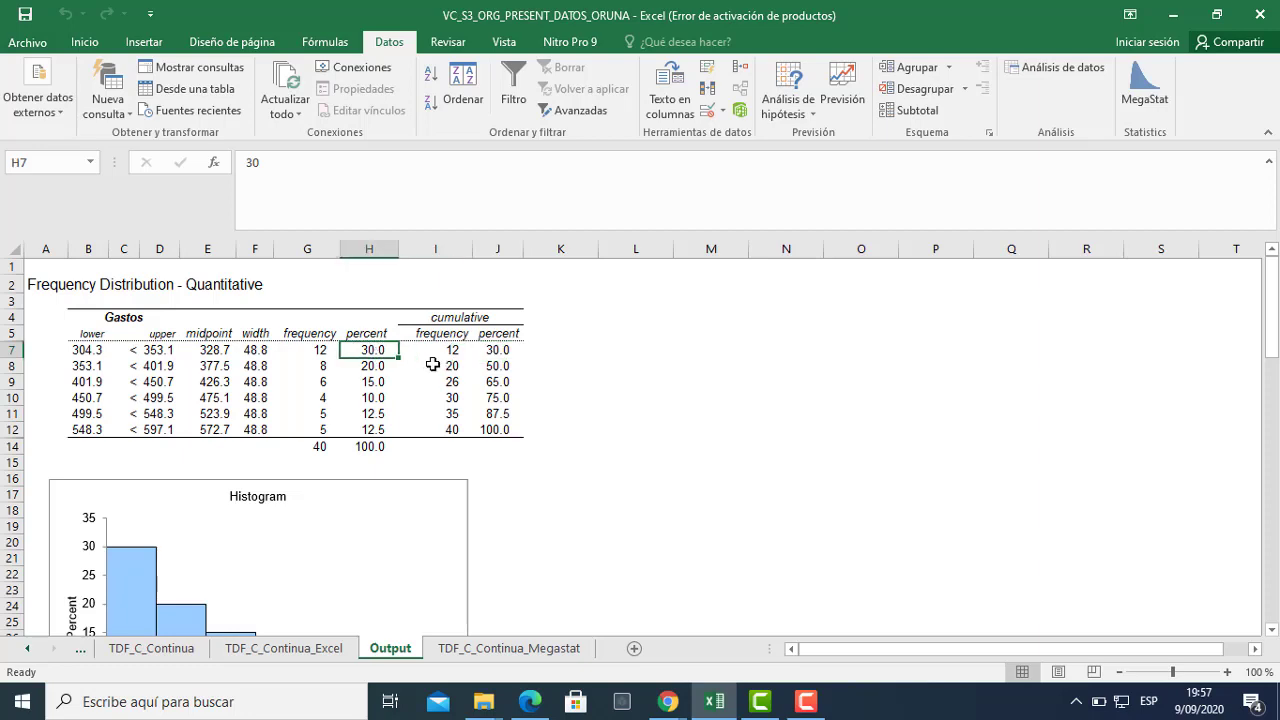
pyautogui.click(500, 352)
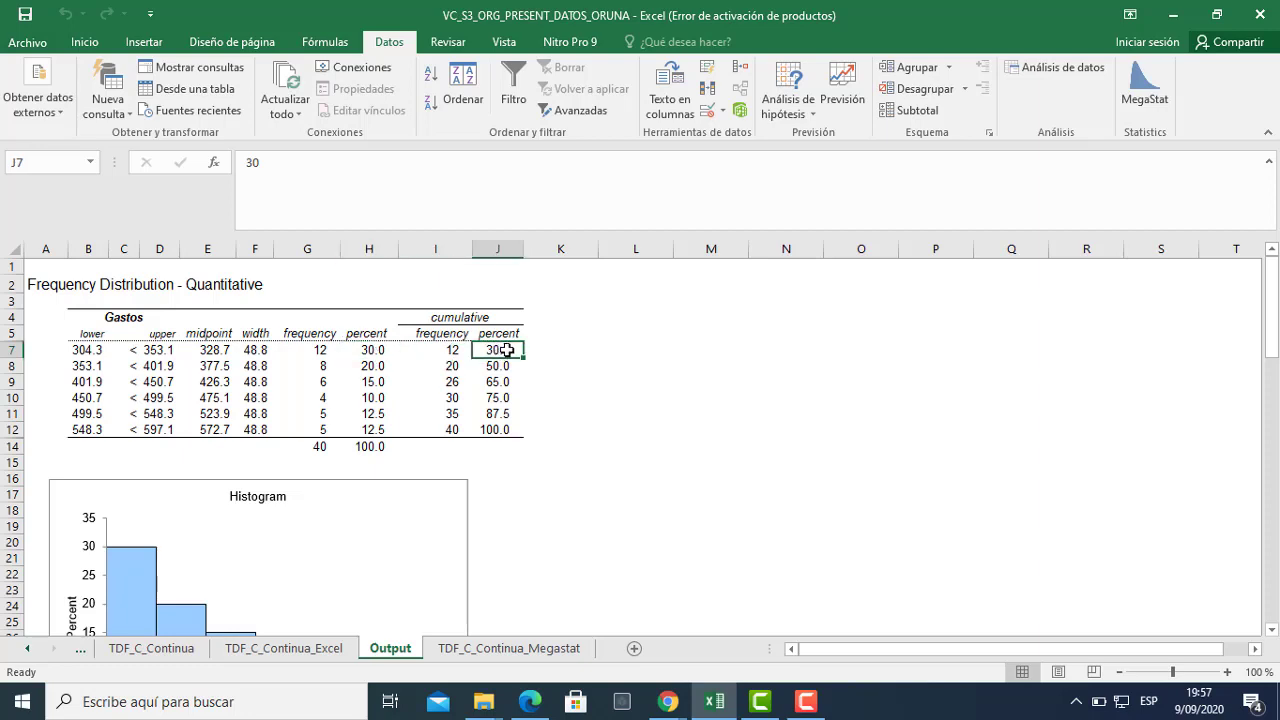
pyautogui.click(366, 378)
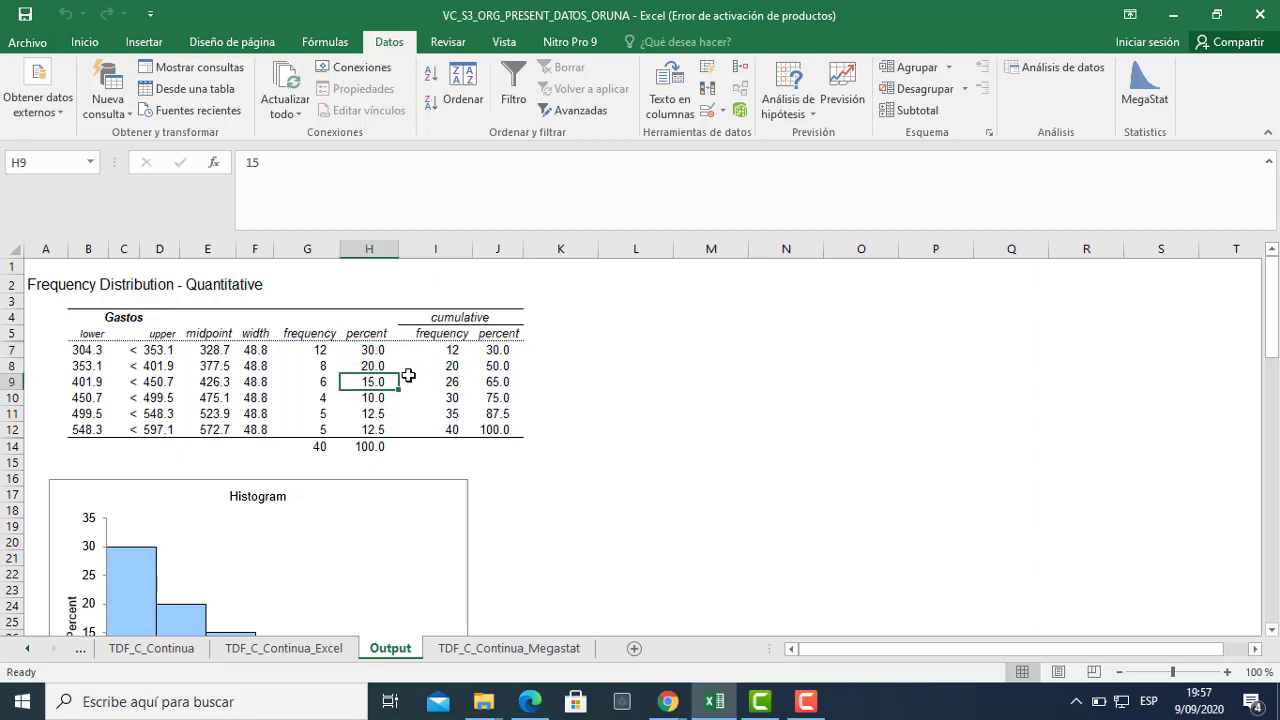
pyautogui.click(370, 366)
pyautogui.click(497, 367)
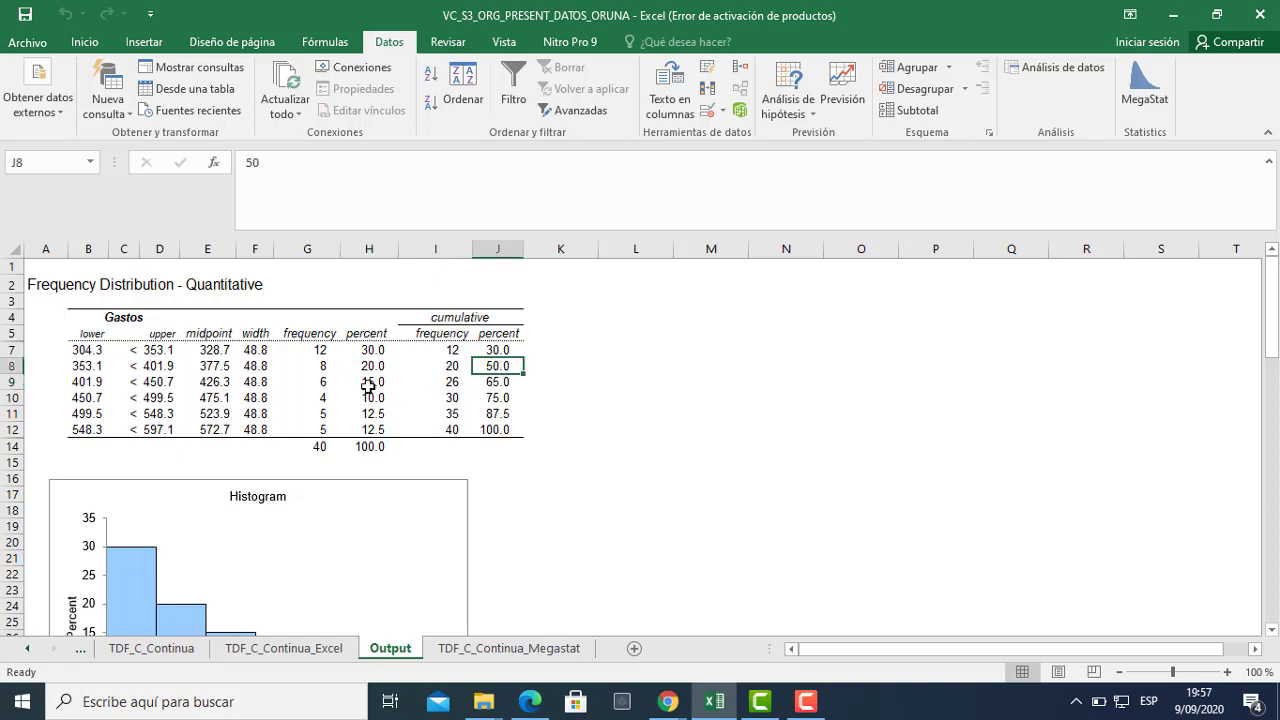
pyautogui.click(368, 384)
pyautogui.click(503, 381)
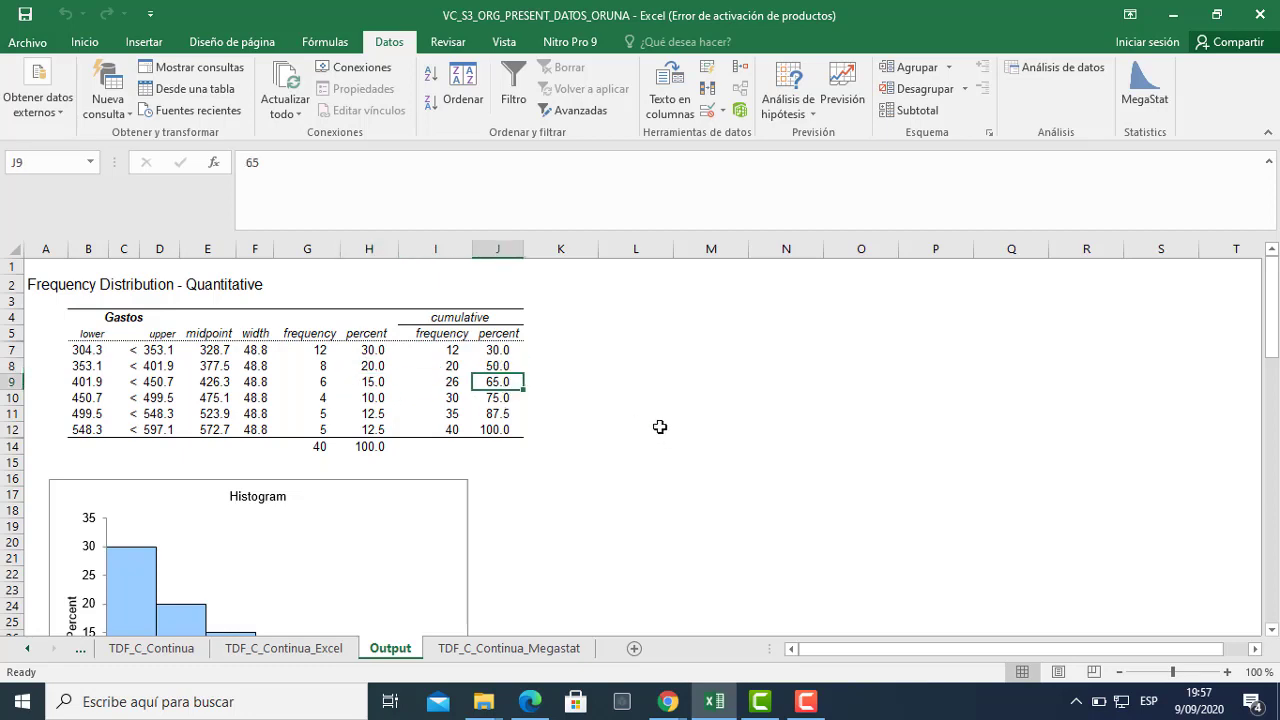
# Widen the Histogram chart on the Output sheet so that its far edge reaches into column L.
pyautogui.scroll(-2, 660, 427)
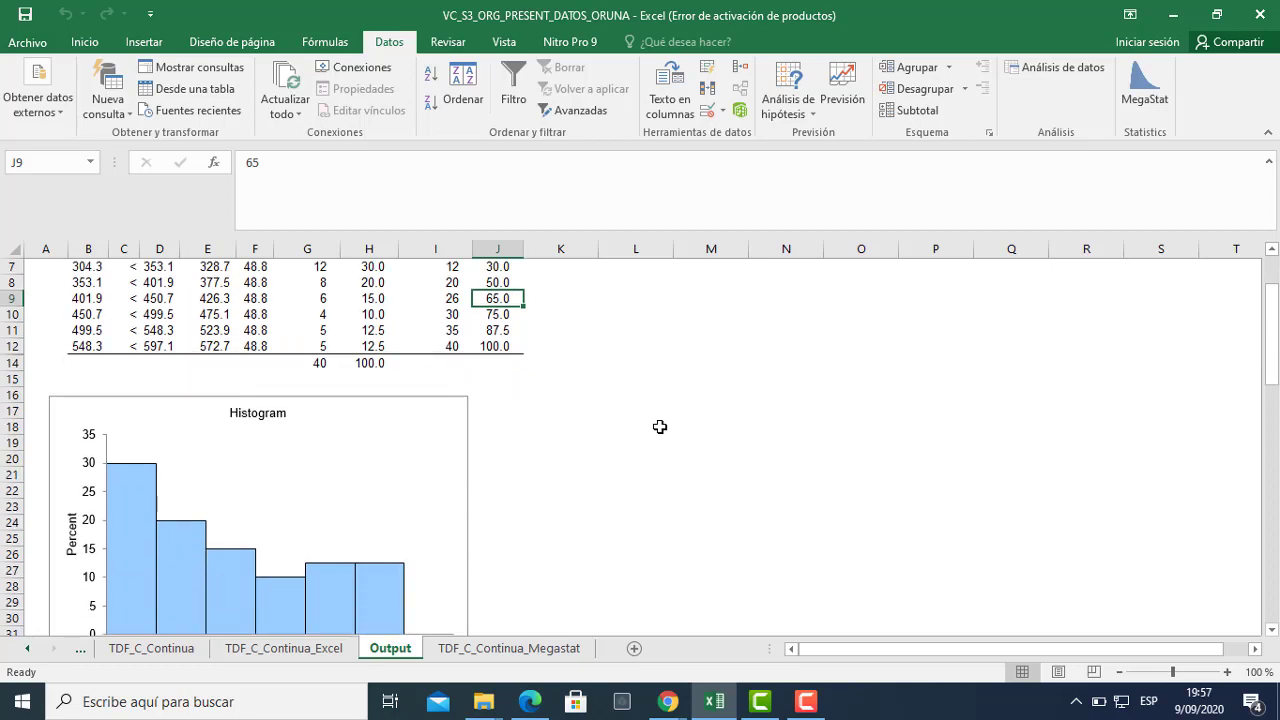
pyautogui.scroll(-3, 249, 454)
pyautogui.moveTo(249, 455)
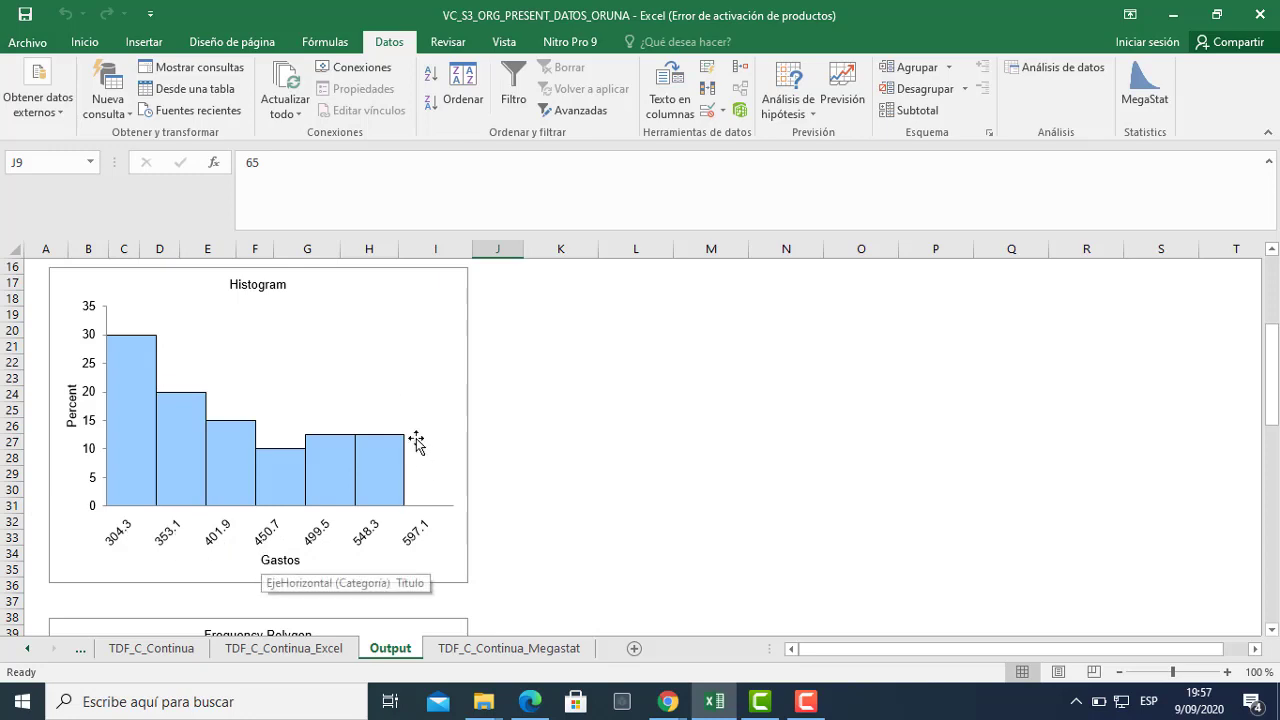
pyautogui.click(442, 420)
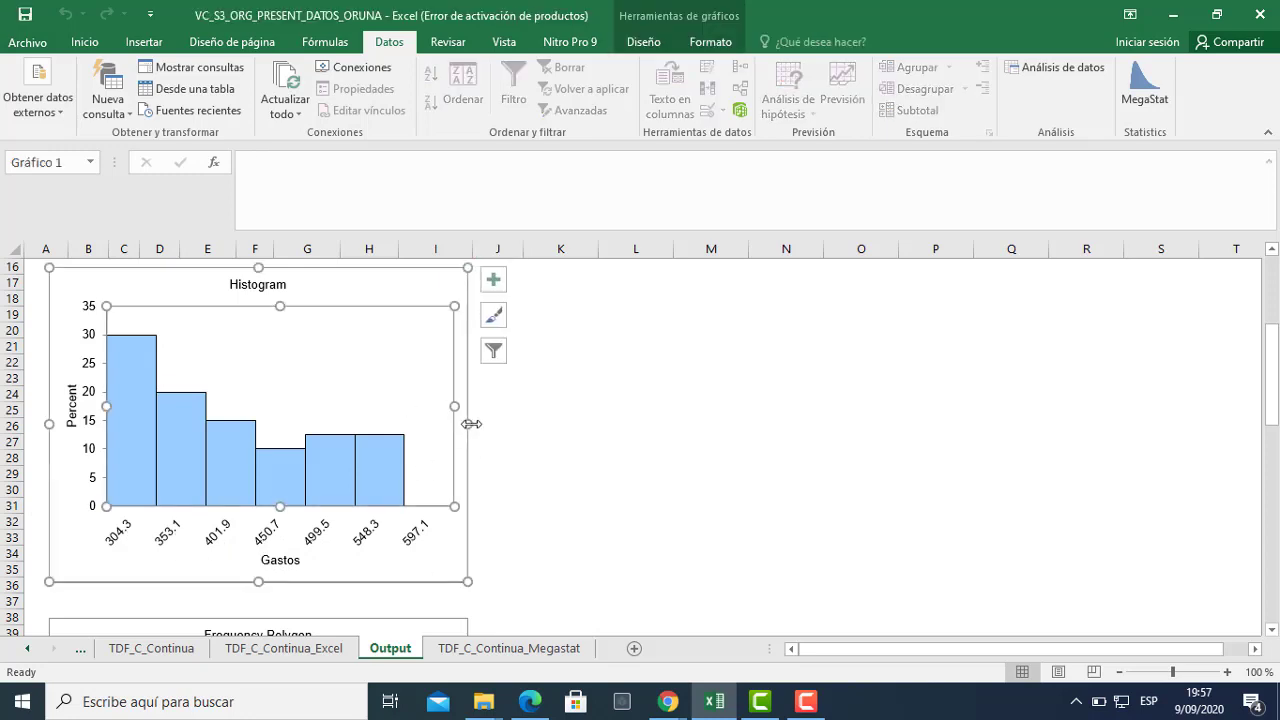
pyautogui.moveTo(467, 424); pyautogui.dragTo(621, 434)
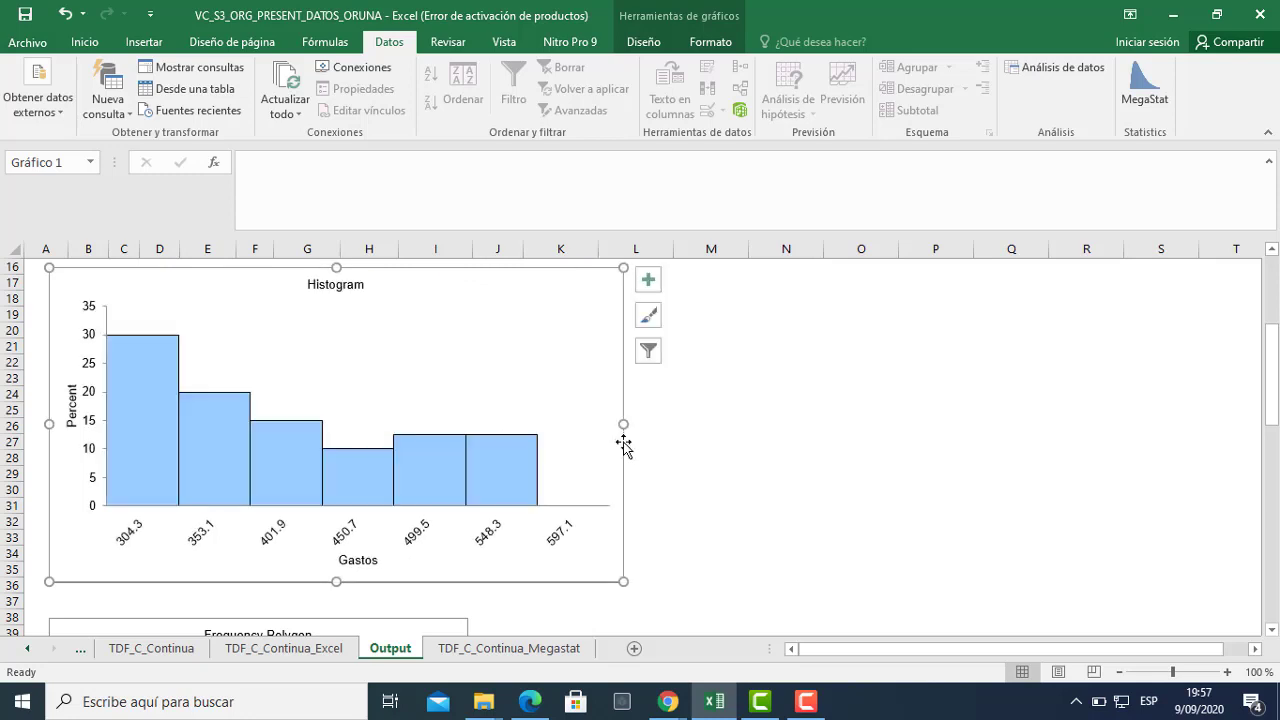
# Examine the Histogram, Frequency Polygon and Ogive charts of Gastos on the Output sheet.
pyautogui.scroll(-1, 653, 490)
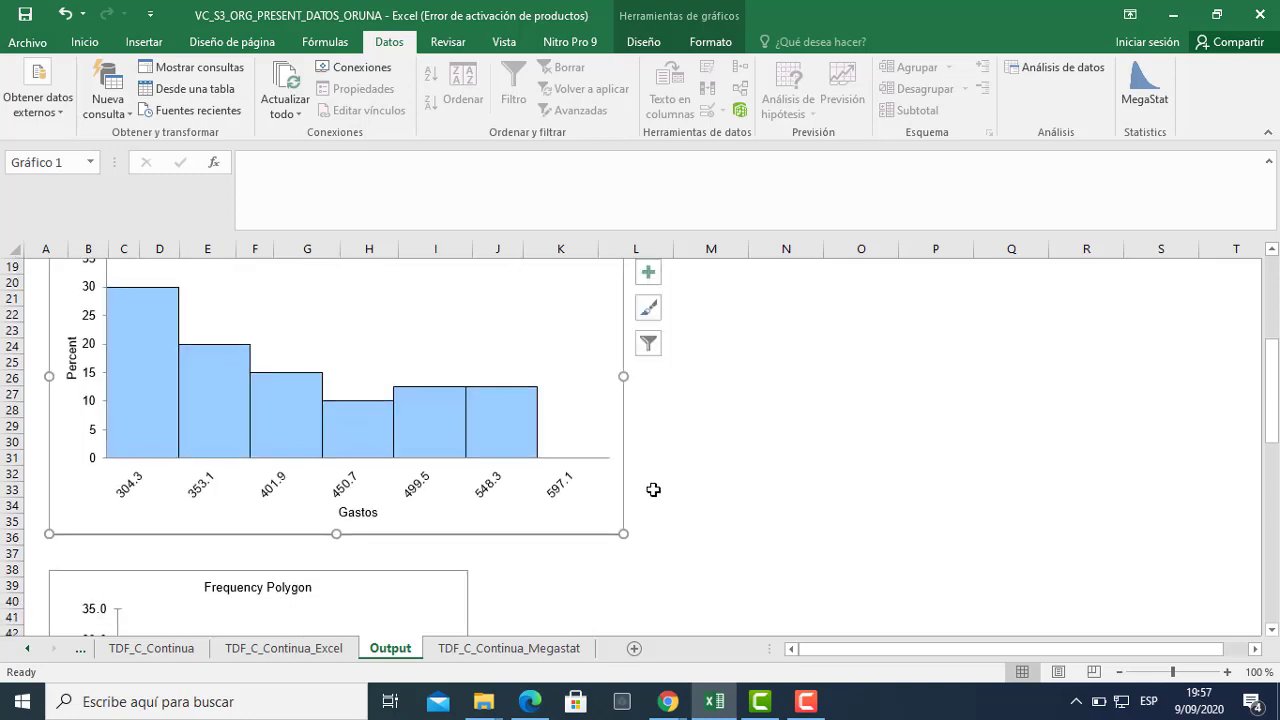
pyautogui.scroll(-6, 651, 490)
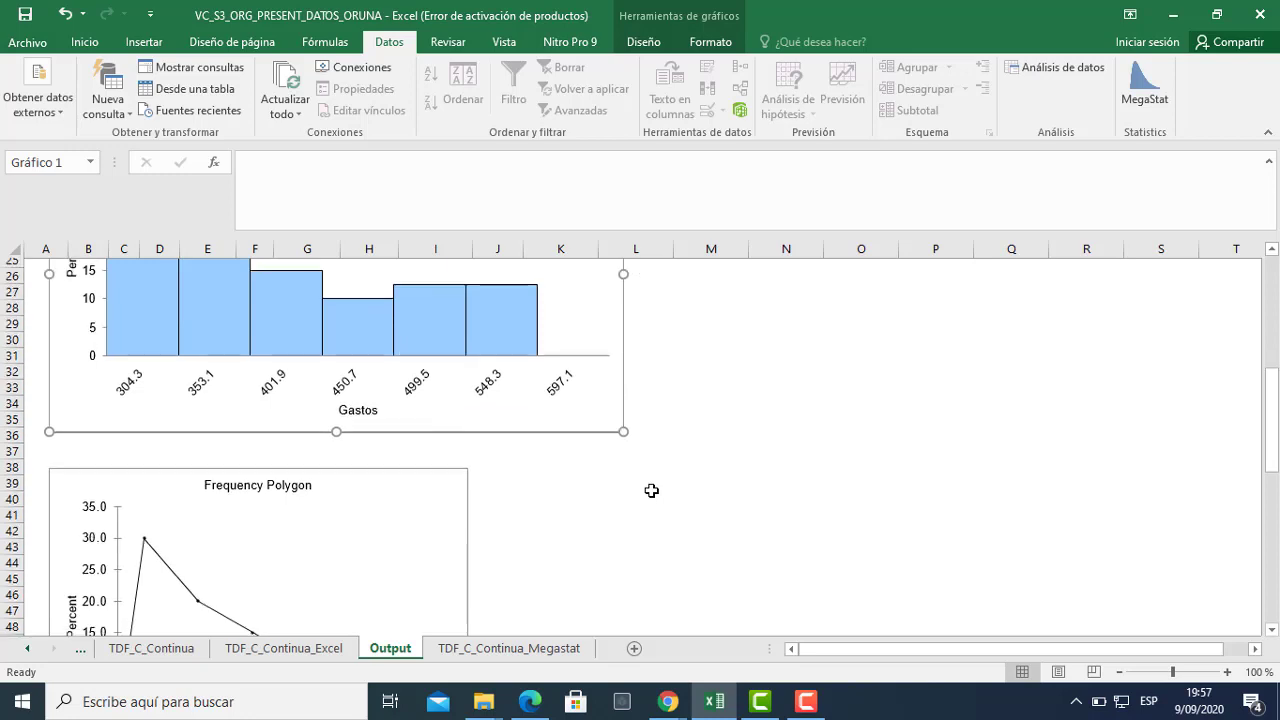
pyautogui.scroll(7, 651, 490)
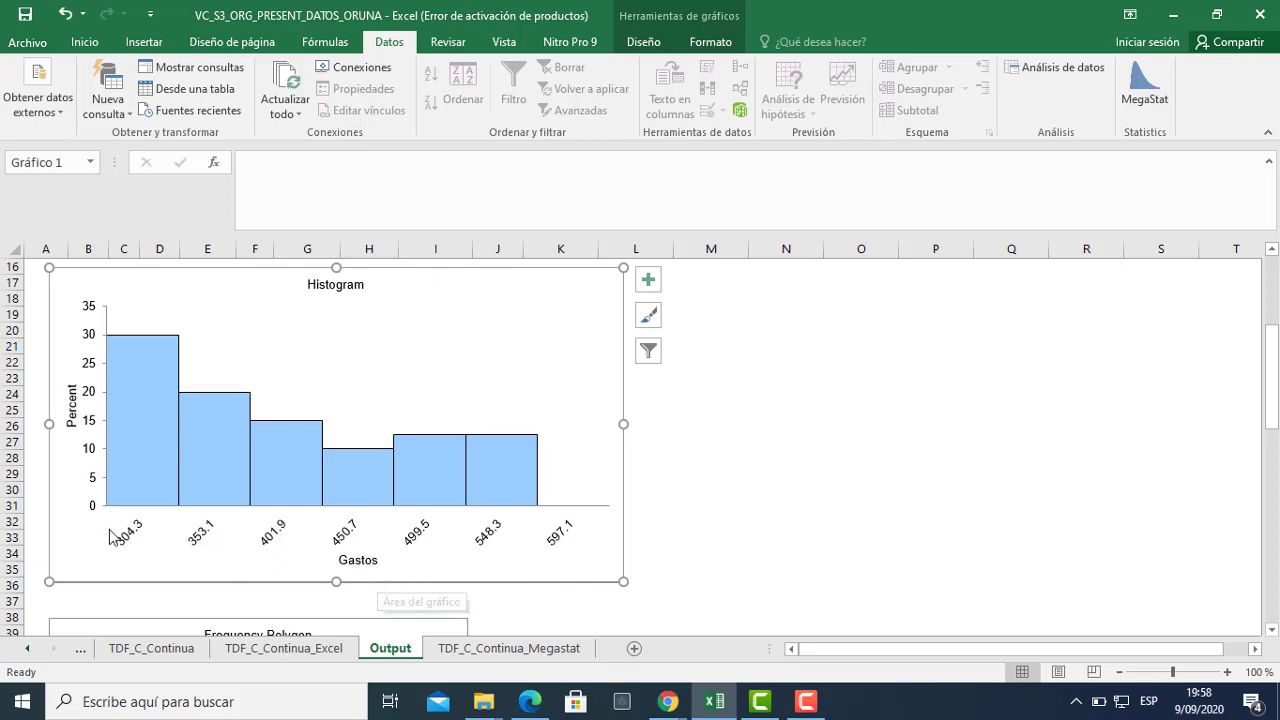
pyautogui.scroll(-6, 134, 548)
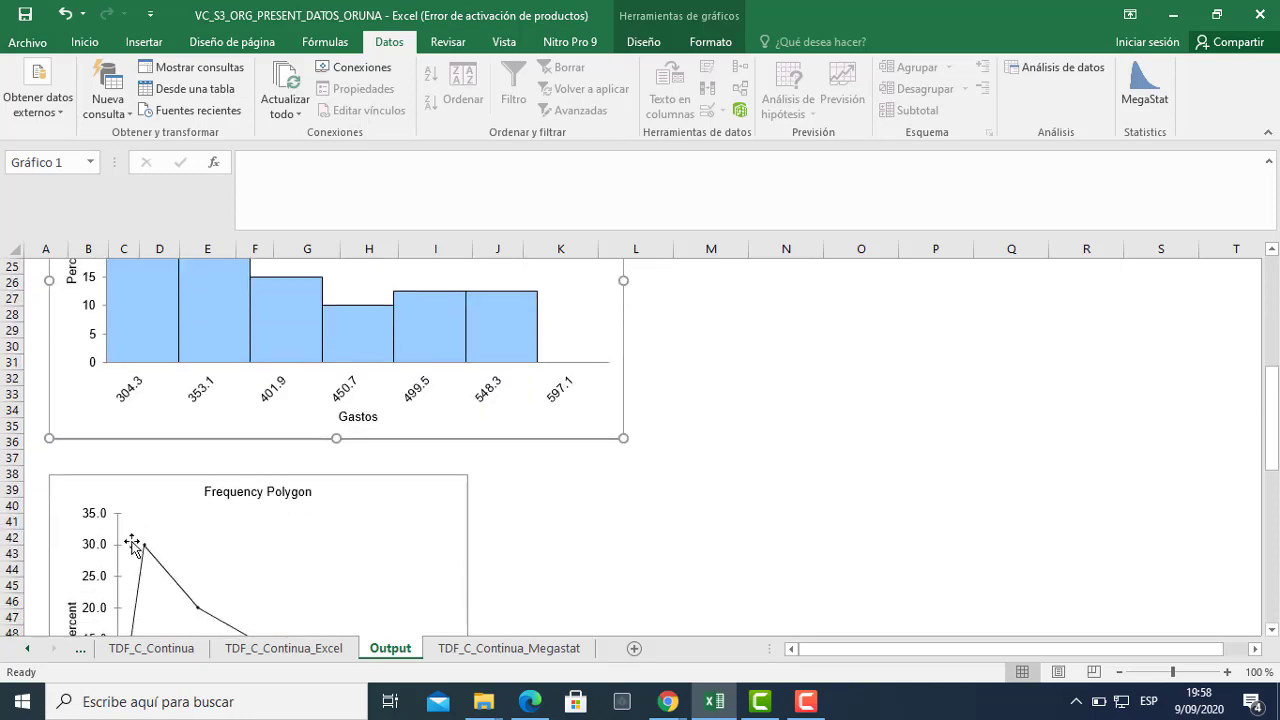
pyautogui.scroll(-1, 132, 546)
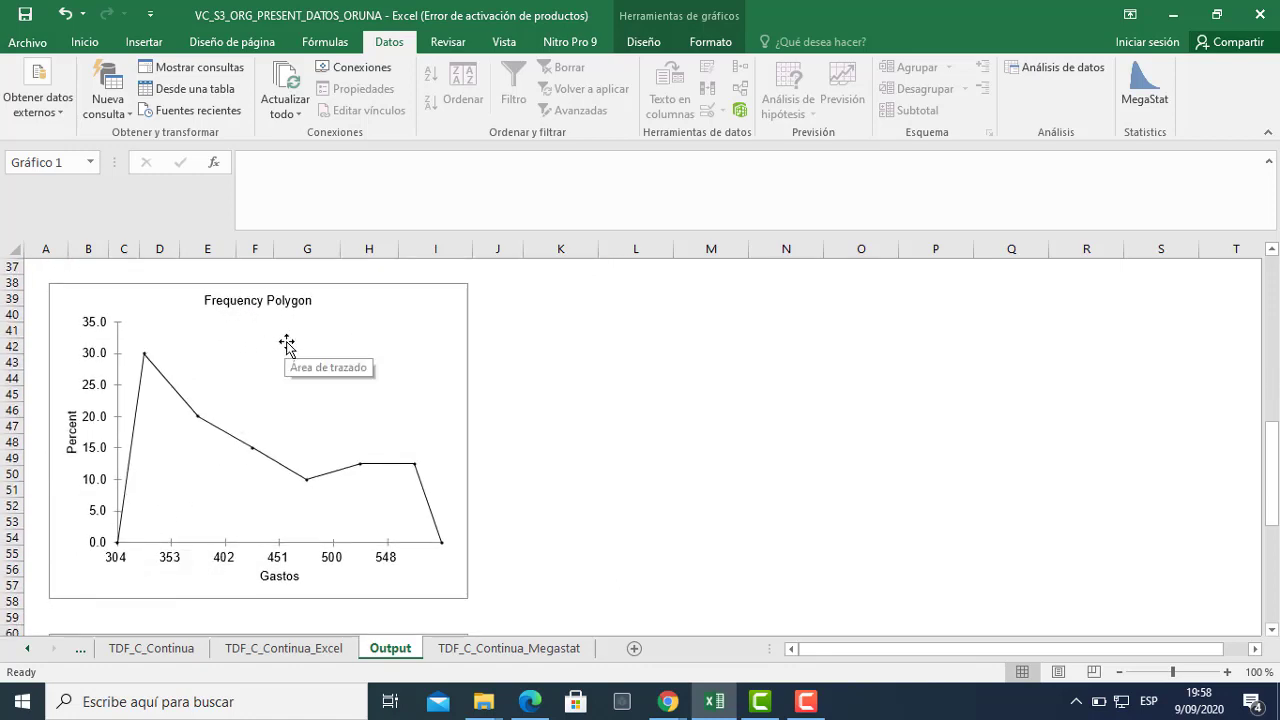
pyautogui.scroll(-4, 290, 365)
pyautogui.scroll(-2, 293, 372)
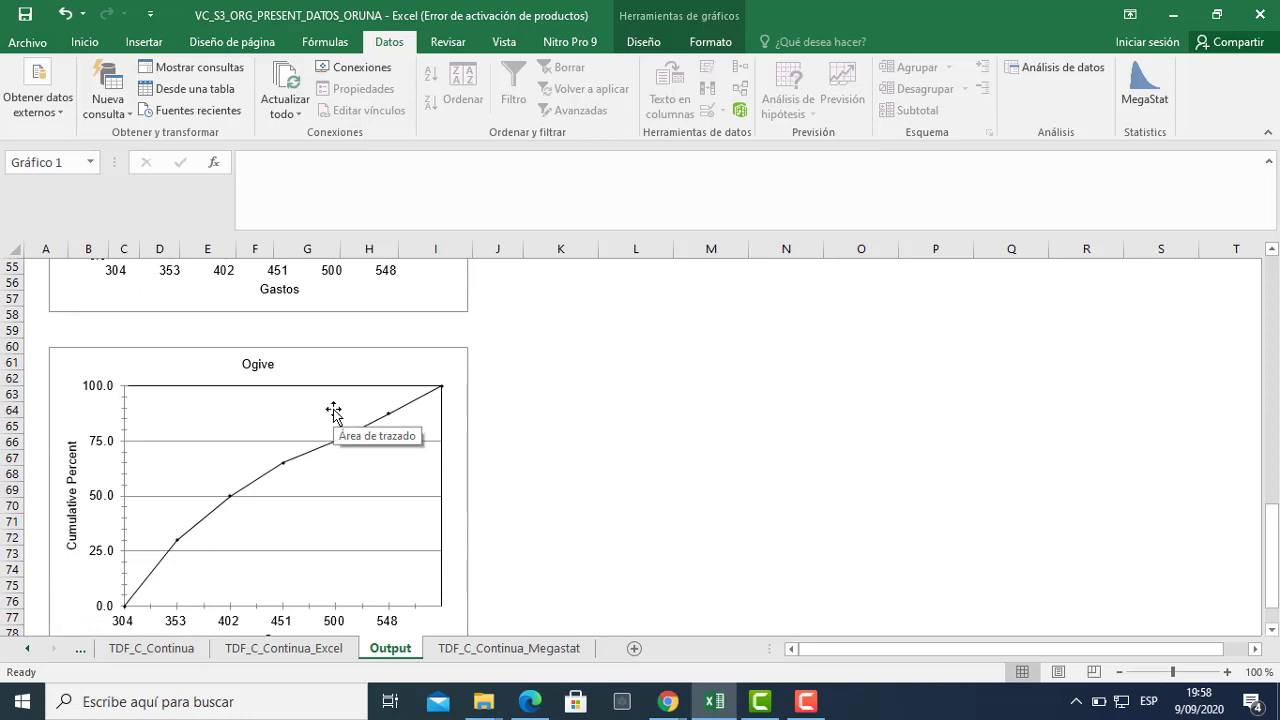
pyautogui.scroll(-1, 548, 438)
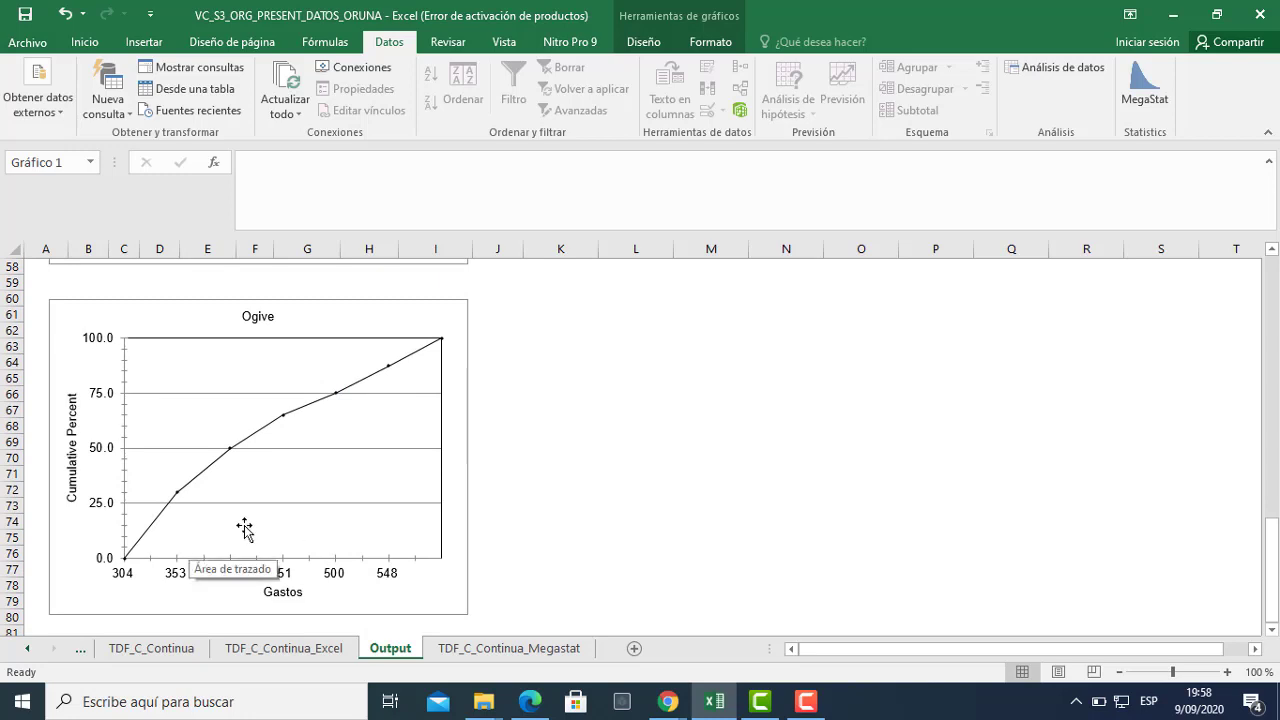
pyautogui.scroll(2, 465, 488)
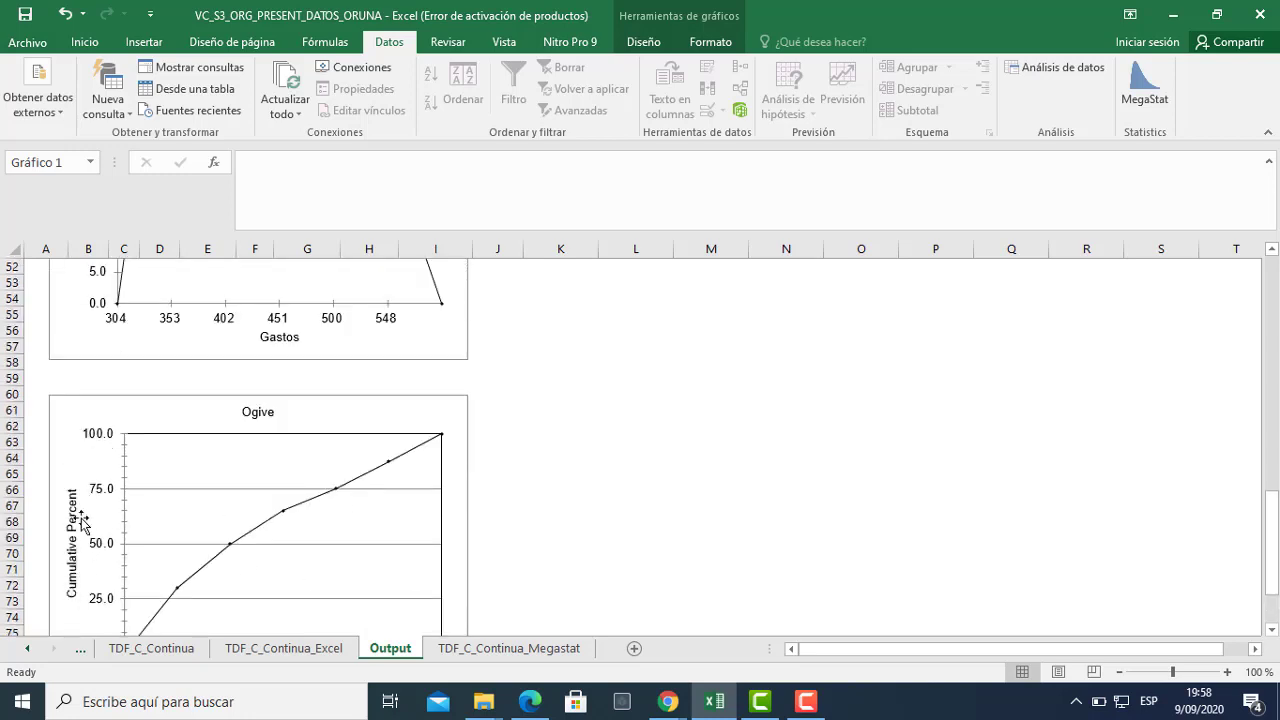
# Reveal the hidden blank row 6 beneath the frequency table's headings on the Output sheet and delete it.
pyautogui.scroll(3, 474, 487)
pyautogui.scroll(9, 474, 487)
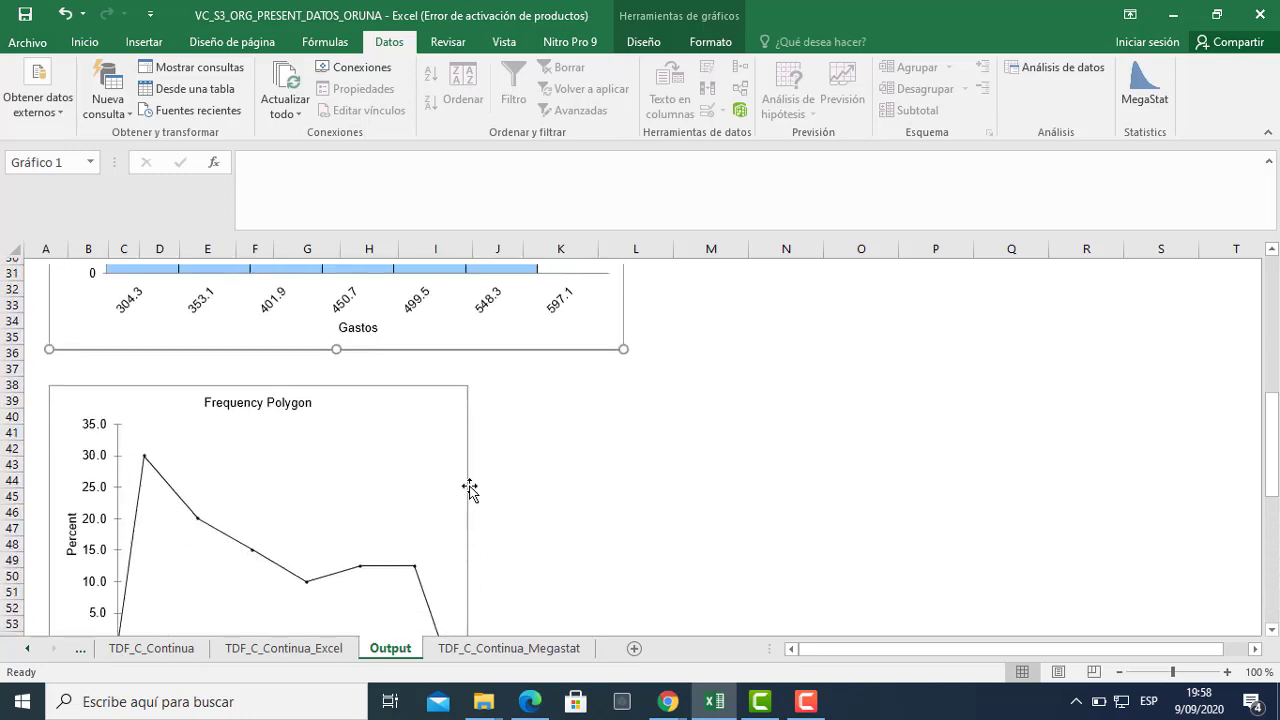
pyautogui.scroll(1, 459, 483)
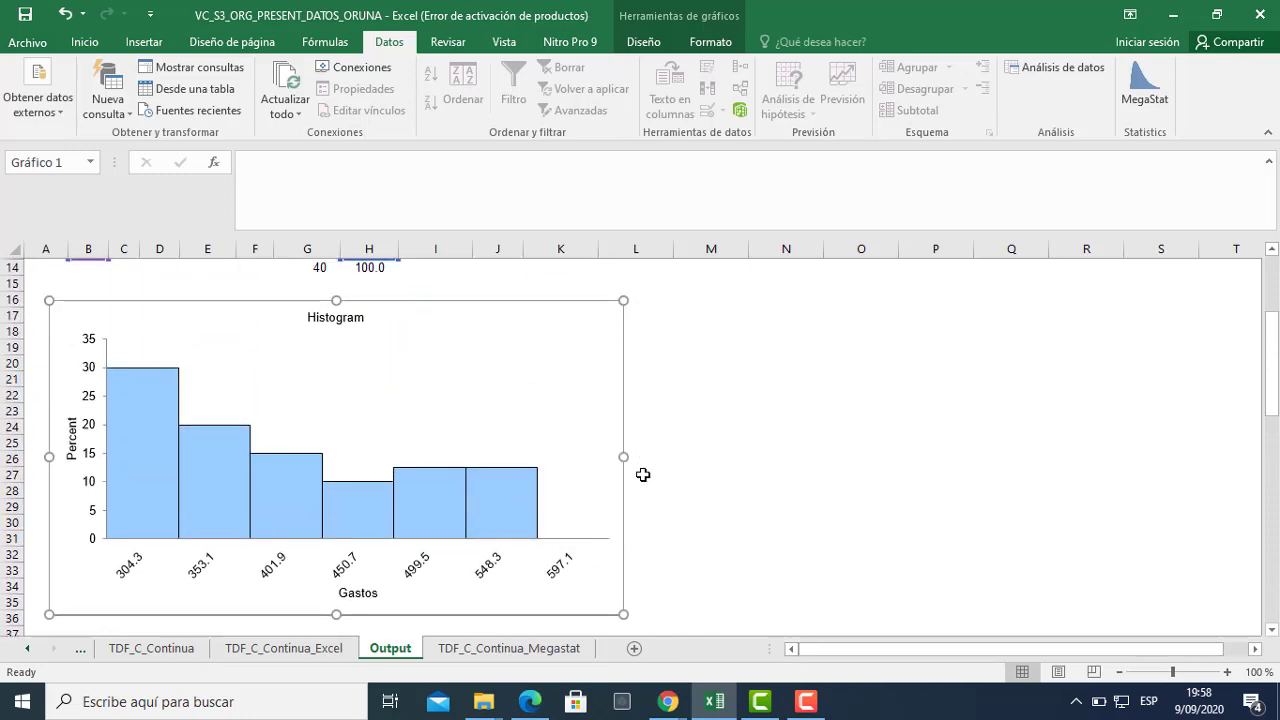
pyautogui.scroll(4, 643, 474)
pyautogui.click(622, 394)
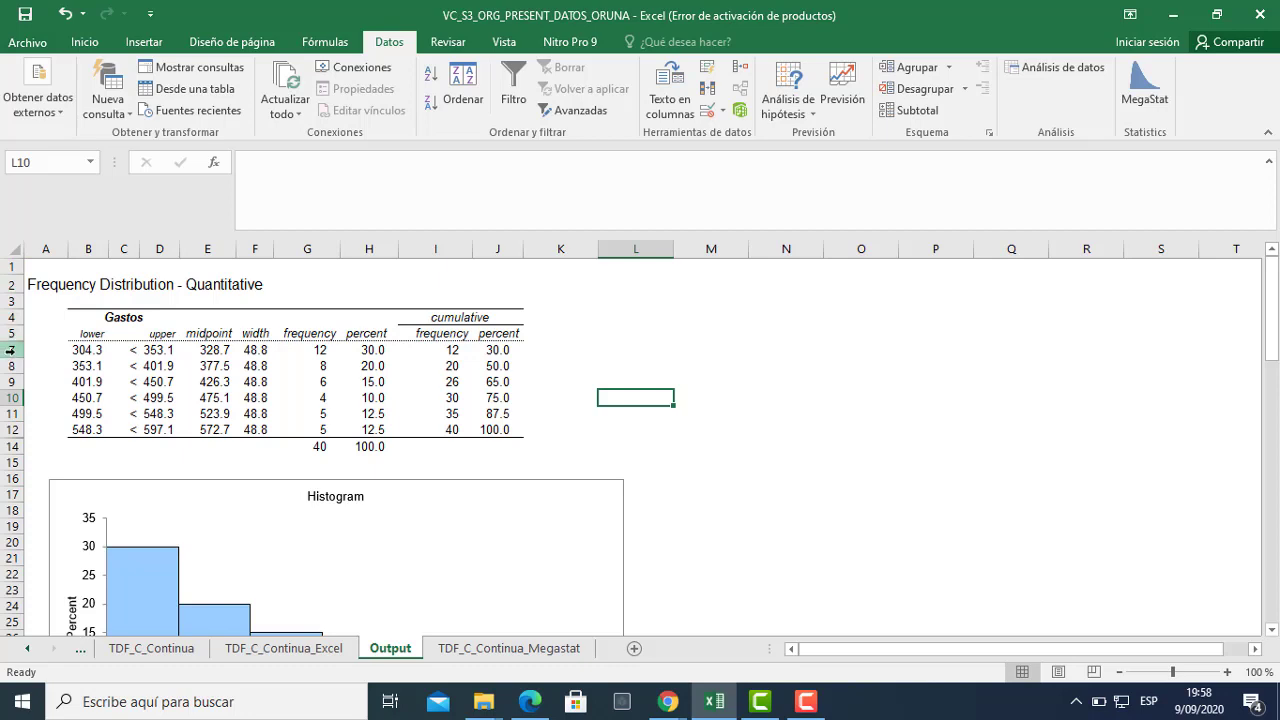
pyautogui.moveTo(19, 344); pyautogui.dragTo(13, 366)
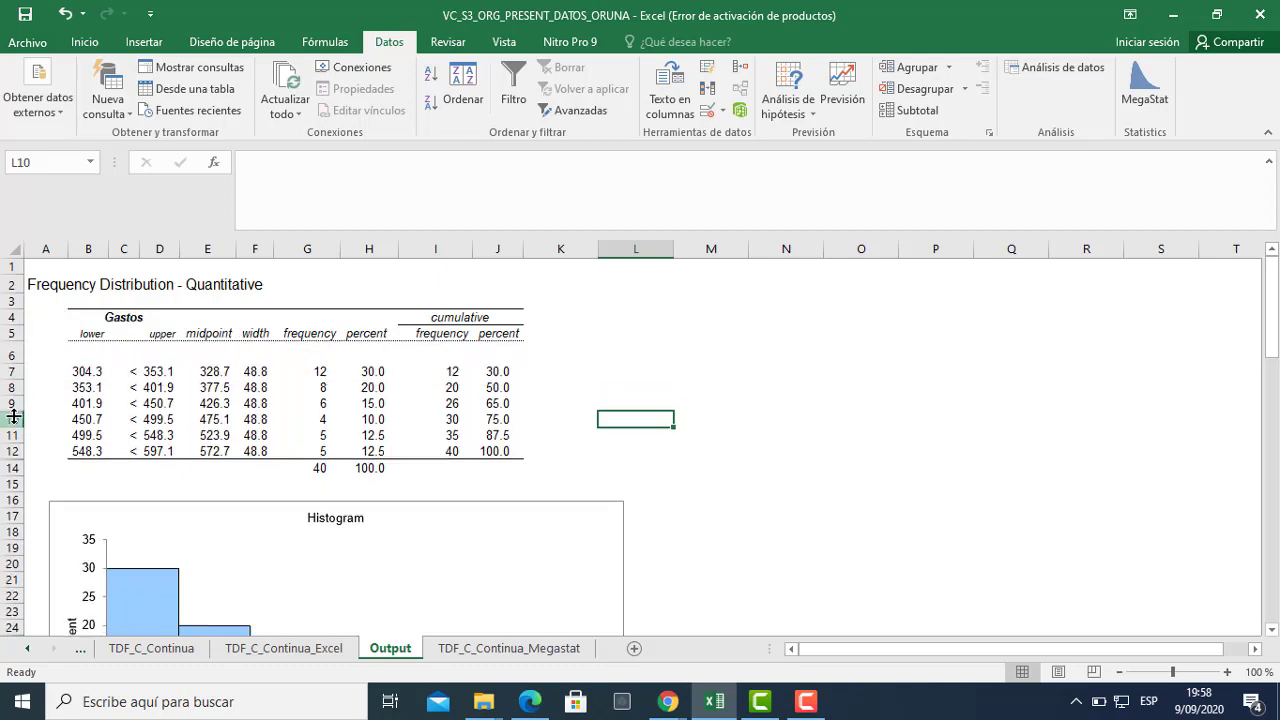
pyautogui.click(11, 349)
pyautogui.rightClick(10, 350)
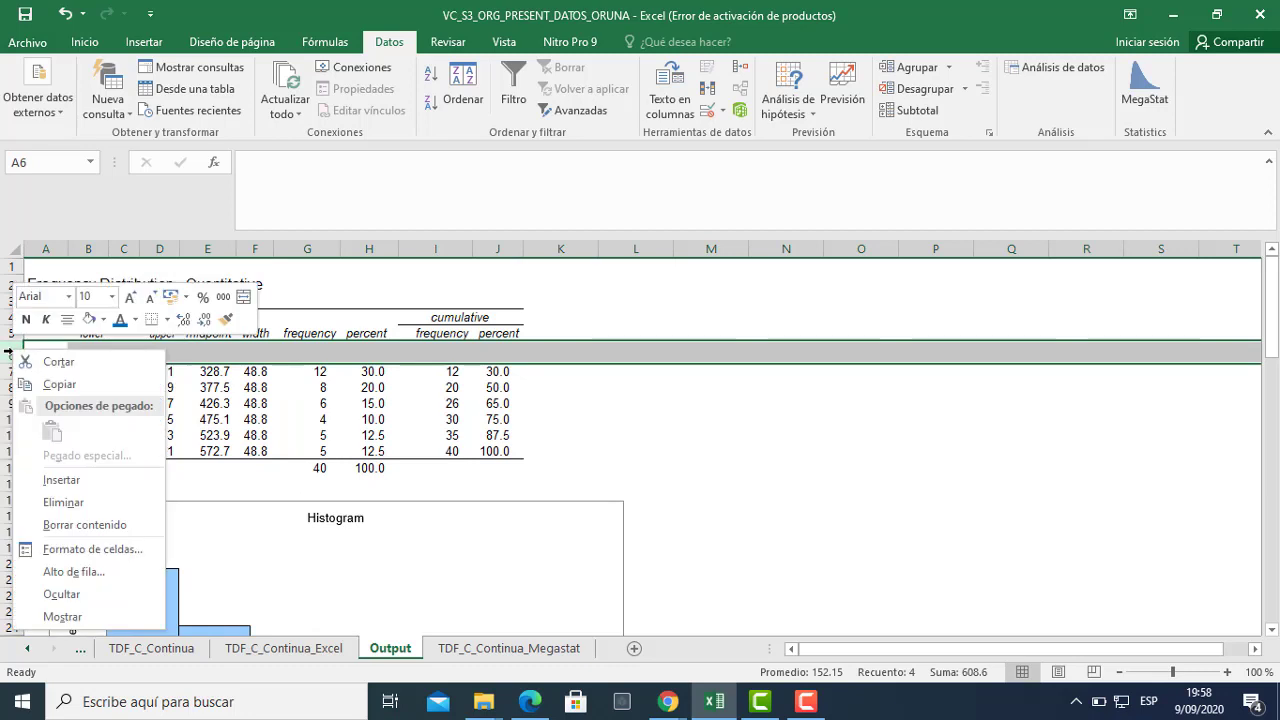
pyautogui.click(72, 501)
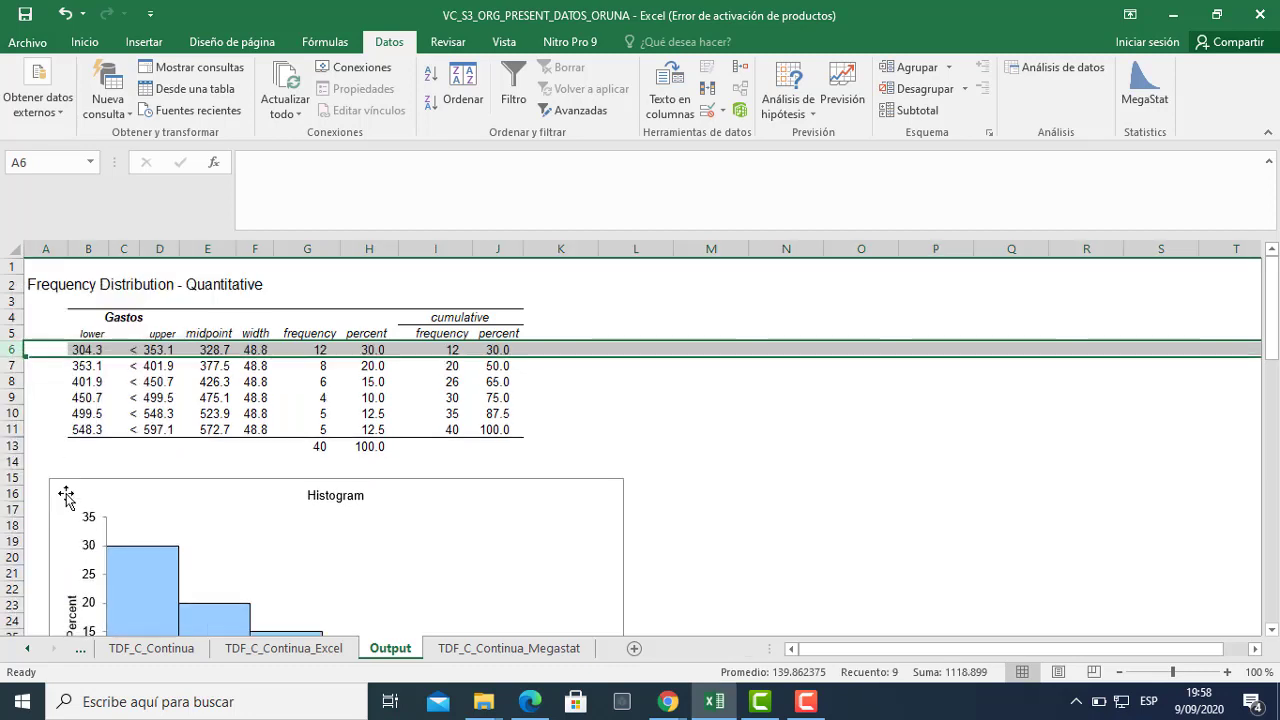
# Reveal the hidden blank row 12 between the last class and the totals row and delete it.
pyautogui.click(45, 446)
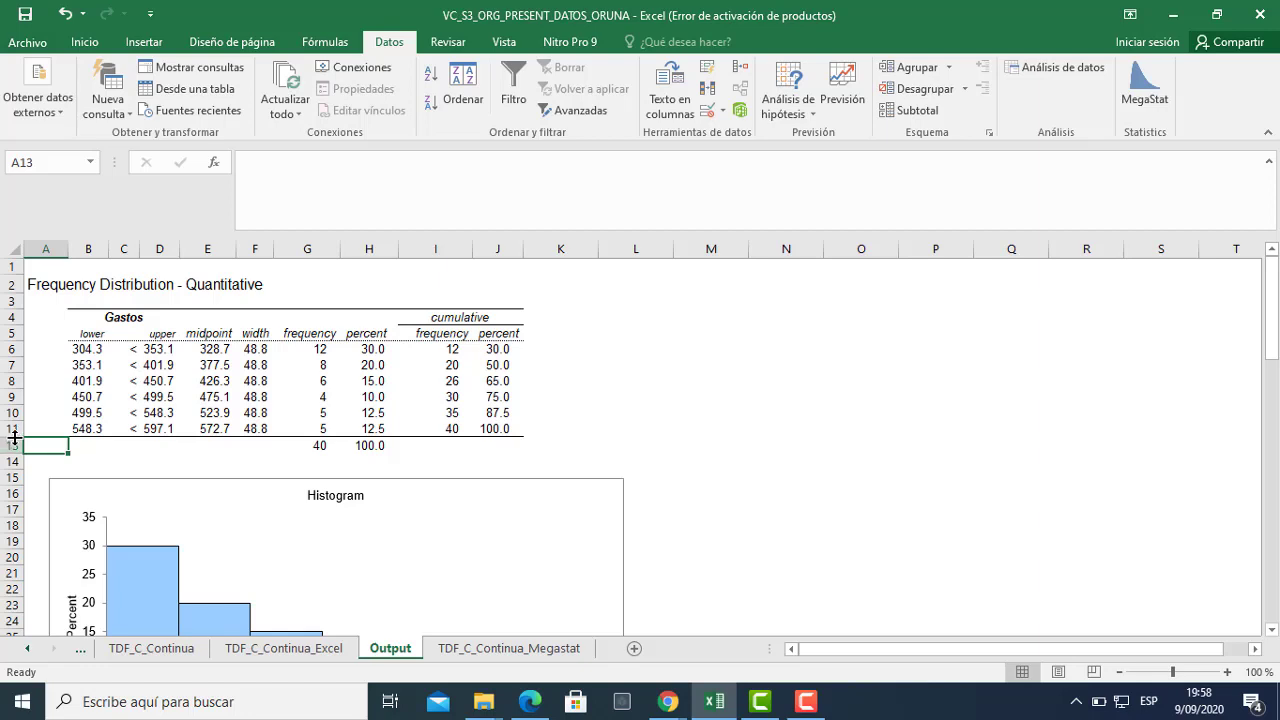
pyautogui.moveTo(14, 437); pyautogui.dragTo(14, 456)
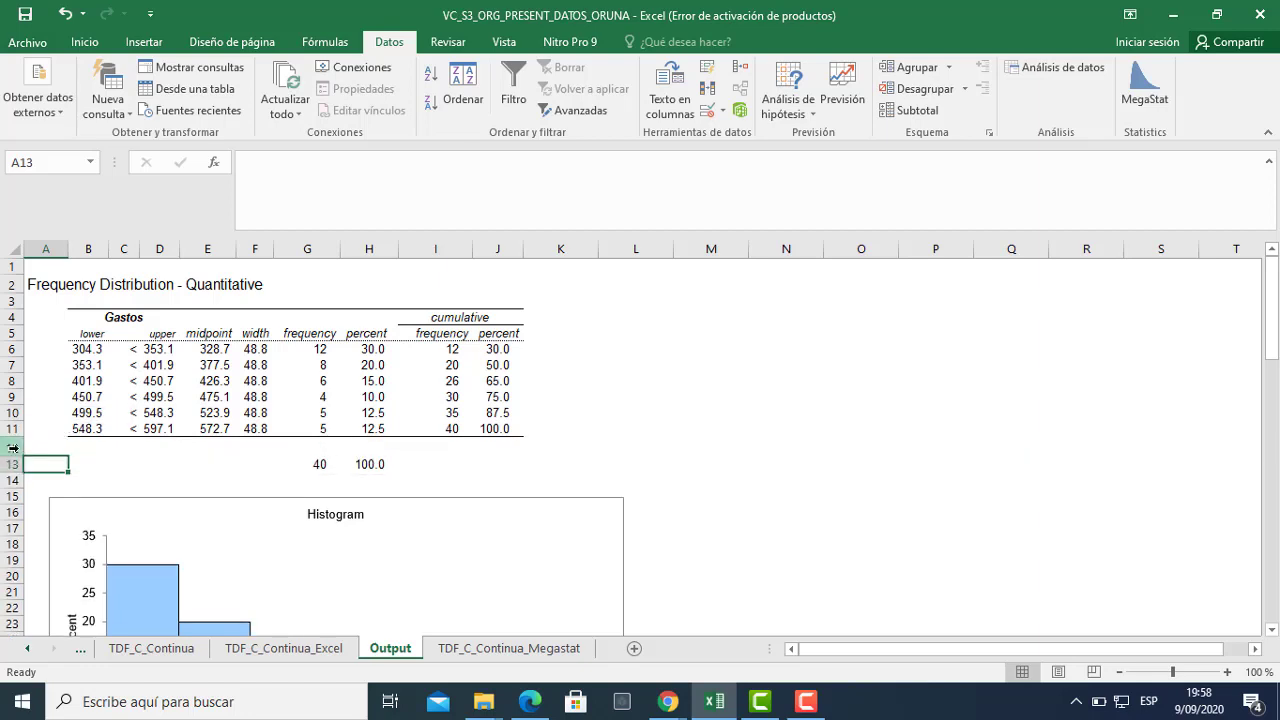
pyautogui.click(13, 448)
pyautogui.rightClick(13, 448)
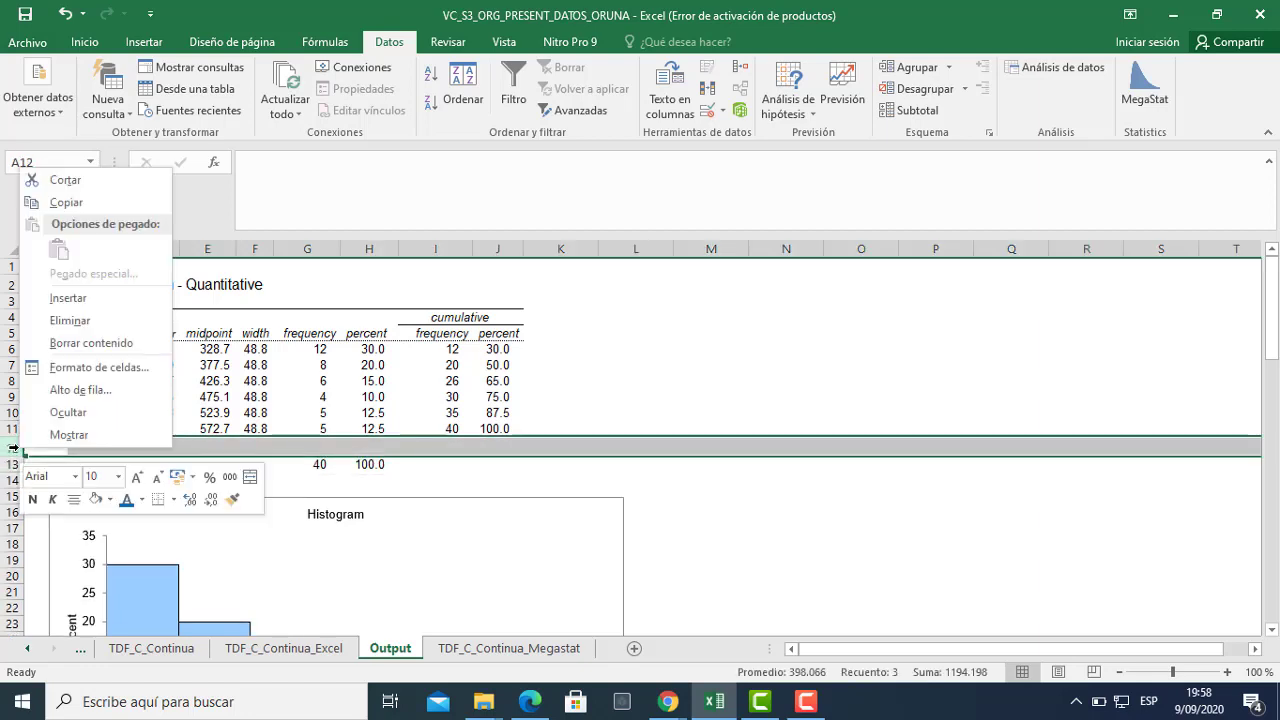
pyautogui.click(88, 320)
pyautogui.click(754, 372)
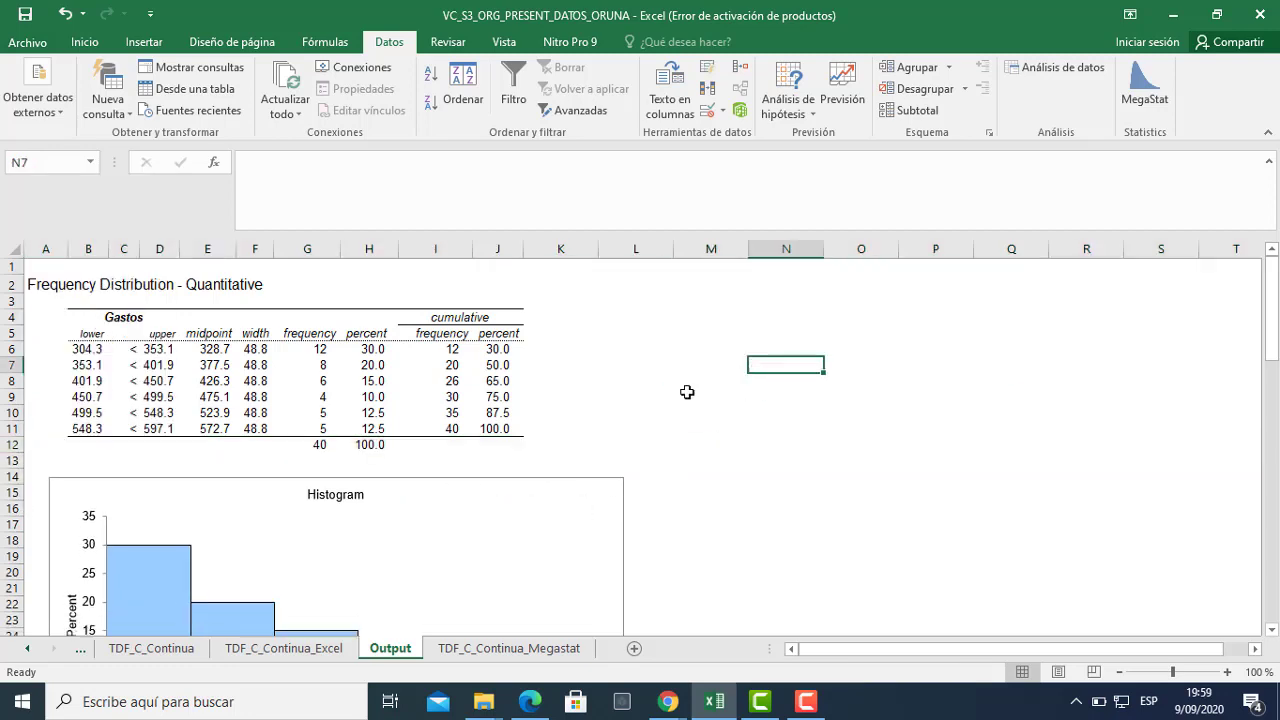
# Apply outside borders to the first class's lower and upper limits in B6:D6.
pyautogui.click(87, 330)
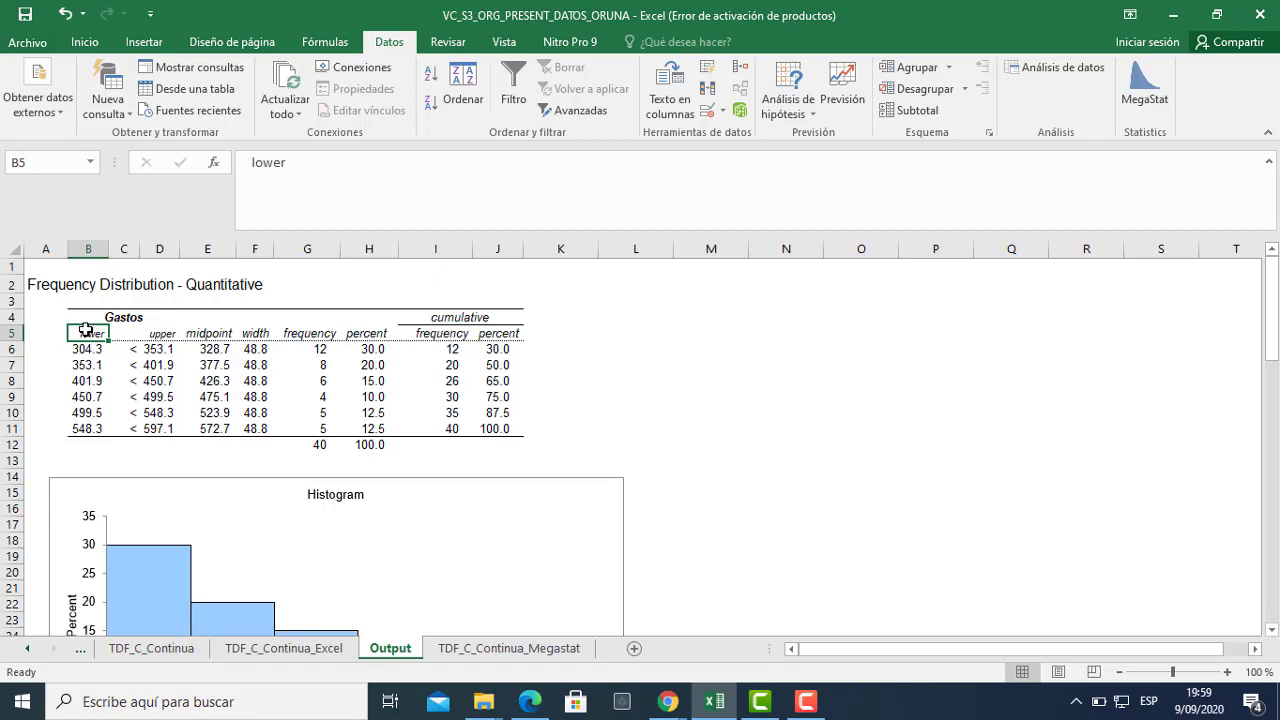
pyautogui.click(159, 336)
pyautogui.moveTo(83, 349); pyautogui.dragTo(165, 351)
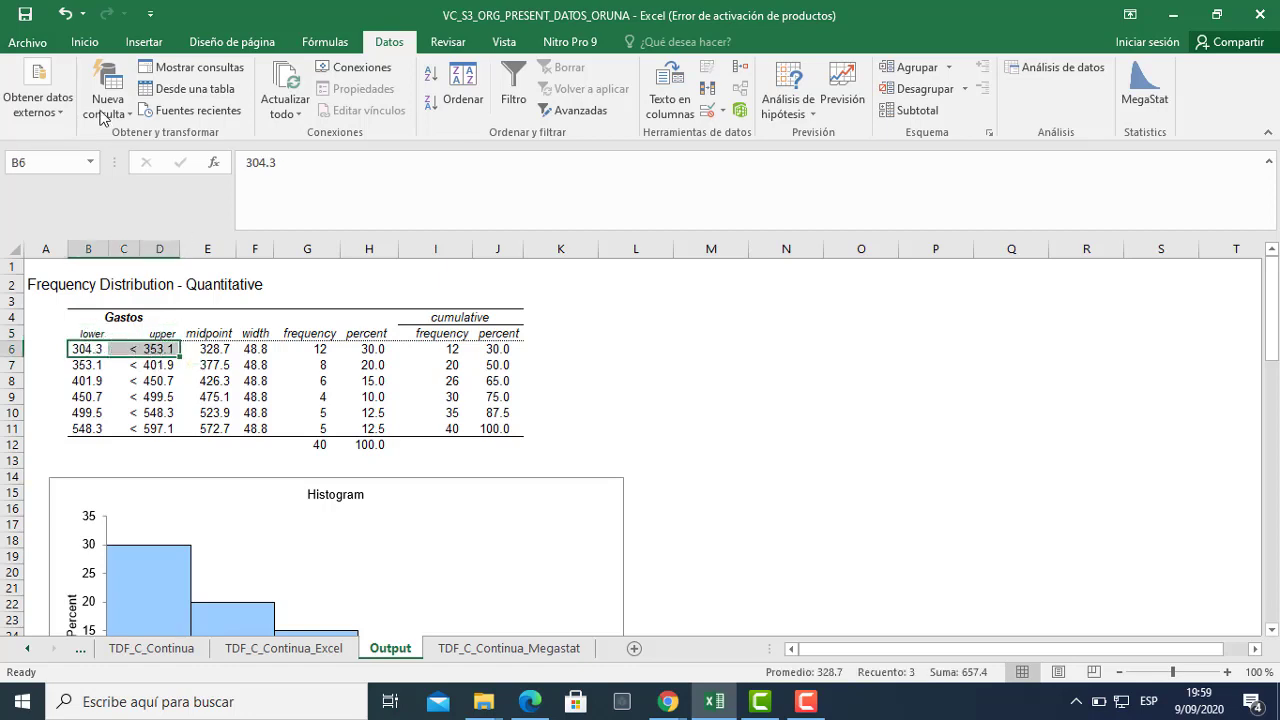
pyautogui.click(84, 42)
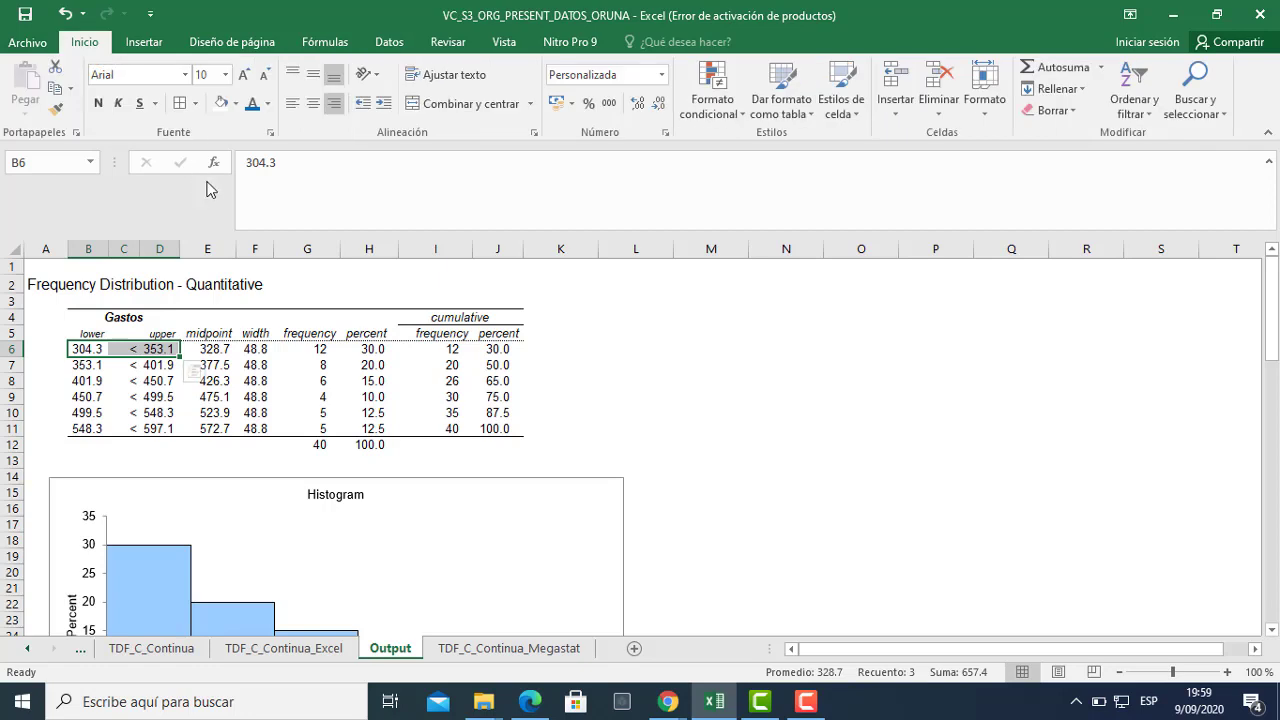
pyautogui.click(195, 103)
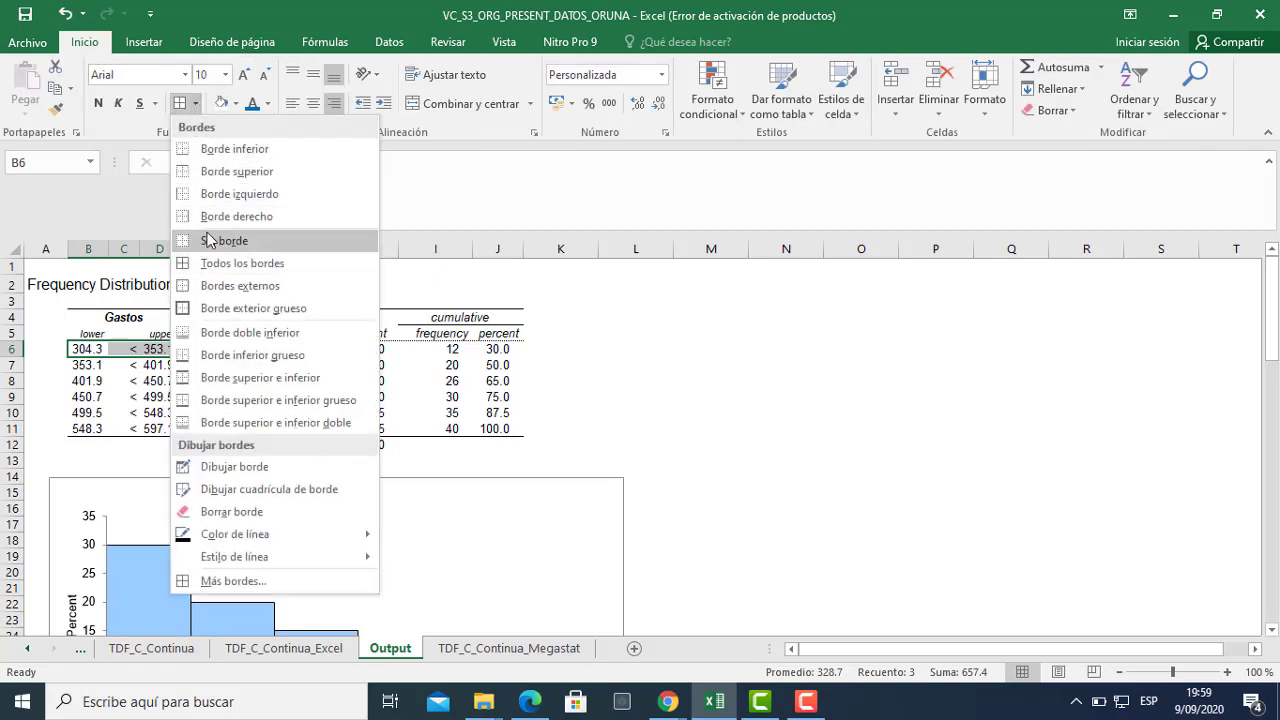
pyautogui.click(218, 289)
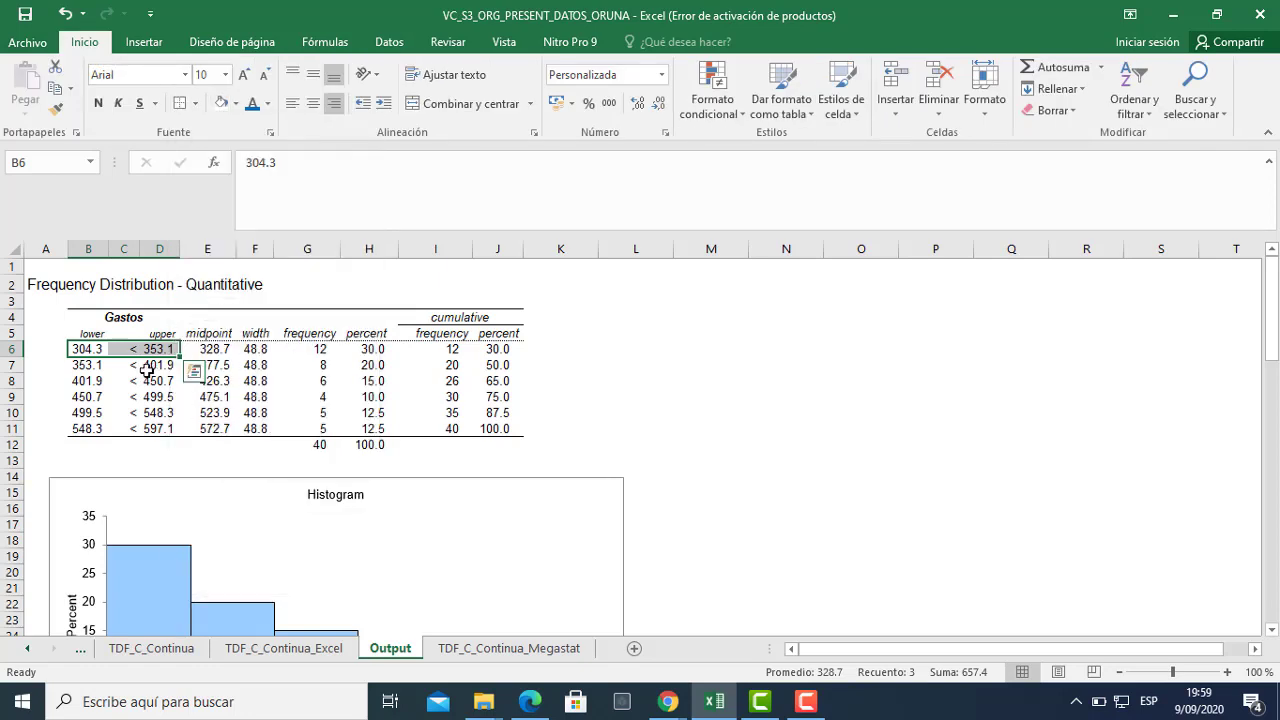
# Apply separate outside borders to the limits of each remaining class, from row 7 to row 11 in columns B to D.
pyautogui.moveTo(88, 364); pyautogui.dragTo(160, 381)
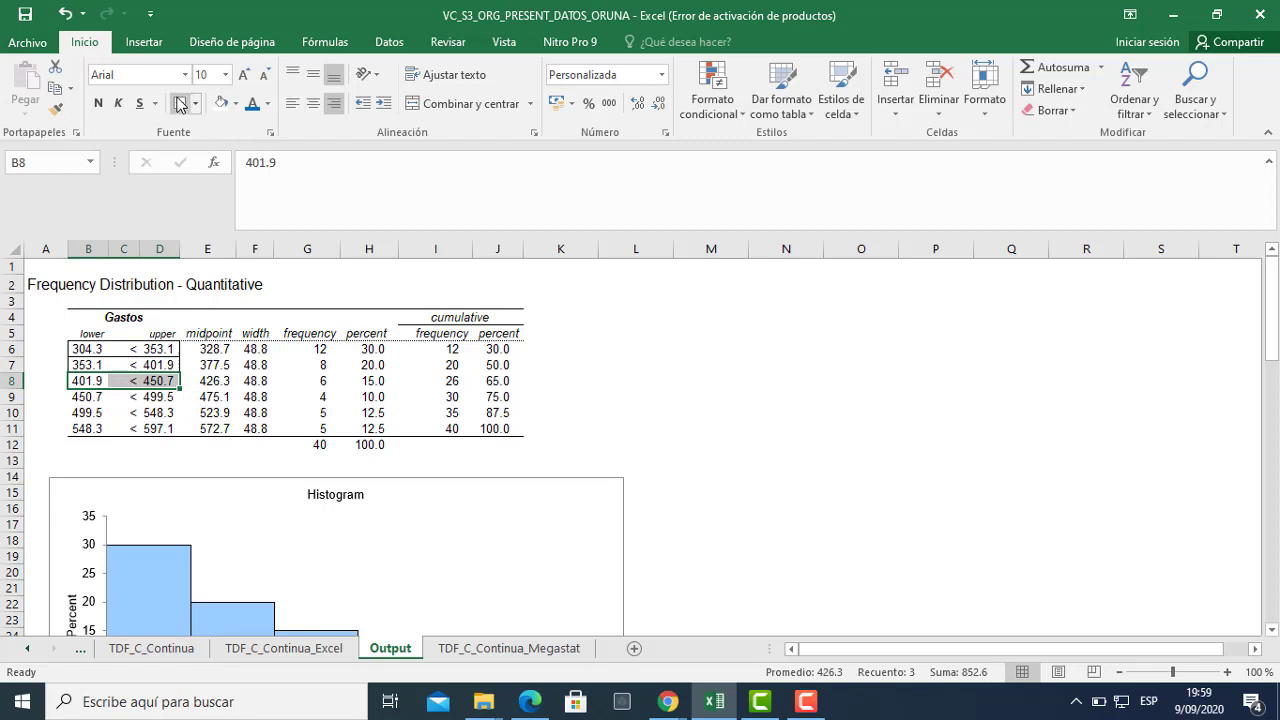
pyautogui.moveTo(78, 397); pyautogui.dragTo(165, 397)
pyautogui.click(182, 105)
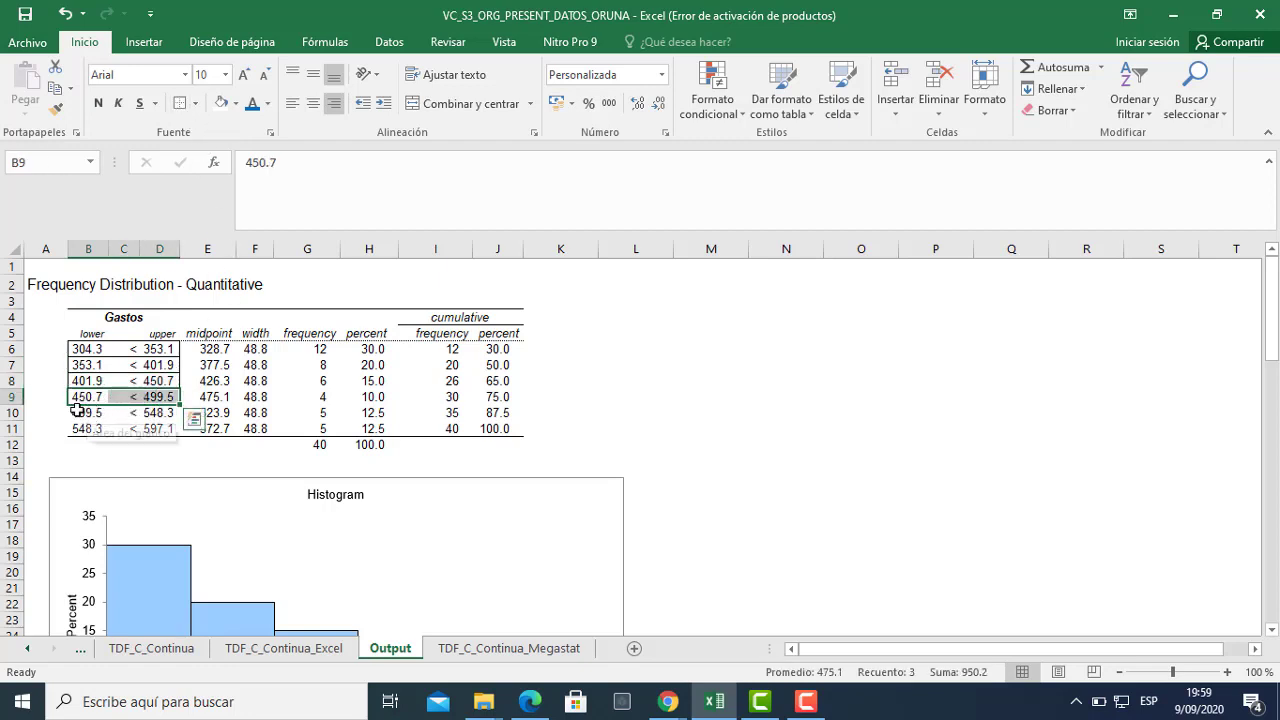
pyautogui.moveTo(76, 413); pyautogui.dragTo(165, 413)
pyautogui.click(183, 105)
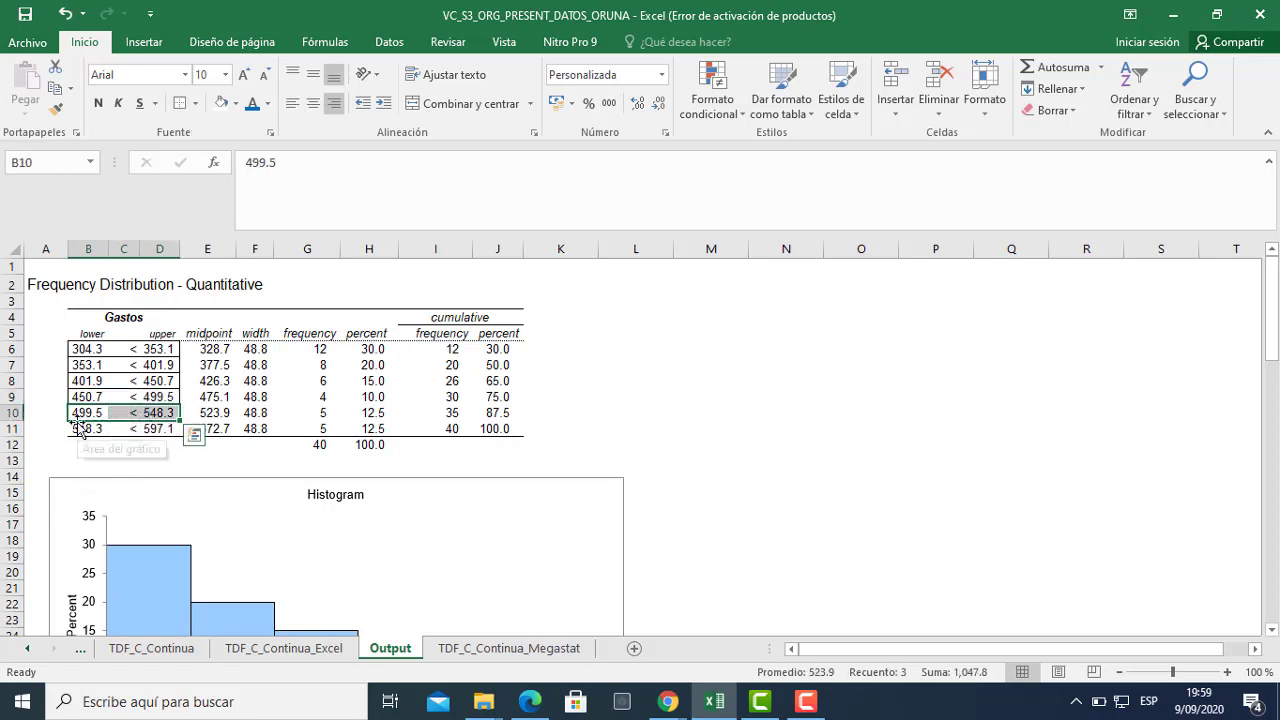
pyautogui.moveTo(76, 430); pyautogui.dragTo(165, 430)
pyautogui.click(181, 105)
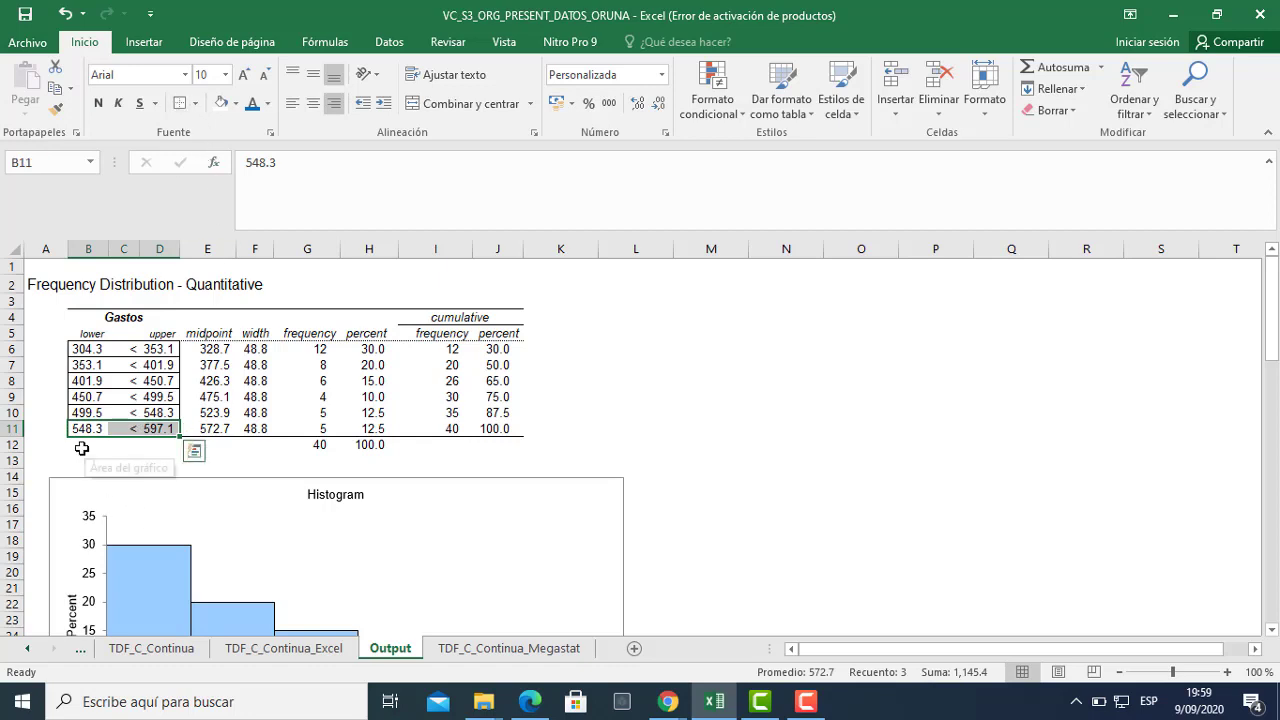
# Merge and centre B12:D12, give it an outside border and enter the label Total.
pyautogui.moveTo(86, 444); pyautogui.dragTo(162, 452)
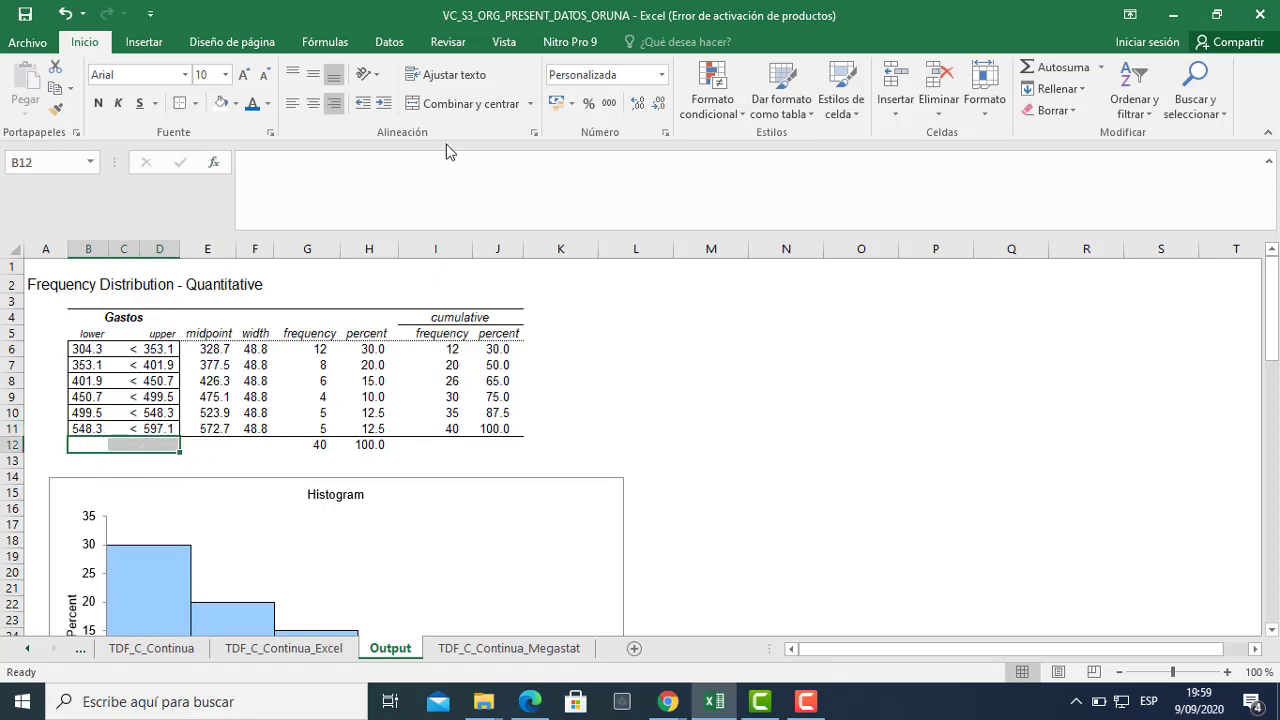
pyautogui.click(440, 104)
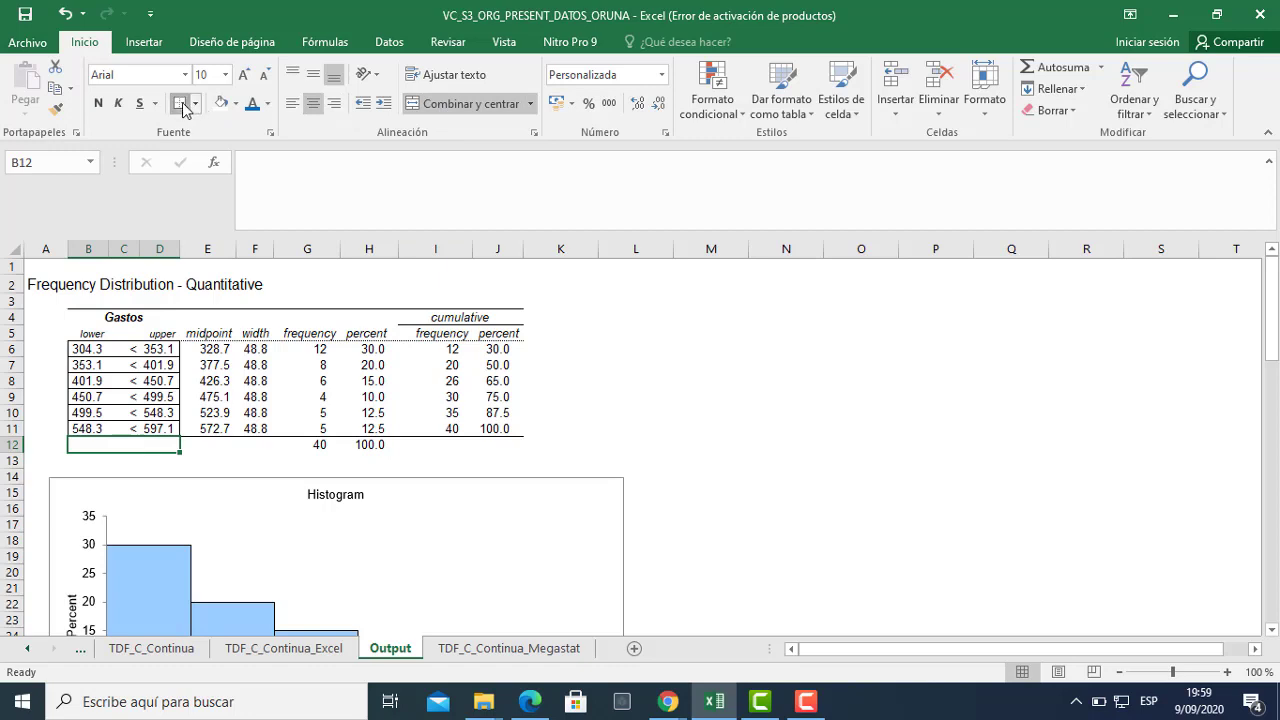
pyautogui.moveTo(156, 557)
pyautogui.write('Total')
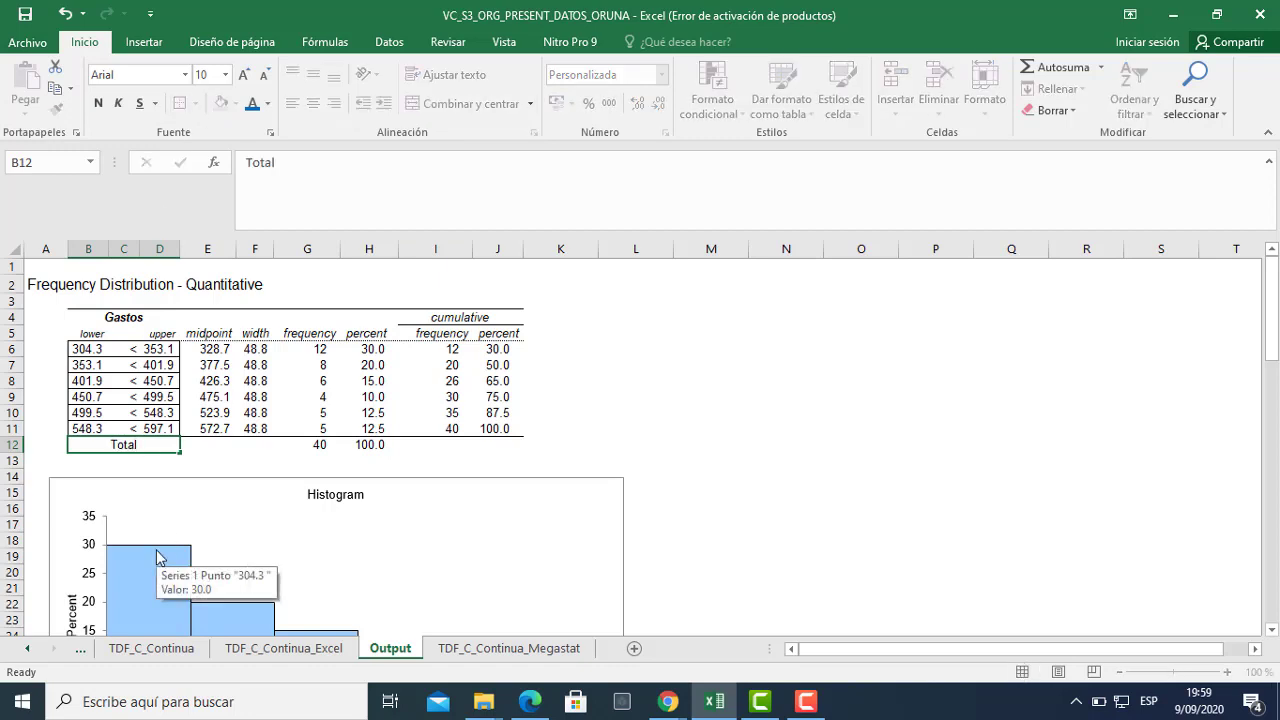
pyautogui.press('Return')
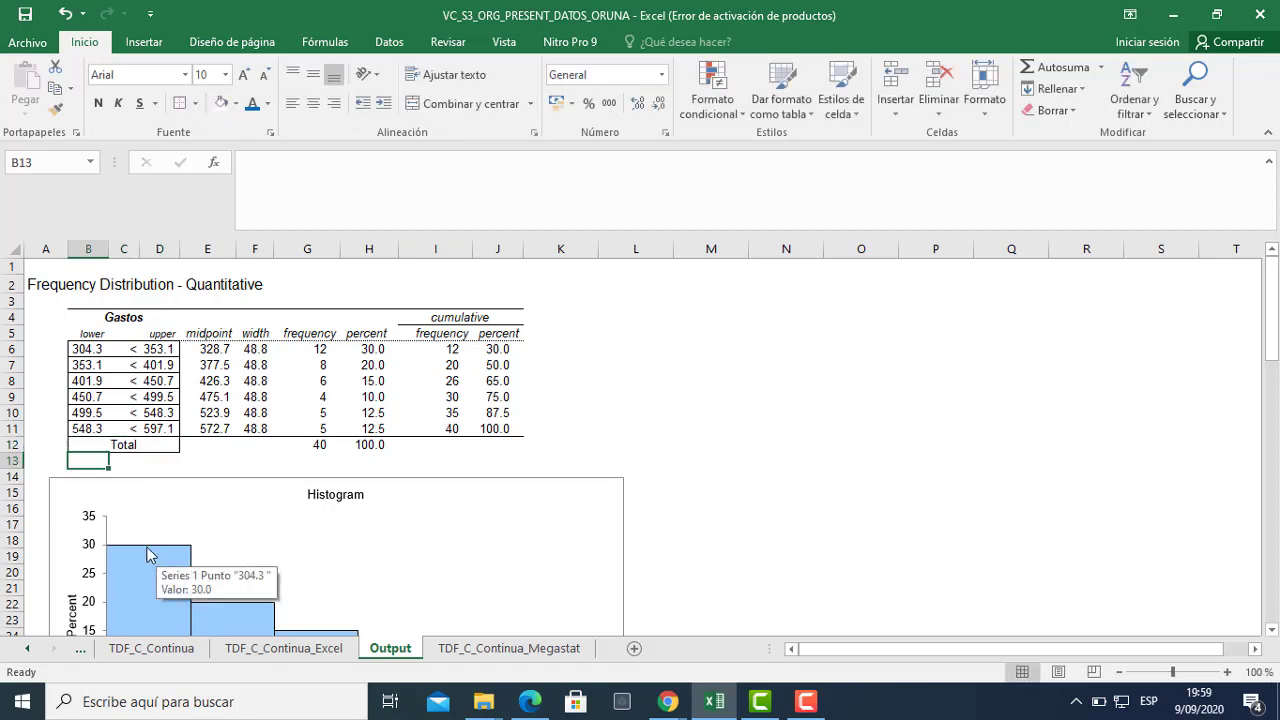
# Outline the lower and upper heading cells in B5:D5, and merge and centre the Gastos heading across B4:D4.
pyautogui.moveTo(83, 332); pyautogui.dragTo(170, 333)
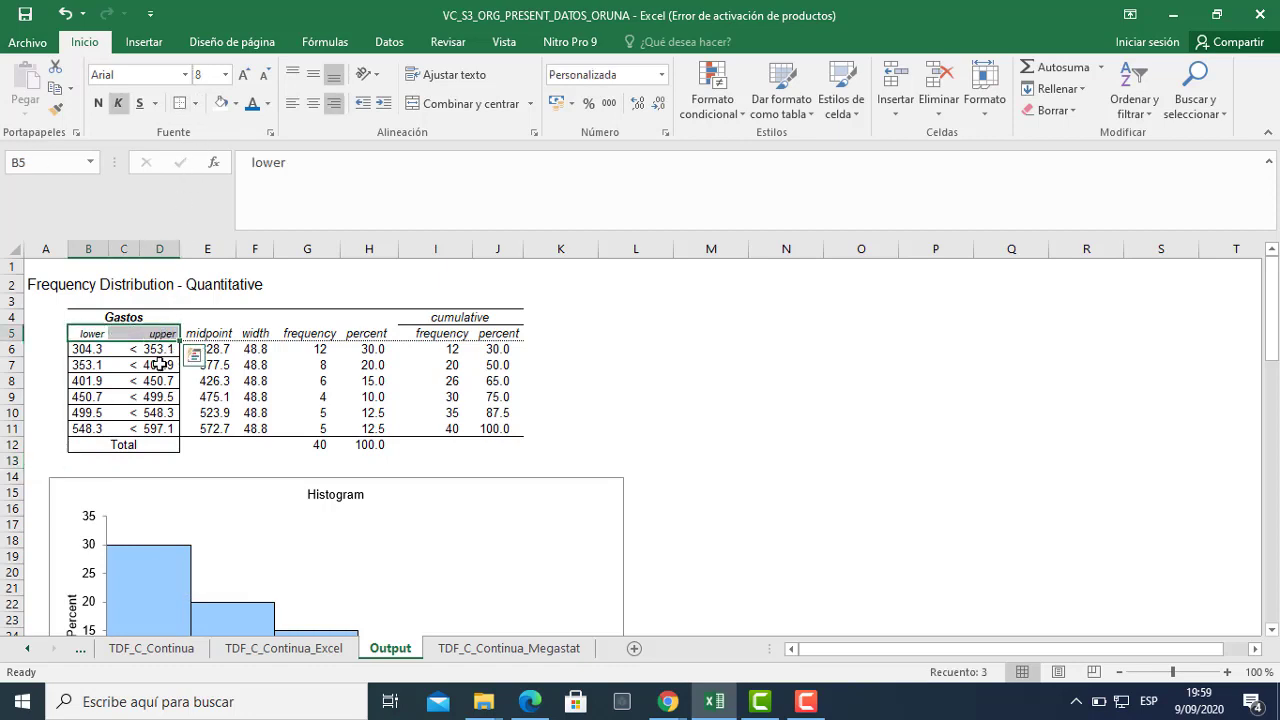
pyautogui.click(674, 381)
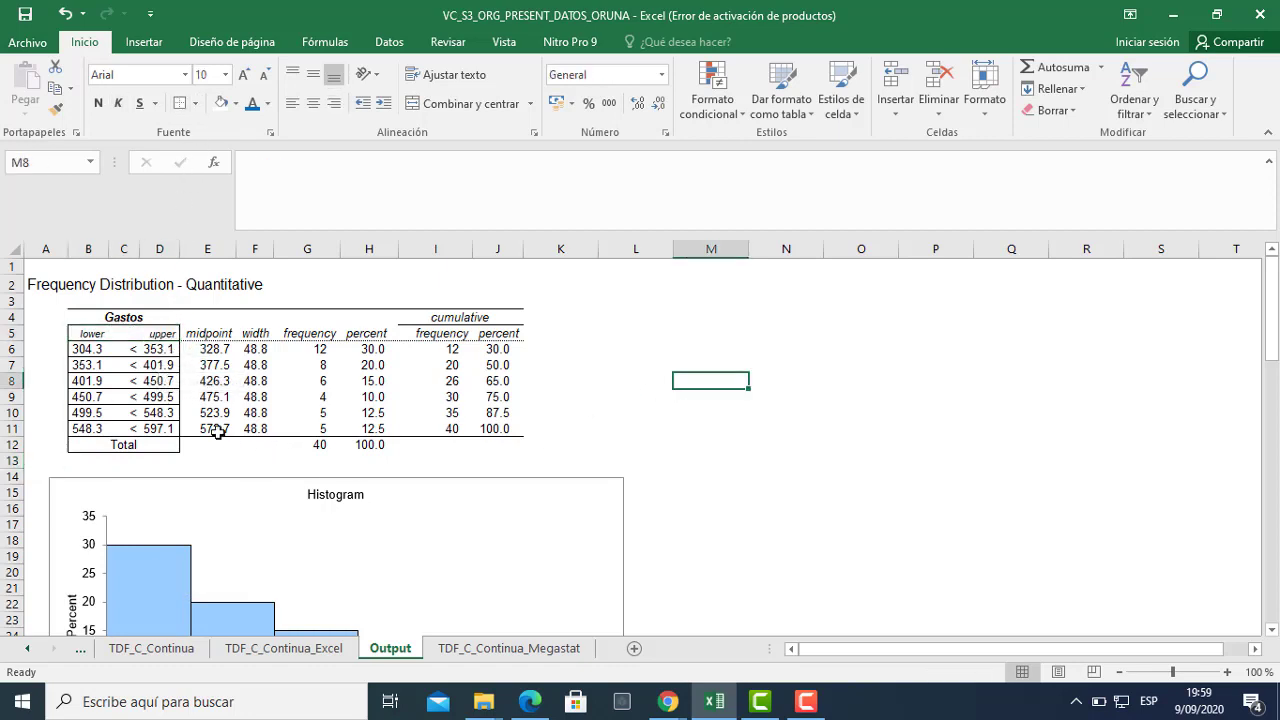
pyautogui.click(77, 317)
pyautogui.moveTo(77, 317); pyautogui.dragTo(166, 317)
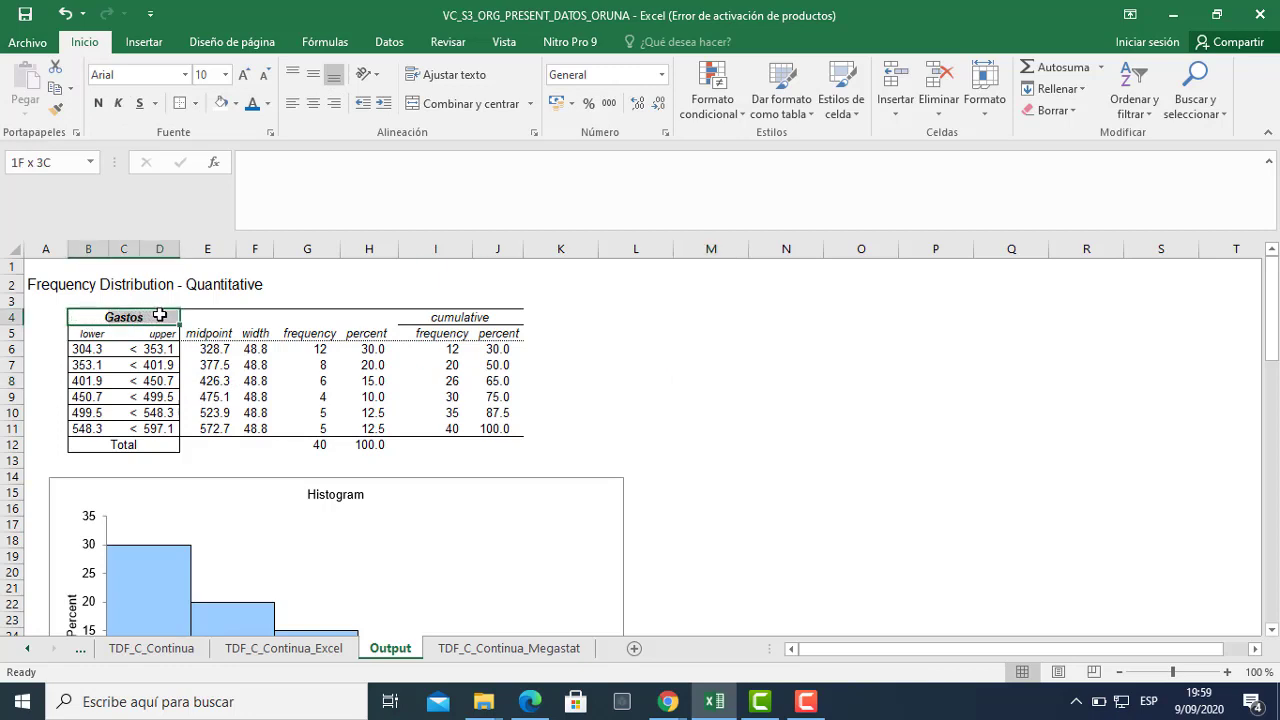
pyautogui.click(417, 103)
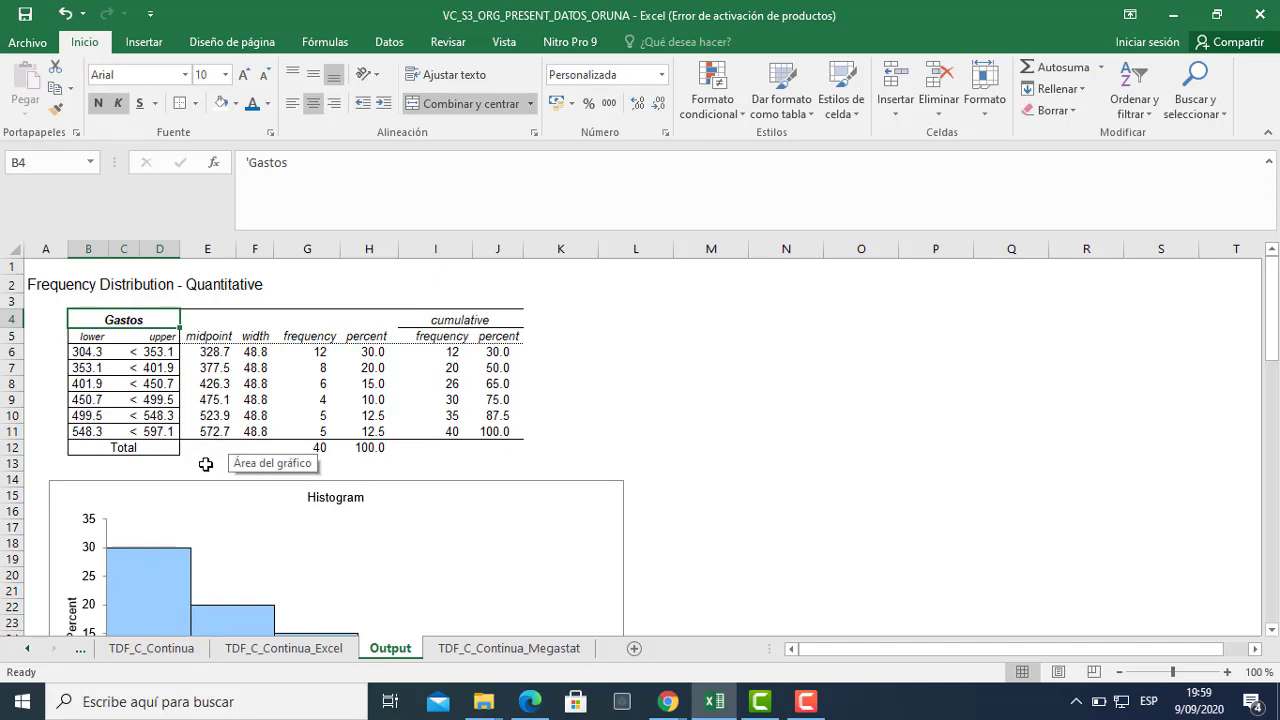
pyautogui.click(642, 358)
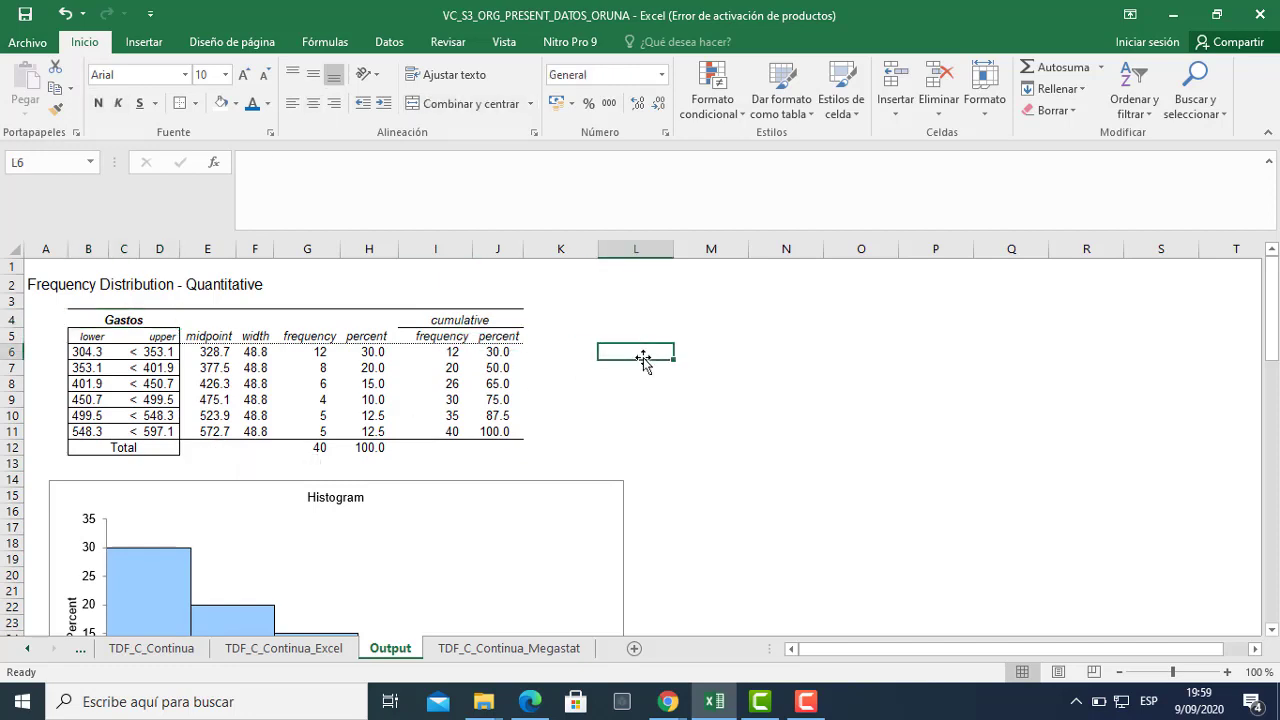
# Merge the midpoint heading over E4:E5 with wrapped text, centred horizontally and vertically.
pyautogui.click(195, 318)
pyautogui.moveTo(195, 327); pyautogui.dragTo(185, 333)
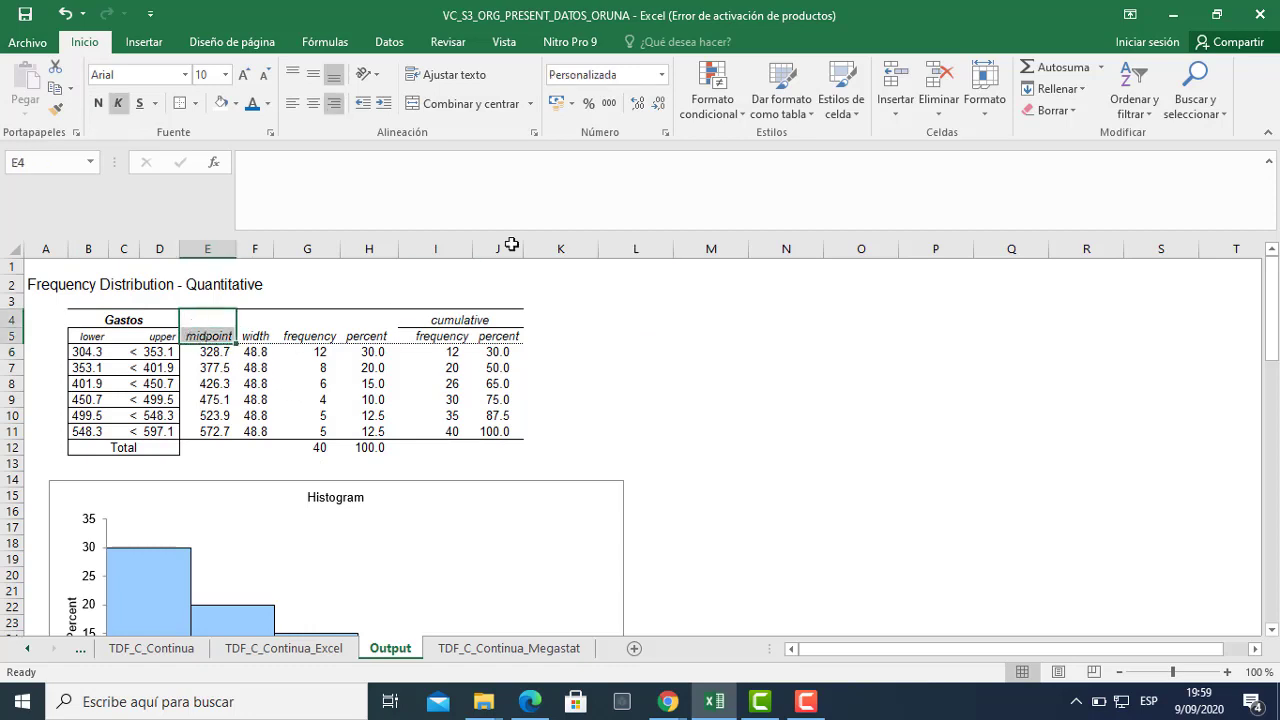
pyautogui.click(313, 103)
pyautogui.click(315, 77)
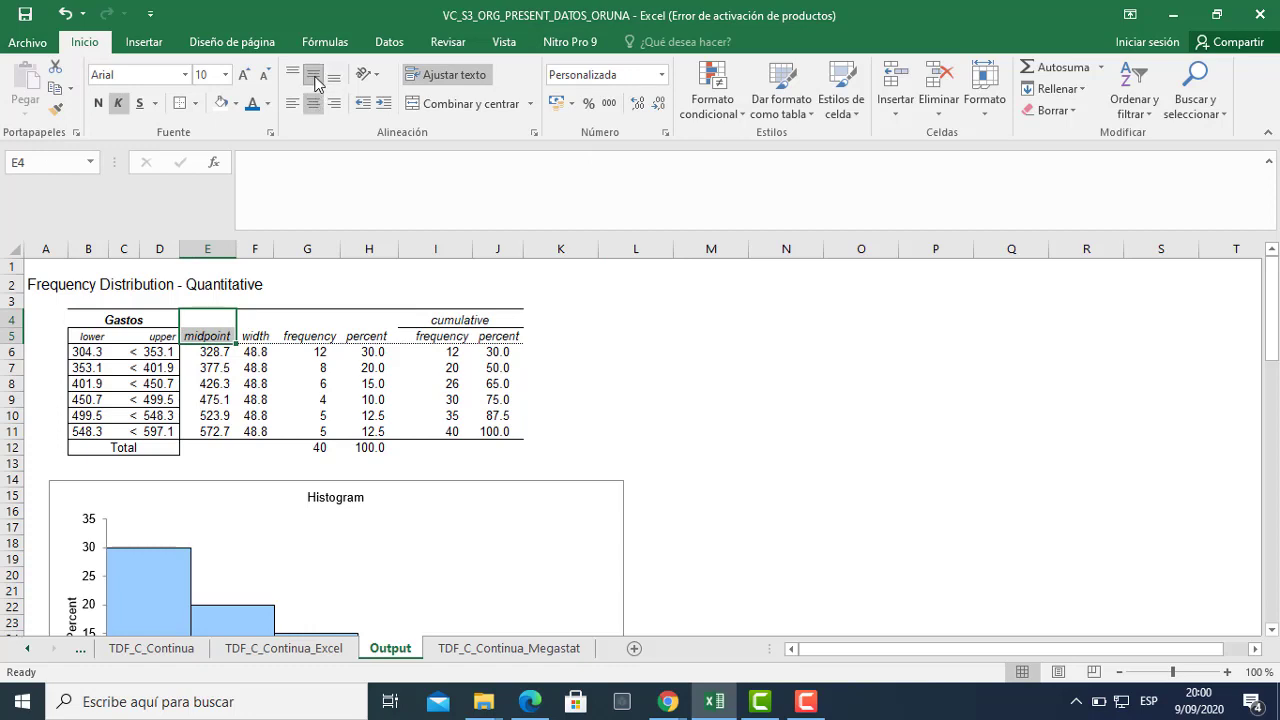
pyautogui.click(437, 103)
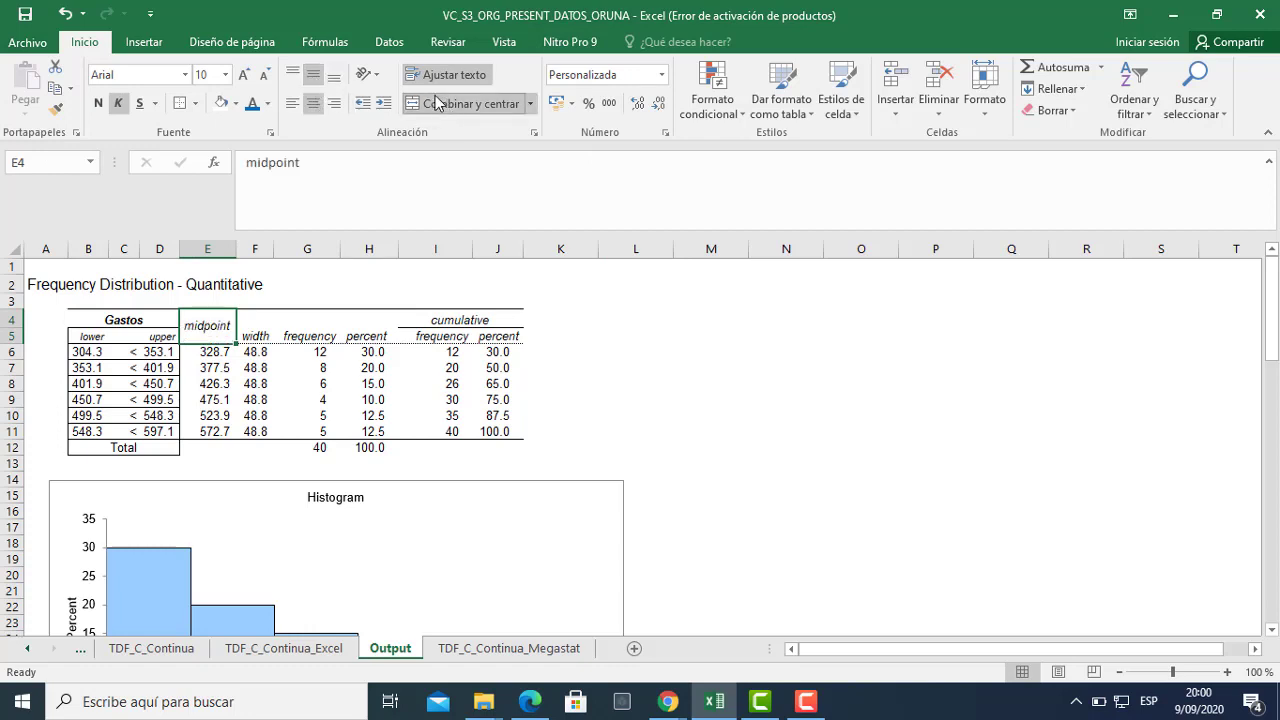
# Merge the width heading over F4:F5 with wrapped text, centred horizontally and vertically.
pyautogui.click(261, 325)
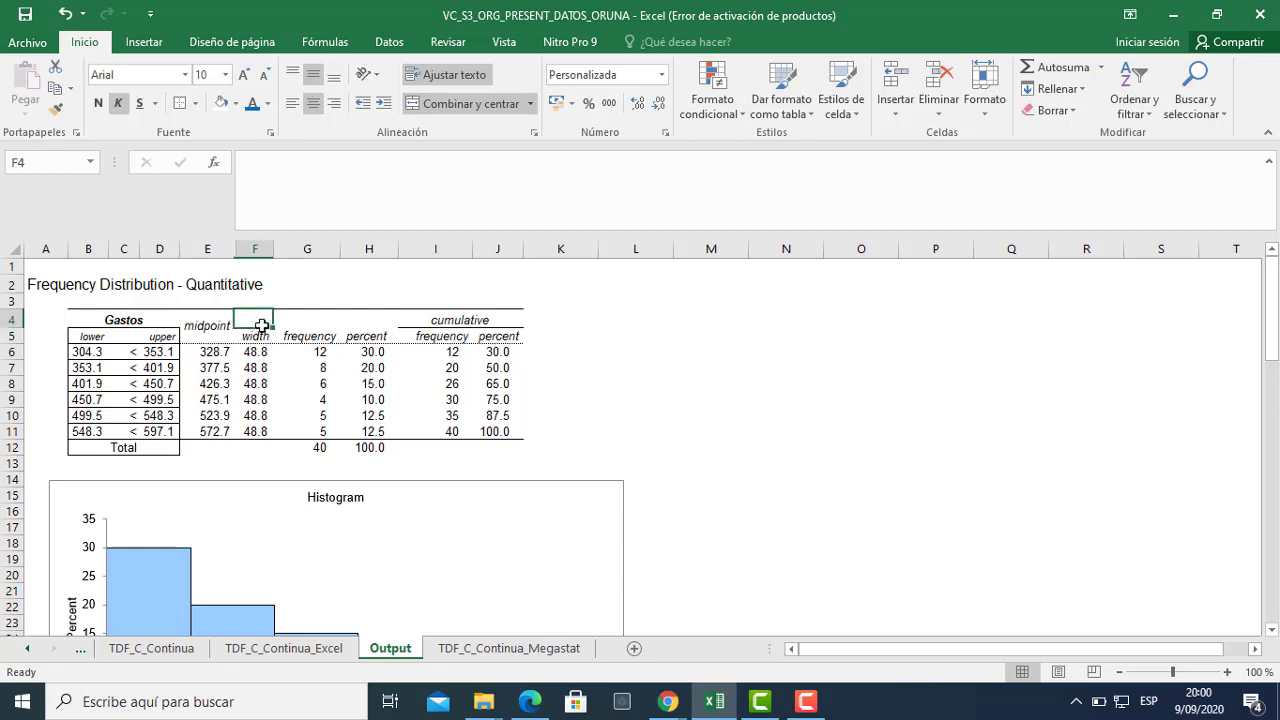
pyautogui.moveTo(261, 325); pyautogui.dragTo(256, 338)
pyautogui.click(423, 103)
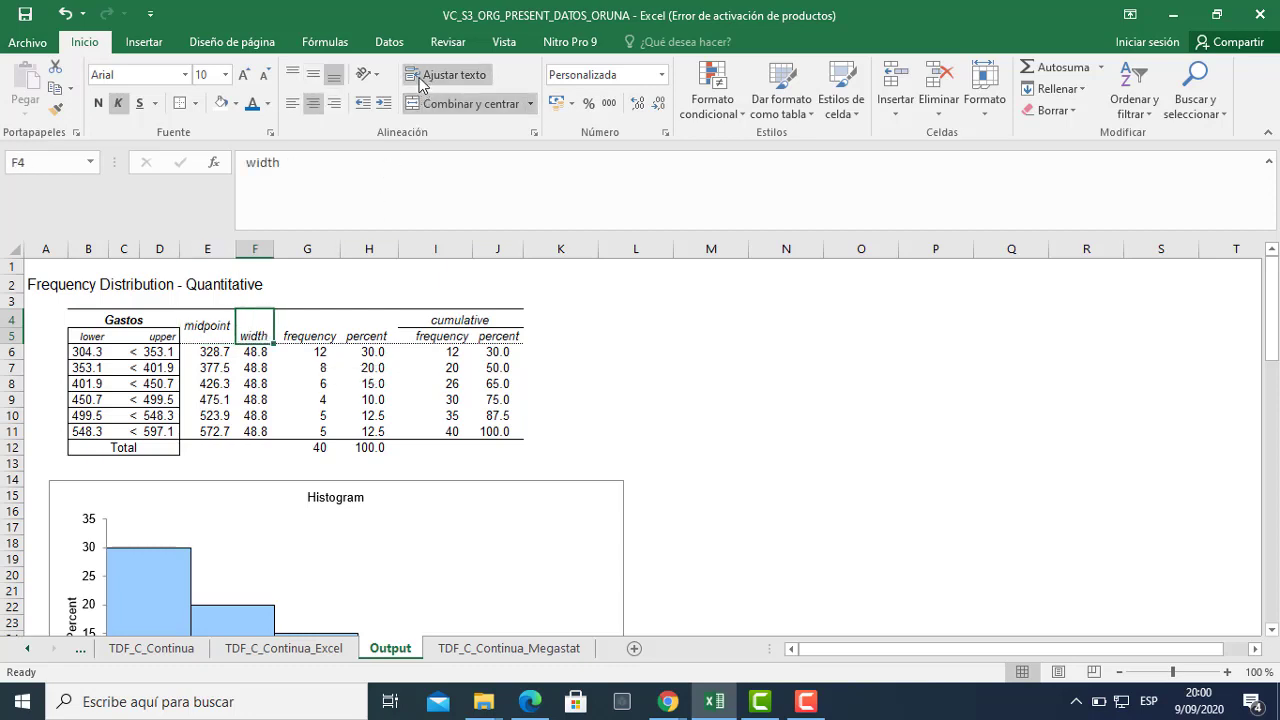
pyautogui.click(313, 75)
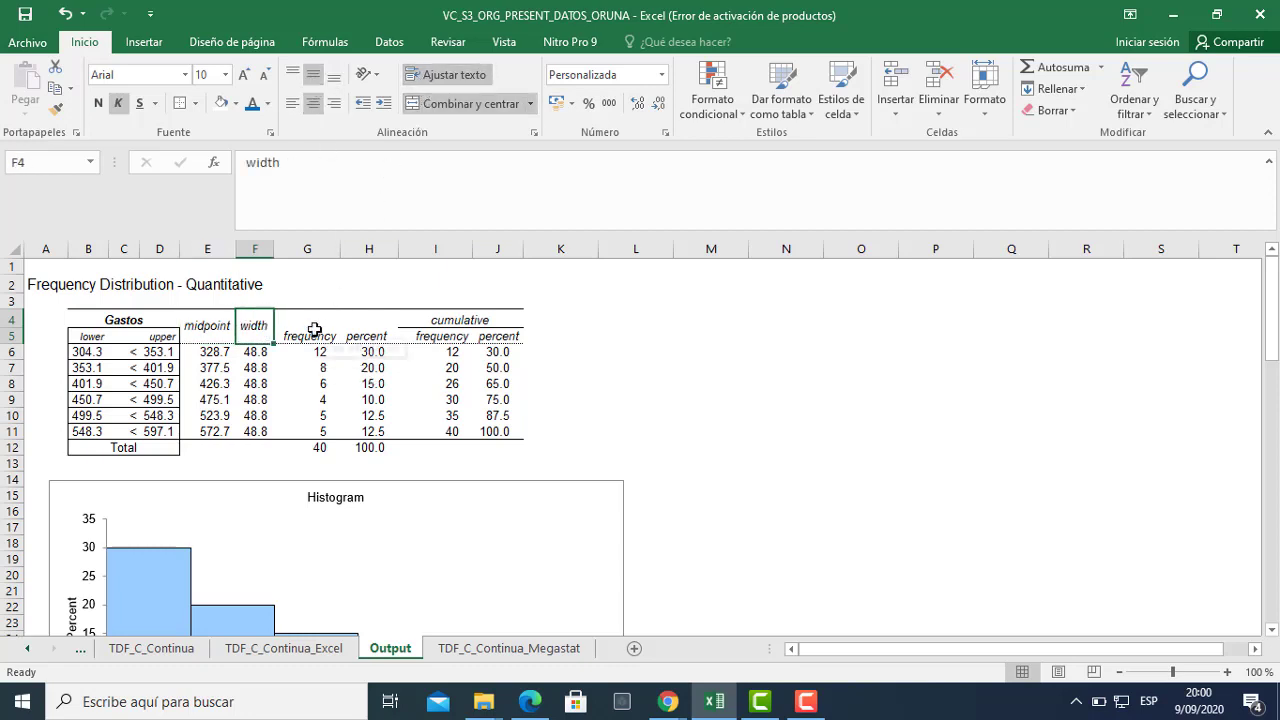
# Merge the frequency heading over G4:G5 and centre it horizontally and vertically.
pyautogui.click(305, 320)
pyautogui.moveTo(305, 326); pyautogui.dragTo(306, 340)
pyautogui.click(423, 103)
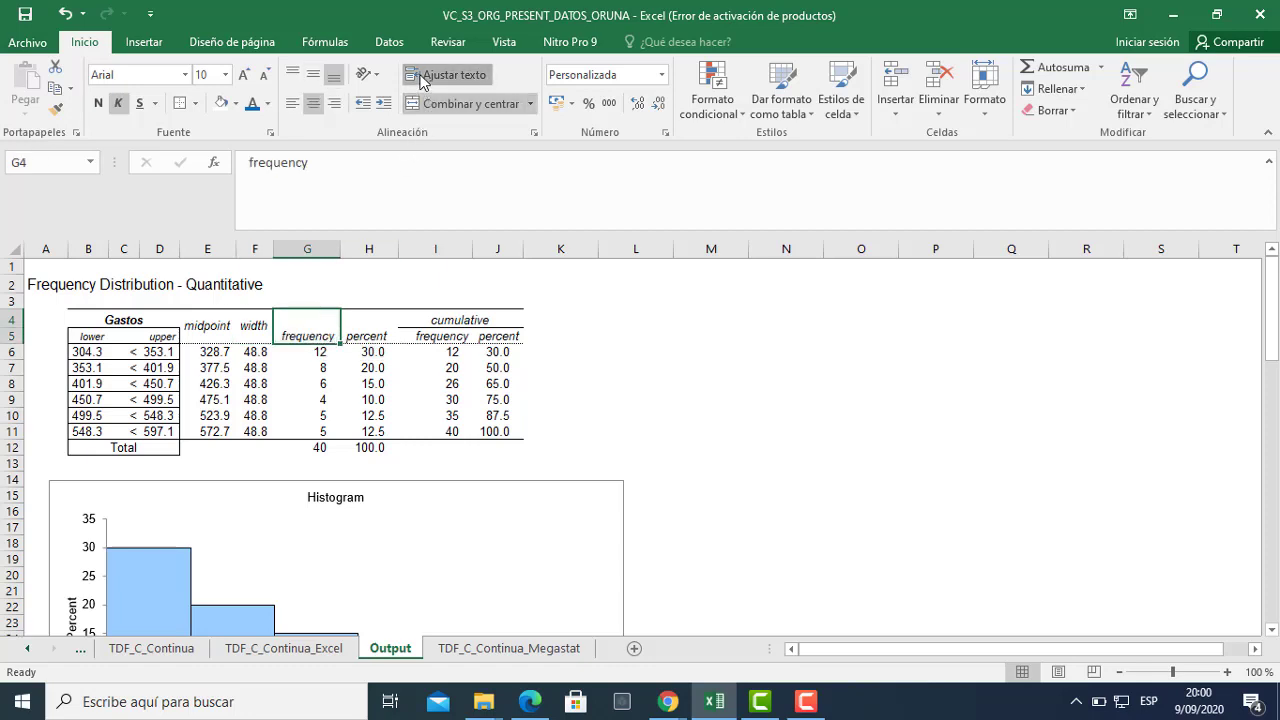
pyautogui.click(313, 75)
# Merge the percent heading over H4:H5 and centre it horizontally and vertically.
pyautogui.click(376, 322)
pyautogui.moveTo(376, 330); pyautogui.dragTo(380, 336)
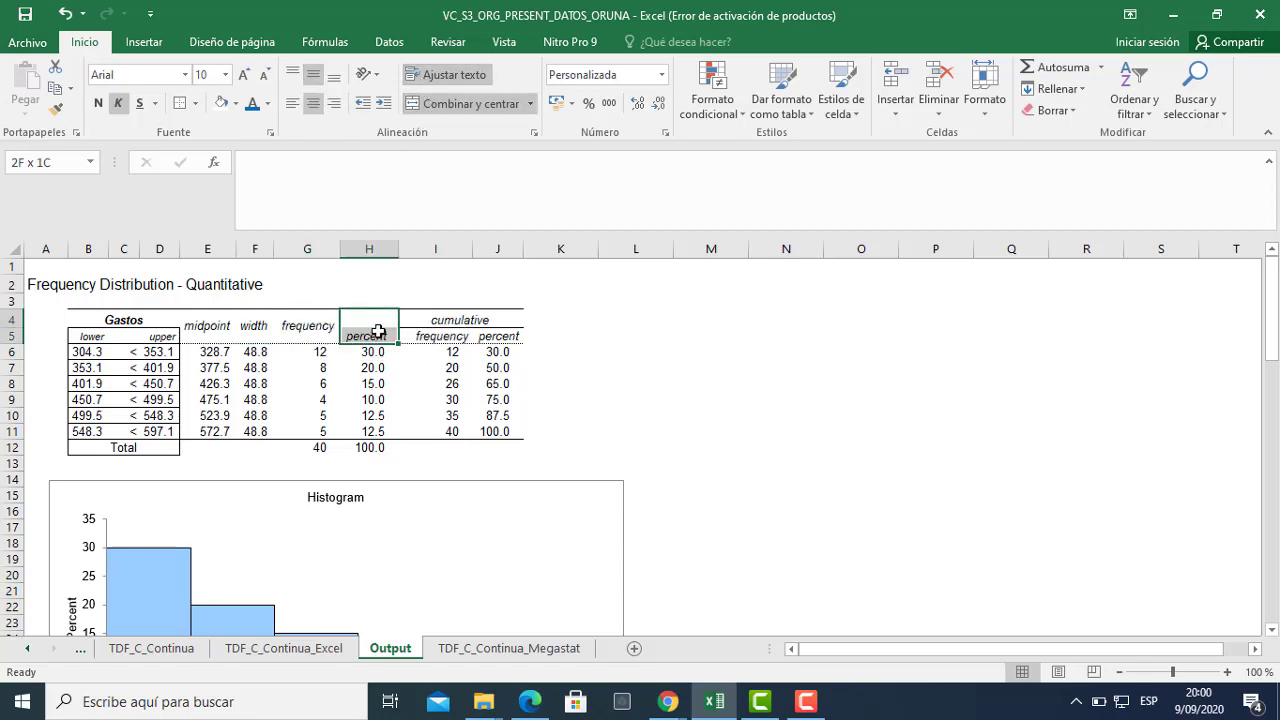
pyautogui.click(420, 103)
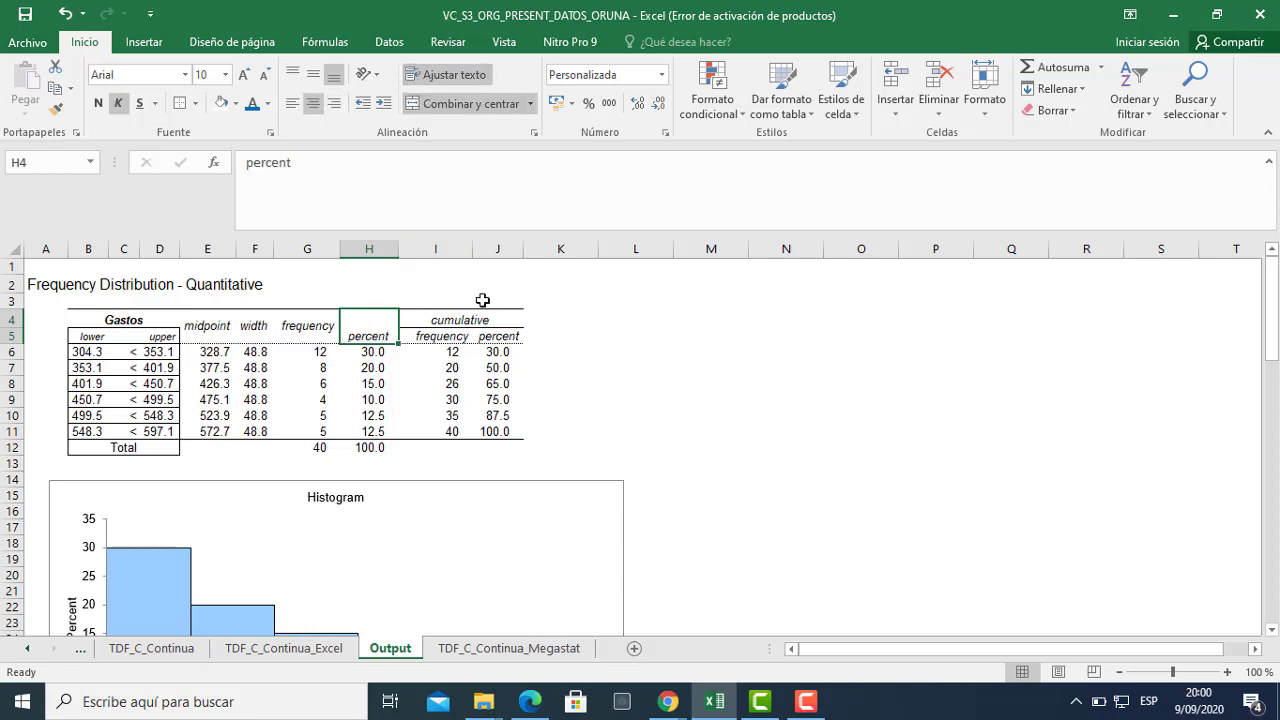
pyautogui.click(313, 75)
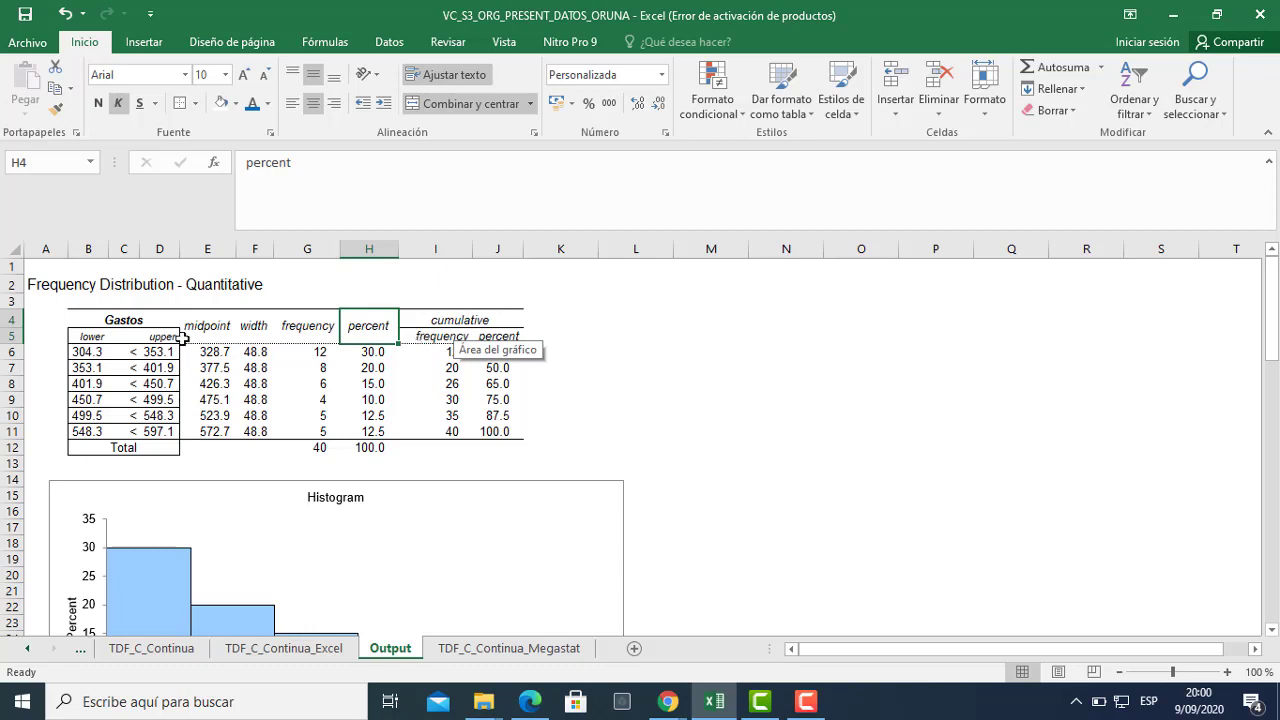
# Centre the contents of the whole table B4:J12 horizontally and make the headings in B4:J5 bold.
pyautogui.moveTo(88, 322)
pyautogui.mouseDown()
pyautogui.moveTo(178, 335)
pyautogui.moveTo(468, 425)
pyautogui.moveTo(485, 442)
pyautogui.mouseUp()
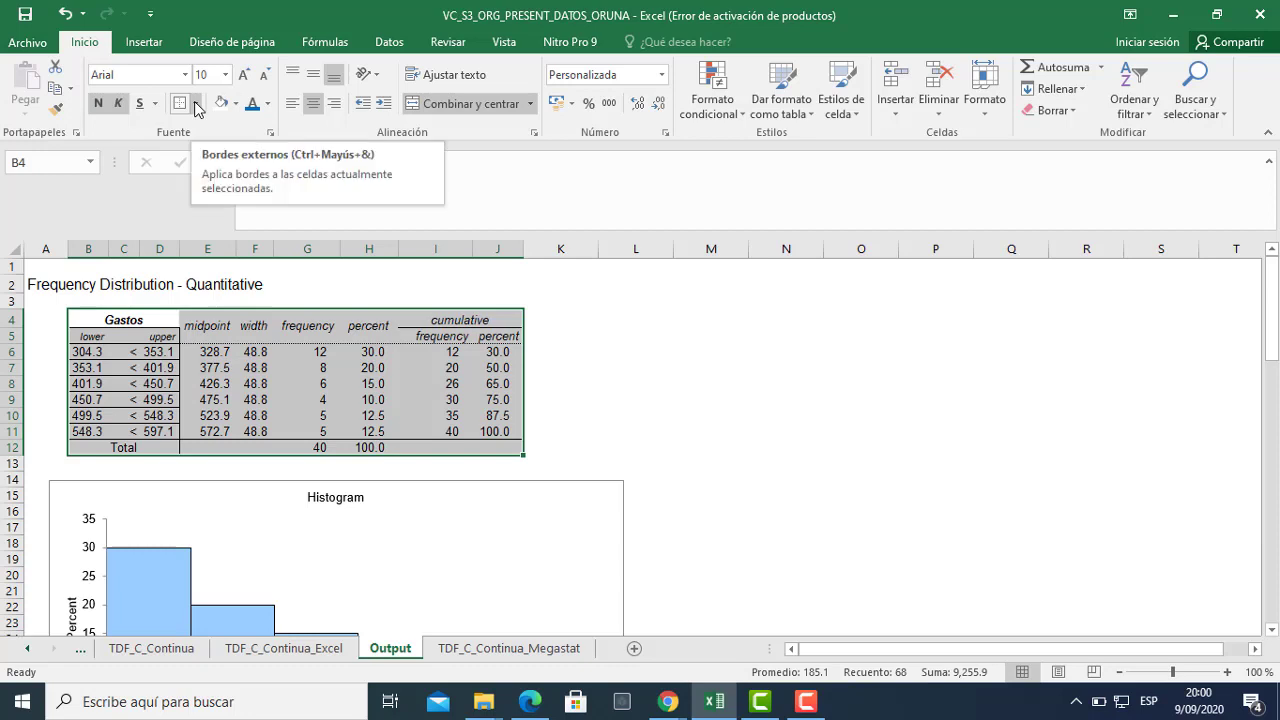
pyautogui.click(313, 104)
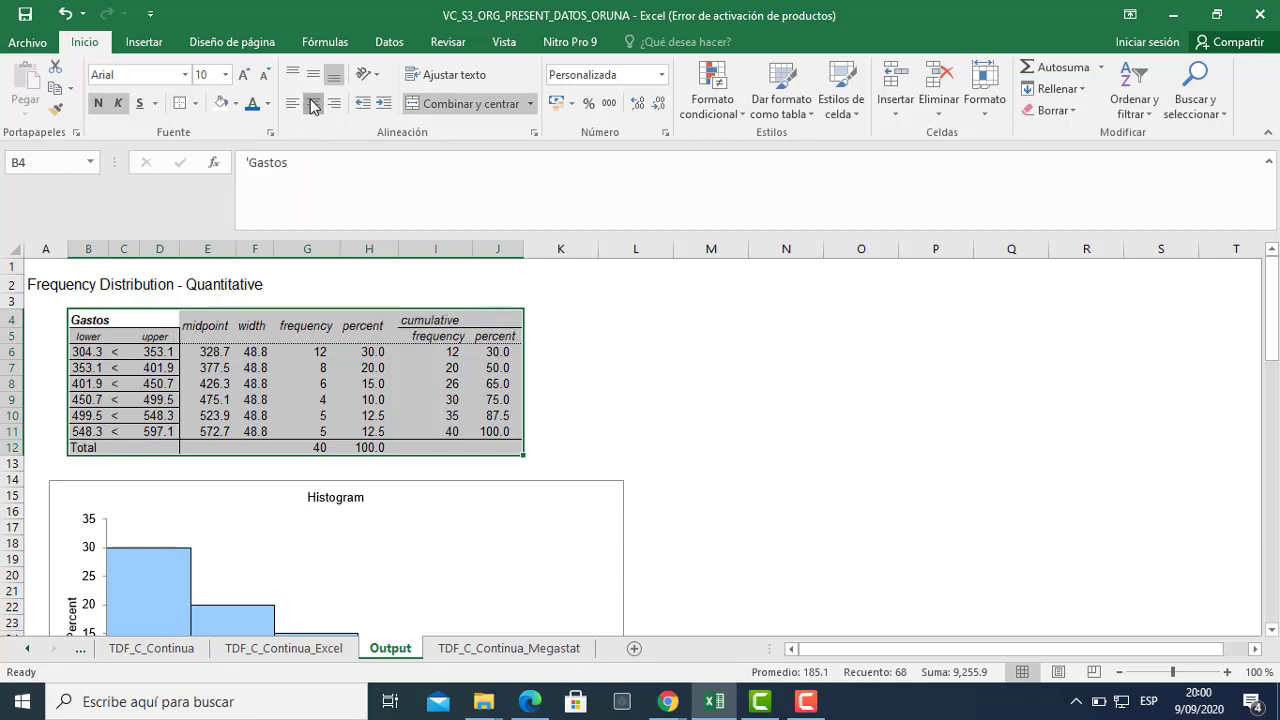
pyautogui.click(313, 104)
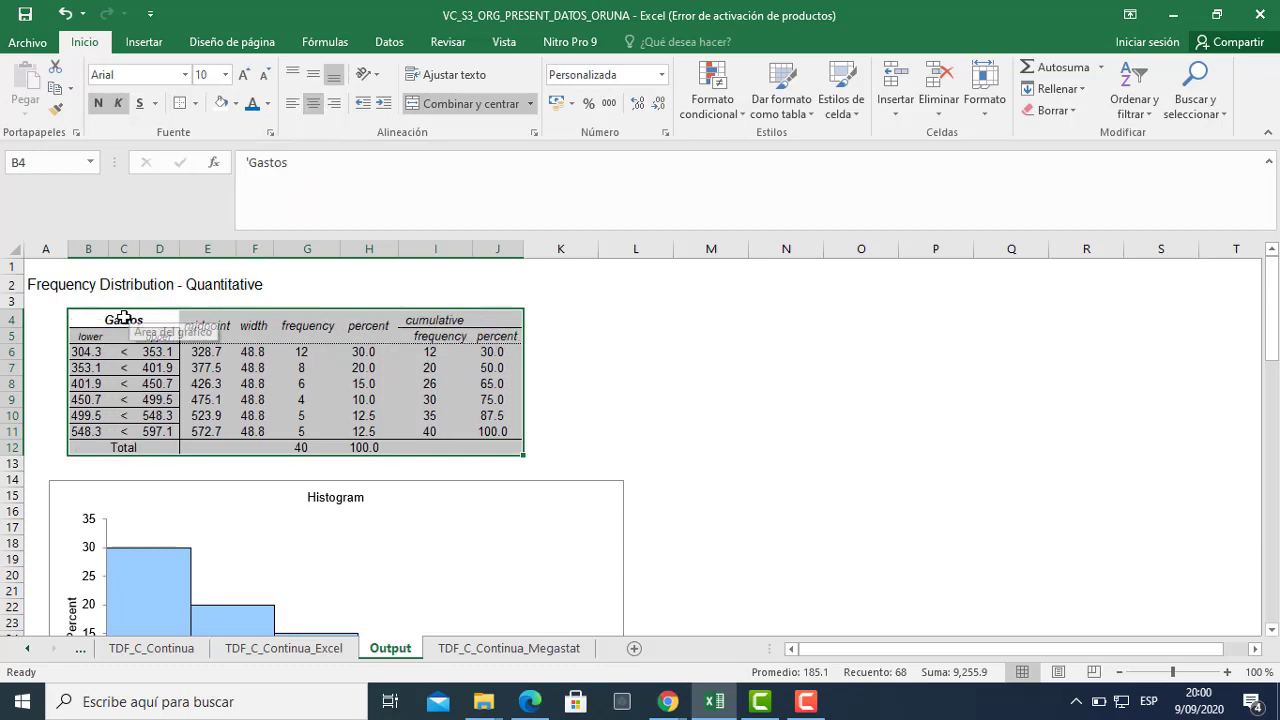
pyautogui.moveTo(125, 318); pyautogui.dragTo(482, 330)
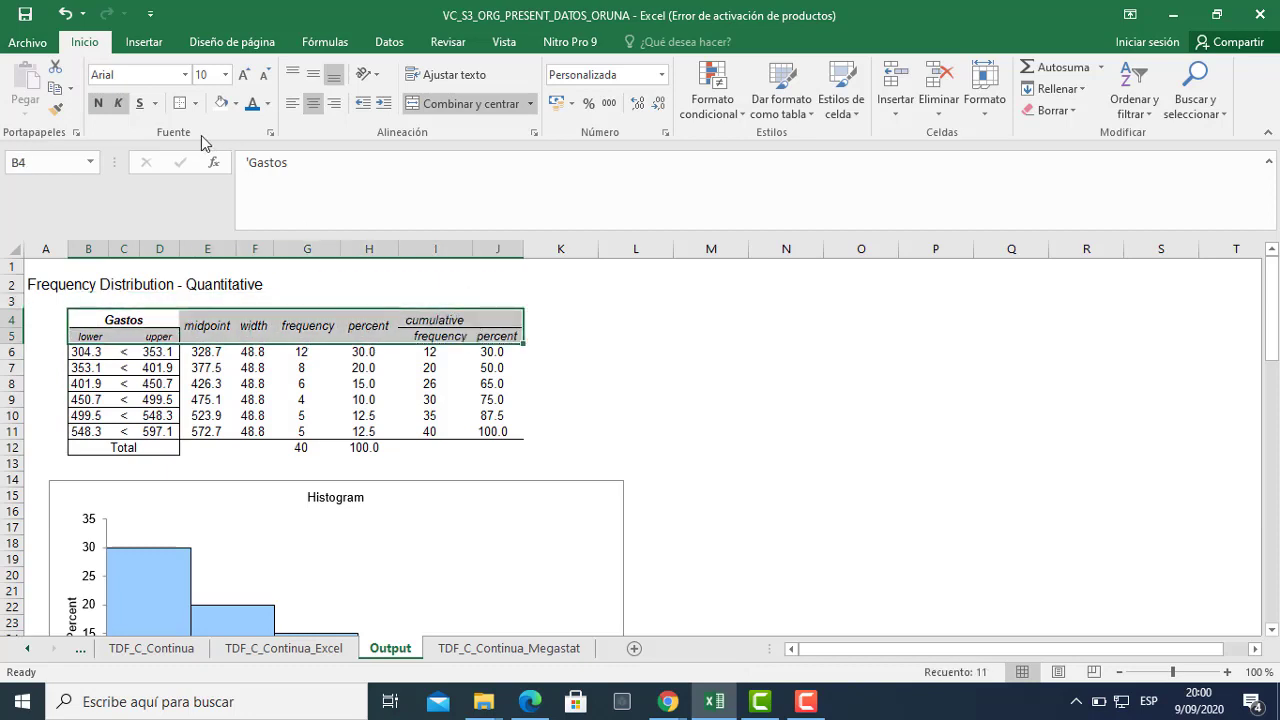
pyautogui.click(95, 104)
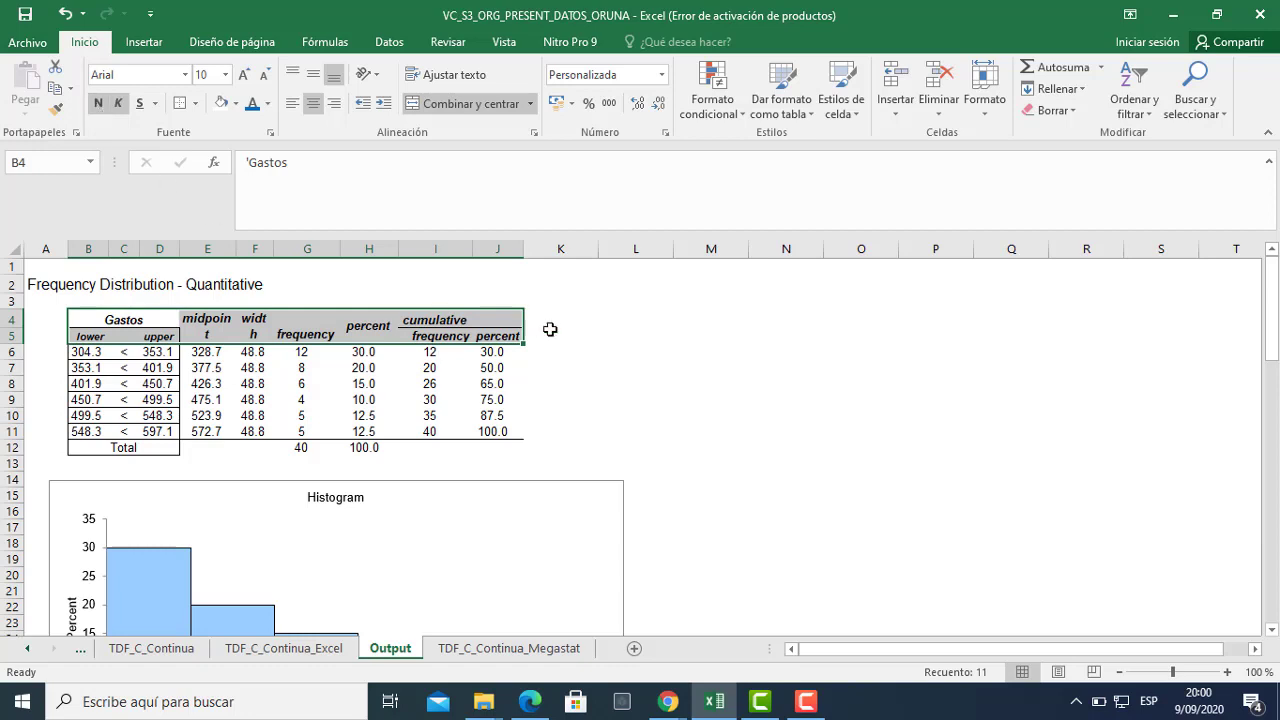
pyautogui.moveTo(680, 366); pyautogui.dragTo(677, 352)
# Widen columns E to J equally so the bold headings fit, and move the histogram clear of the table, beyond column K.
pyautogui.click(207, 250)
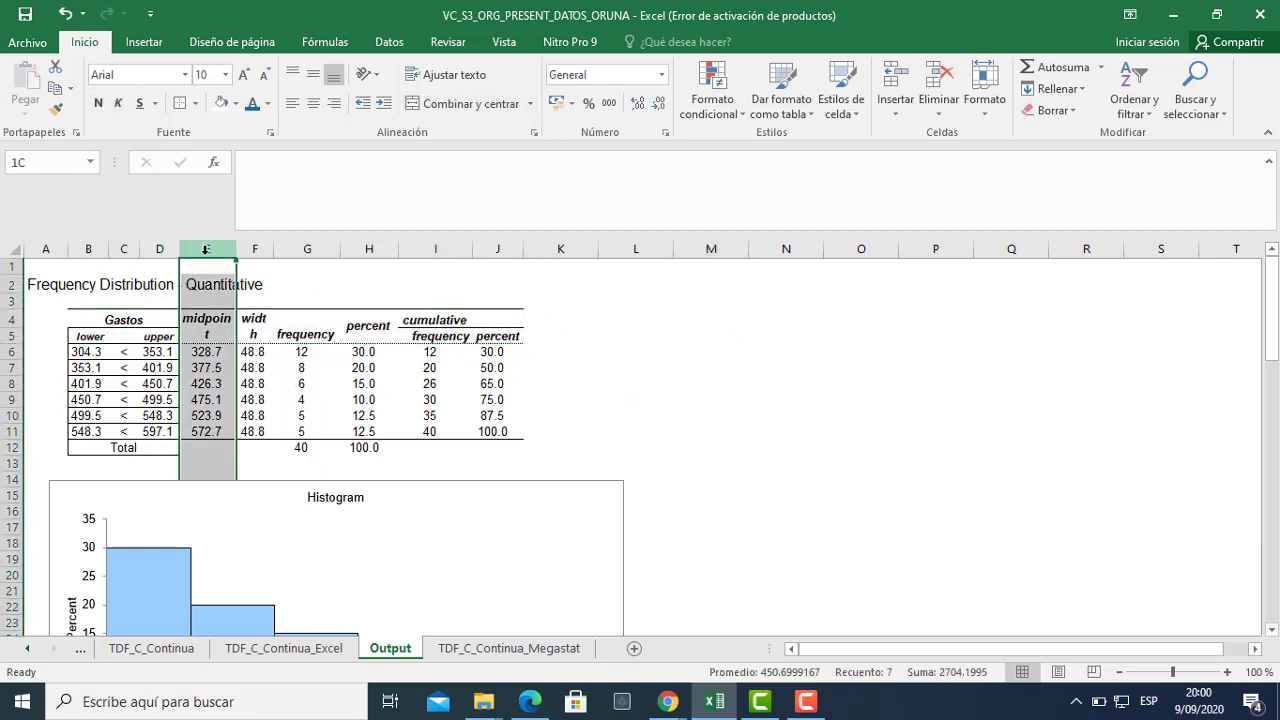
pyautogui.moveTo(235, 260); pyautogui.dragTo(489, 297)
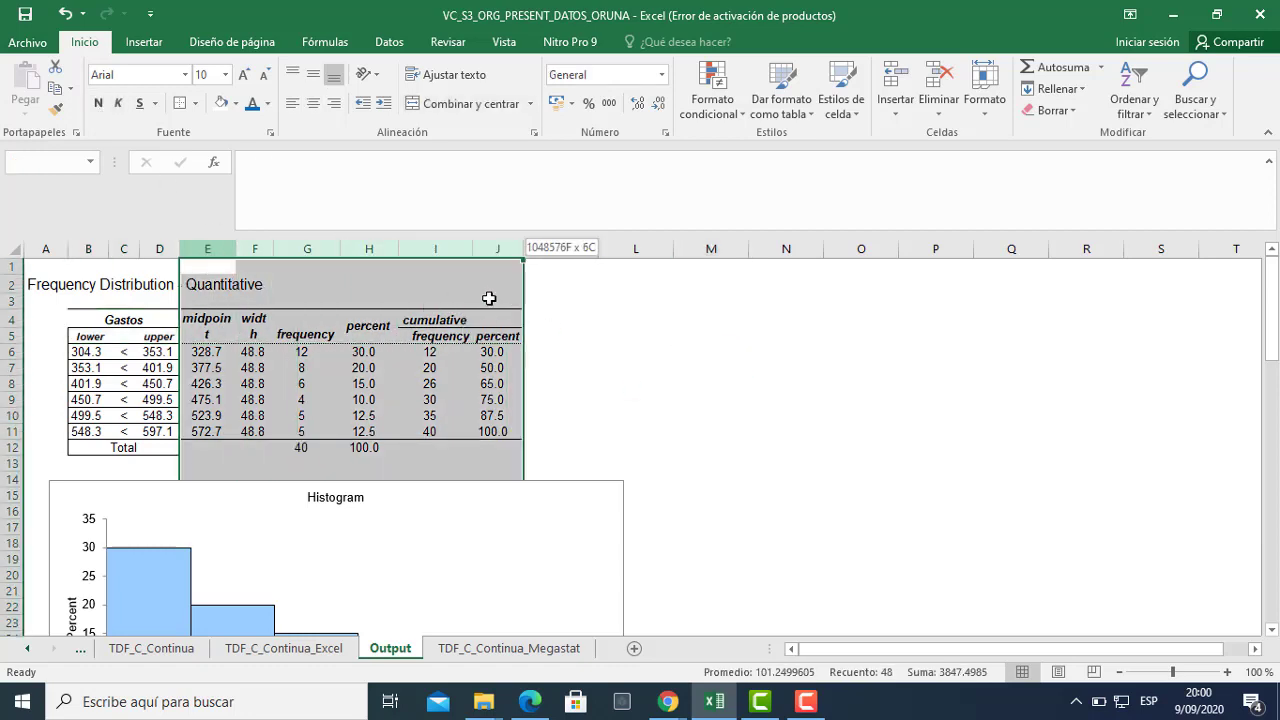
pyautogui.moveTo(233, 248); pyautogui.dragTo(260, 249)
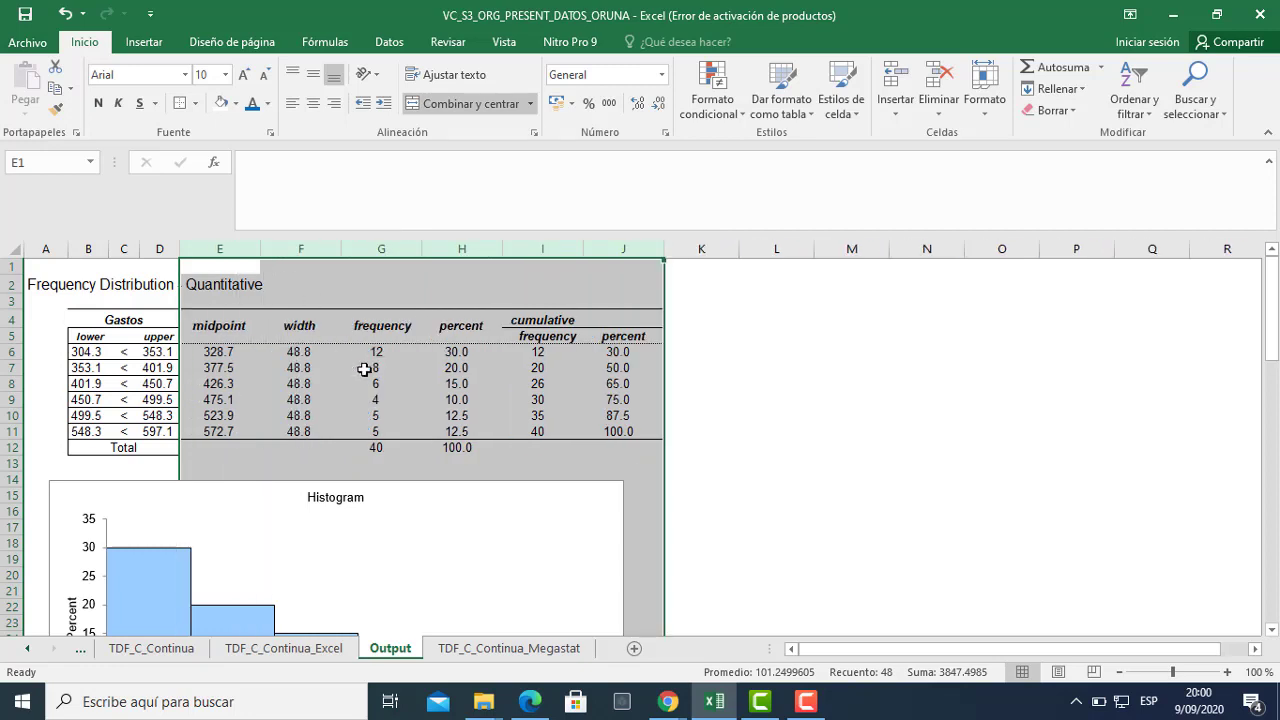
pyautogui.click(397, 462)
pyautogui.moveTo(90, 508); pyautogui.dragTo(790, 340)
pyautogui.click(190, 539)
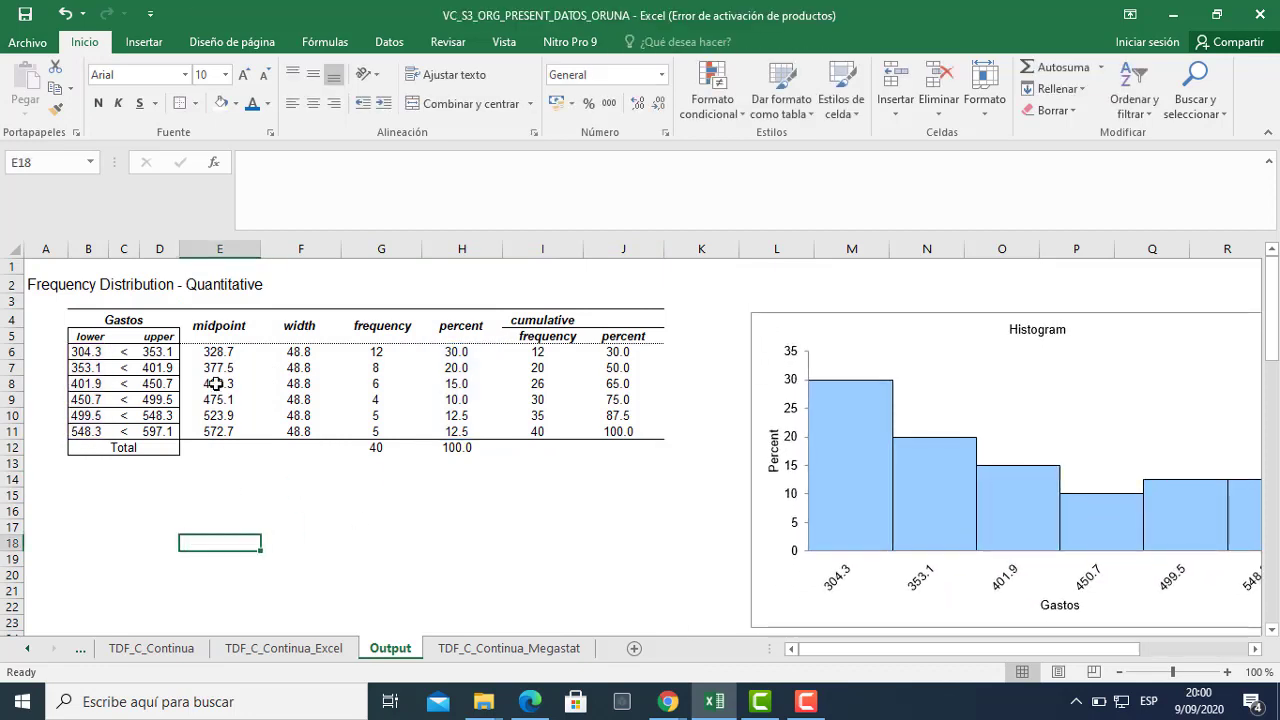
# Apply all borders to the table cells E4:J12.
pyautogui.moveTo(206, 323); pyautogui.dragTo(602, 452)
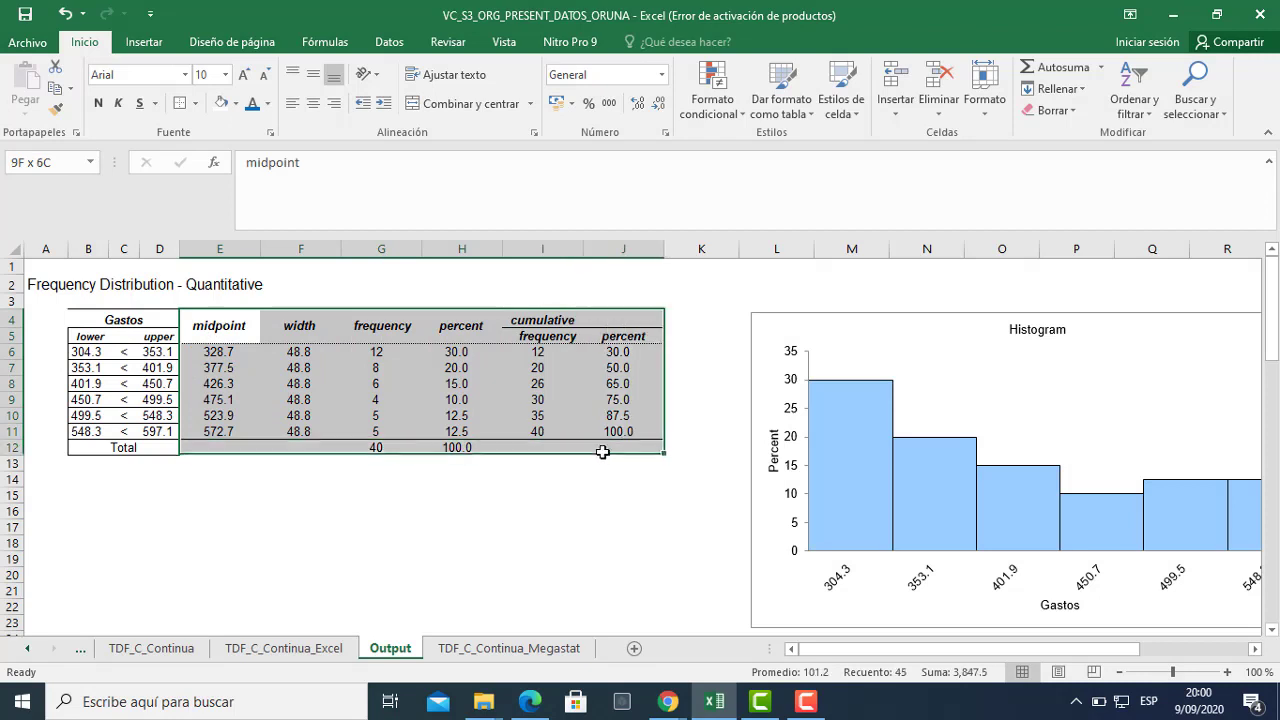
pyautogui.click(195, 103)
pyautogui.click(200, 263)
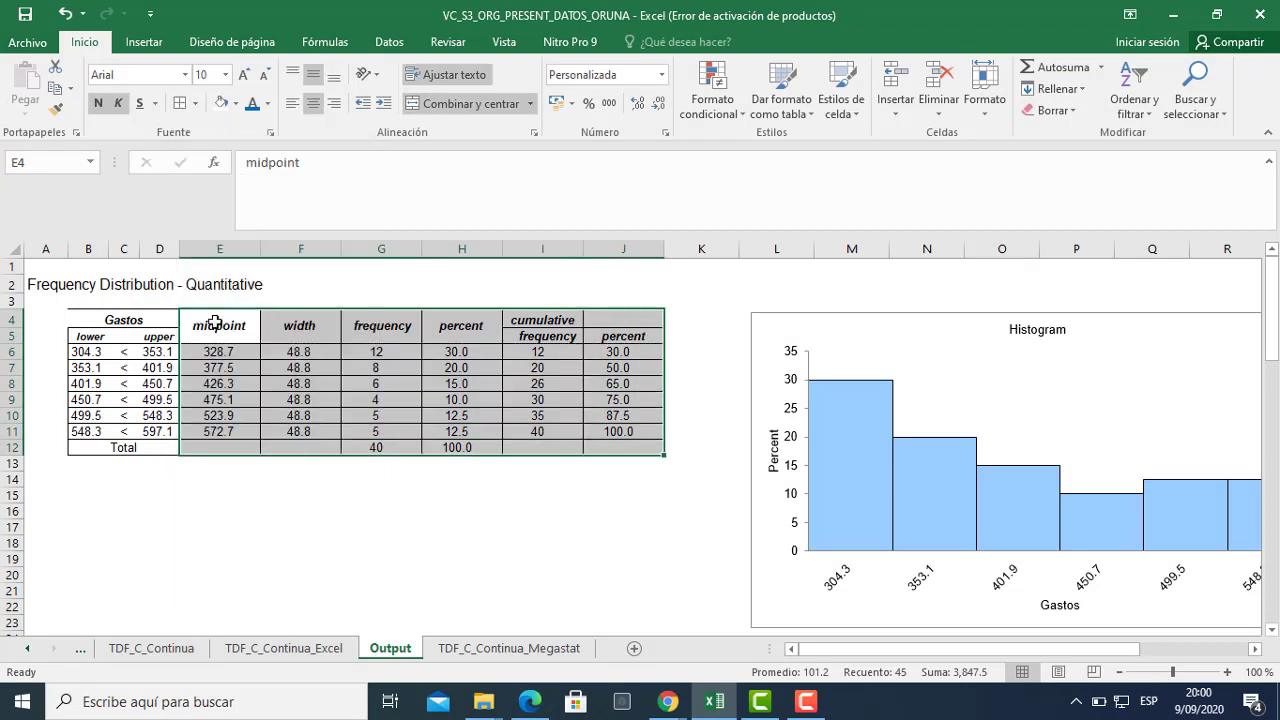
pyautogui.click(88, 316)
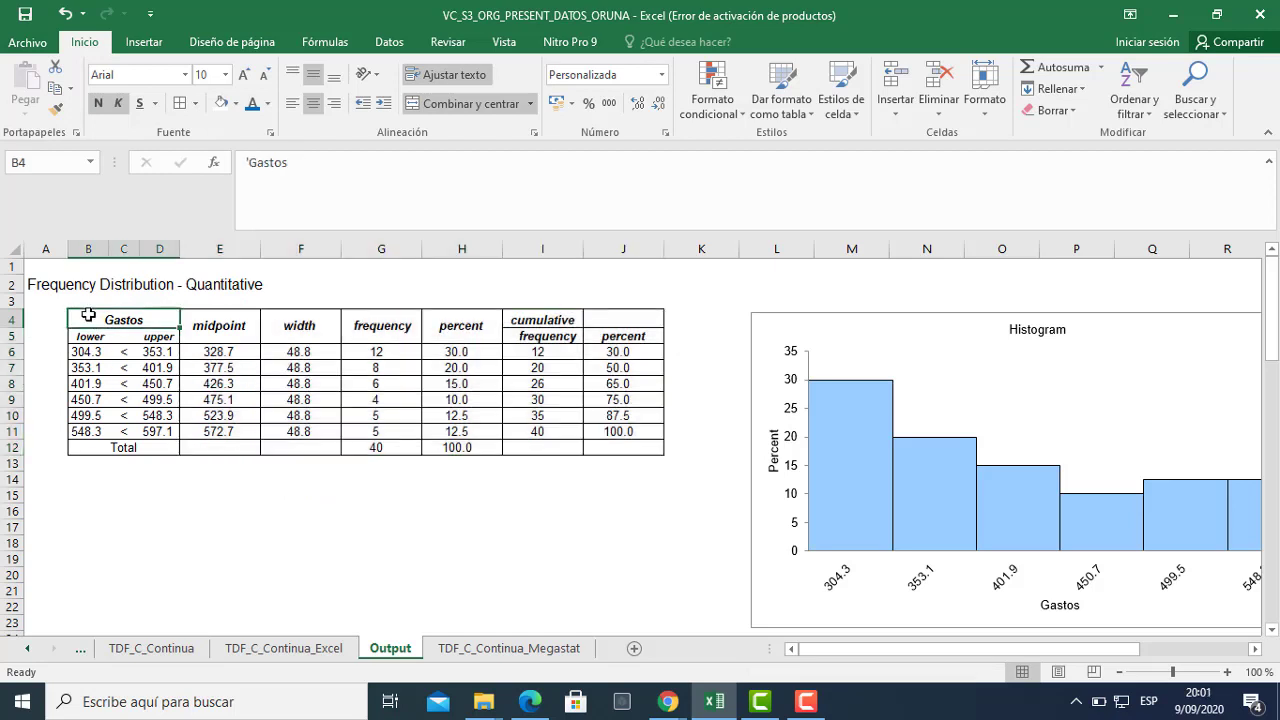
pyautogui.click(166, 515)
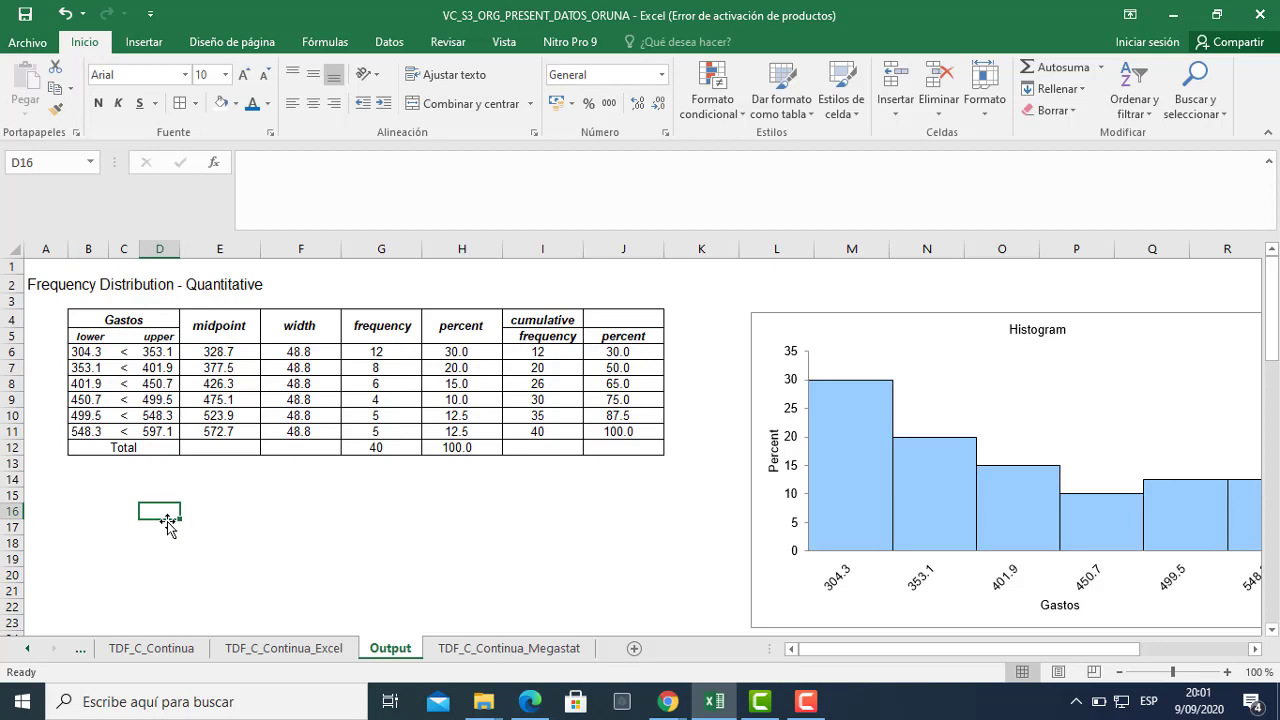
# Replace the midpoint heading in E4 with "Pto Medio o Marca de Clase: xi" and make row 5 taller to fit it.
pyautogui.click(230, 331)
pyautogui.doubleClick(244, 327)
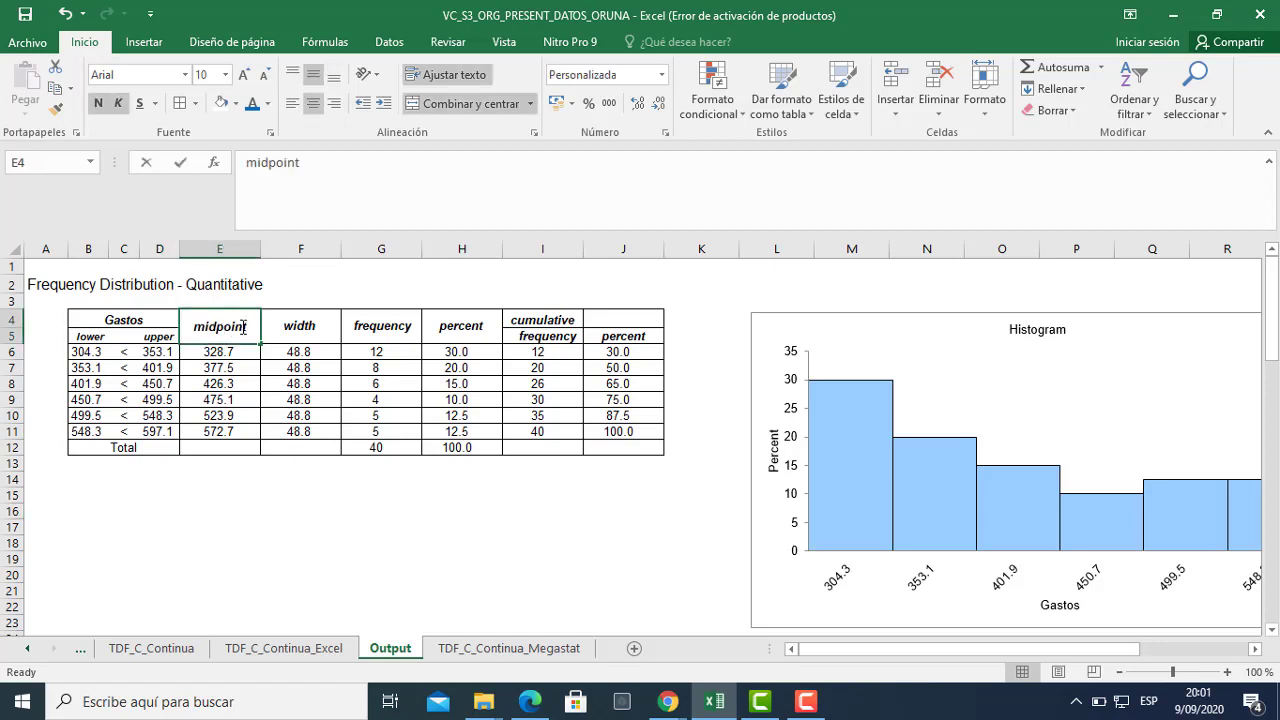
pyautogui.doubleClick(192, 338)
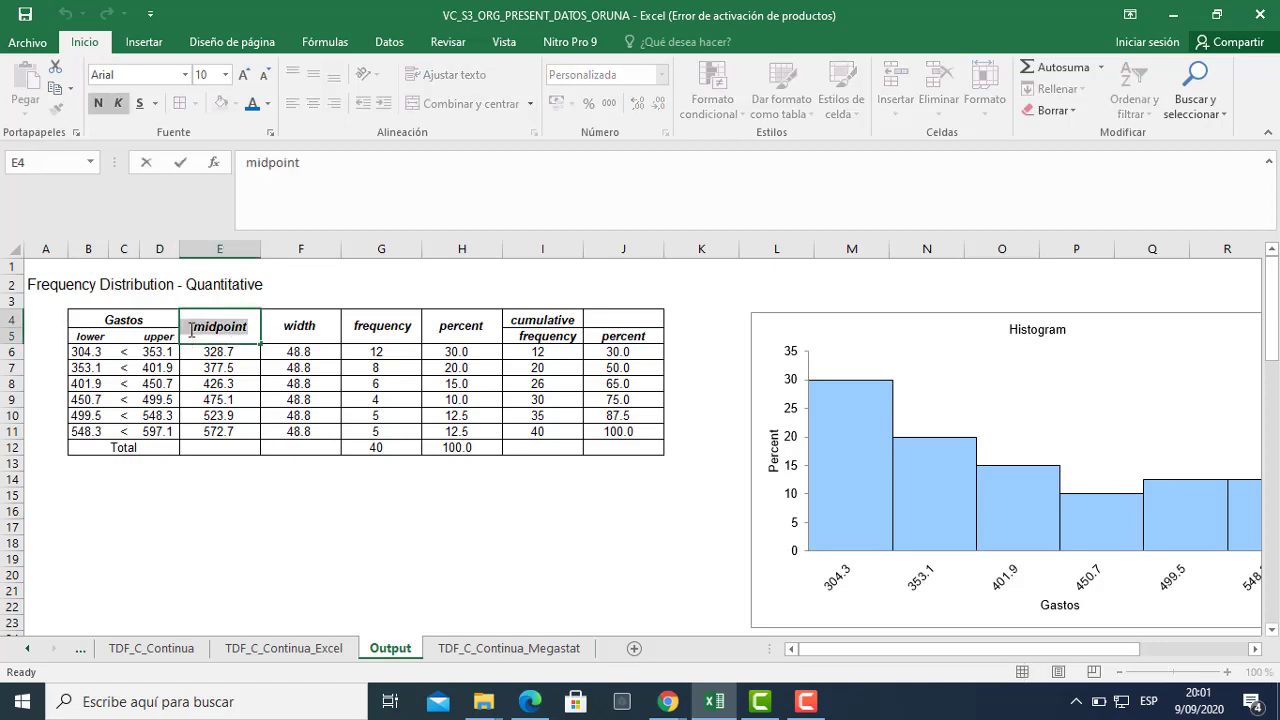
pyautogui.write('Pt')
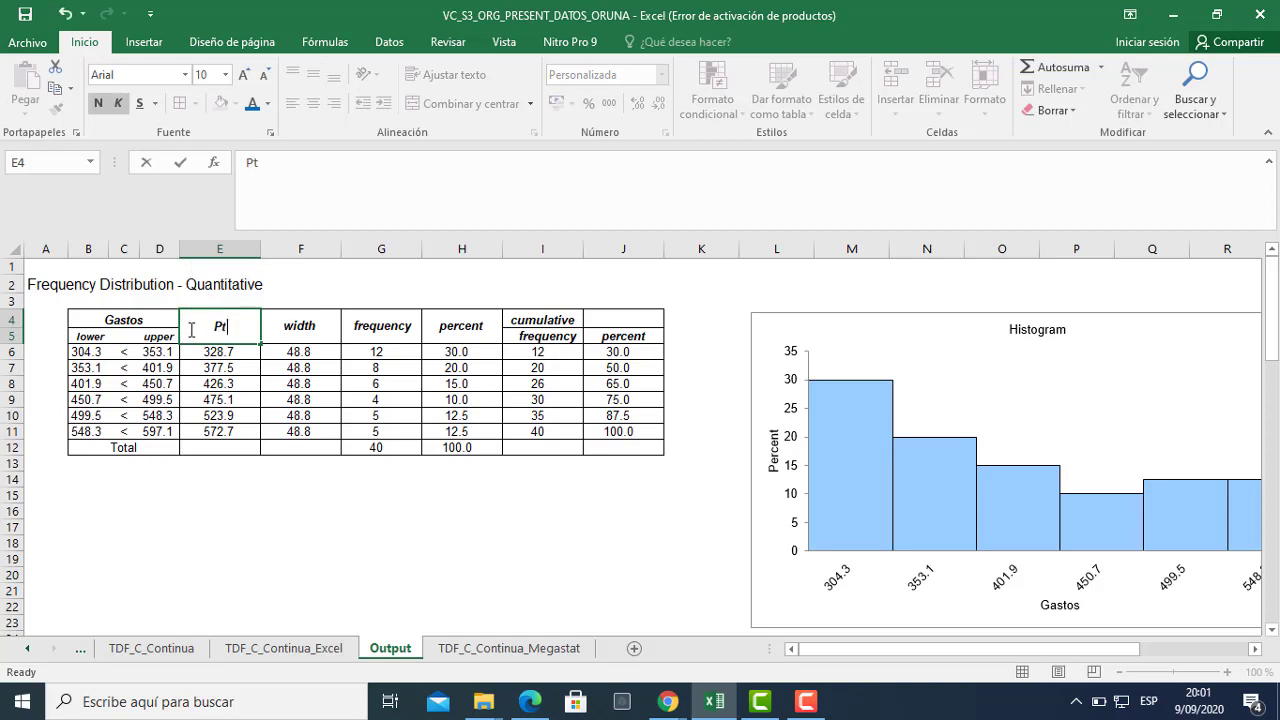
pyautogui.write('o Medio')
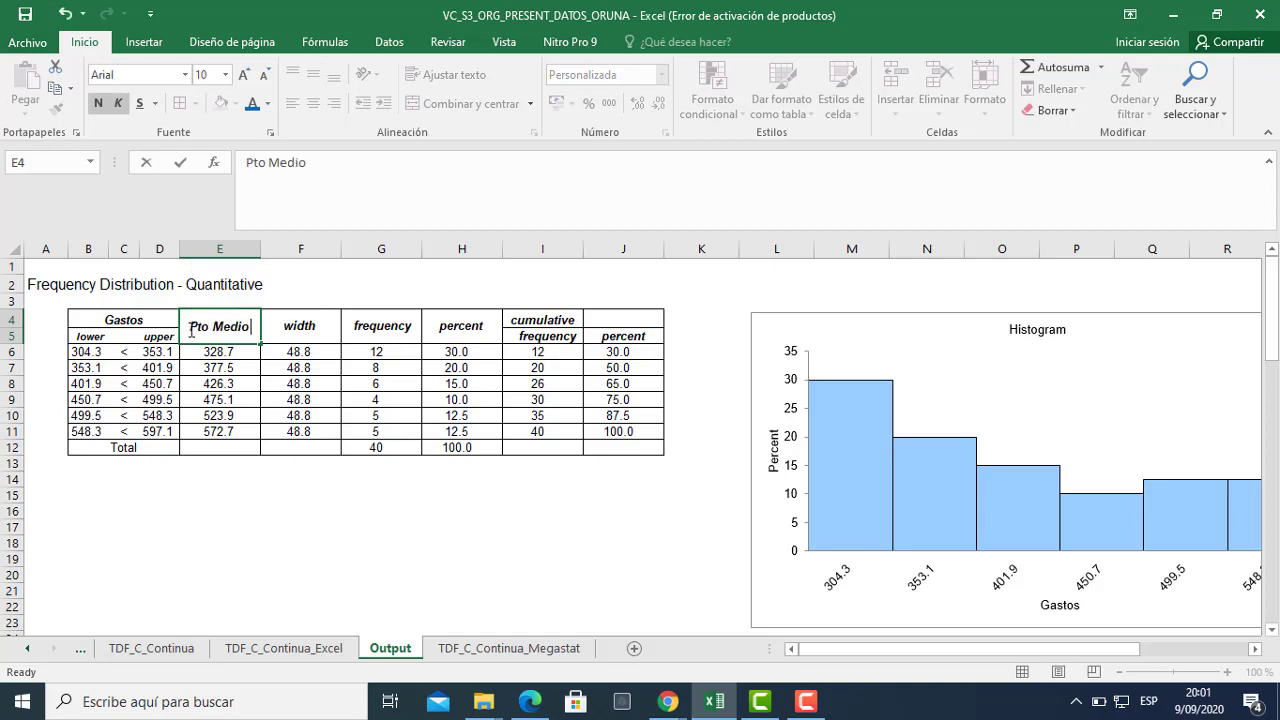
pyautogui.write(' o Marca de Clase')
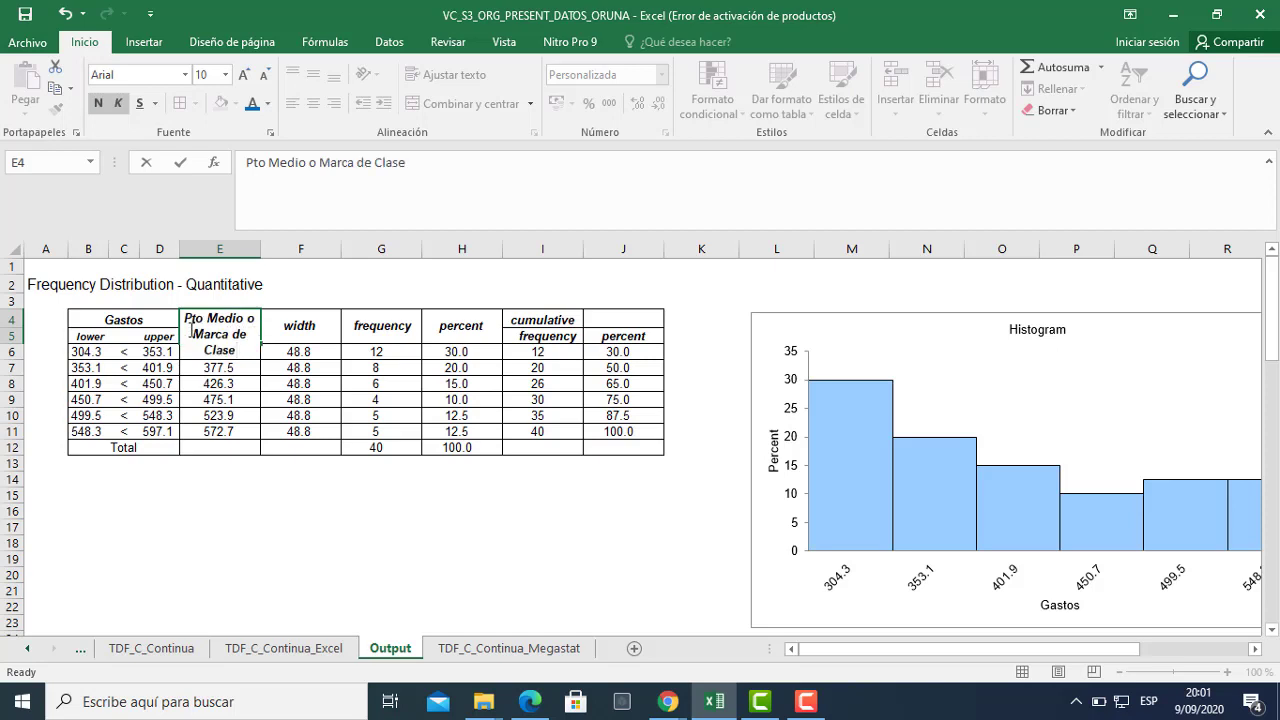
pyautogui.write(':xi')
pyautogui.press('BackSpace')
pyautogui.press('BackSpace')
pyautogui.write('xi')
pyautogui.press('Return')
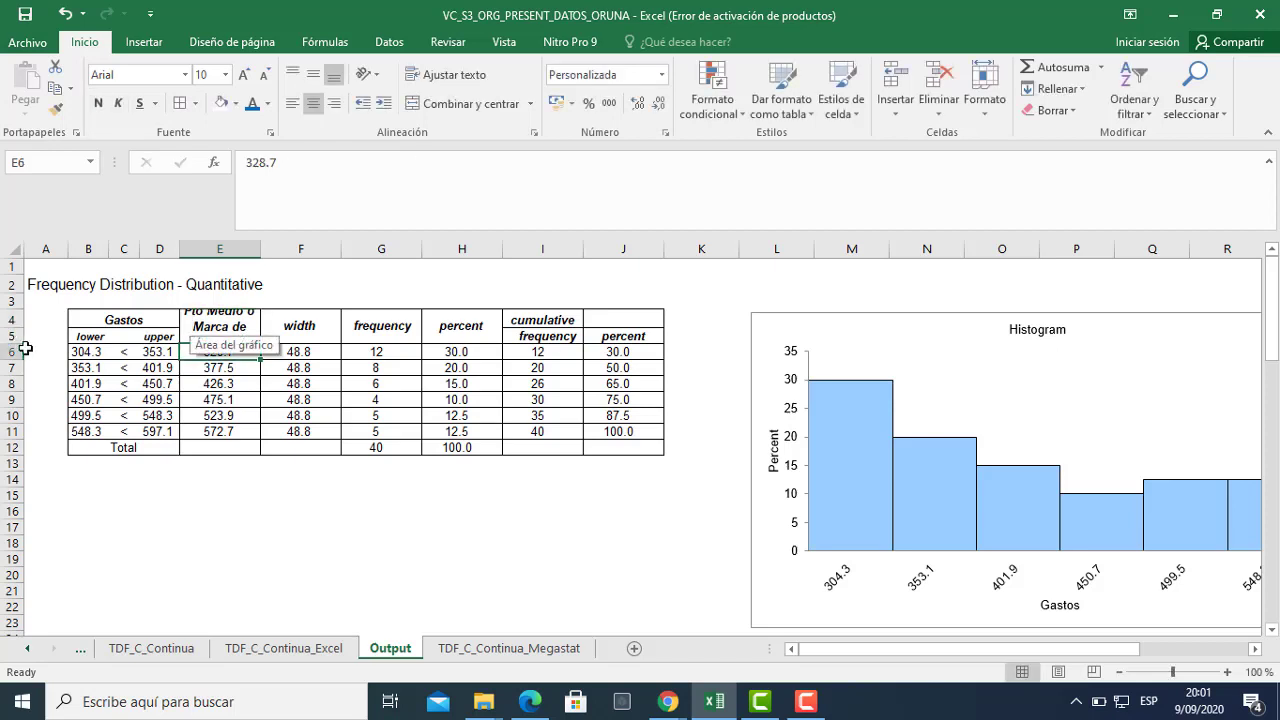
pyautogui.moveTo(18, 343); pyautogui.dragTo(18, 352)
pyautogui.click(224, 340)
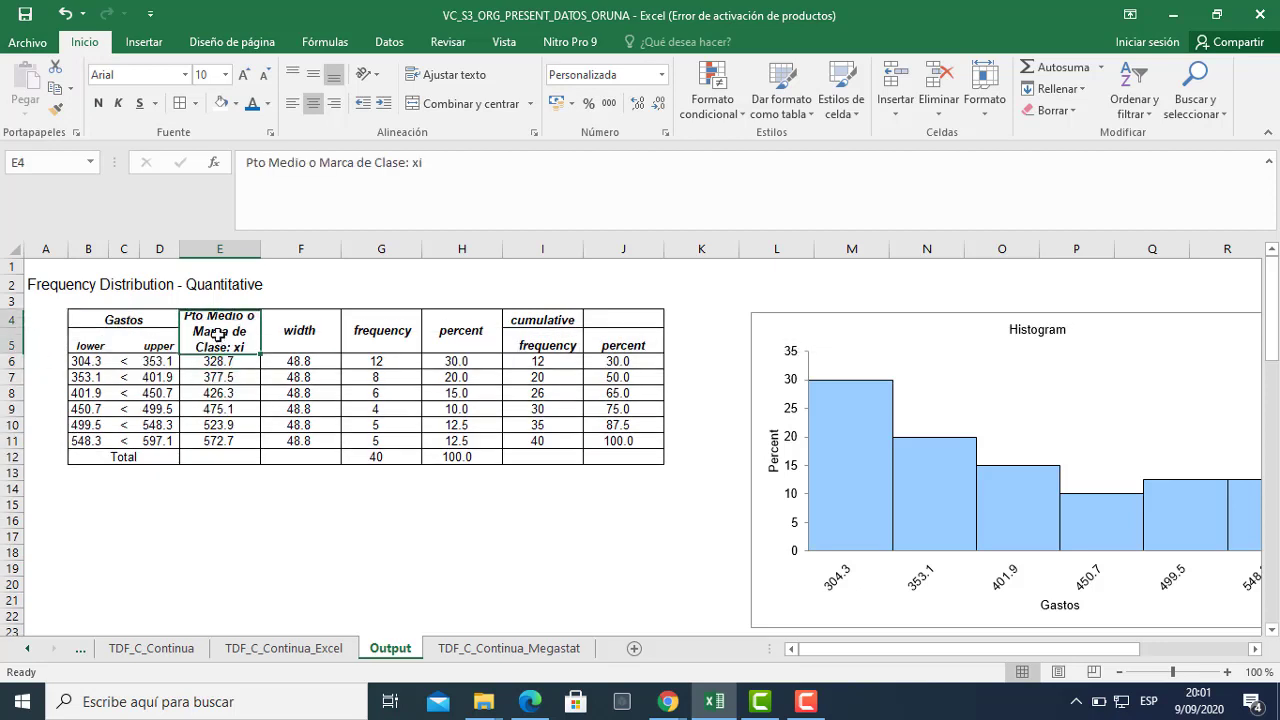
# Replace the frequency heading in G4 with "Clientes: fi".
pyautogui.click(290, 332)
pyautogui.click(378, 335)
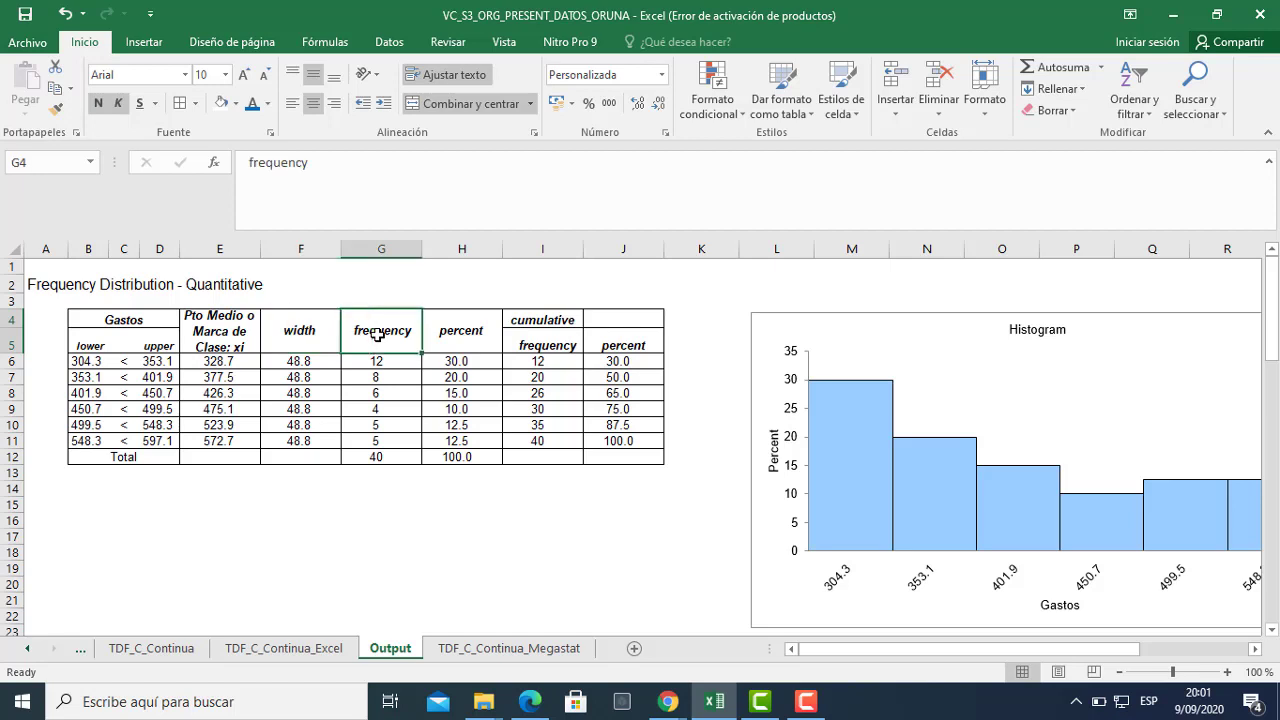
pyautogui.write('Clie')
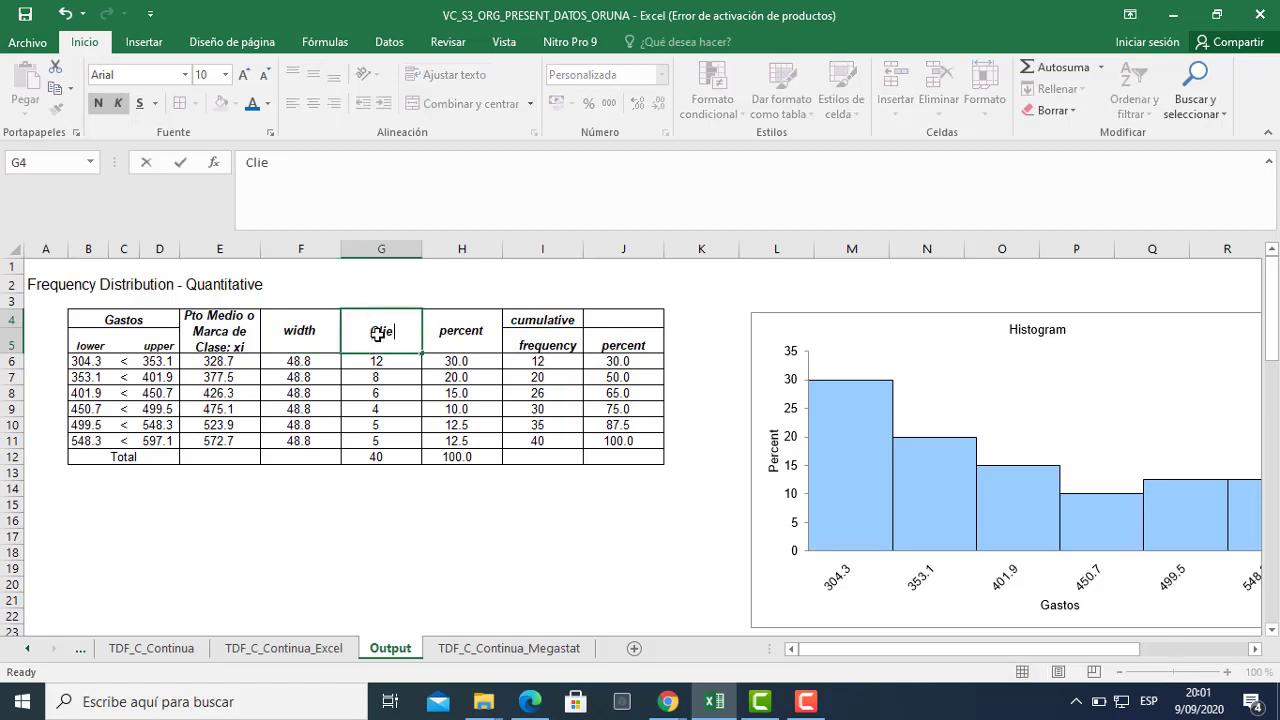
pyautogui.write('ntes: fi')
# Replace the percent heading in H4 with "% Clientes: pi".
pyautogui.click(462, 327)
pyautogui.press('Delete')
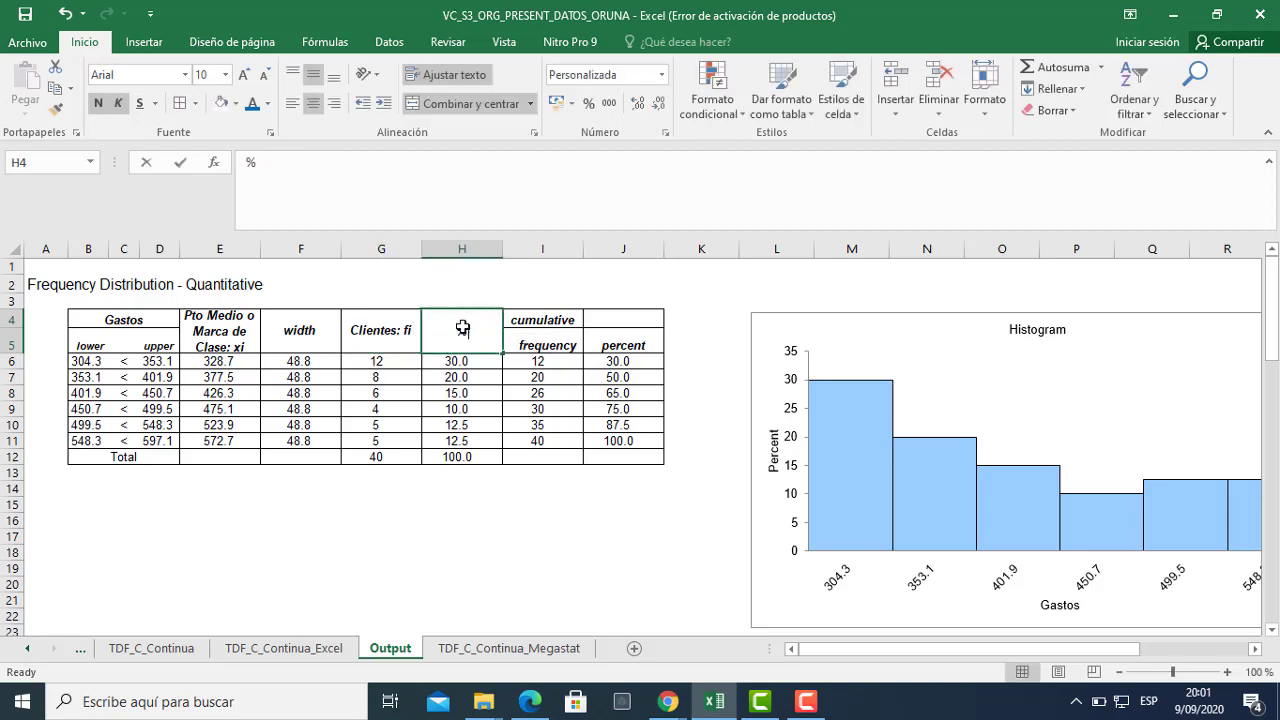
pyautogui.write('% Cl')
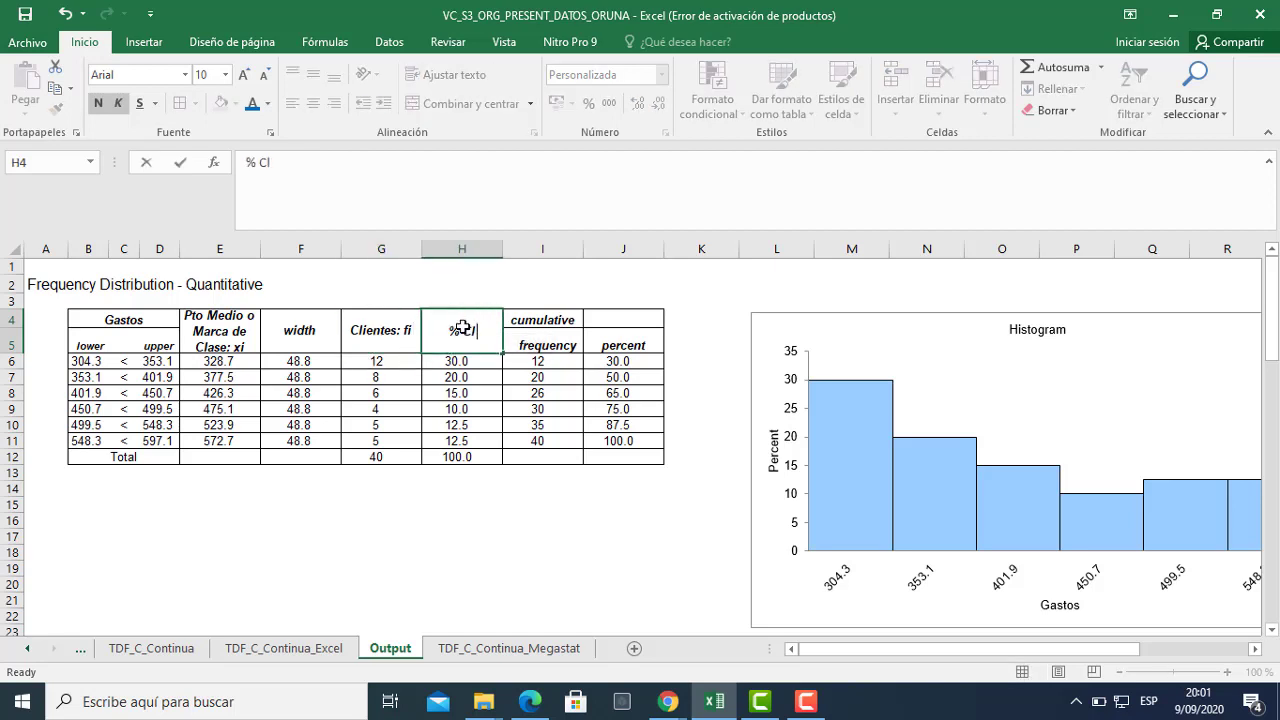
pyautogui.write('ientes: p')
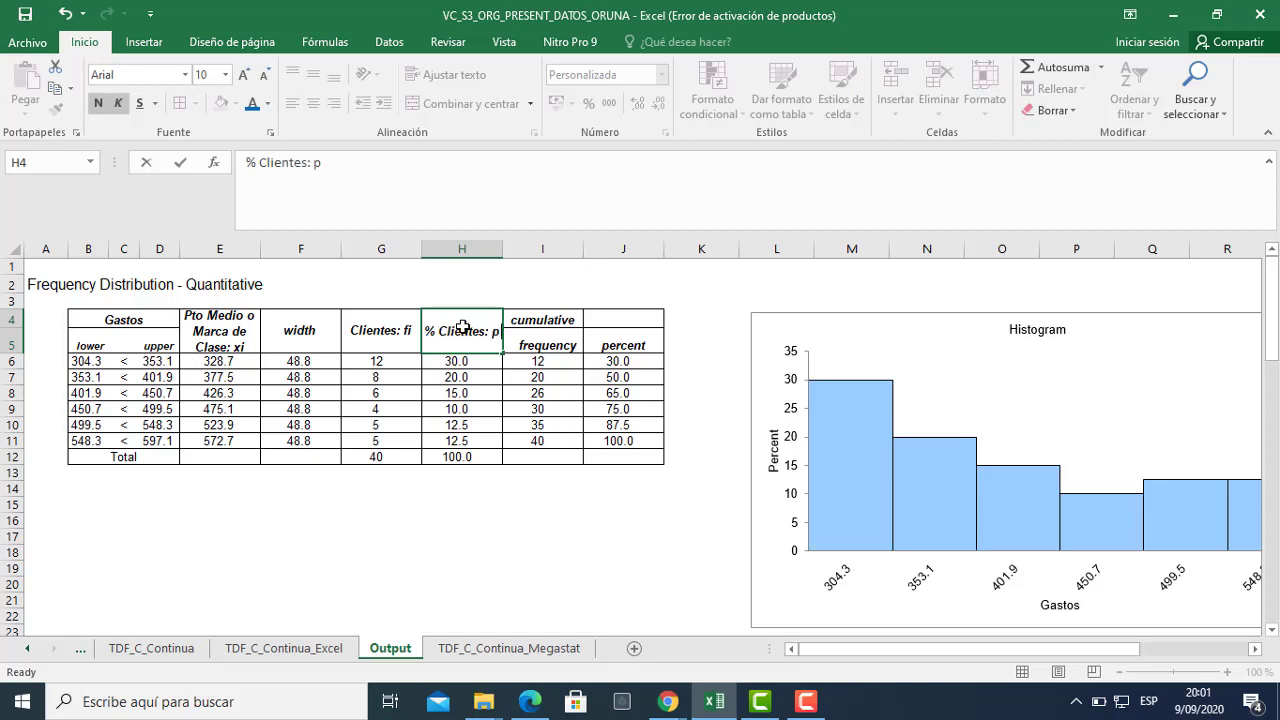
pyautogui.write('i')
# Merge and center cells I4:J4 and replace the cumulative heading with "Acumuladas".
pyautogui.moveTo(531, 318); pyautogui.dragTo(620, 316)
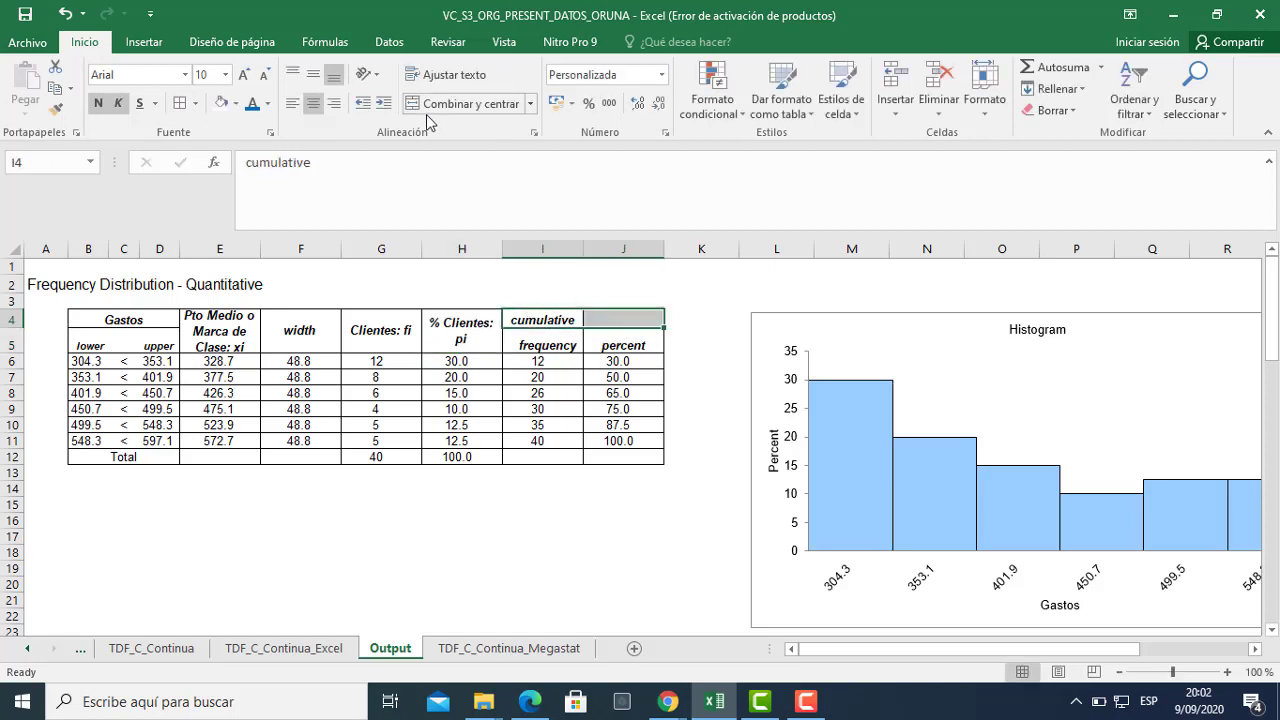
pyautogui.click(432, 103)
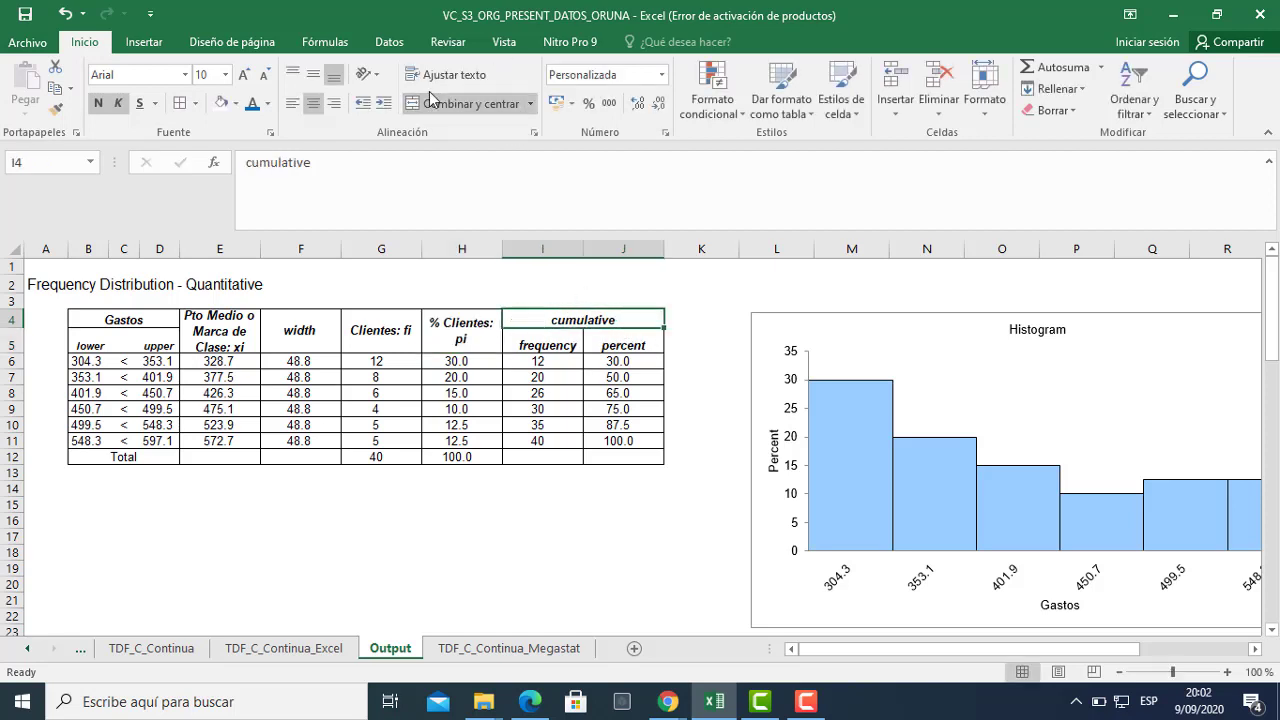
pyautogui.doubleClick(554, 316)
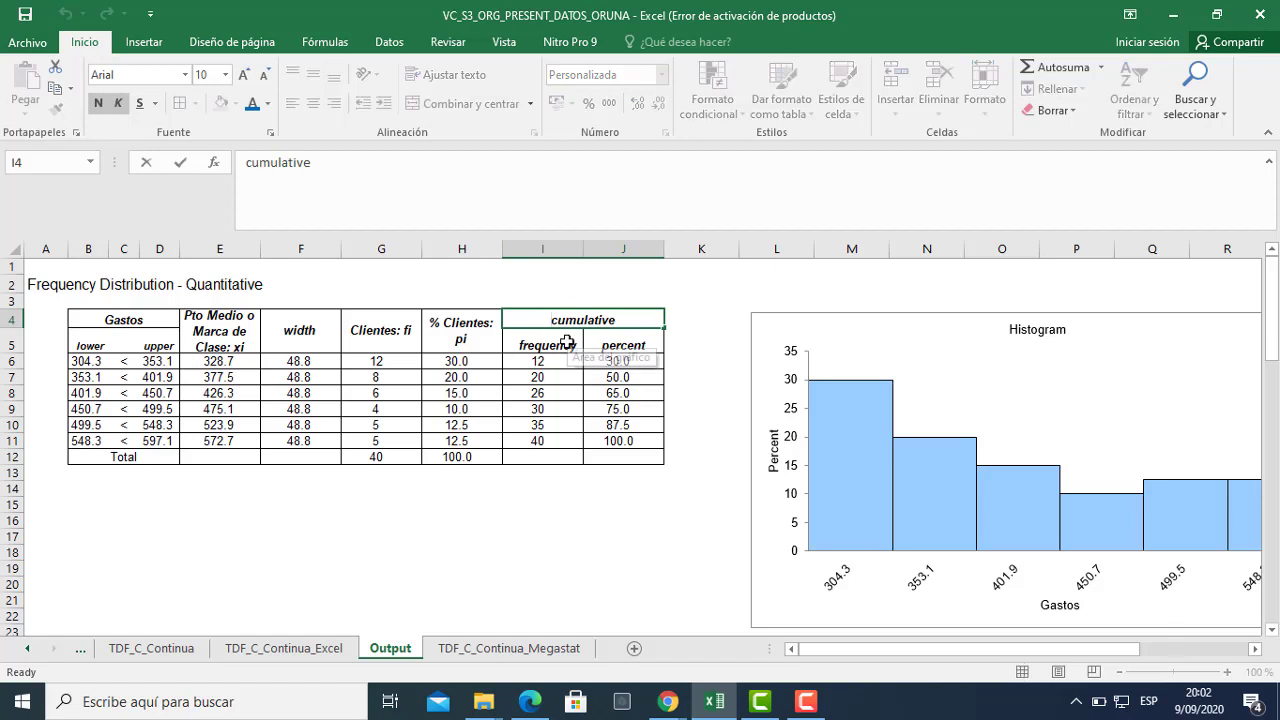
pyautogui.write('A')
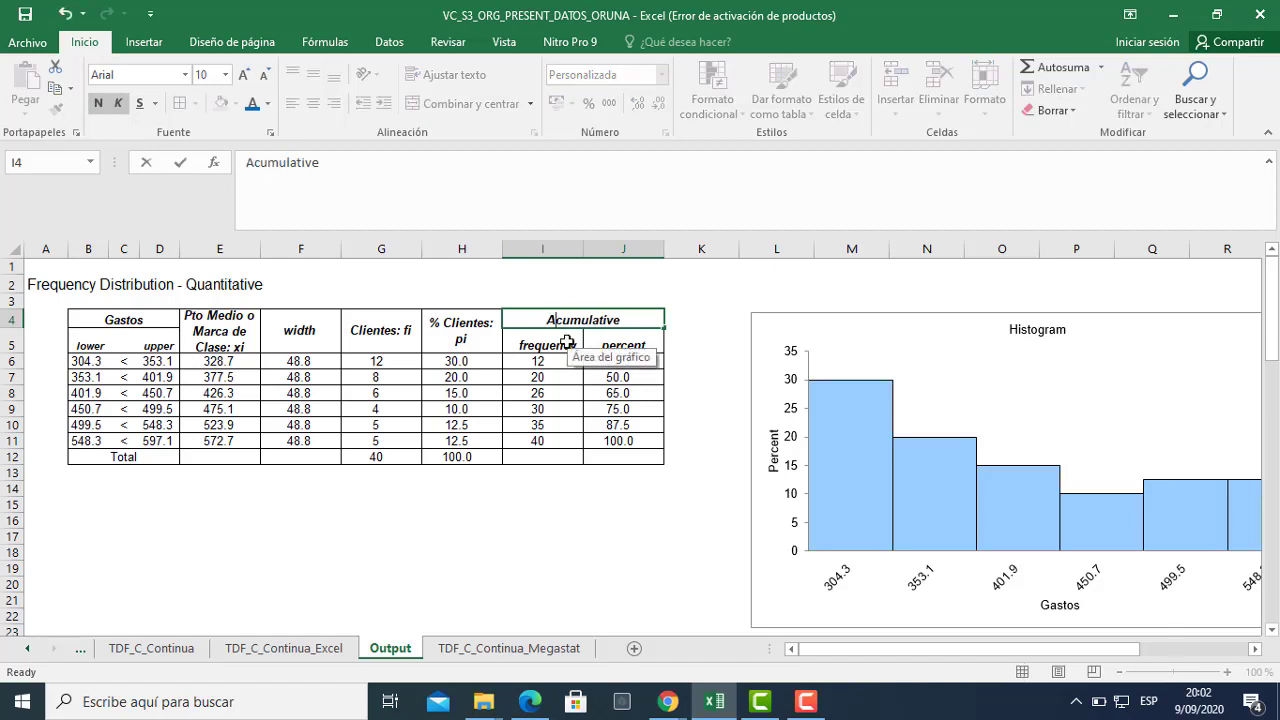
pyautogui.write('cumuladas')
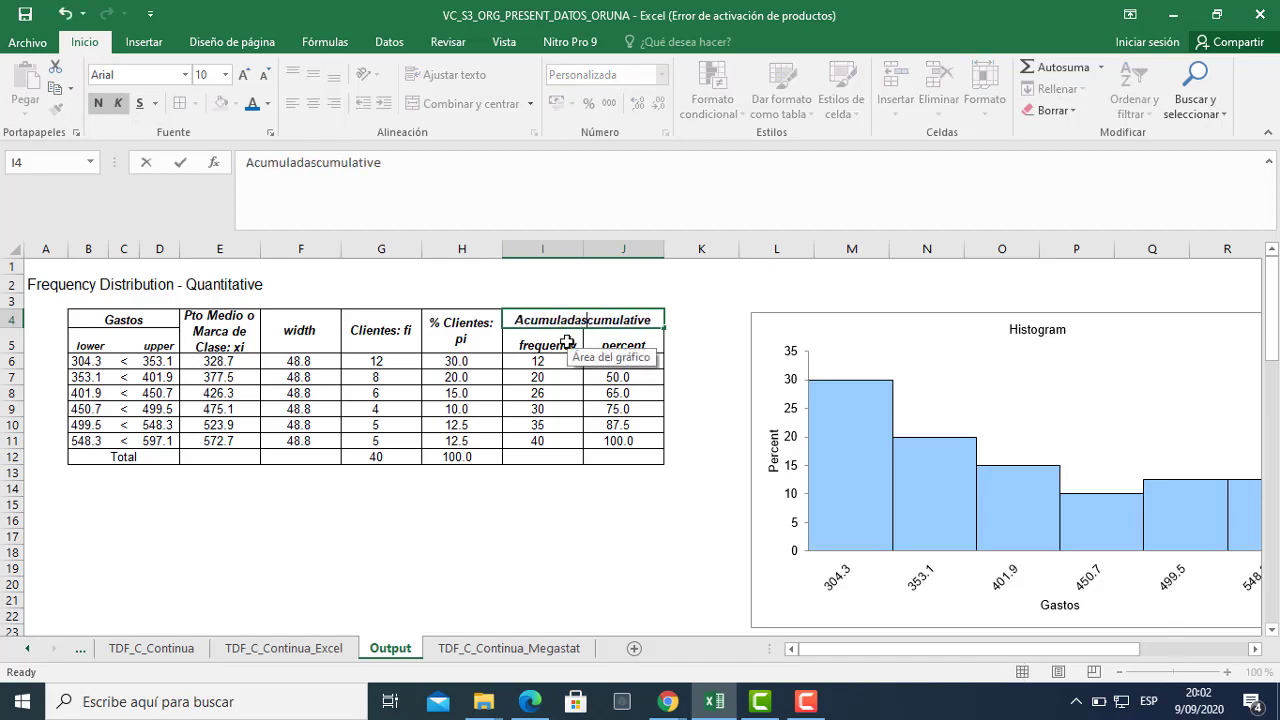
pyautogui.press('Delete')
pyautogui.press('Delete')
pyautogui.press('Delete')
pyautogui.press('Delete')
pyautogui.press('Delete')
pyautogui.press('Delete')
pyautogui.press('Delete')
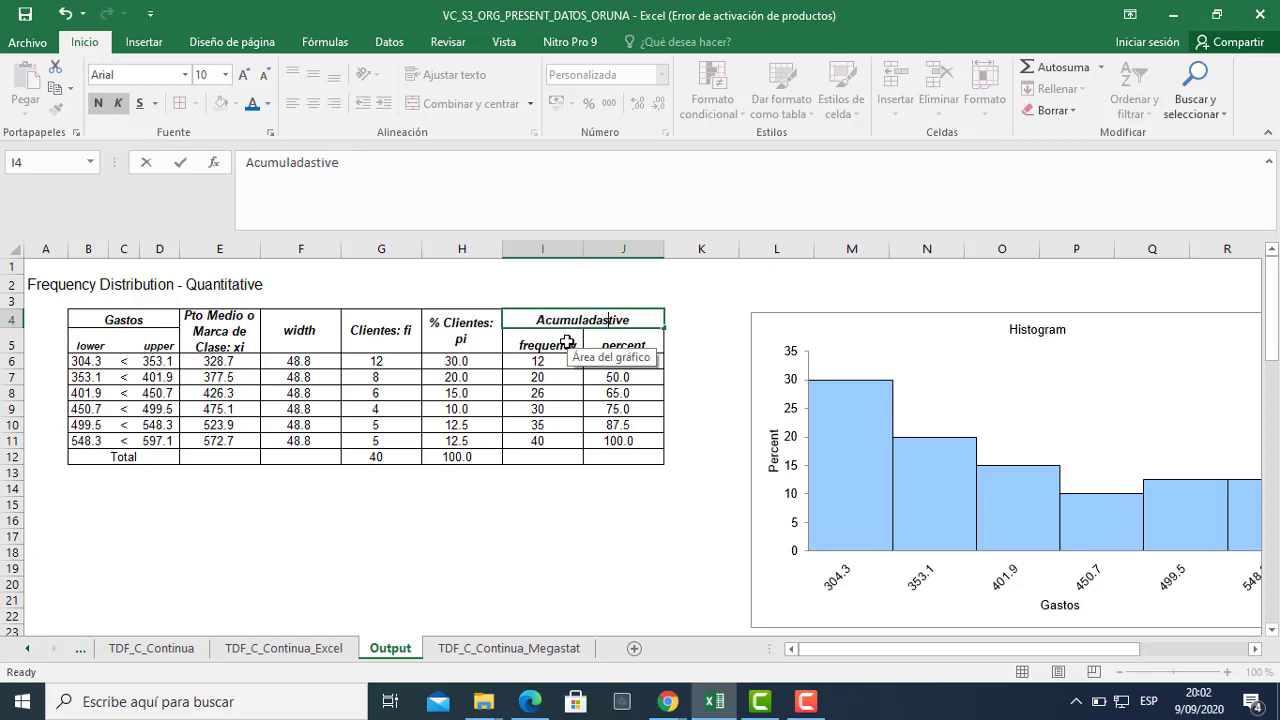
pyautogui.press('Delete')
pyautogui.press('Delete')
pyautogui.press('Delete')
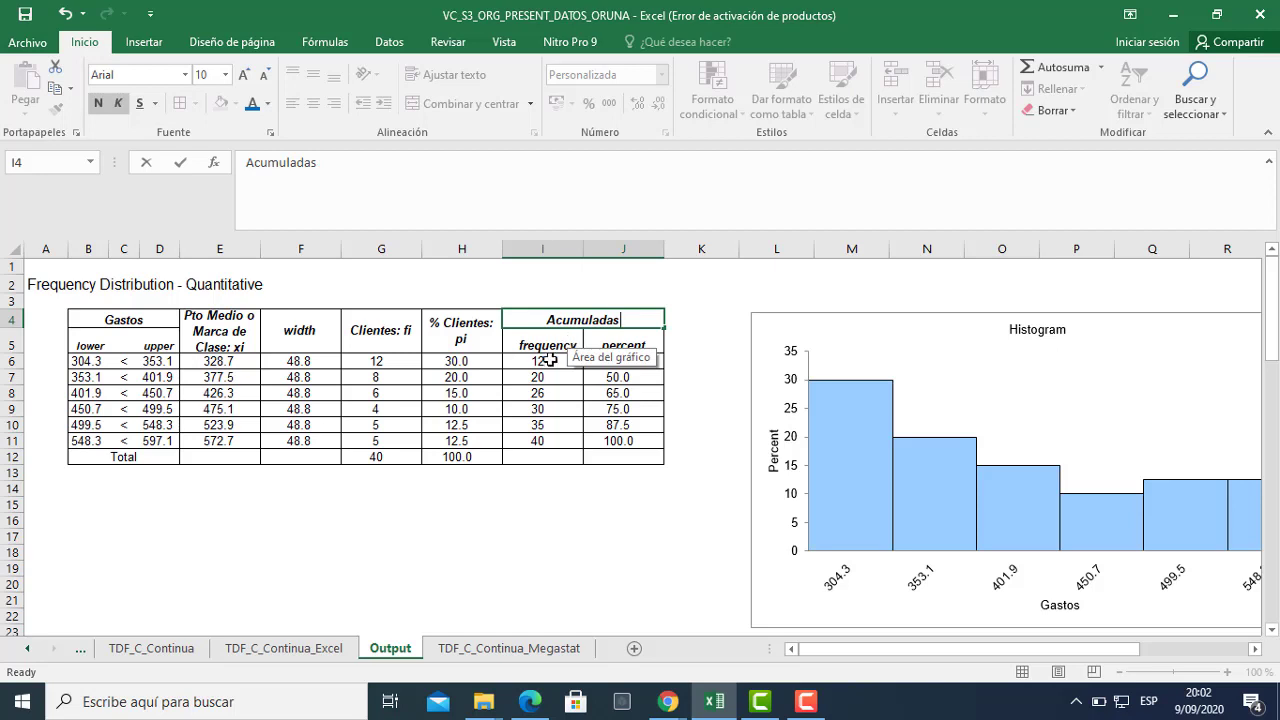
pyautogui.click(537, 347)
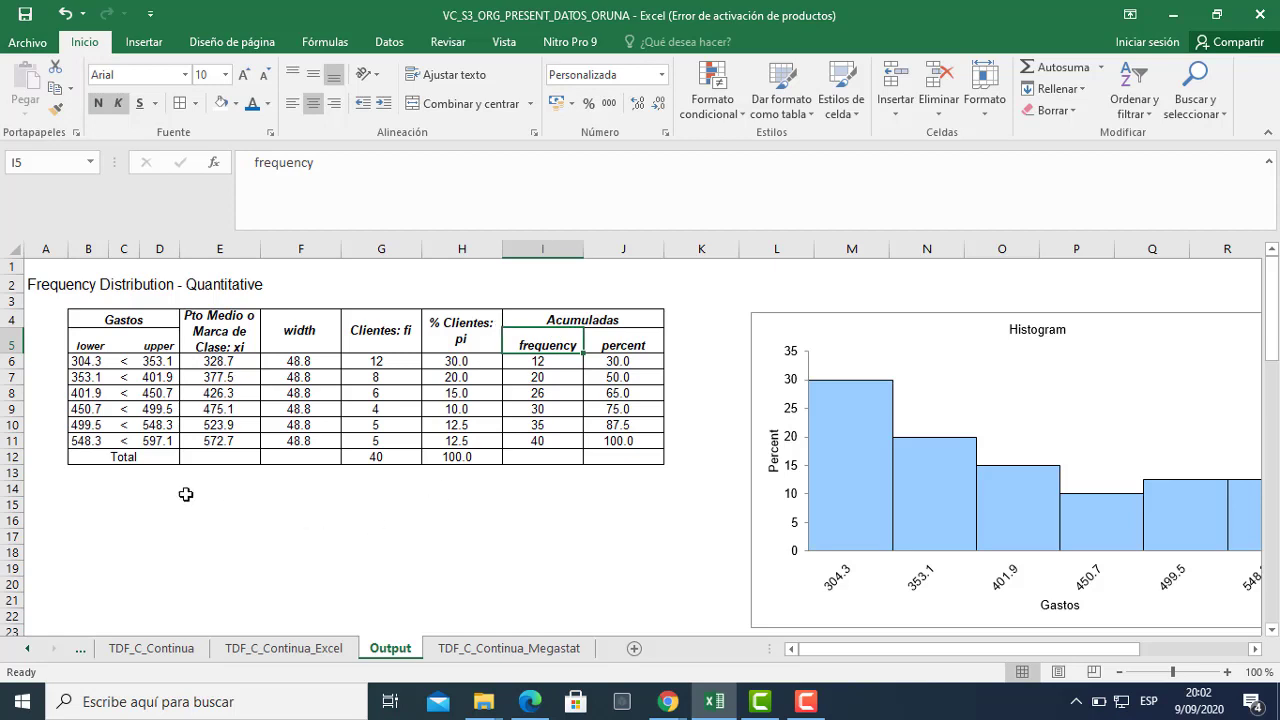
# Fill the total row B12:J12 and the header cells B4:J5 with the lightest gray.
pyautogui.click(115, 474)
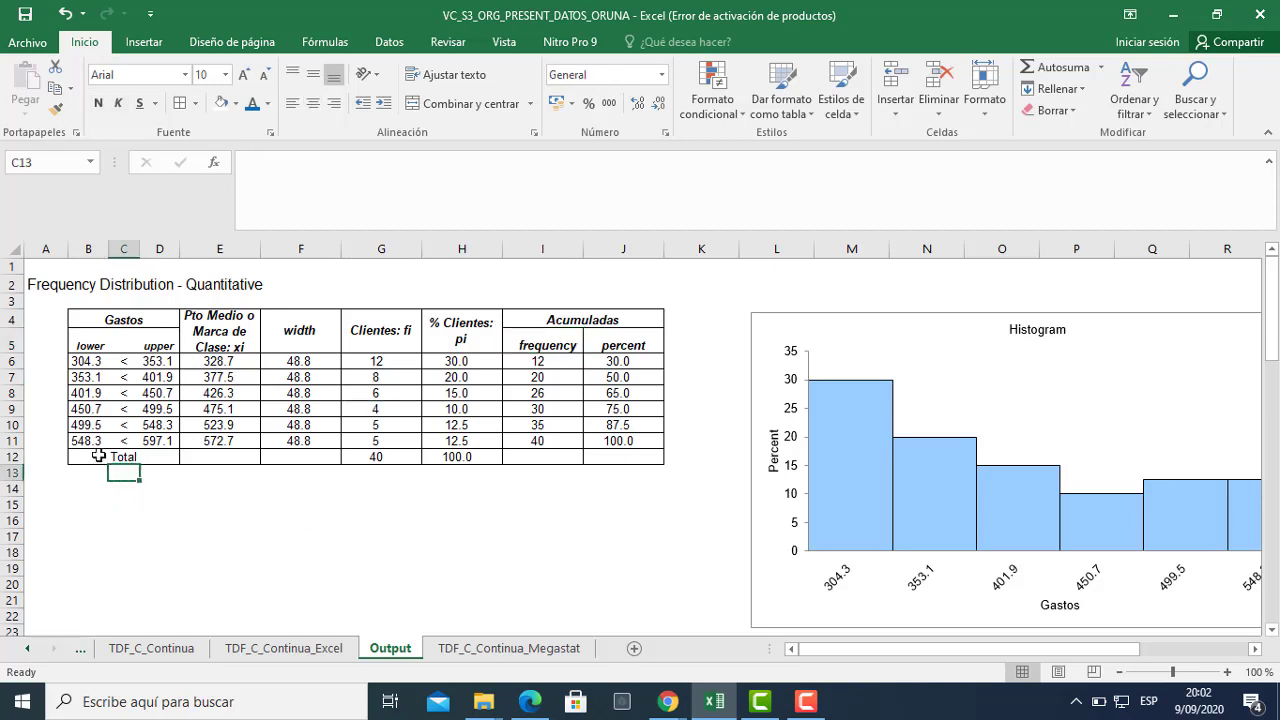
pyautogui.click(101, 458)
pyautogui.moveTo(104, 457); pyautogui.dragTo(606, 464)
pyautogui.click(236, 103)
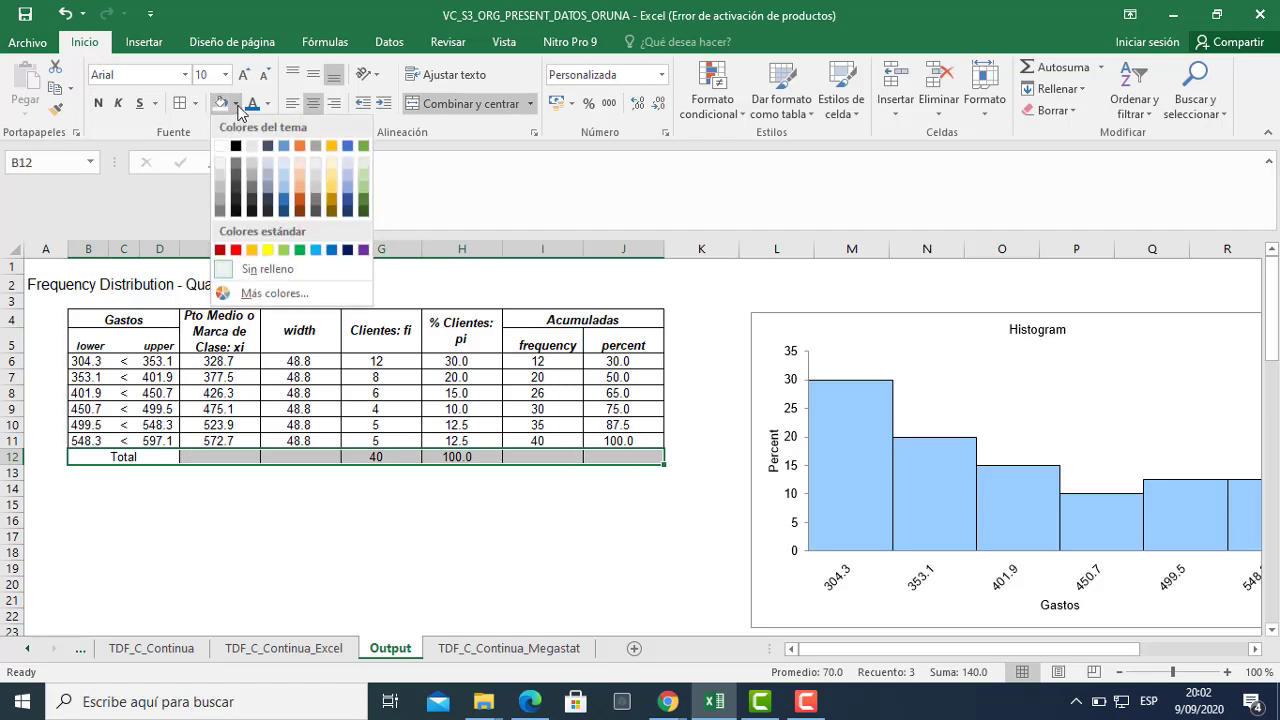
pyautogui.click(220, 168)
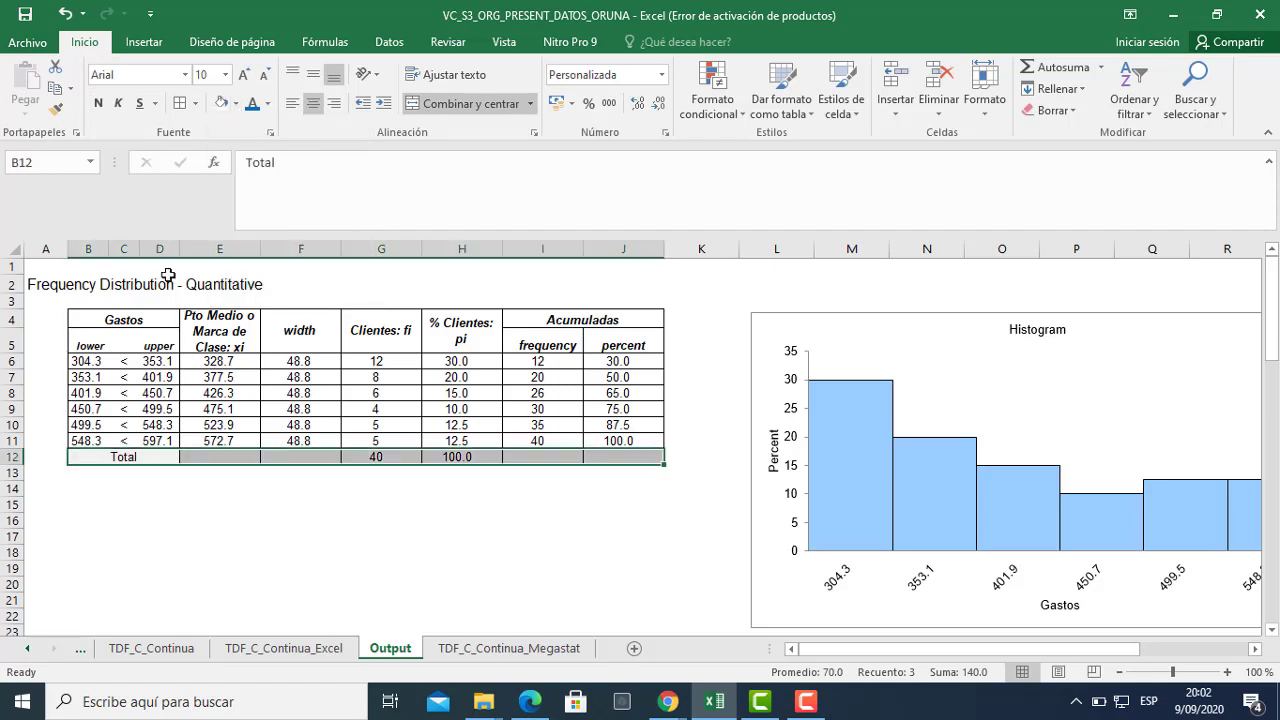
pyautogui.moveTo(120, 322); pyautogui.dragTo(586, 334)
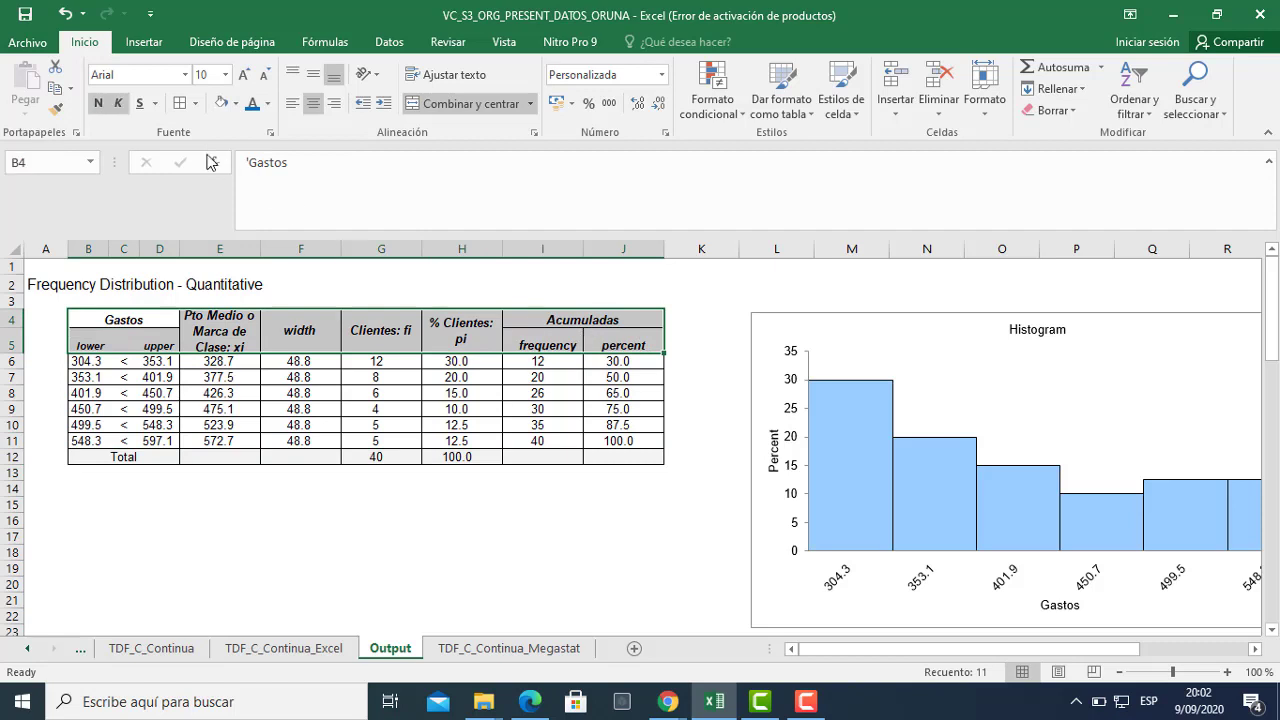
pyautogui.click(162, 540)
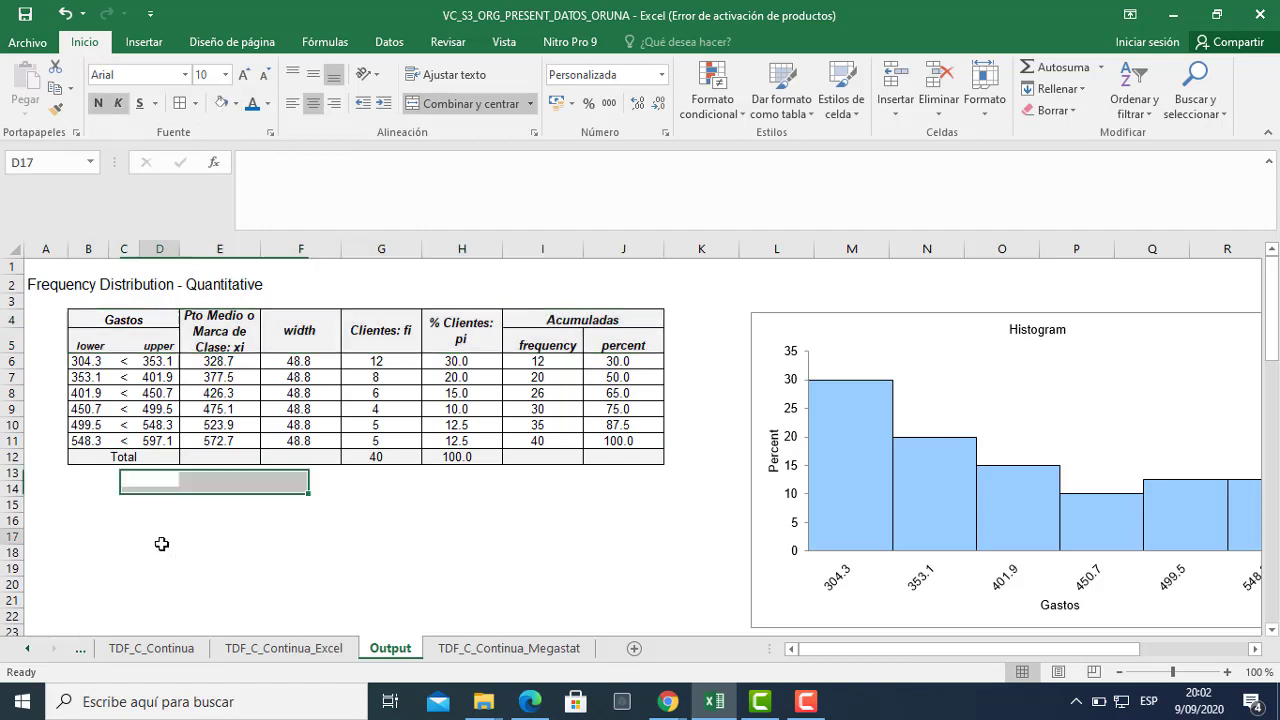
# Delete the English title in A2 and start a new title in B2 with "Tabla N° 01: Distribución de los clientes según".
pyautogui.click(33, 284)
pyautogui.press('Delete')
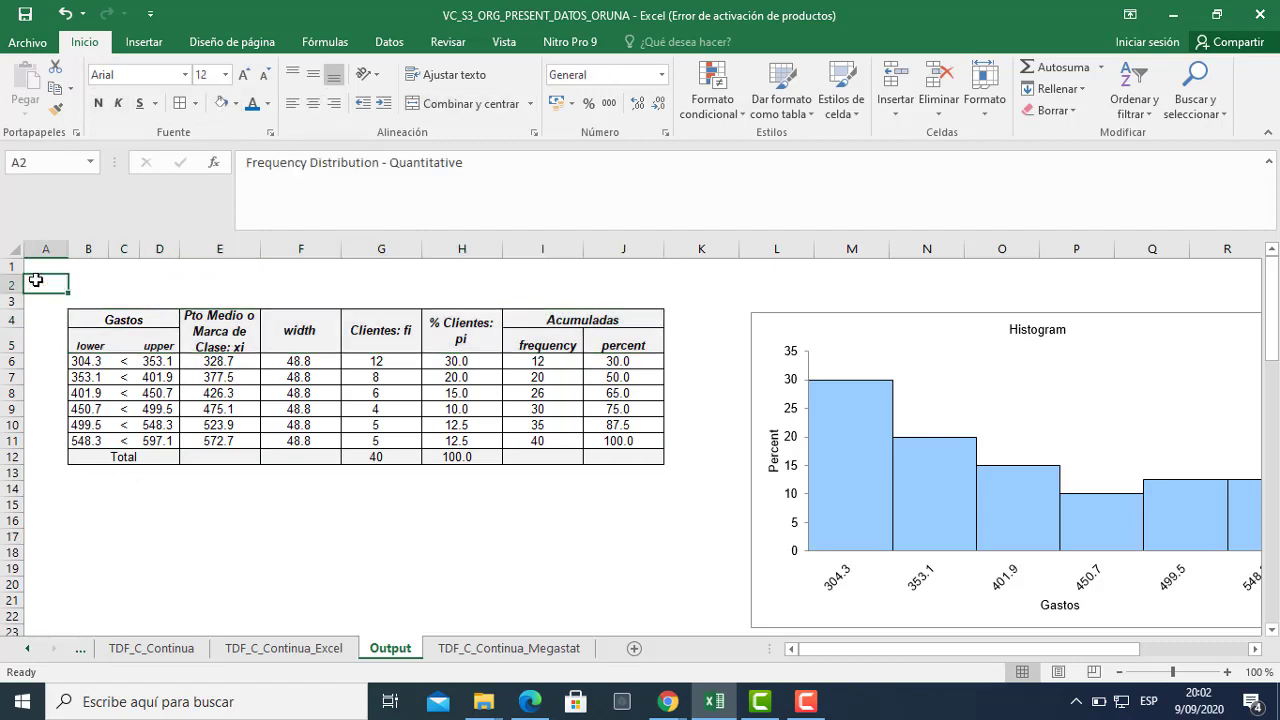
pyautogui.click(101, 291)
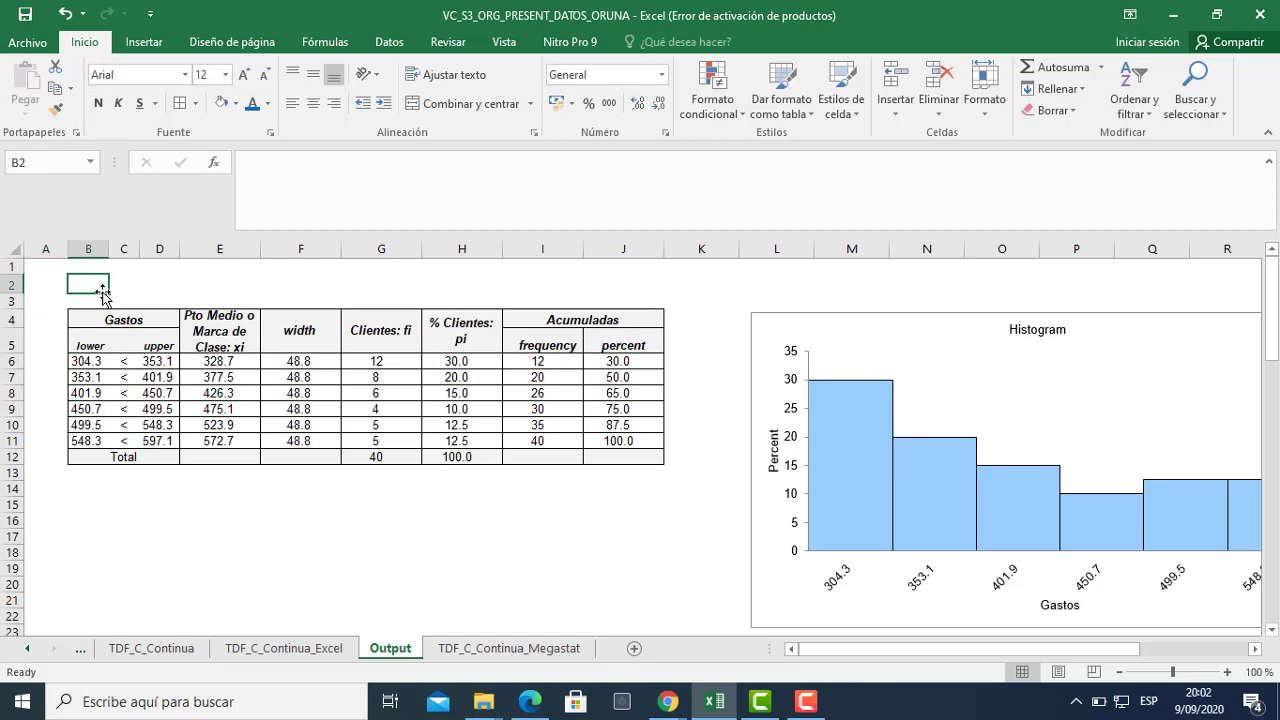
pyautogui.write('Ta')
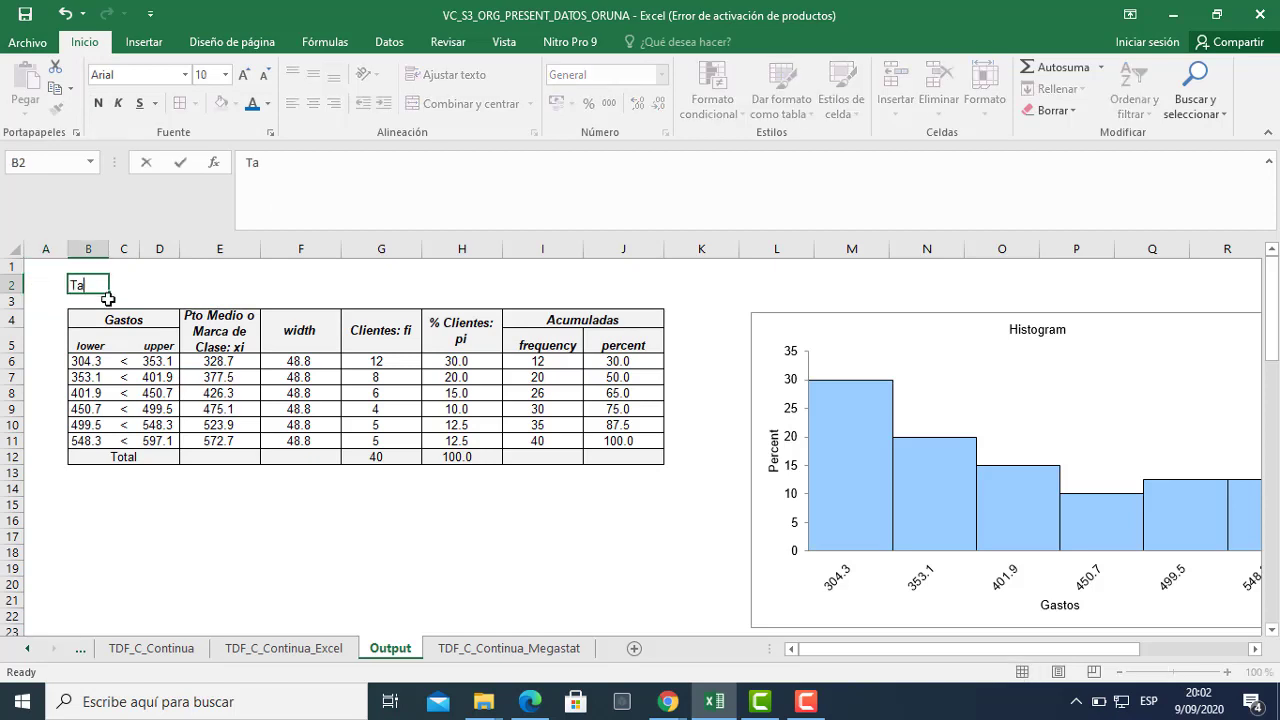
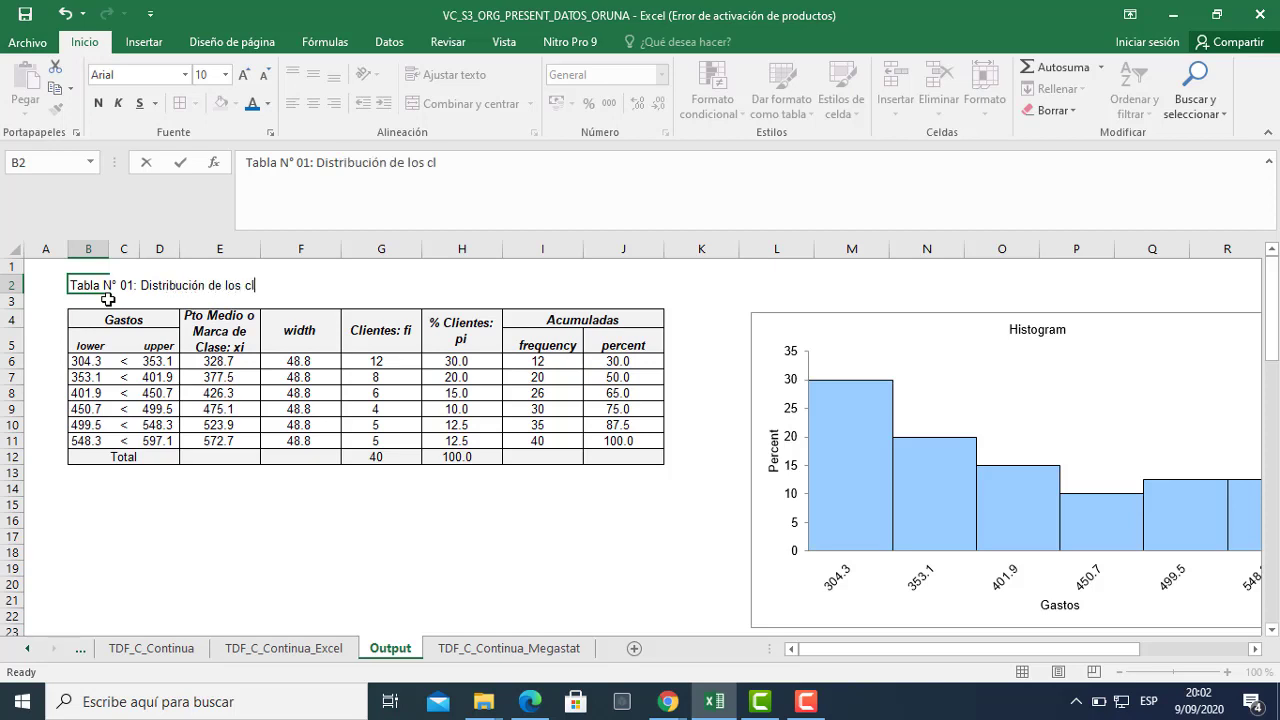
pyautogui.write('ientes según')
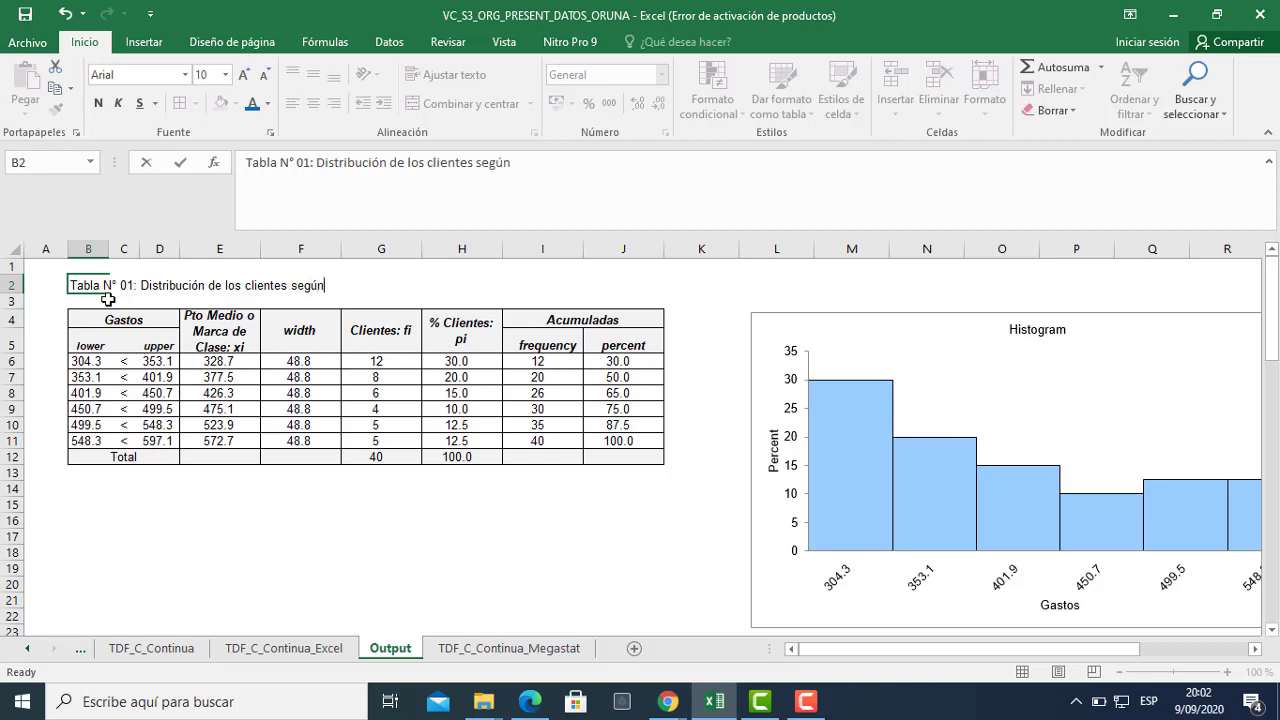
# Check the variable's name on the TDF_C_Continua_Megastat sheet and complete the B2 title on the Output sheet with "Gastos en compras en soles".
pyautogui.click(476, 651)
pyautogui.scroll(4, 648, 406)
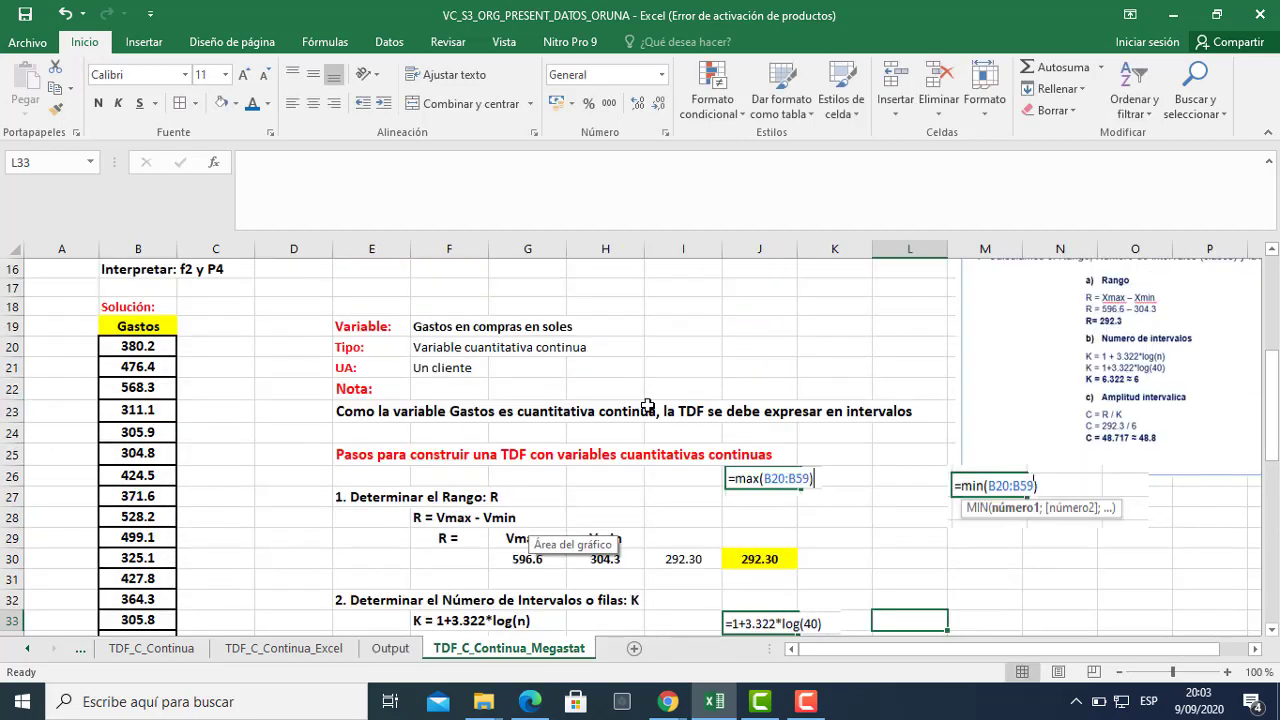
pyautogui.click(388, 648)
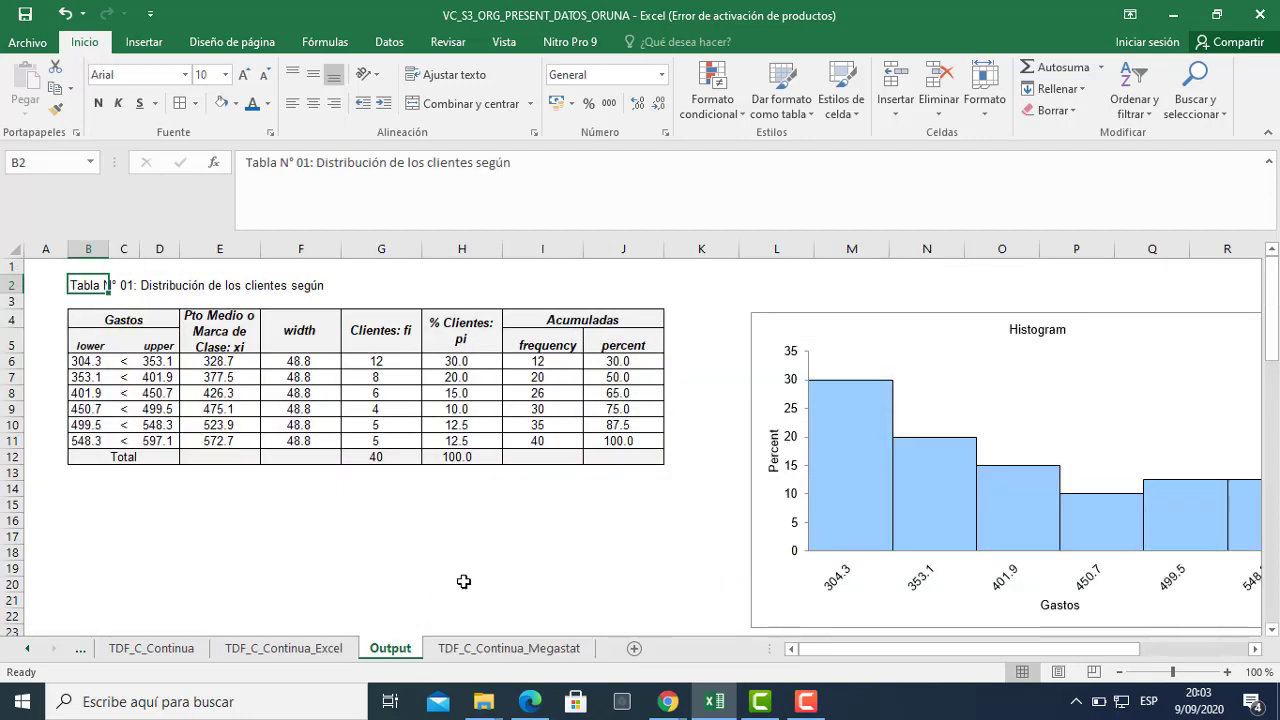
pyautogui.click(527, 168)
pyautogui.write('Ga')
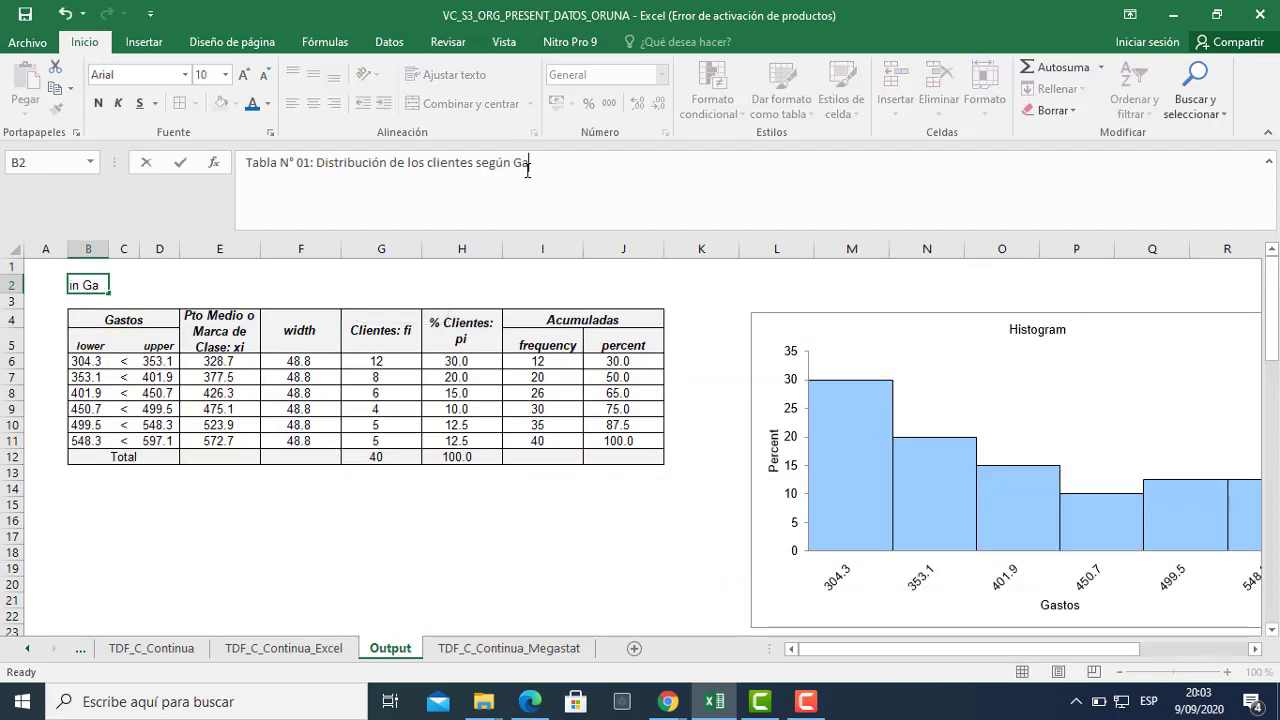
pyautogui.write('stos en comp')
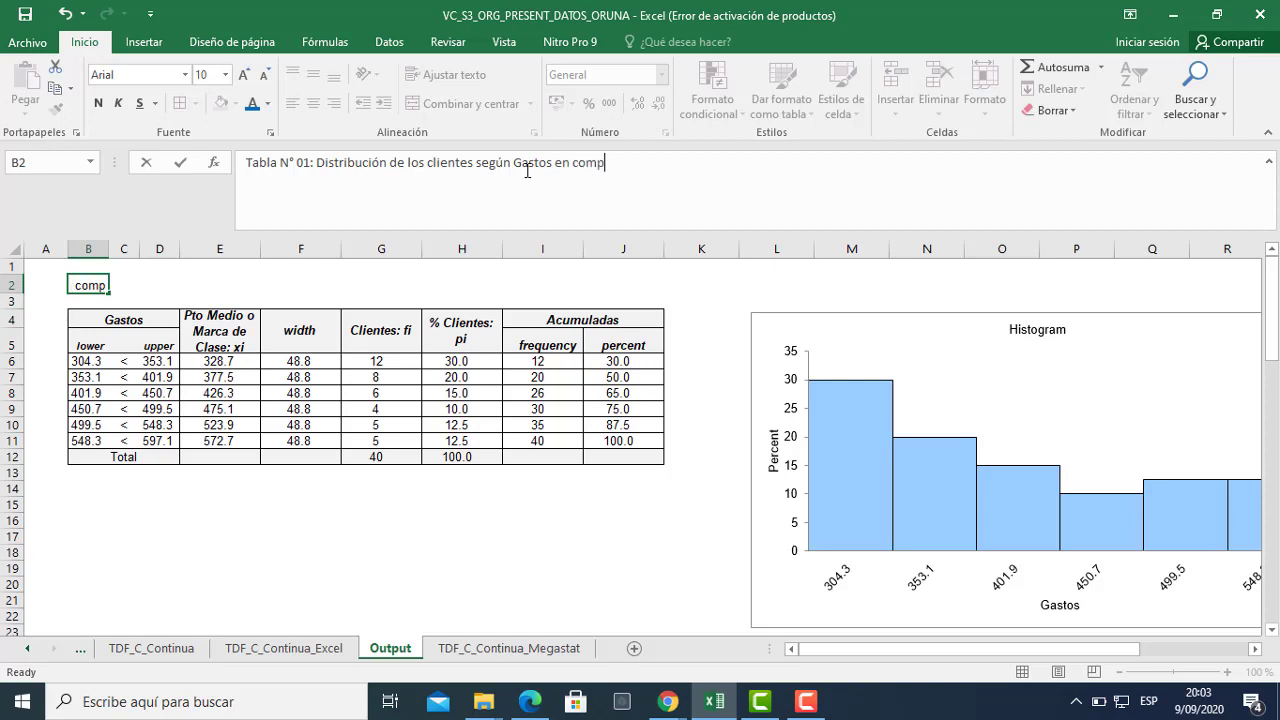
pyautogui.write('ras en soles')
pyautogui.press('Return')
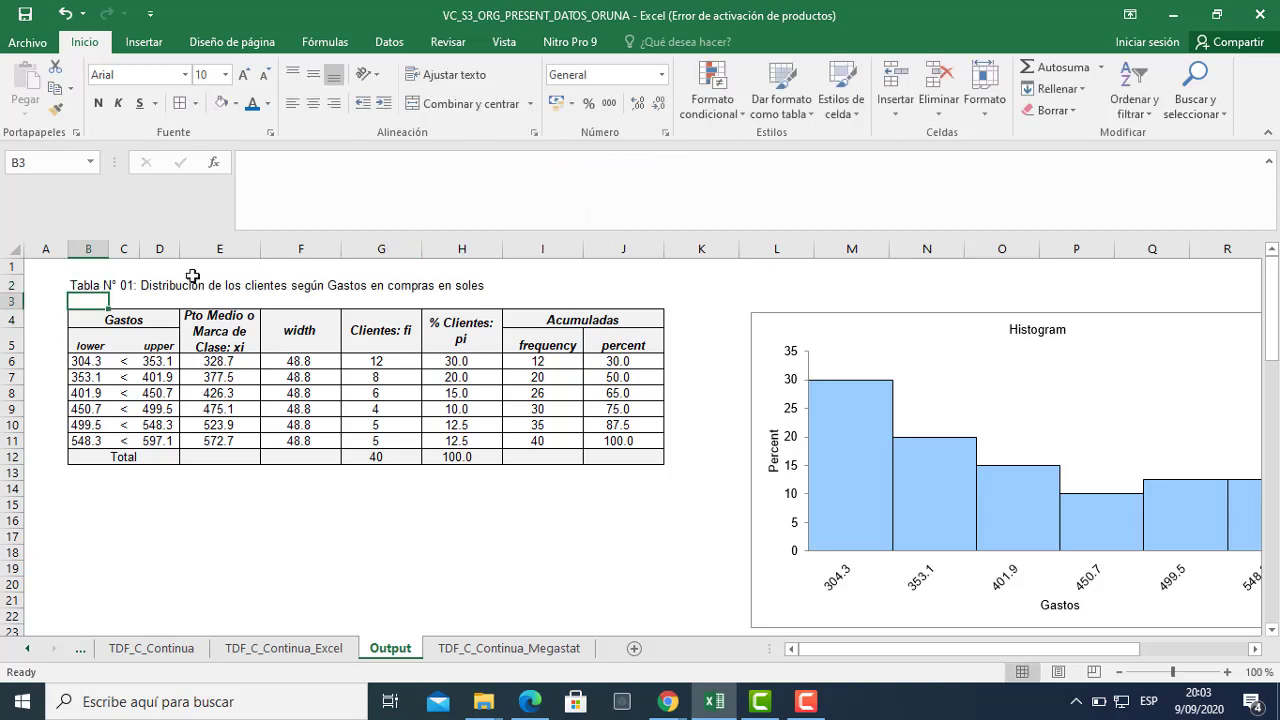
# Merge and center the table title across B2:J2 and make it bold.
pyautogui.moveTo(82, 289); pyautogui.dragTo(635, 288)
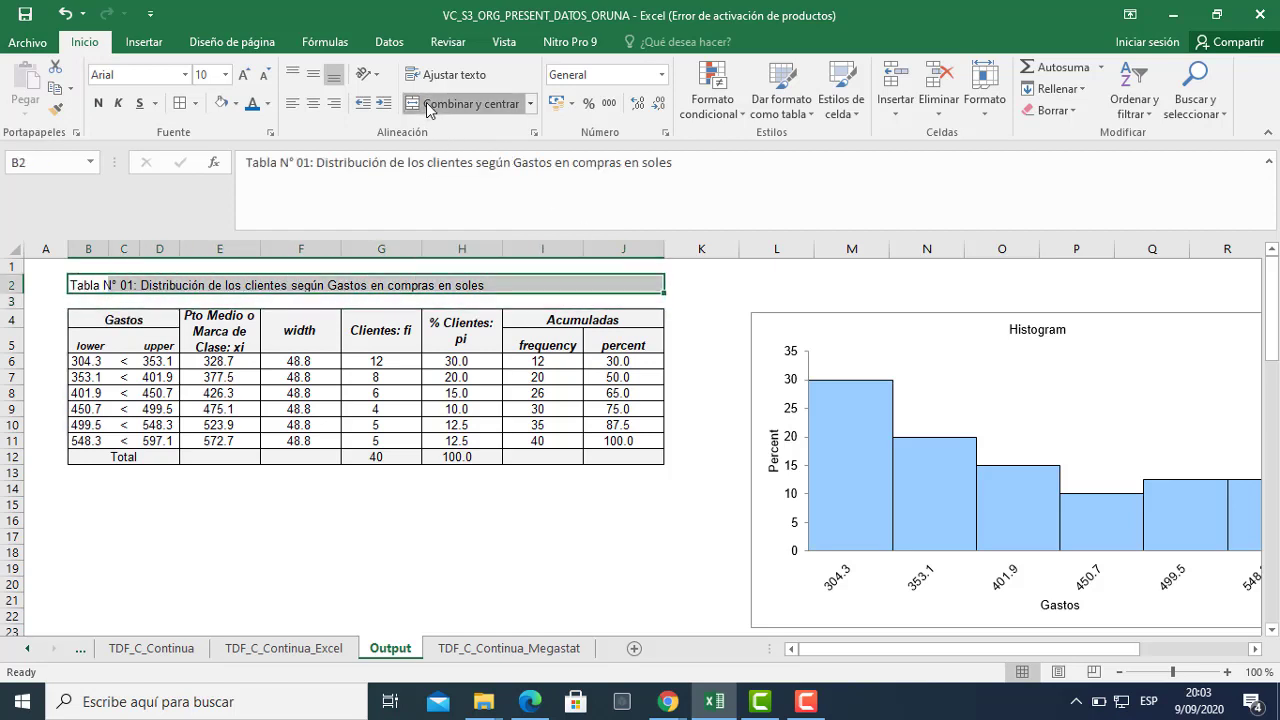
pyautogui.click(465, 103)
pyautogui.click(98, 103)
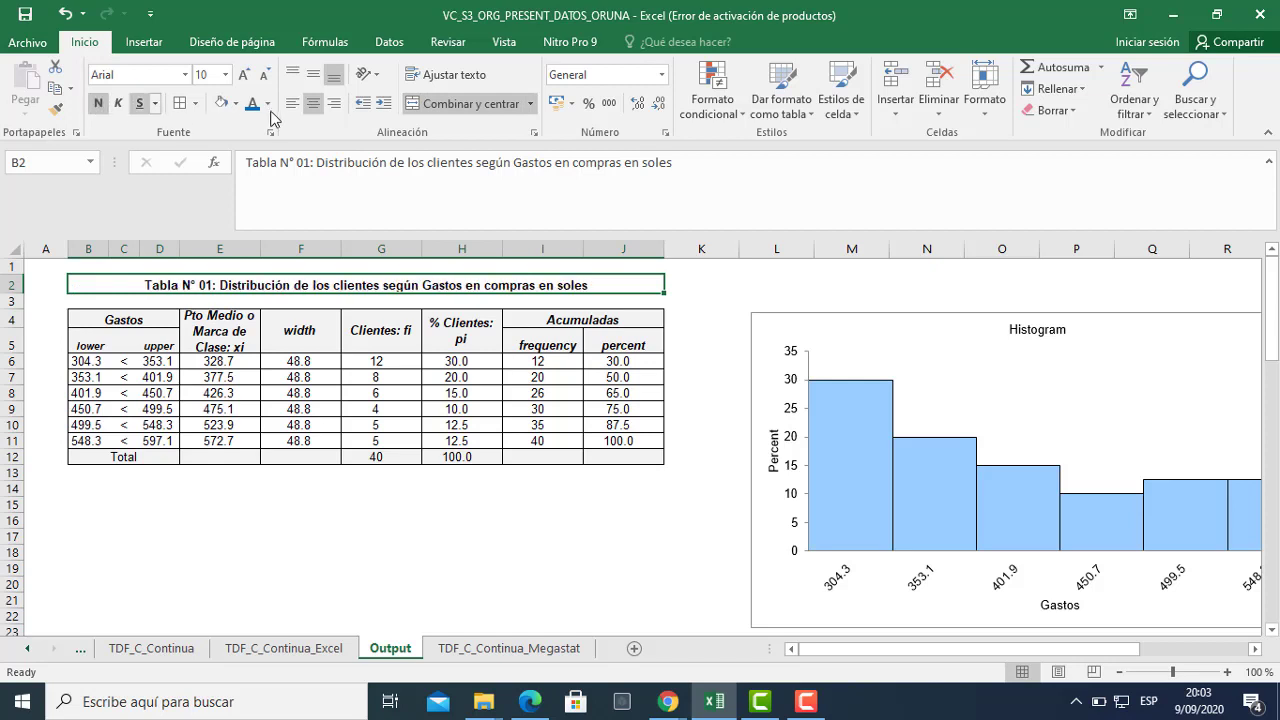
# Give the table title a red font color and a yellow fill.
pyautogui.click(268, 104)
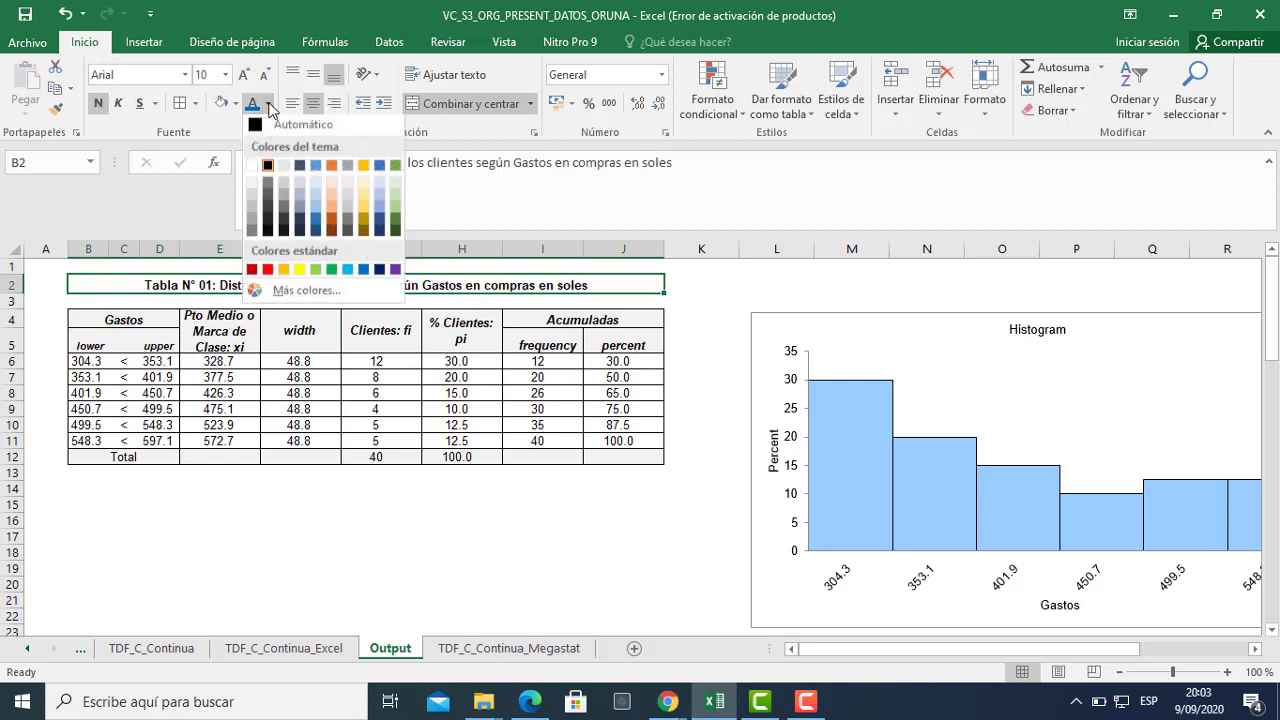
pyautogui.click(268, 269)
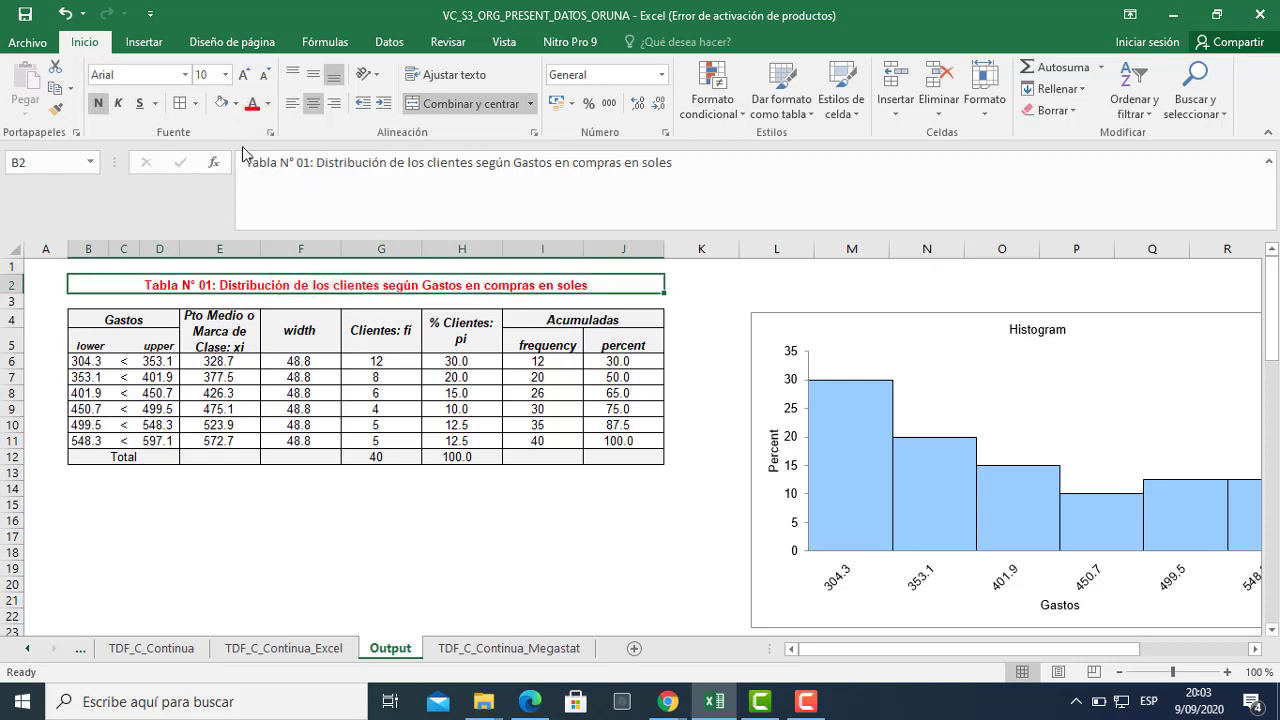
pyautogui.click(237, 104)
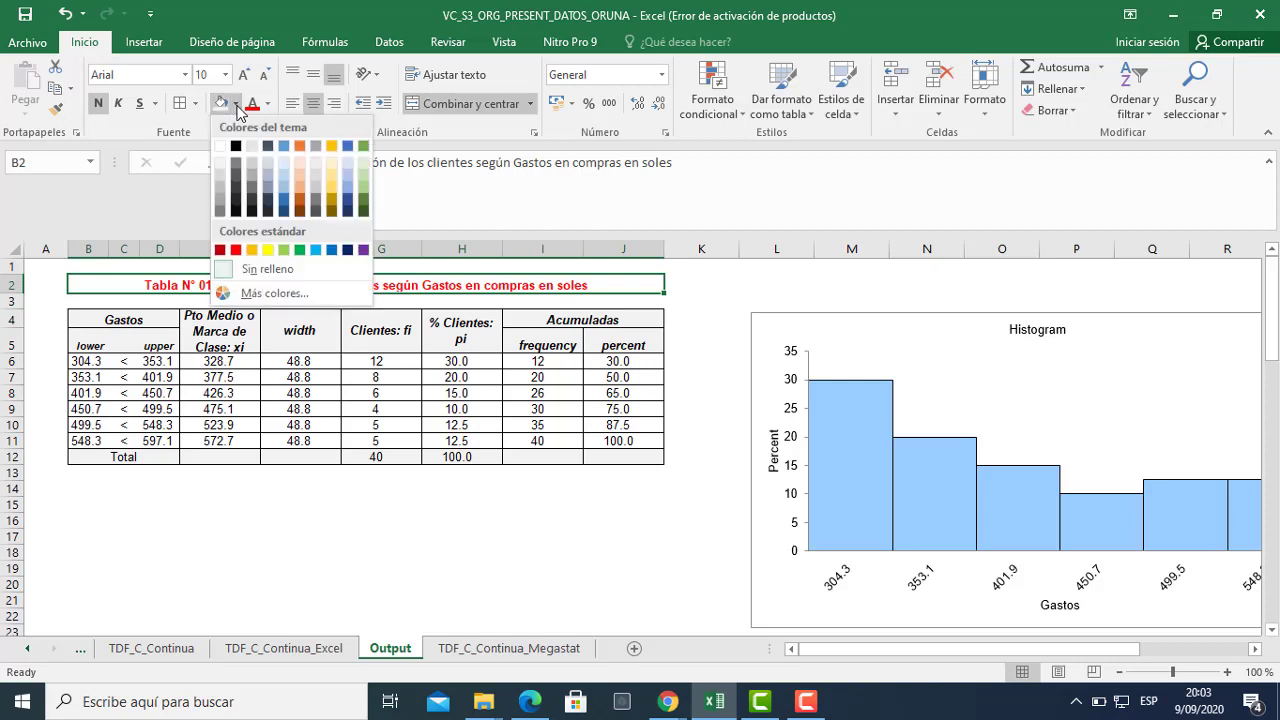
pyautogui.click(273, 253)
pyautogui.click(124, 473)
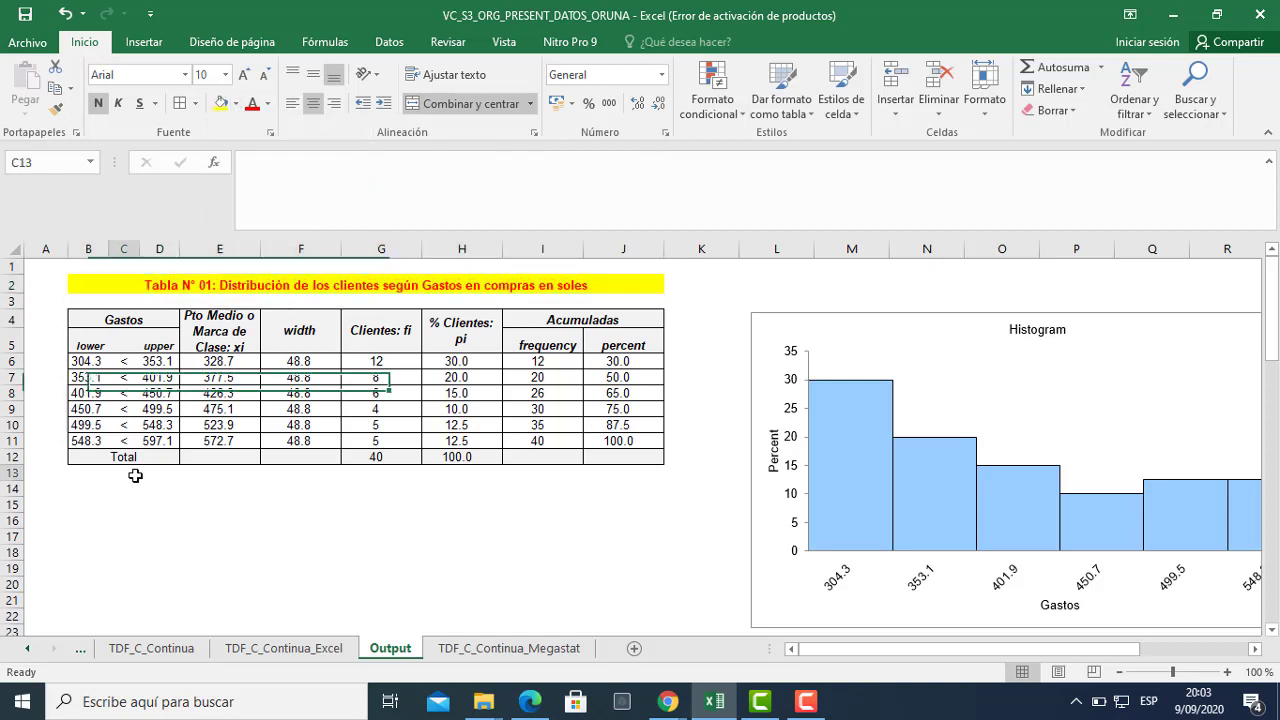
# Check the supermarket's name on the TDF_C_Continua_Megastat sheet and enter "Fuente: Mi Mercado" in B13 of the Output sheet.
pyautogui.click(72, 473)
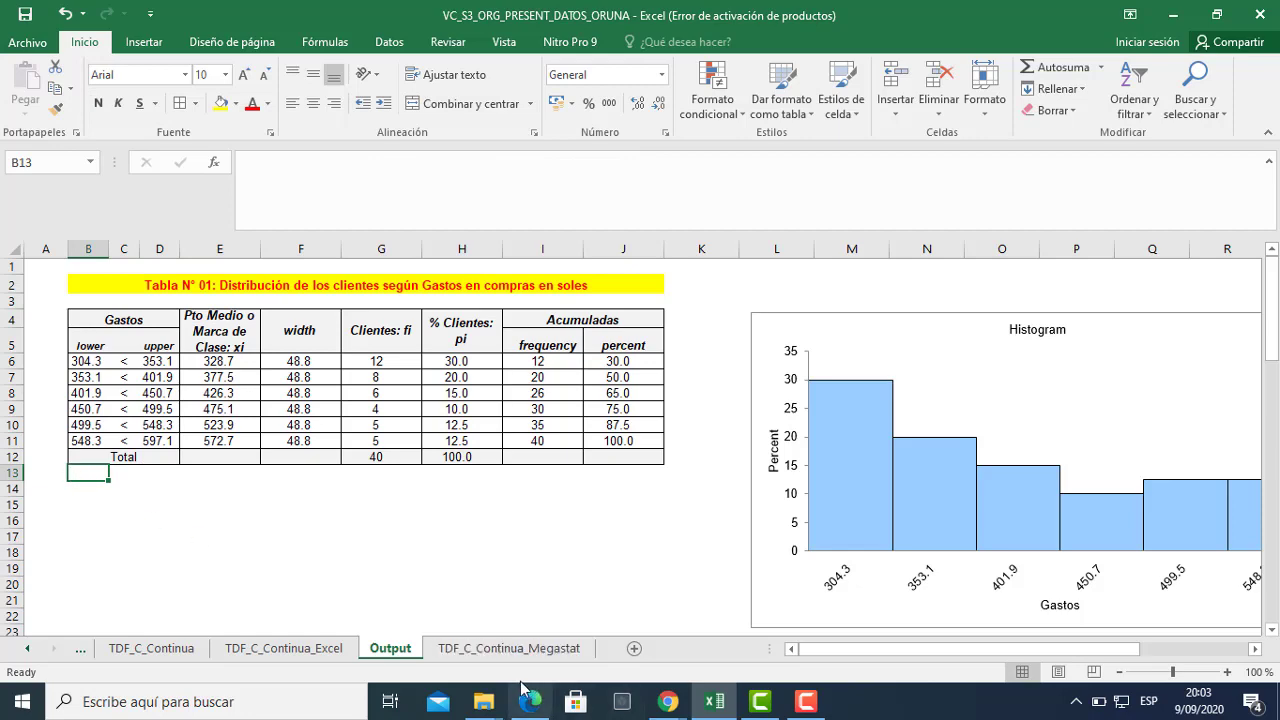
pyautogui.click(488, 650)
pyautogui.scroll(5, 358, 446)
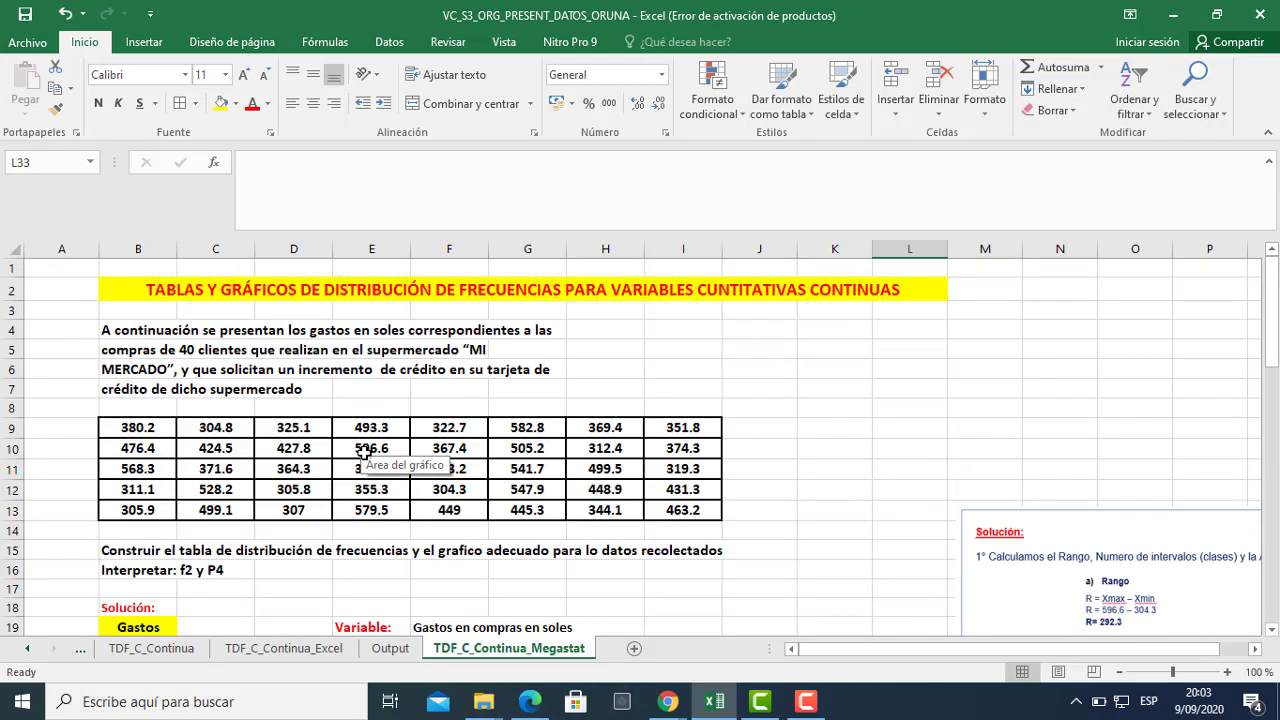
pyautogui.click(1174, 14)
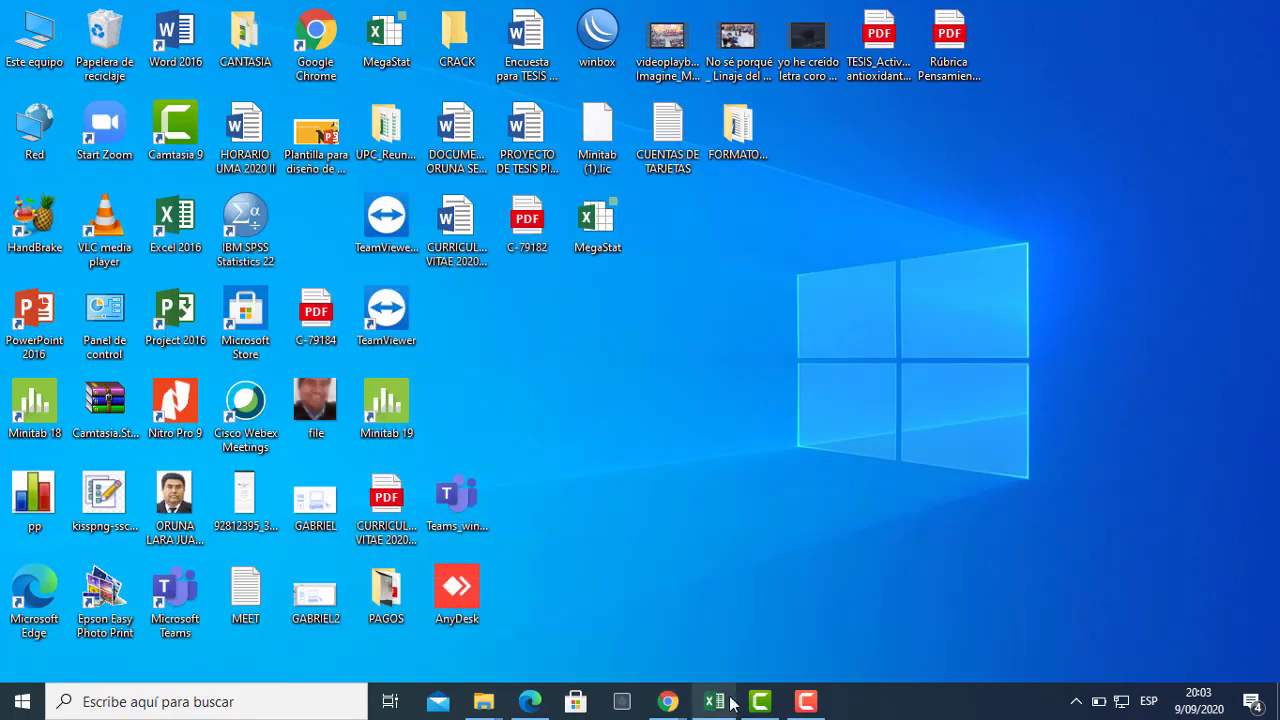
pyautogui.click(714, 701)
pyautogui.click(386, 650)
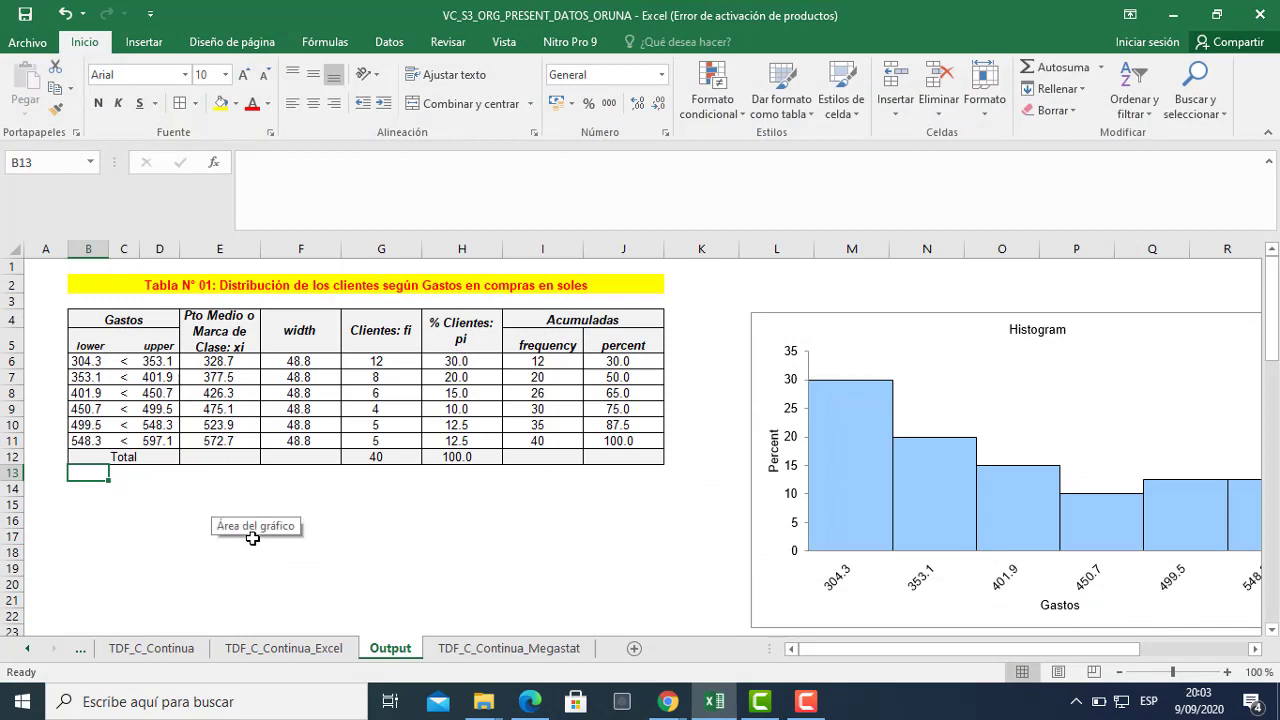
pyautogui.write('Fuente')
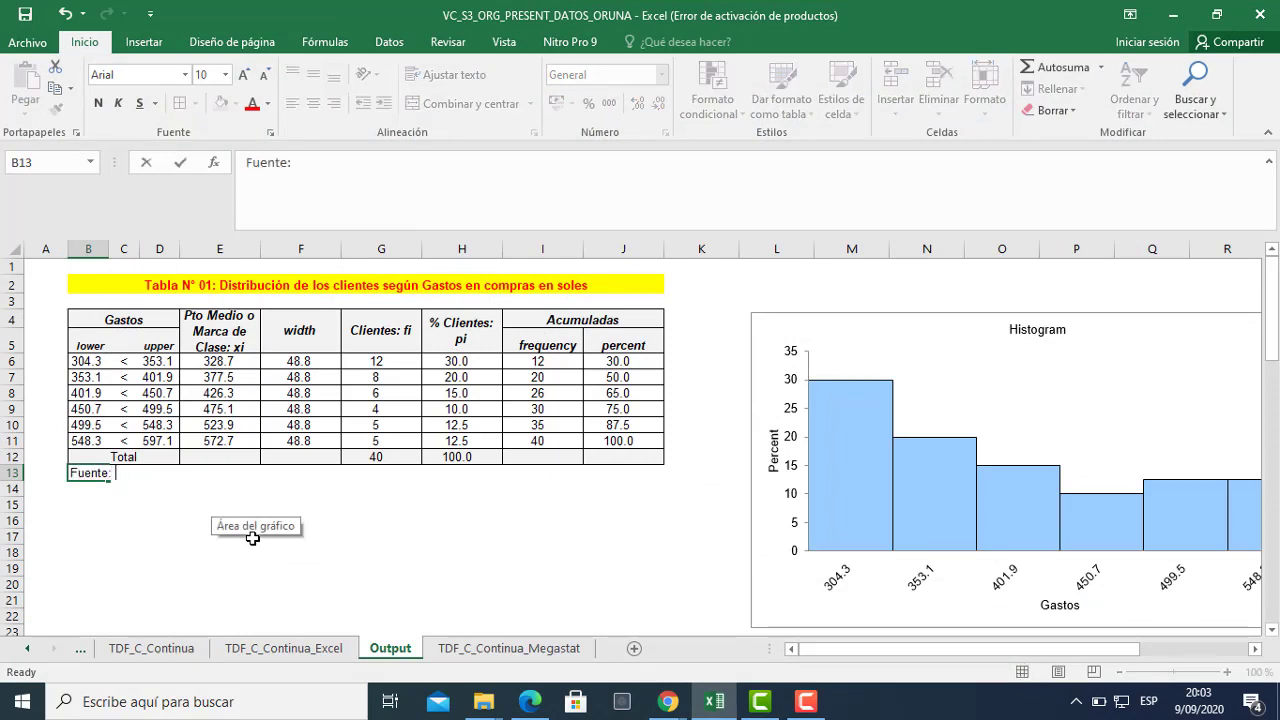
pyautogui.write(': Mi M')
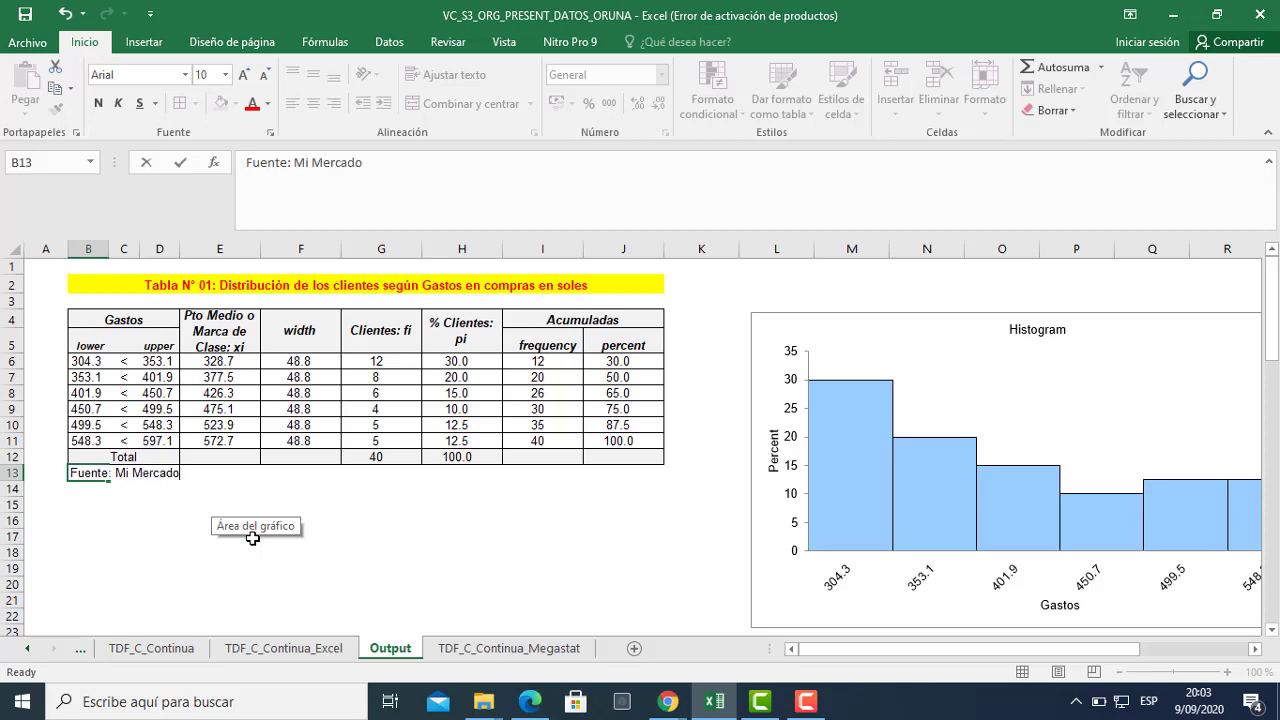
pyautogui.write('ercado')
pyautogui.click(145, 537)
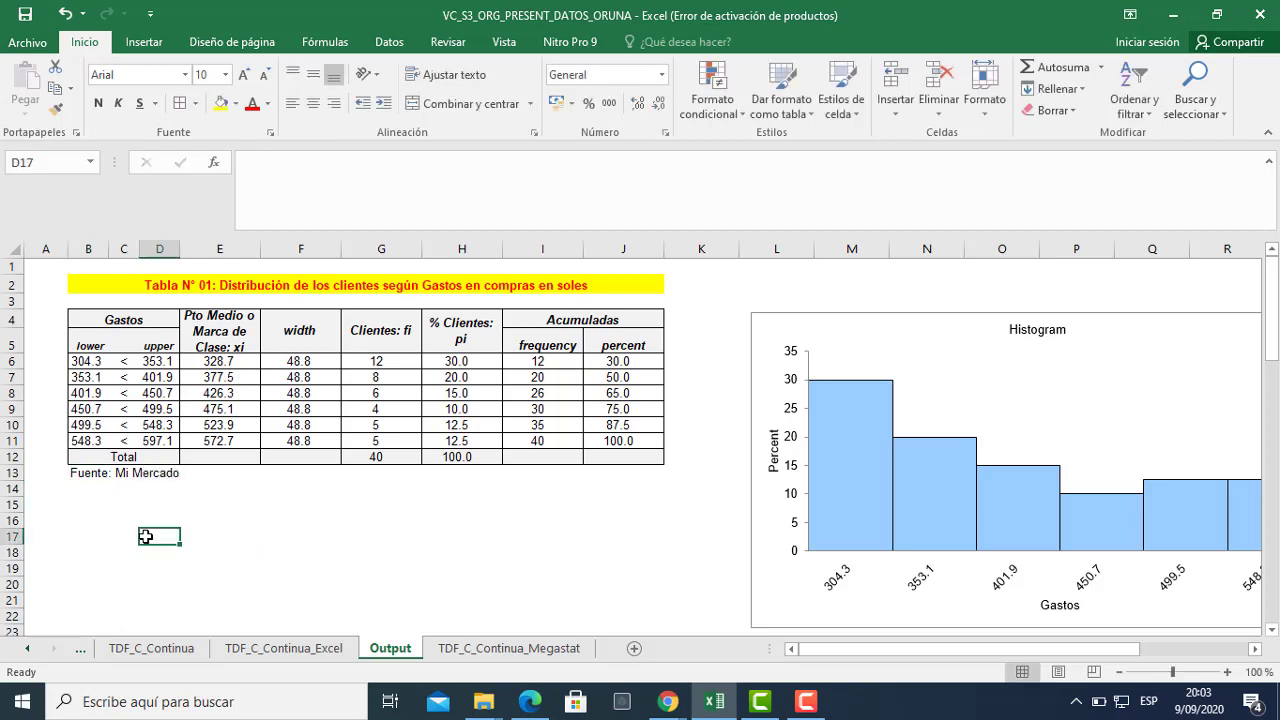
# Format the source note in B13 with font size 8, bold and a red font color.
pyautogui.click(91, 477)
pyautogui.click(212, 76)
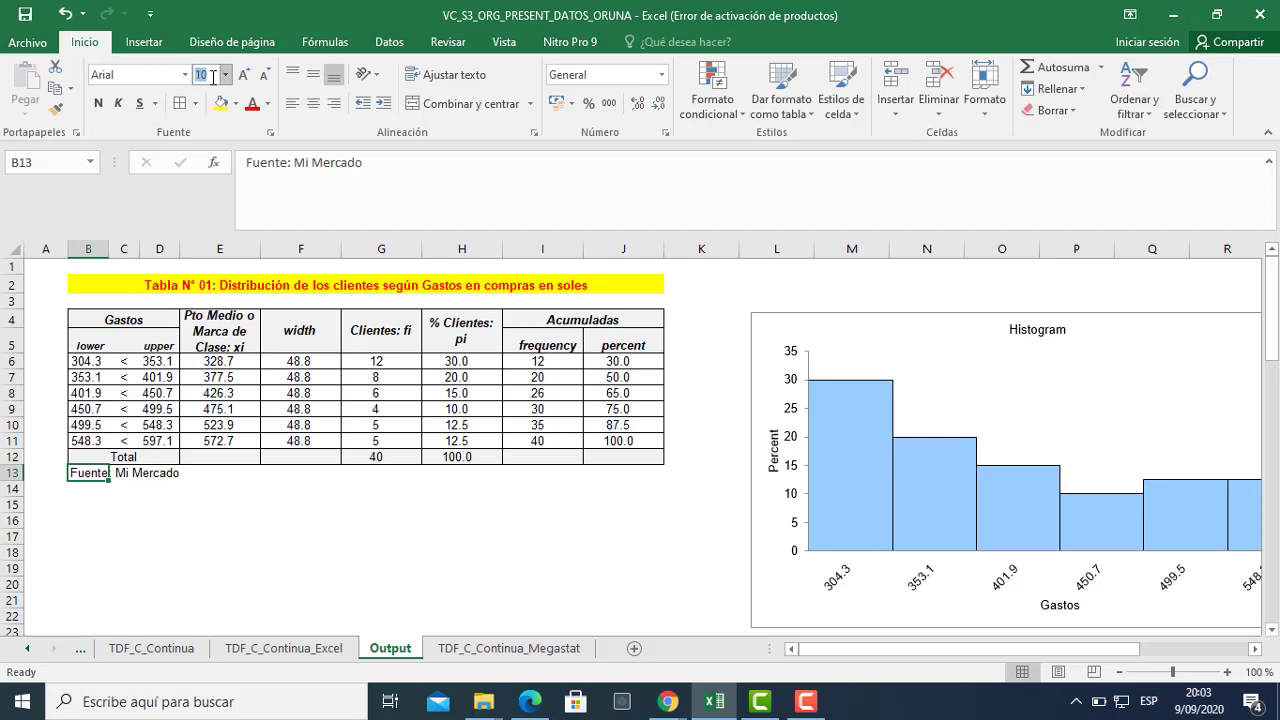
pyautogui.press('Return')
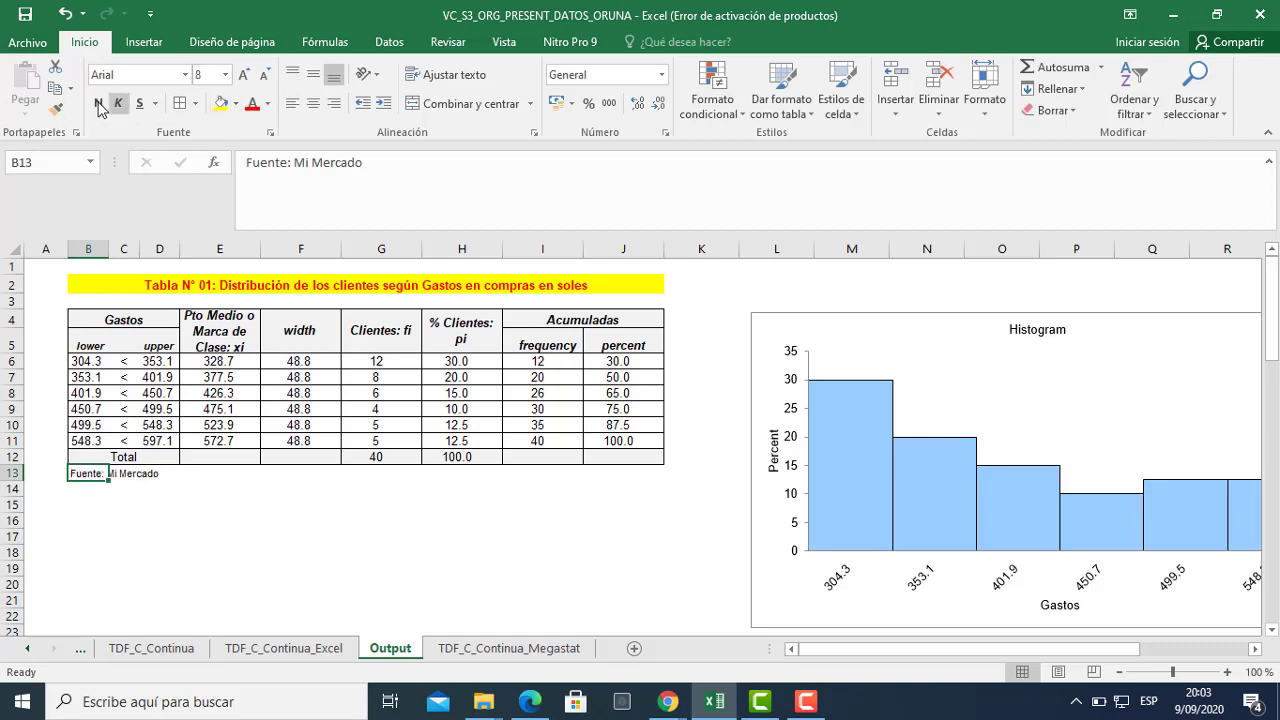
pyautogui.click(98, 103)
pyautogui.click(252, 103)
pyautogui.click(189, 524)
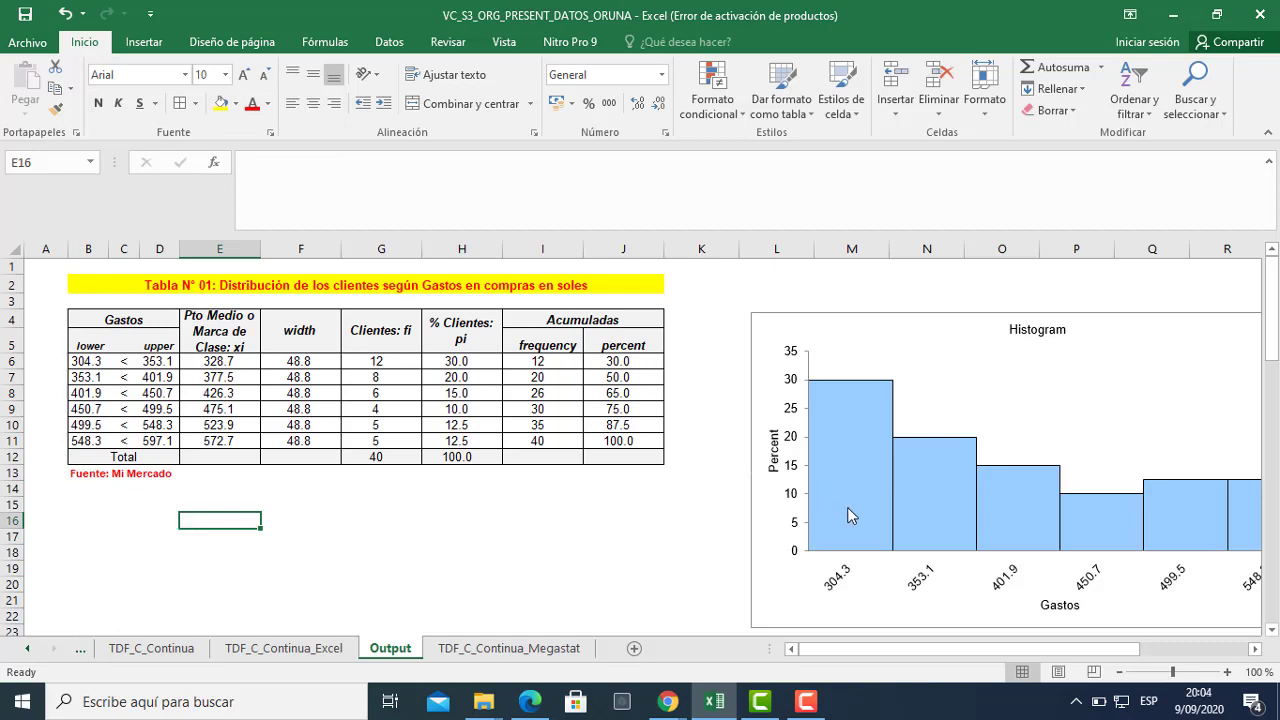
# Add data labels to the bars of the histogram on the Output sheet.
pyautogui.moveTo(958, 650); pyautogui.dragTo(1044, 652)
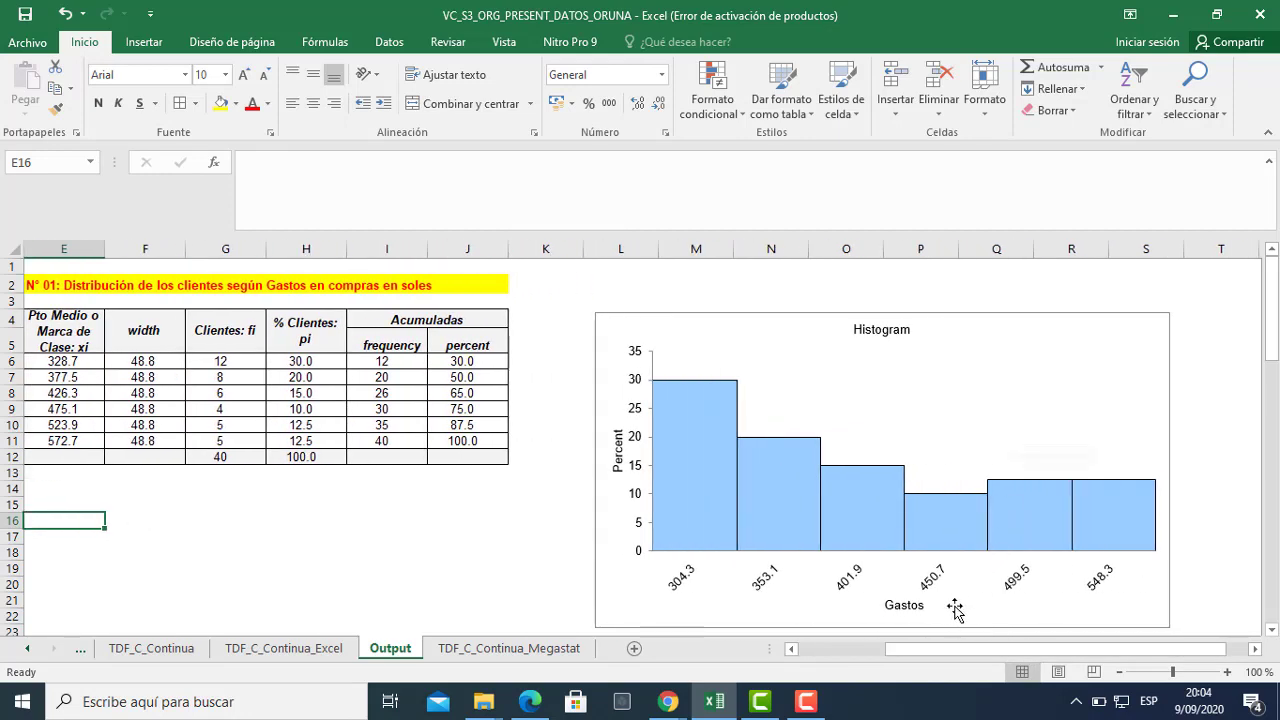
pyautogui.moveTo(941, 653); pyautogui.dragTo(967, 655)
pyautogui.click(1071, 343)
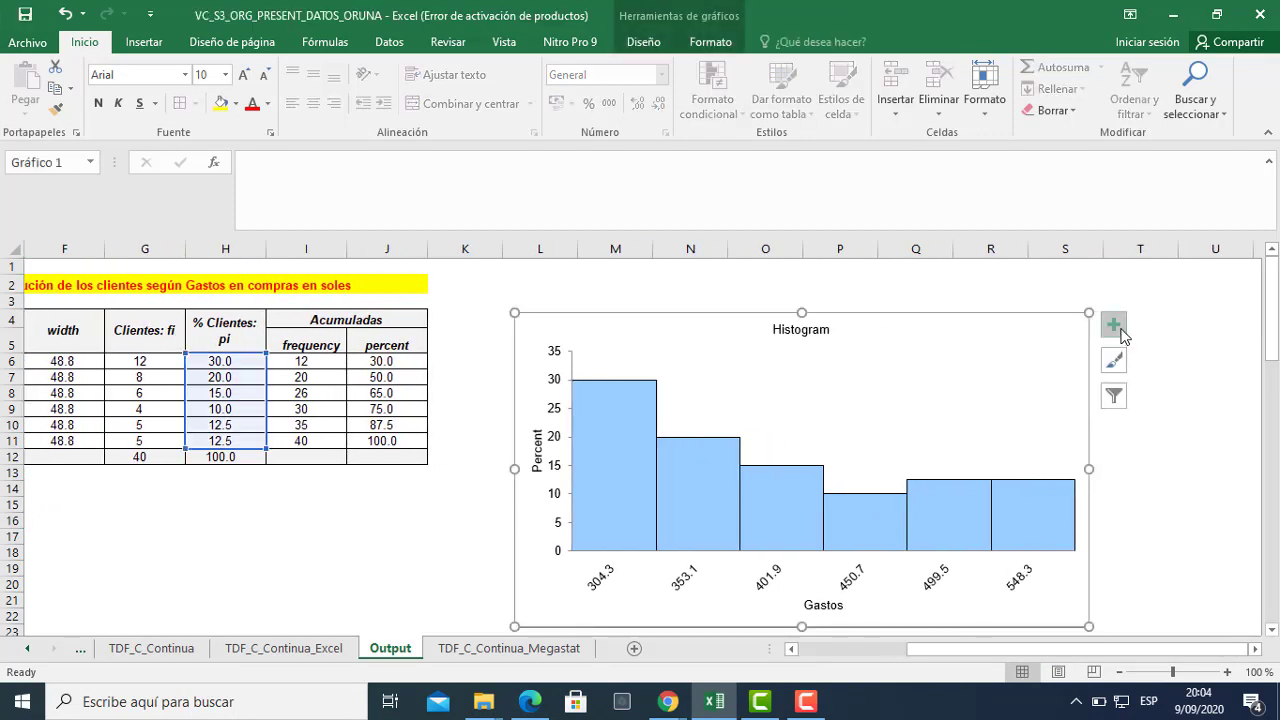
pyautogui.click(1116, 327)
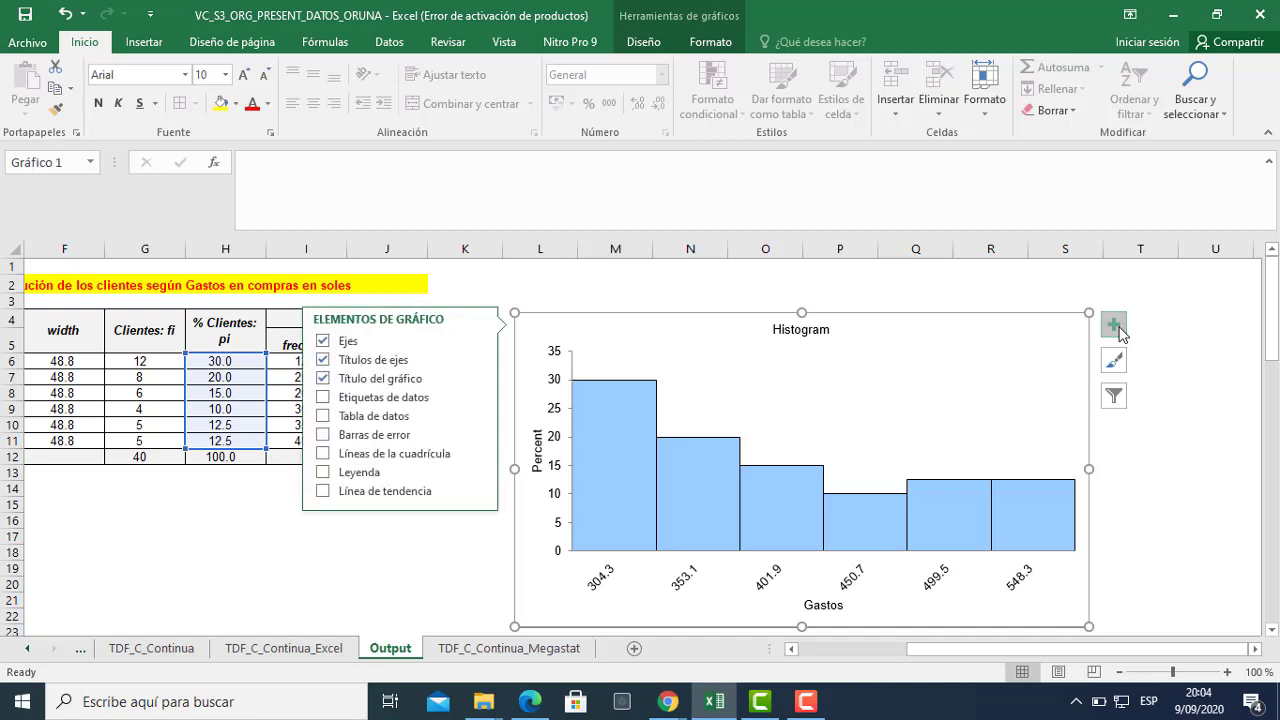
pyautogui.click(364, 398)
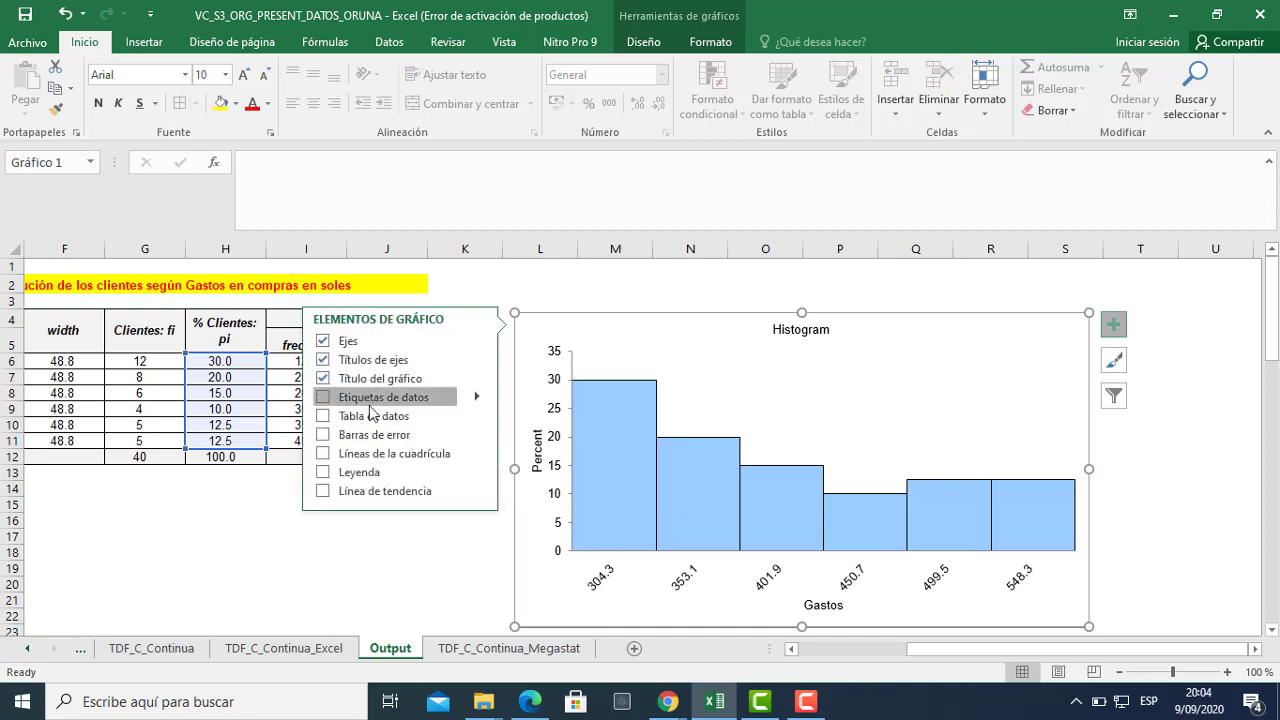
pyautogui.click(361, 625)
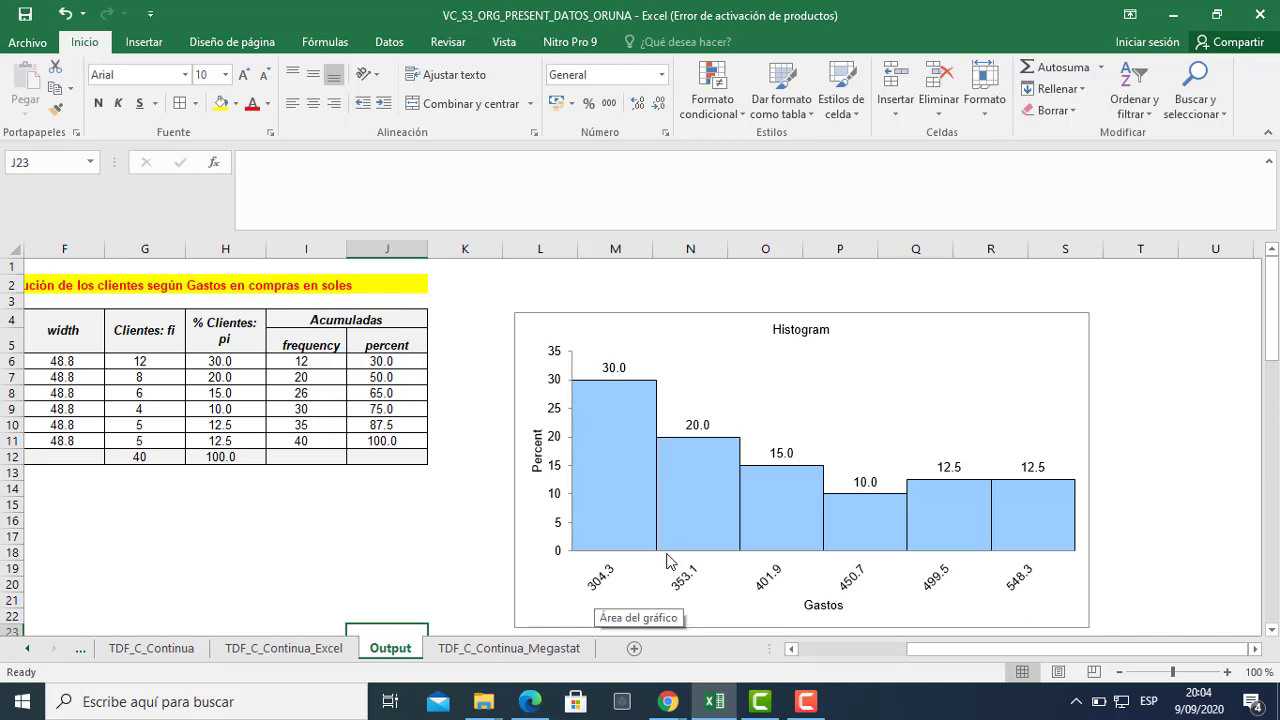
# Set the font size of the histogram's horizontal axis labels to 8.
pyautogui.moveTo(915, 650); pyautogui.dragTo(808, 652)
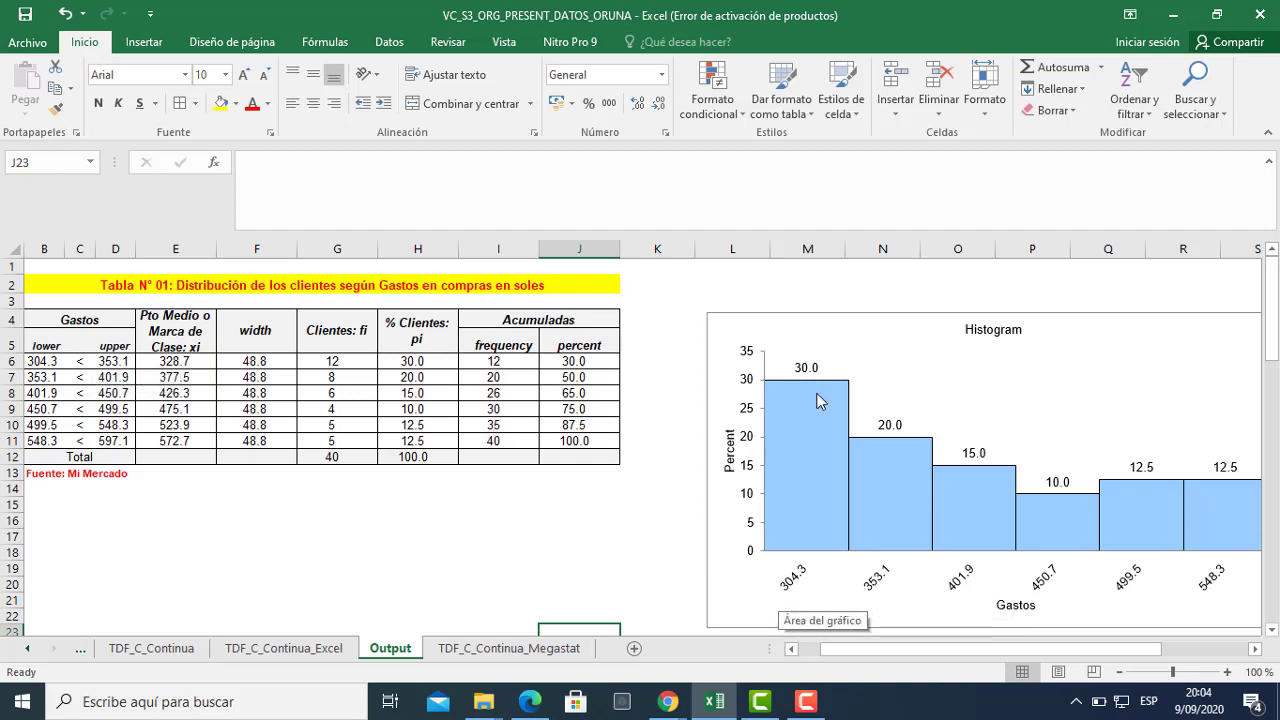
pyautogui.click(799, 583)
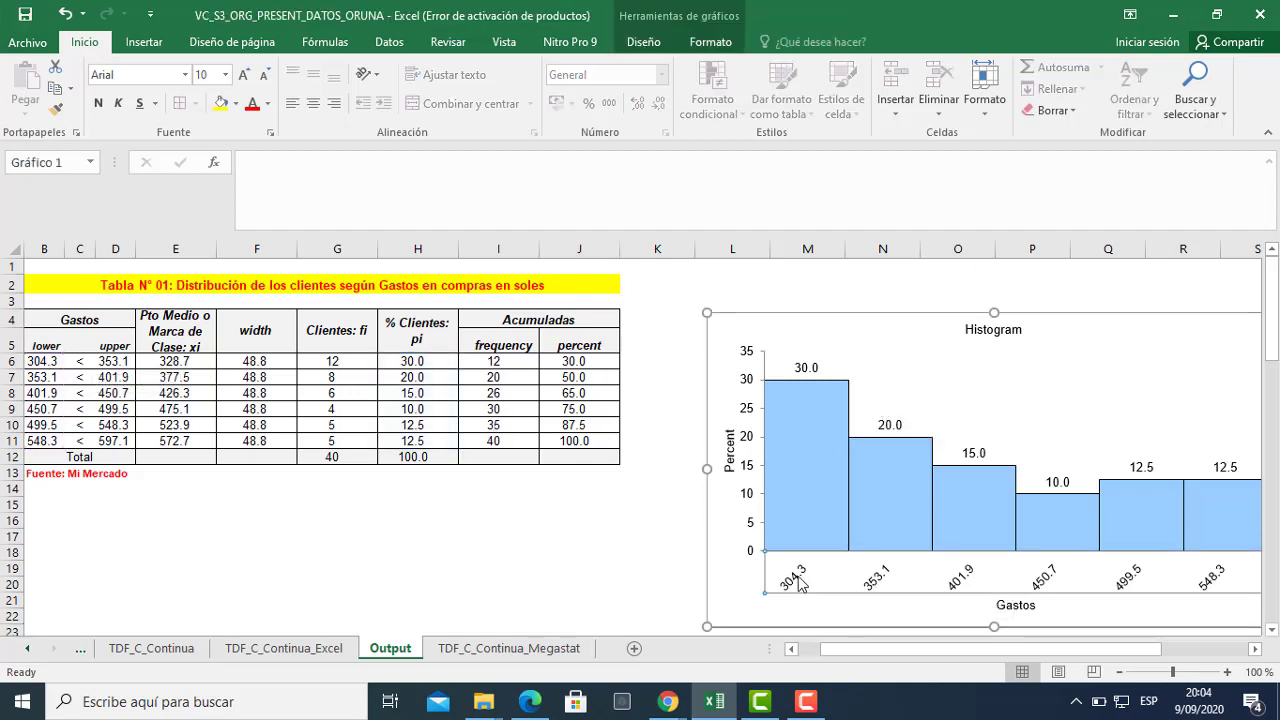
pyautogui.click(201, 74)
pyautogui.press('Return')
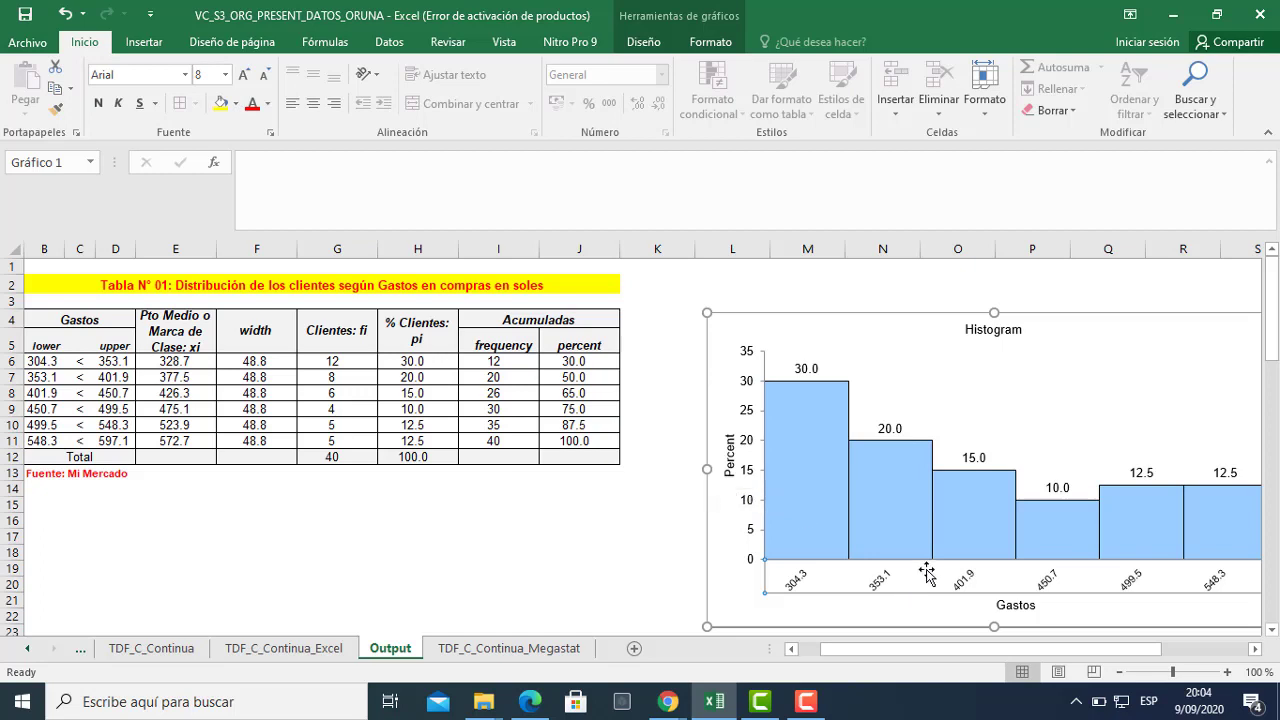
# Replace the histogram's title with "Gráfico N° 01: Distribución porcentual de los clientes según gastos en compras en soles".
pyautogui.click(980, 330)
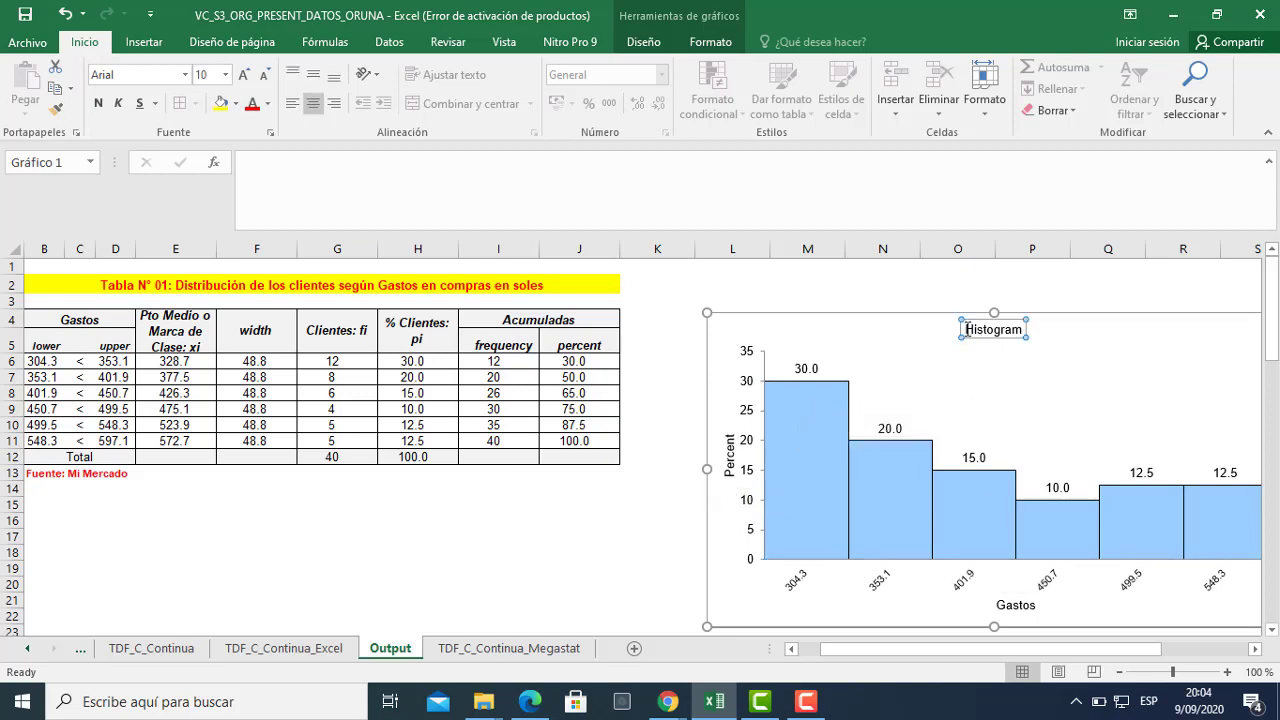
pyautogui.doubleClick(999, 332)
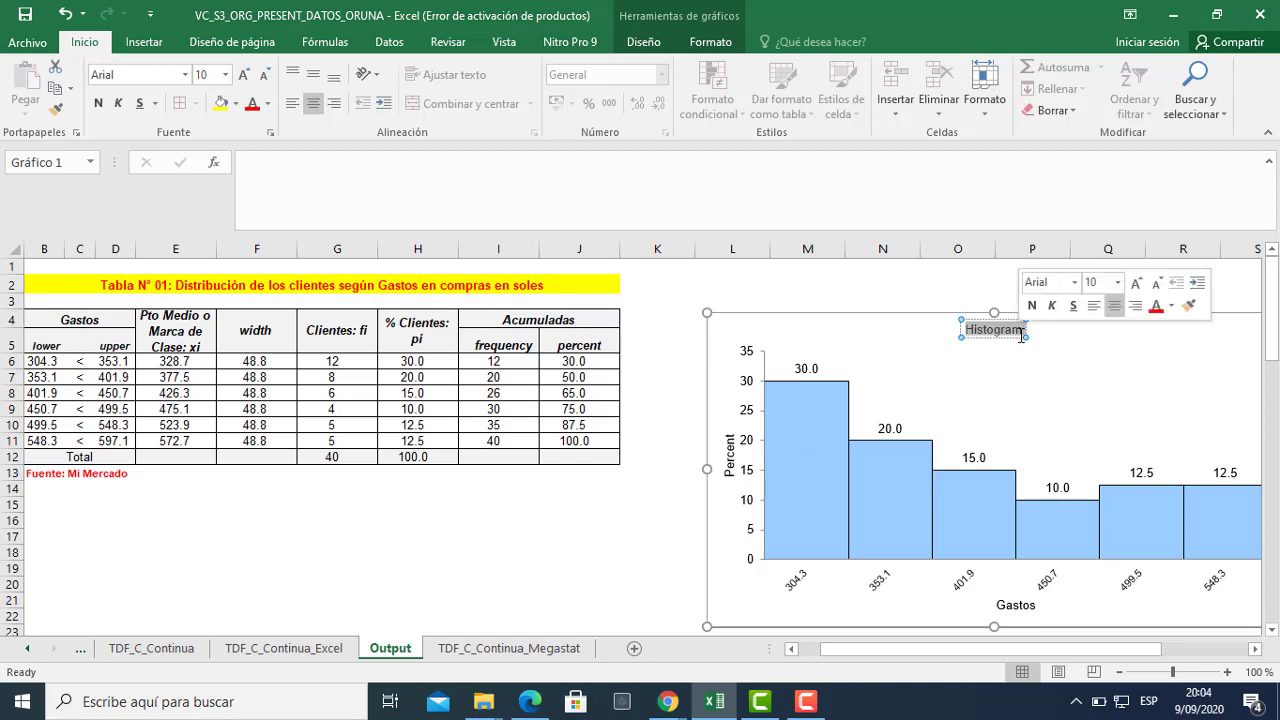
pyautogui.write('Gr')
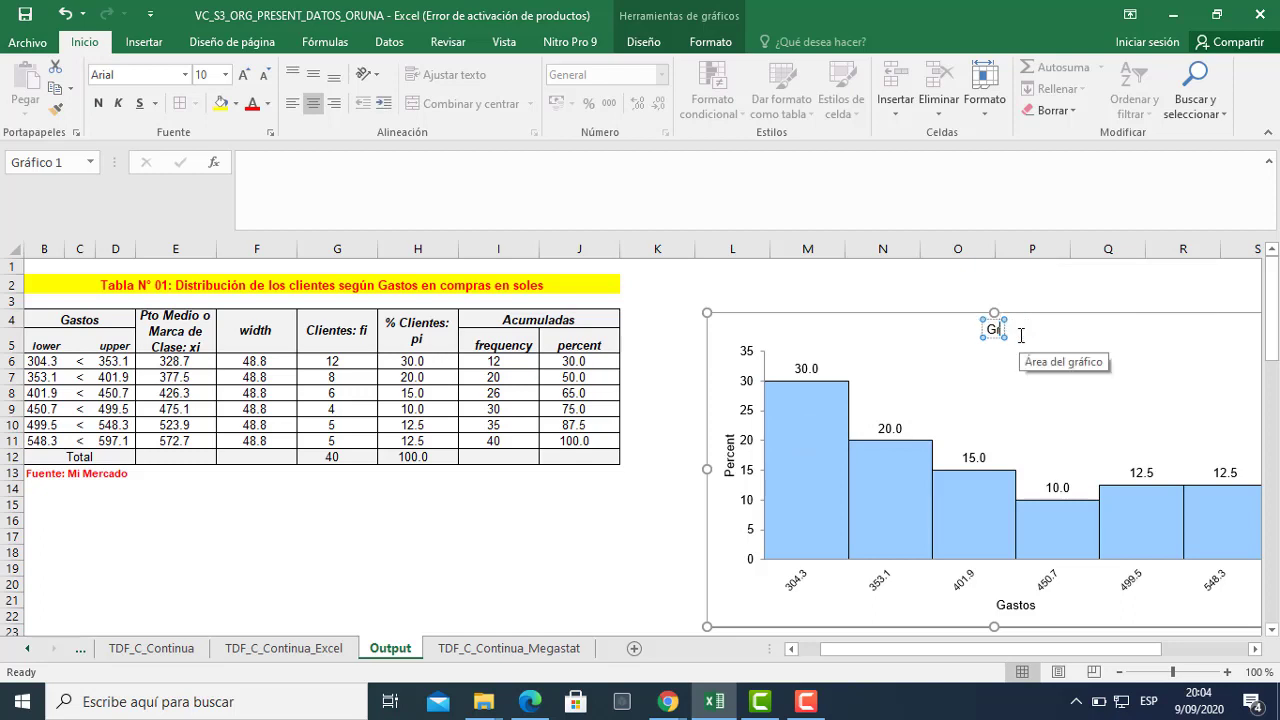
pyautogui.write('áfico N')
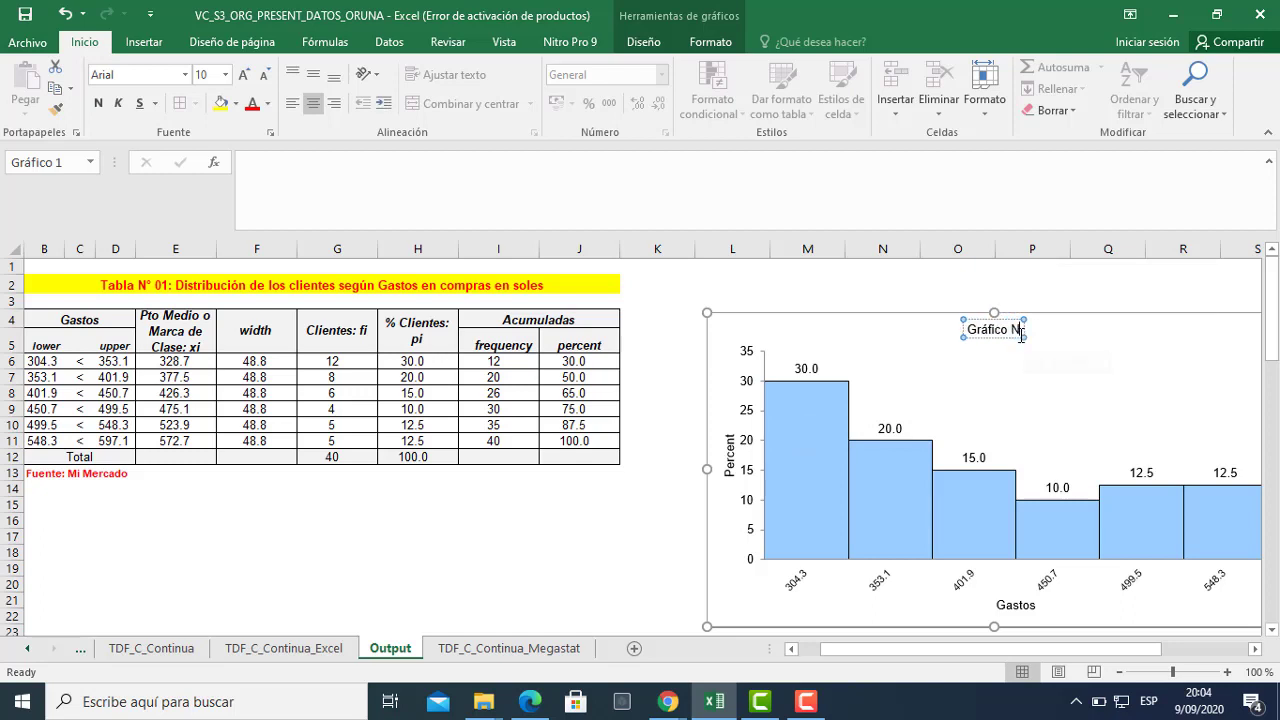
pyautogui.write('° 01:')
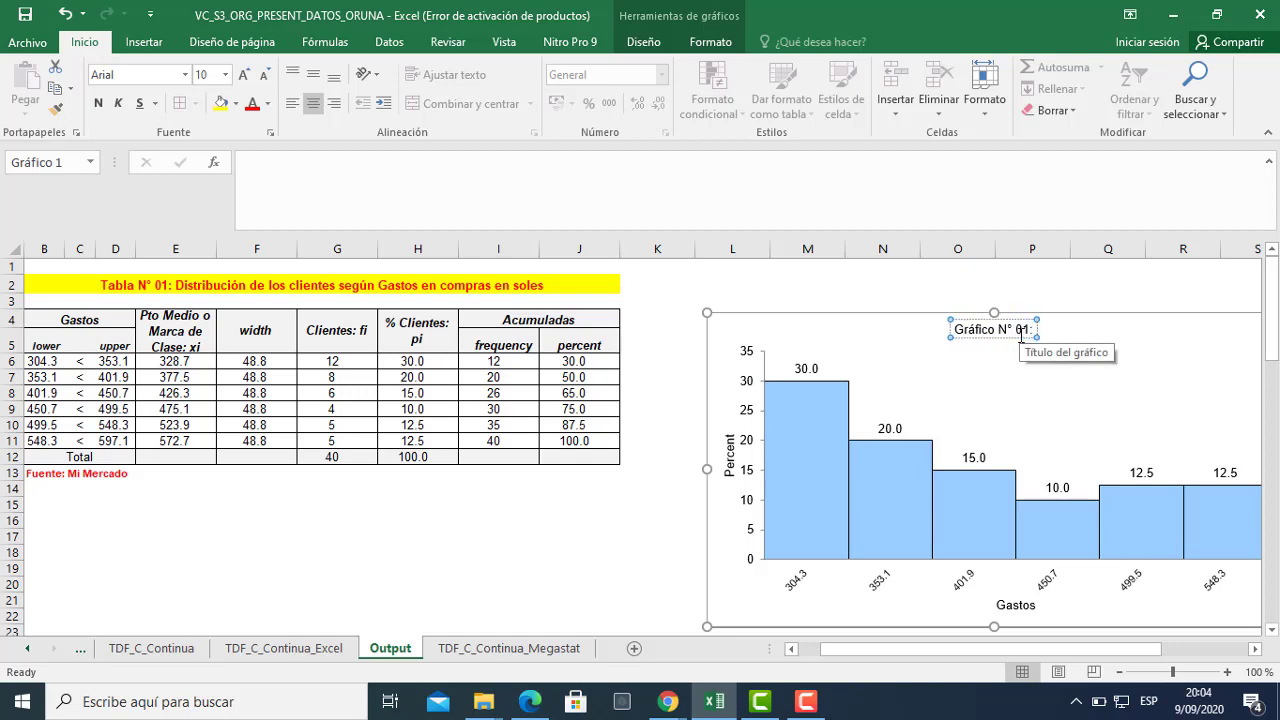
pyautogui.write(' D')
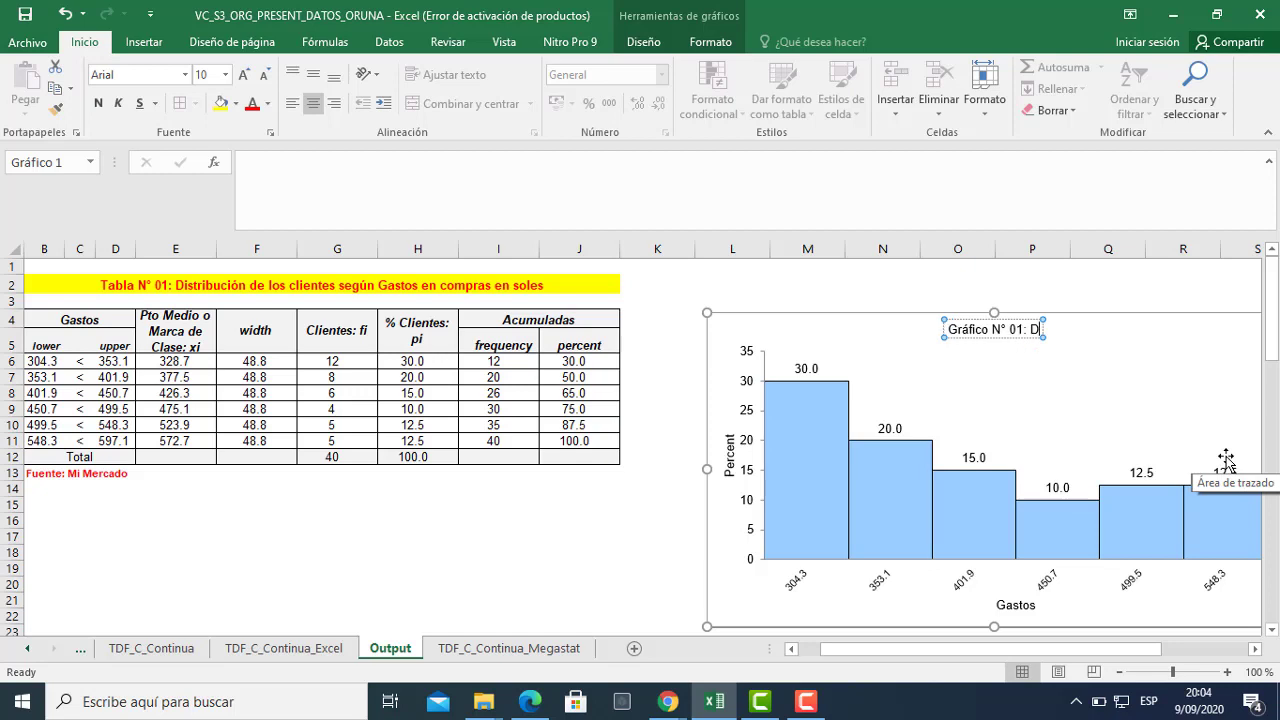
pyautogui.write('istribuci')
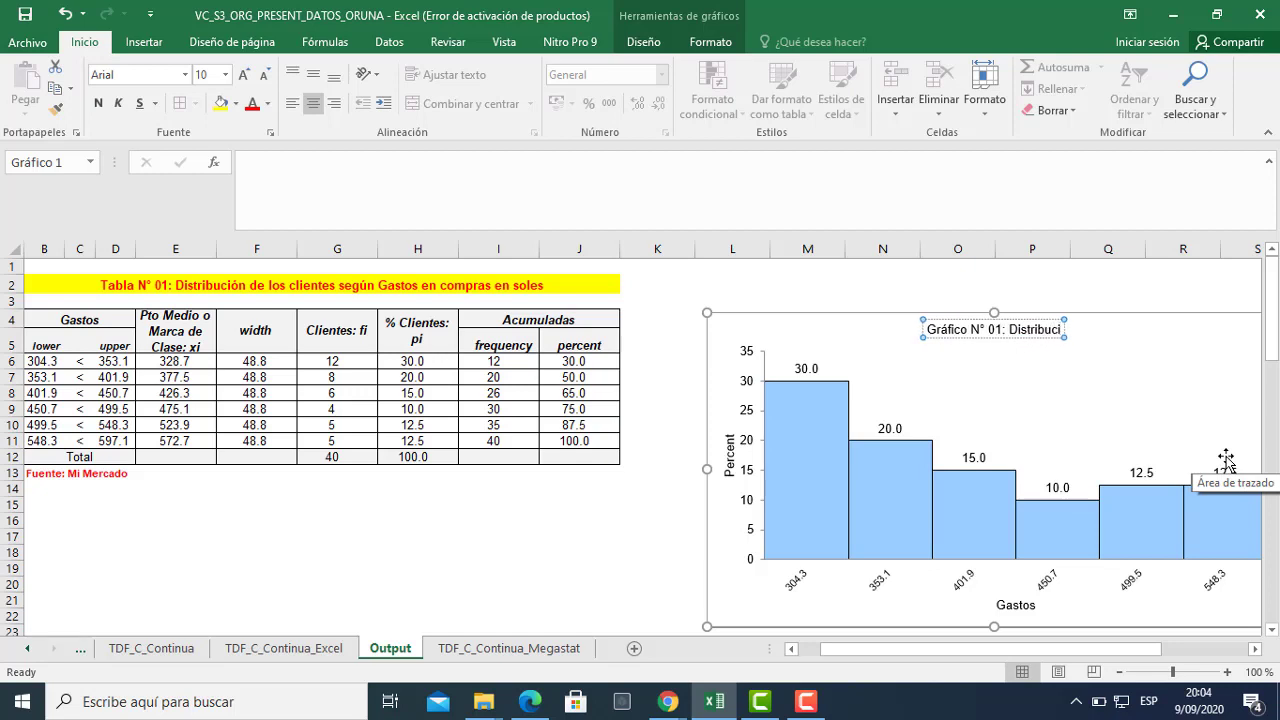
pyautogui.write('ón po')
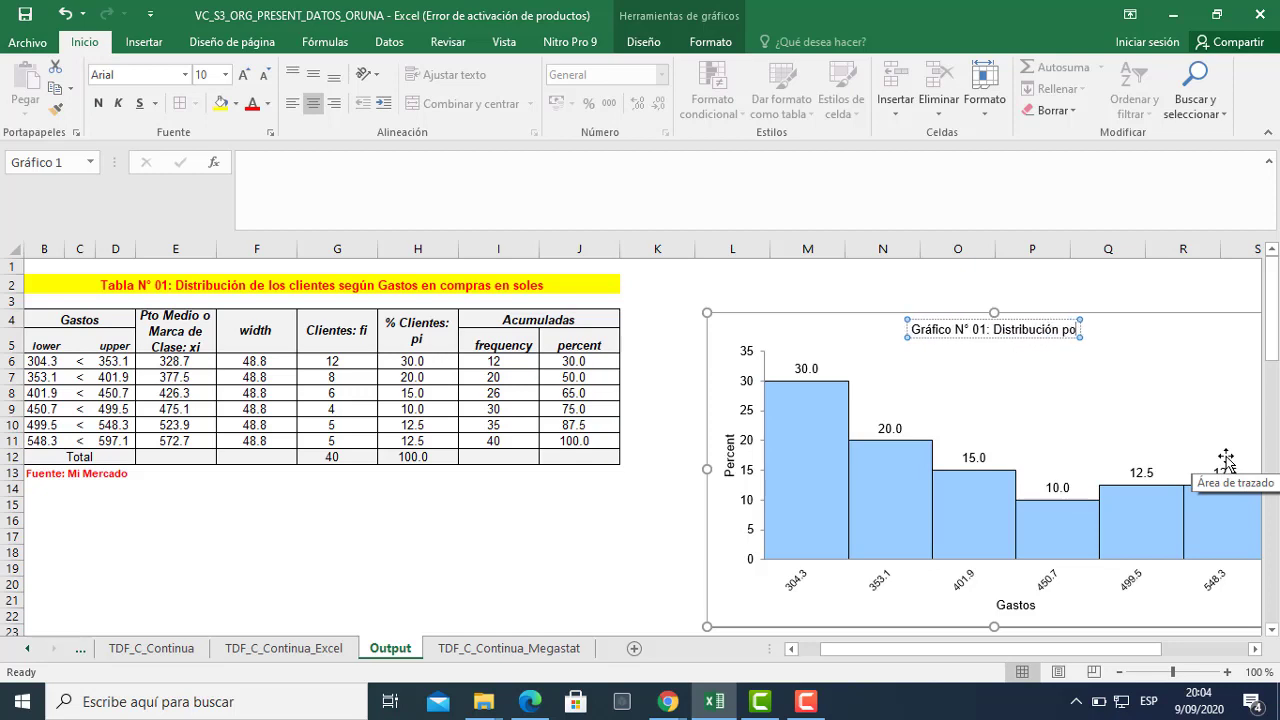
pyautogui.write('rcentaul de')
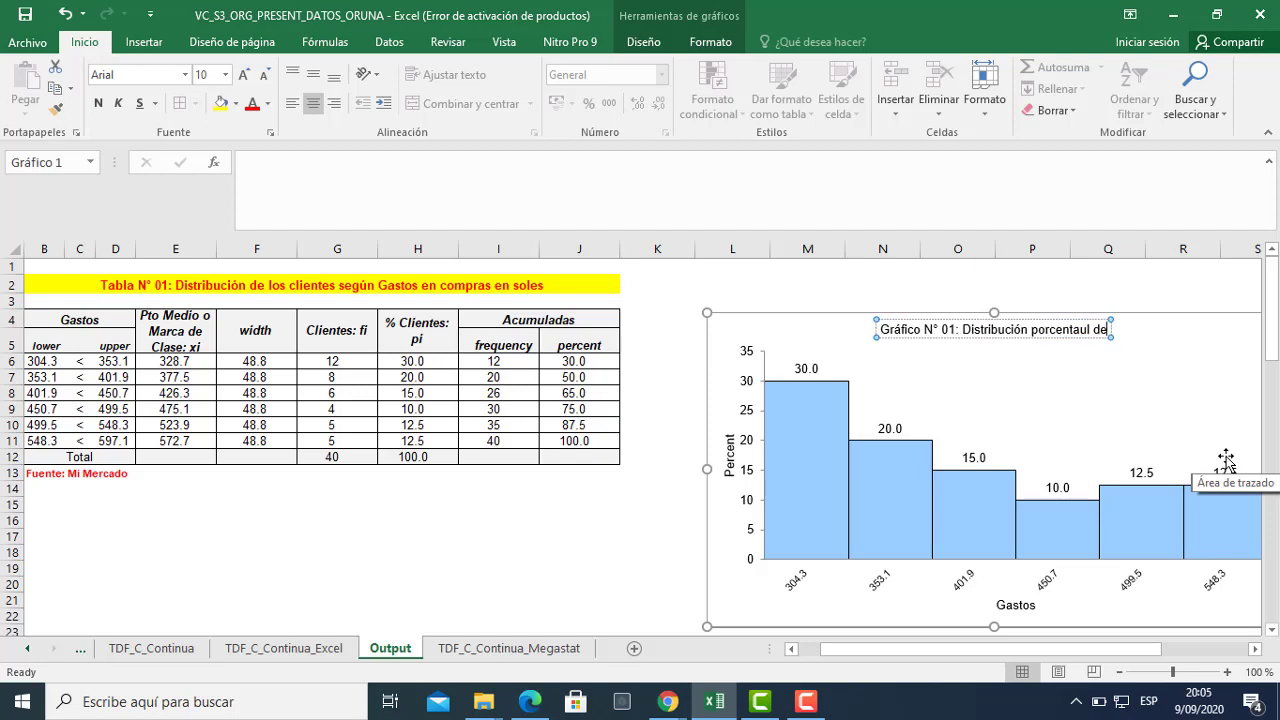
pyautogui.press('BackSpace')
pyautogui.press('BackSpace')
pyautogui.press('BackSpace')
pyautogui.press('BackSpace')
pyautogui.press('BackSpace')
pyautogui.press('BackSpace')
pyautogui.write('ual')
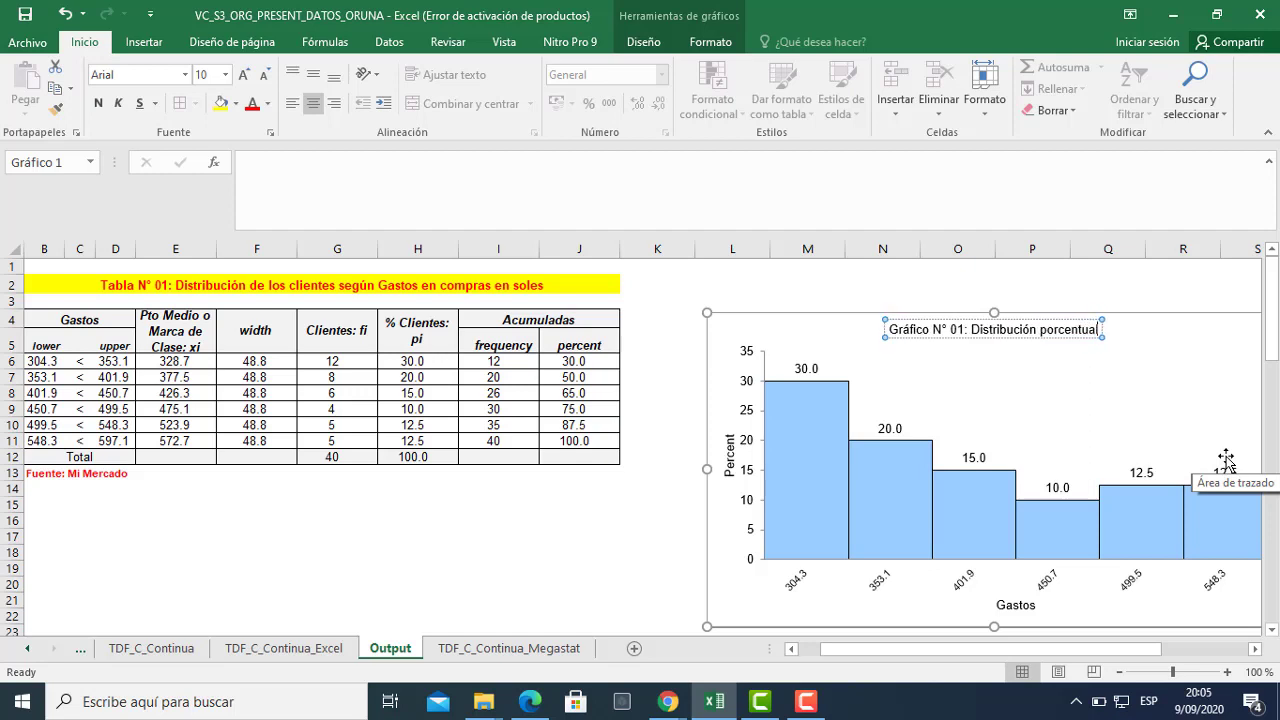
pyautogui.write(' de los c')
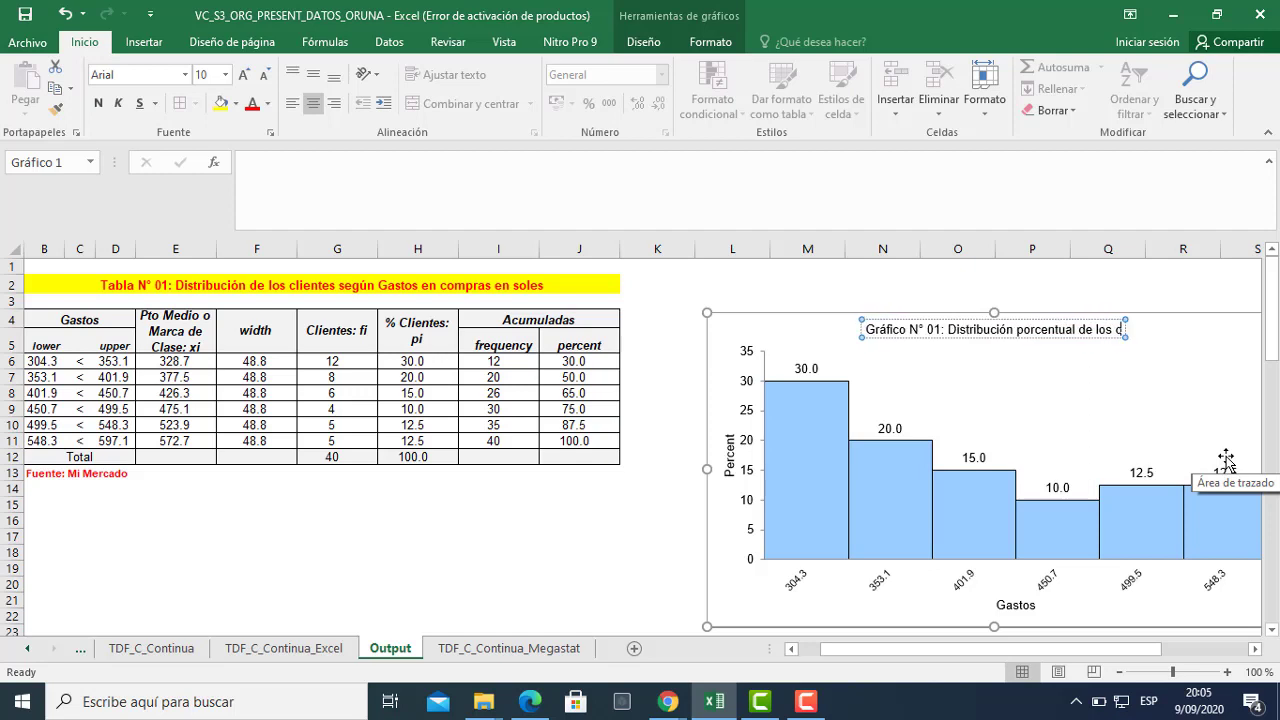
pyautogui.write('lientes se')
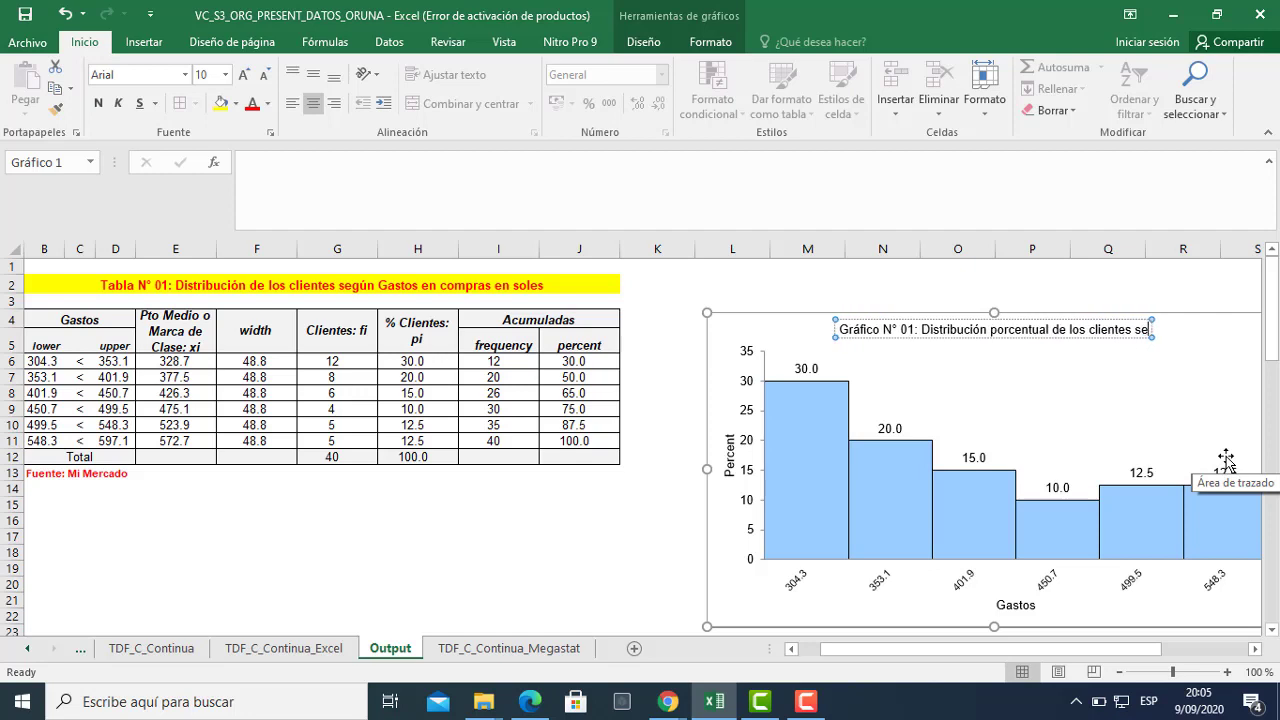
pyautogui.write('gún')
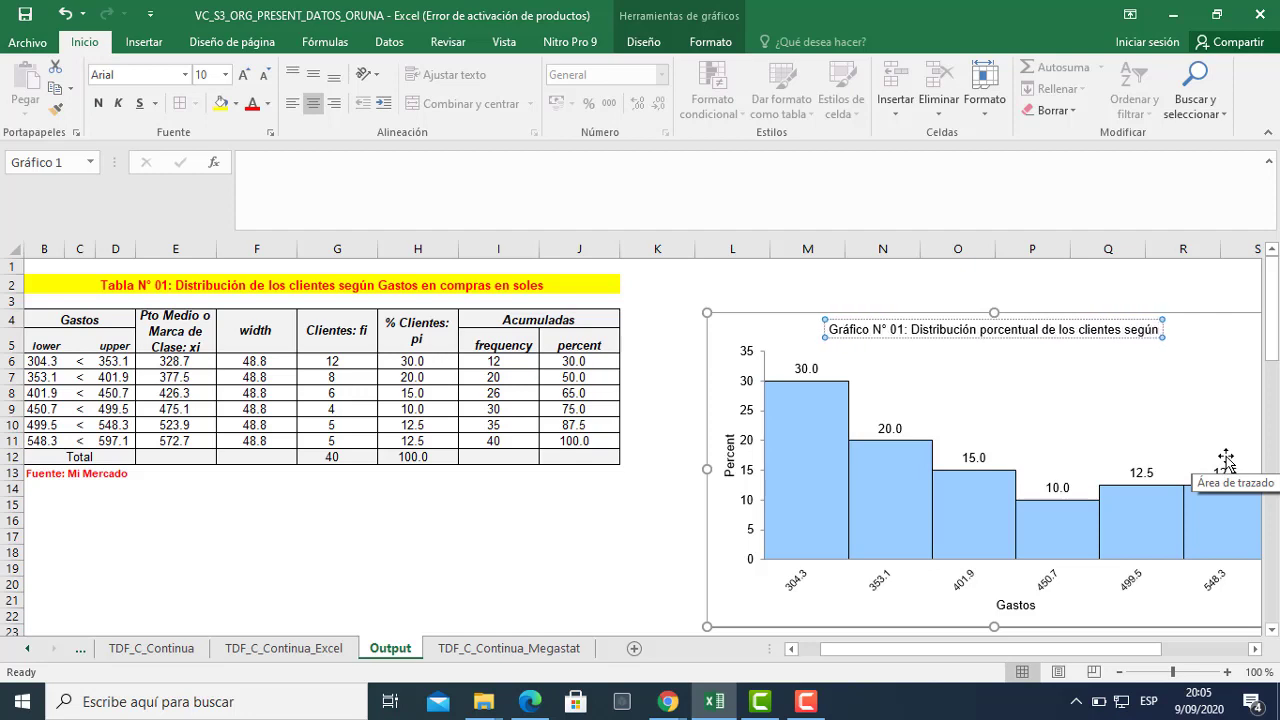
pyautogui.write(' gastos e')
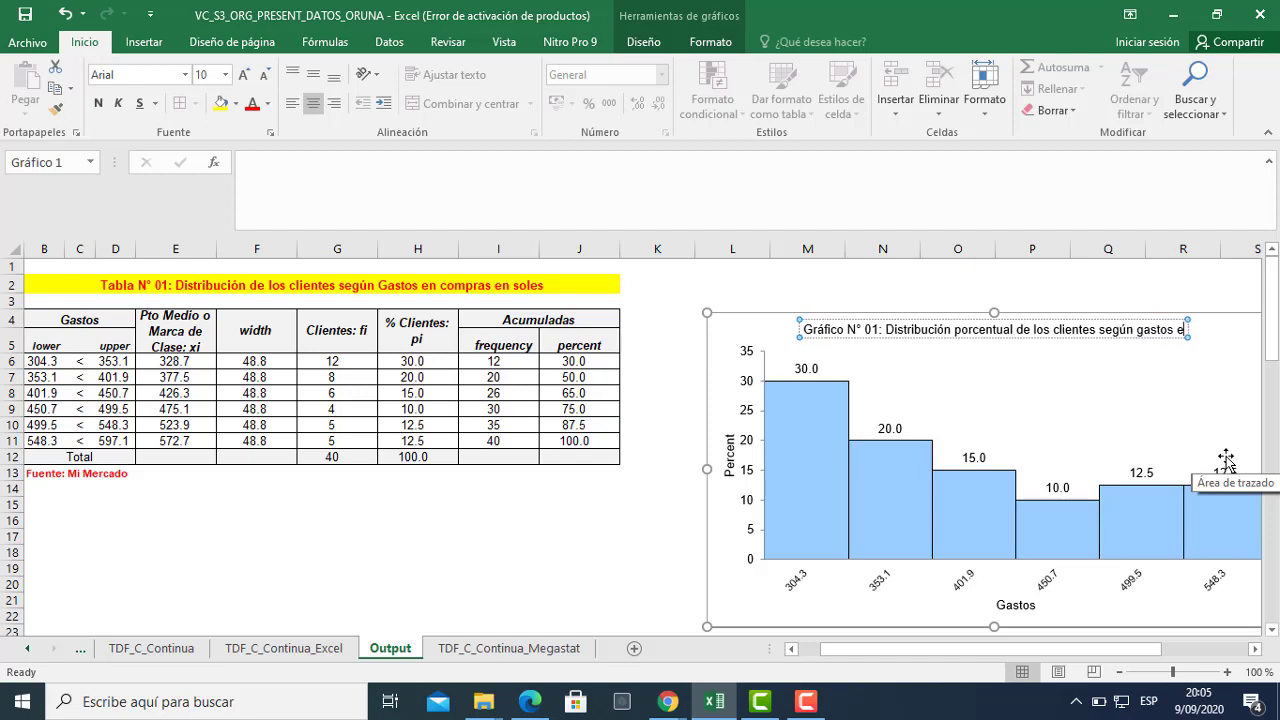
pyautogui.write('n com')
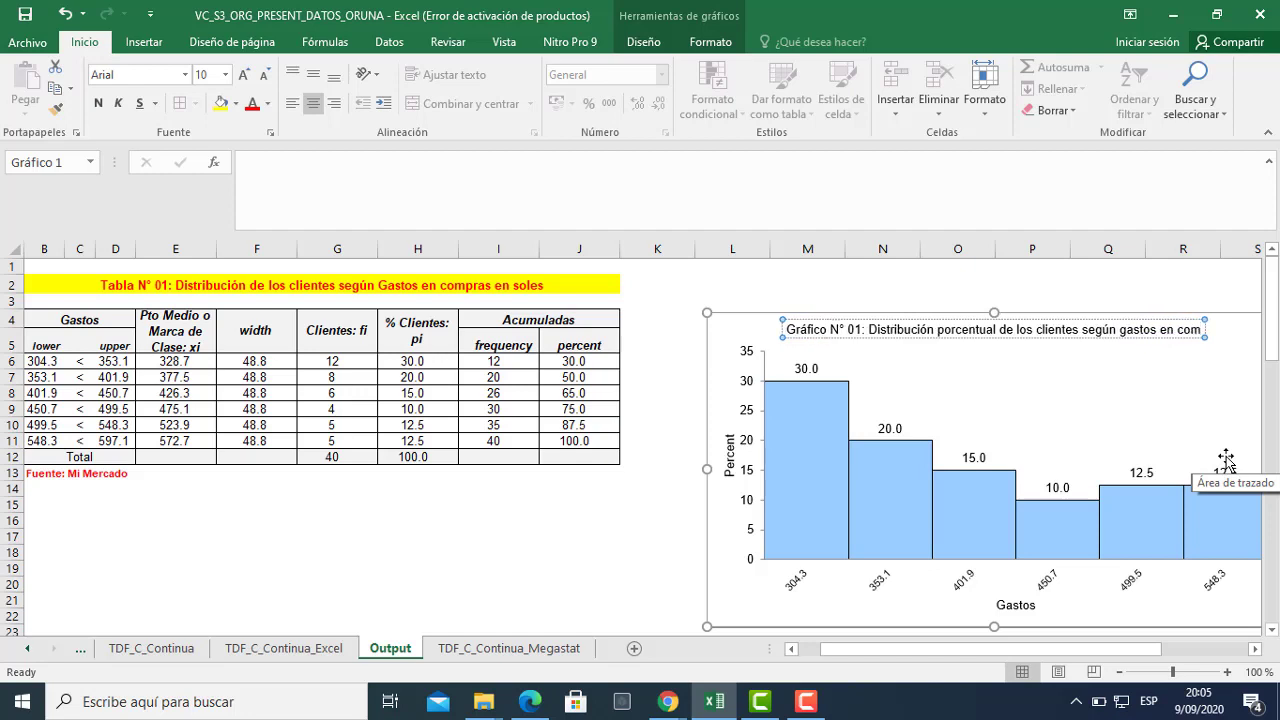
pyautogui.write('pras en ')
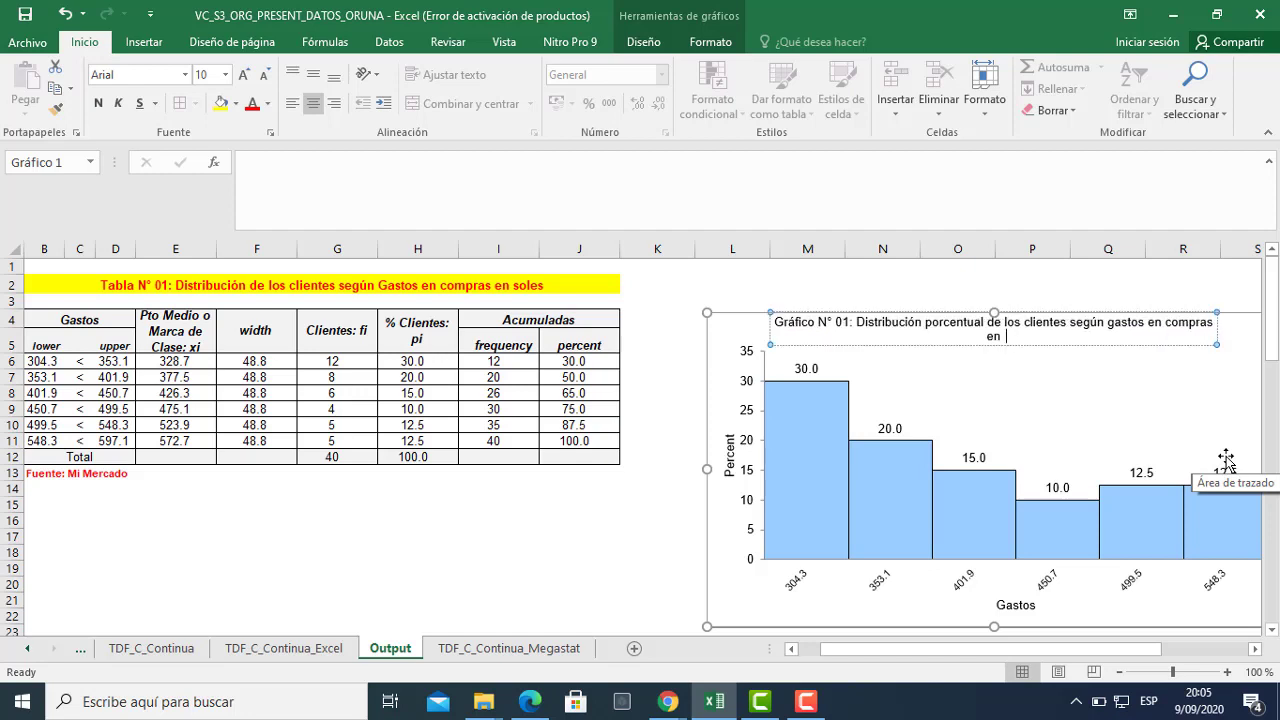
pyautogui.write('soles')
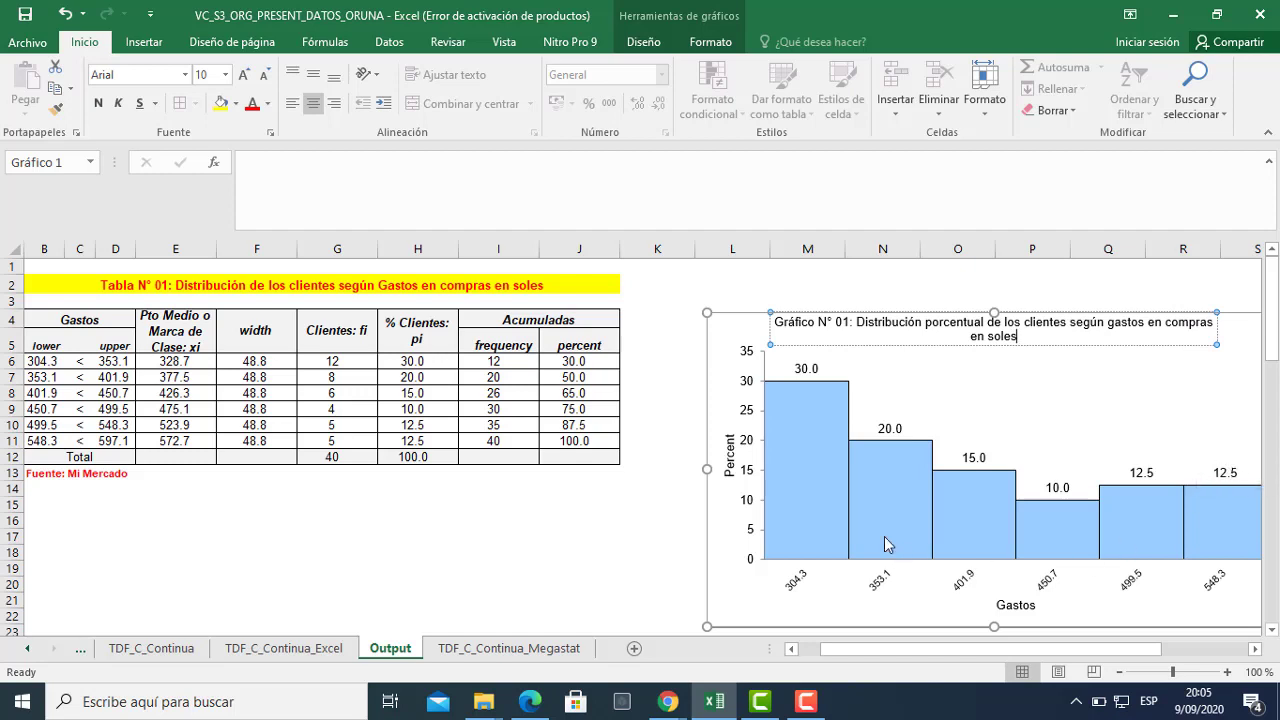
# Add a text box reading "Fuente: Mi Mercado" inside the histogram area, below the horizontal axis labels.
pyautogui.click(623, 531)
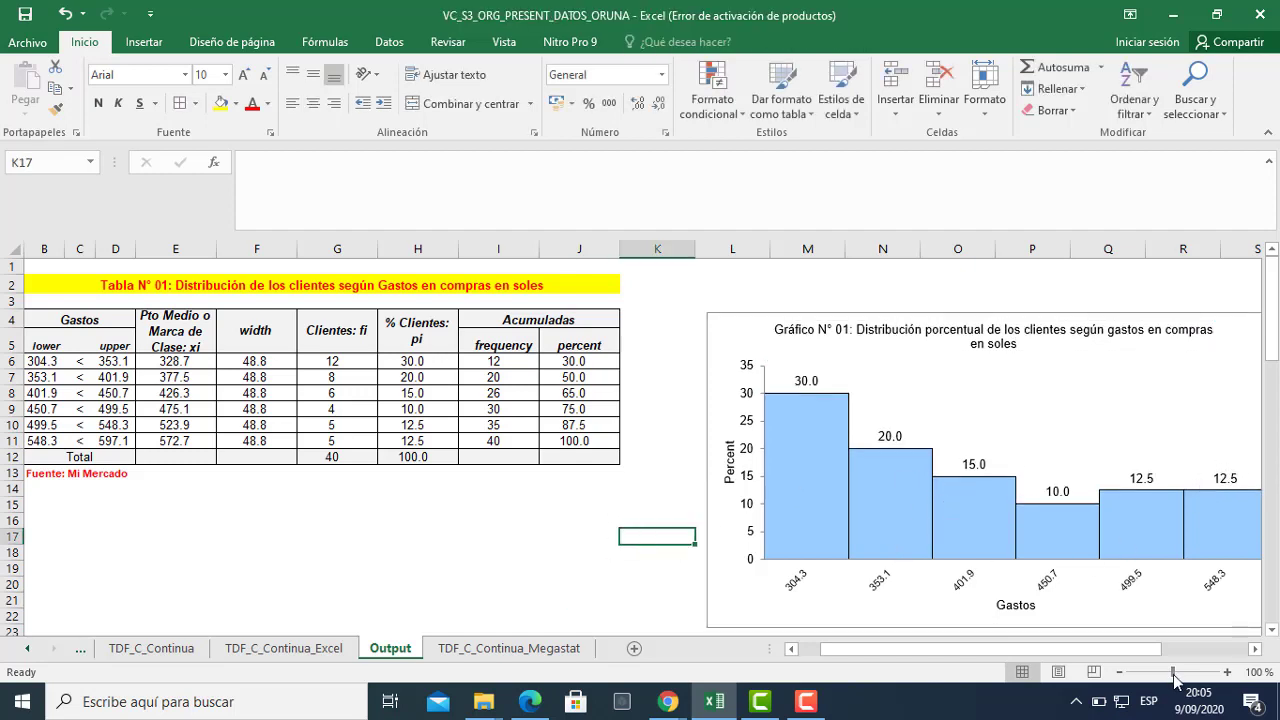
pyautogui.moveTo(1140, 649); pyautogui.dragTo(1202, 656)
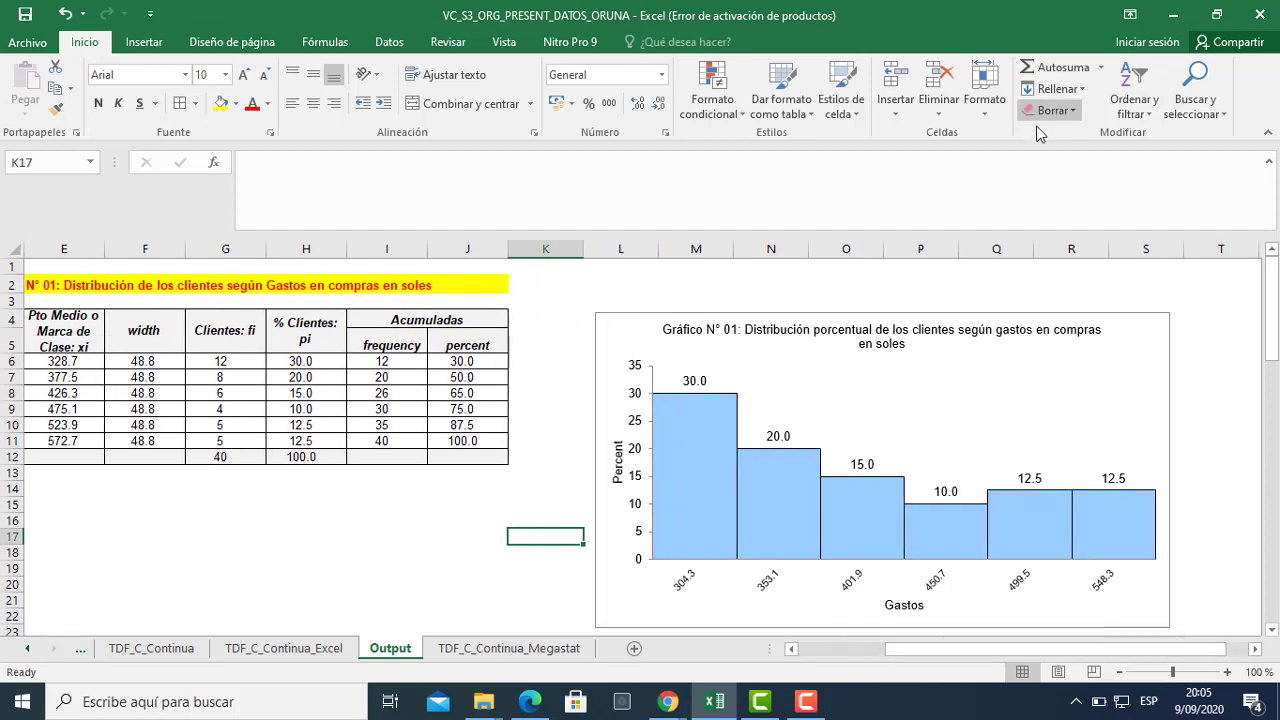
pyautogui.click(144, 44)
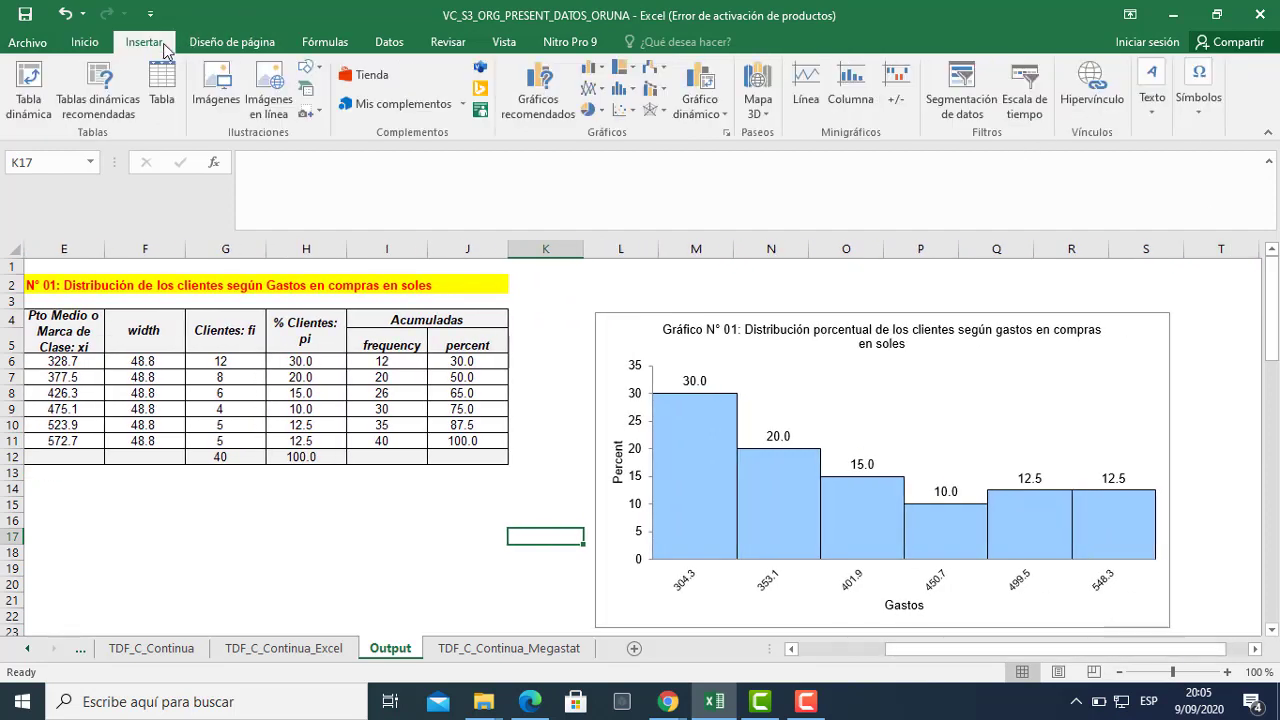
pyautogui.click(1155, 105)
pyautogui.click(1155, 105)
pyautogui.moveTo(614, 606); pyautogui.dragTo(766, 622)
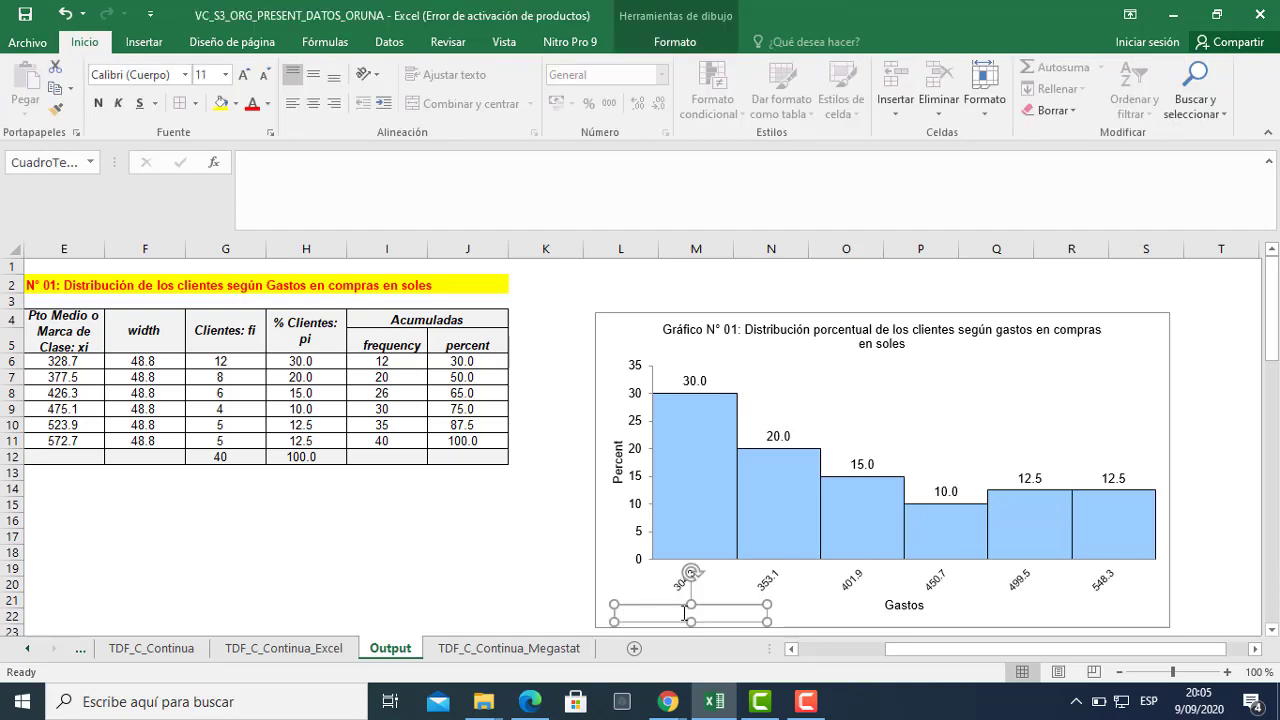
pyautogui.write('Fuente: Mi Mercado')
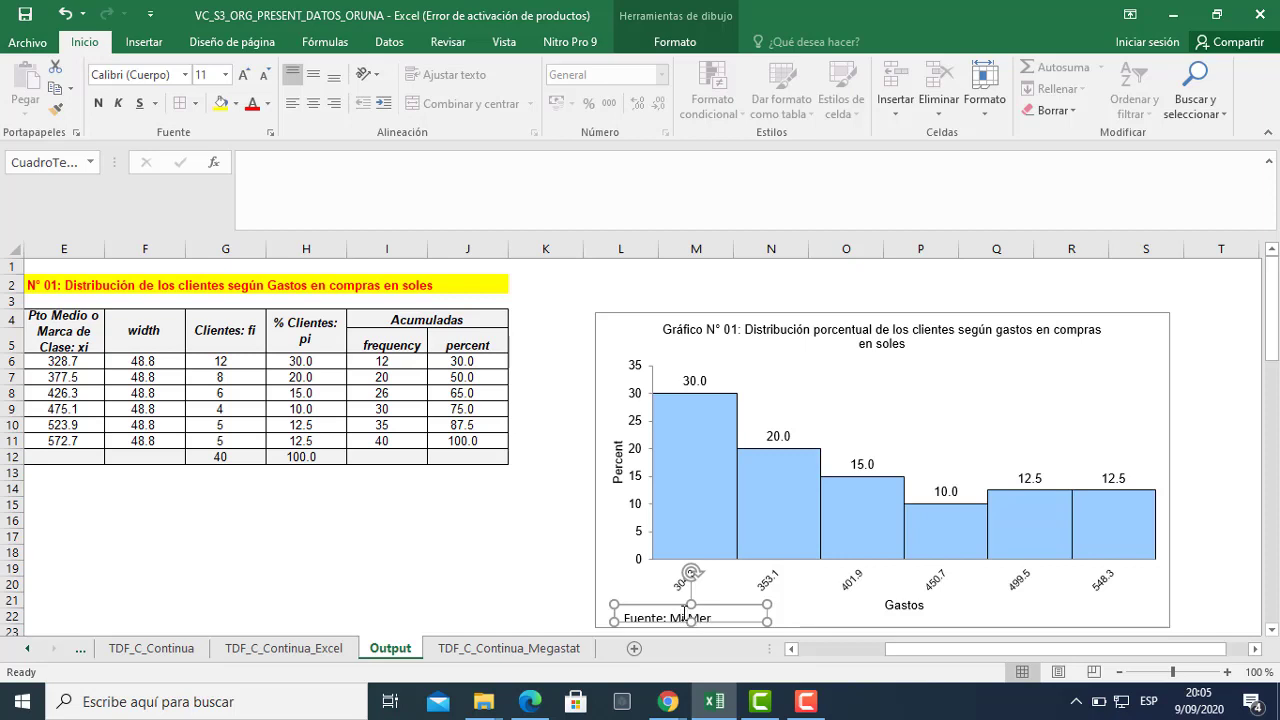
pyautogui.click(545, 614)
# Format the histogram's source note text with font size 8, bold and a red font color.
pyautogui.click(630, 616)
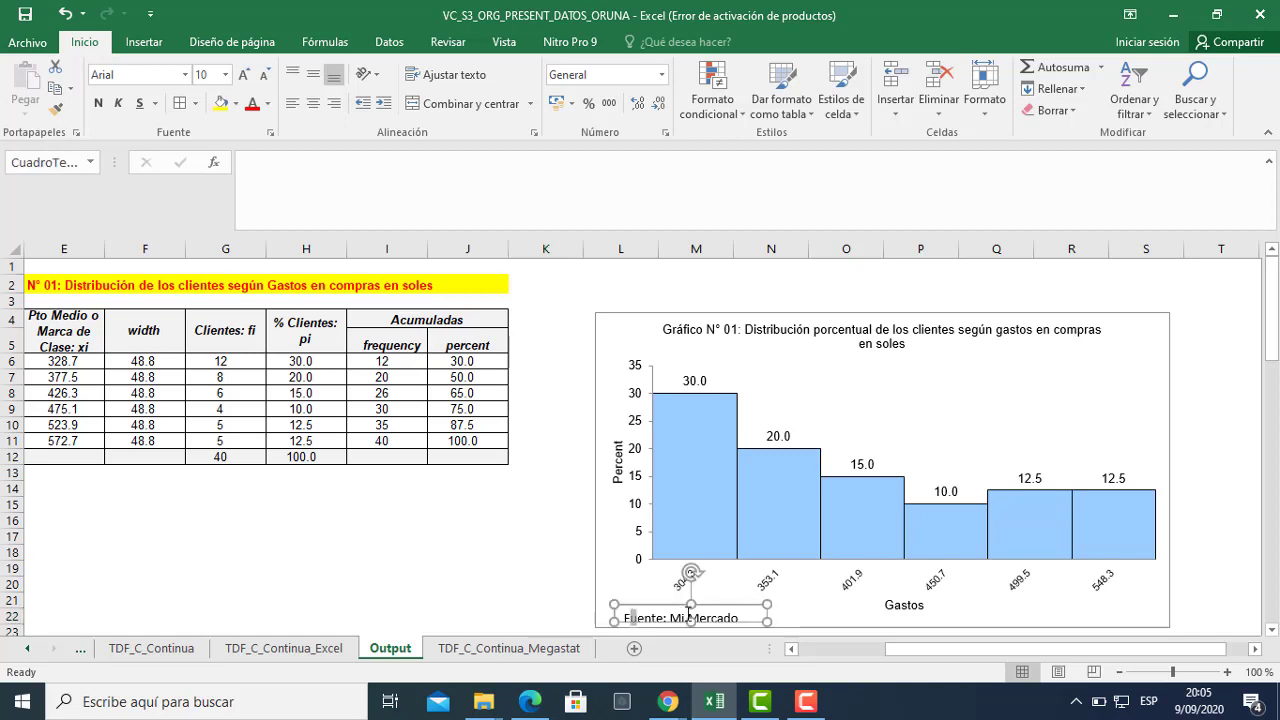
pyautogui.moveTo(625, 618); pyautogui.dragTo(738, 618)
pyautogui.click(216, 74)
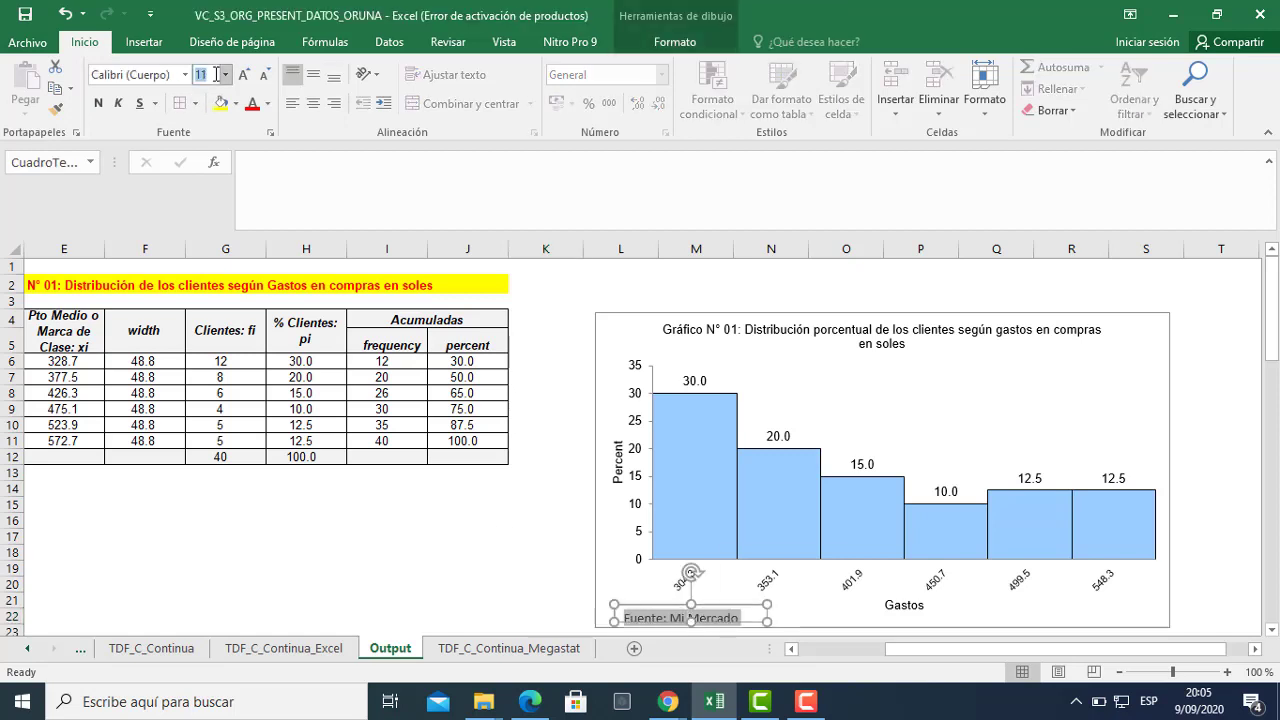
pyautogui.write('8')
pyautogui.press('Return')
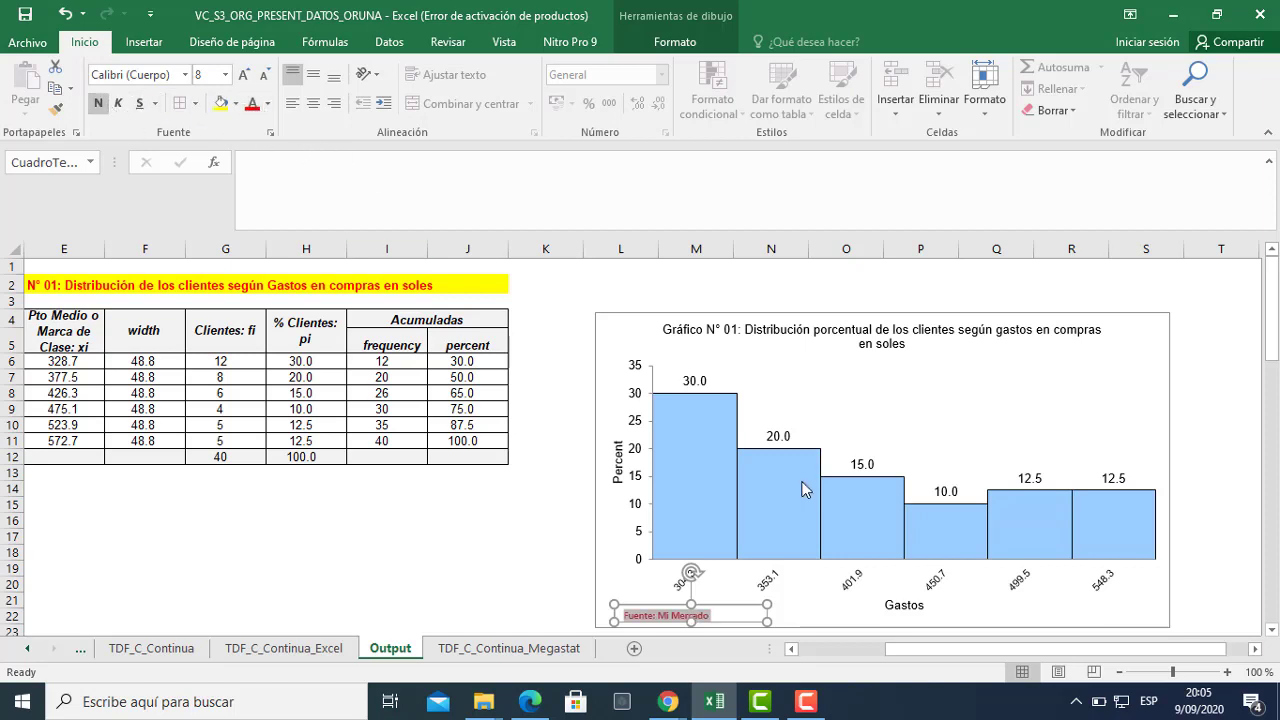
pyautogui.click(516, 603)
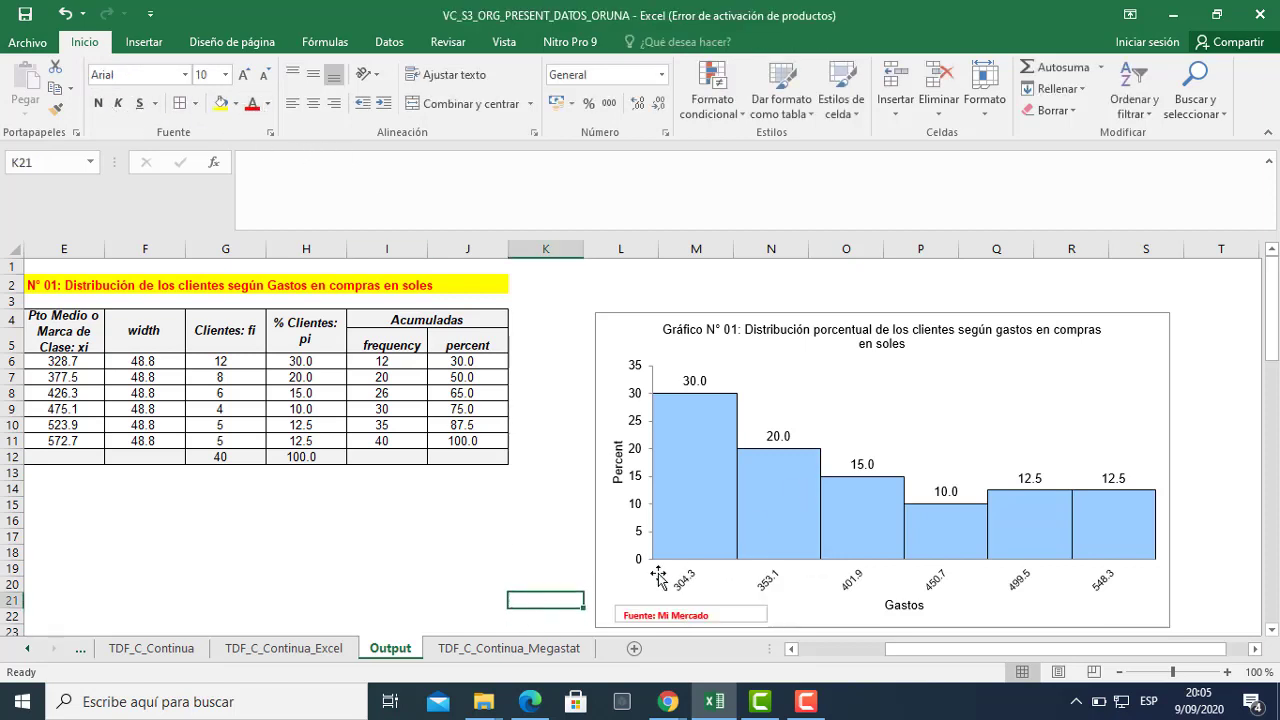
# Format the histogram's title with a red font color, bold and a yellow fill.
pyautogui.click(672, 335)
pyautogui.moveTo(672, 335); pyautogui.dragTo(946, 361)
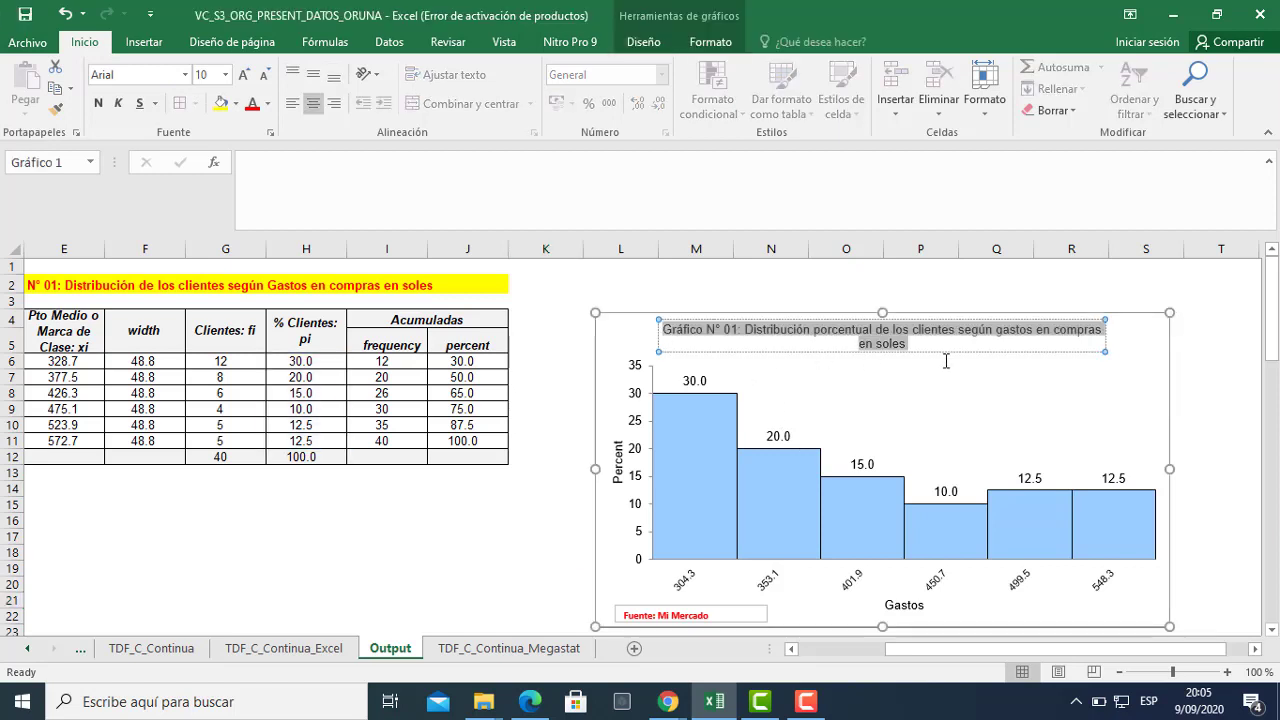
pyautogui.click(252, 103)
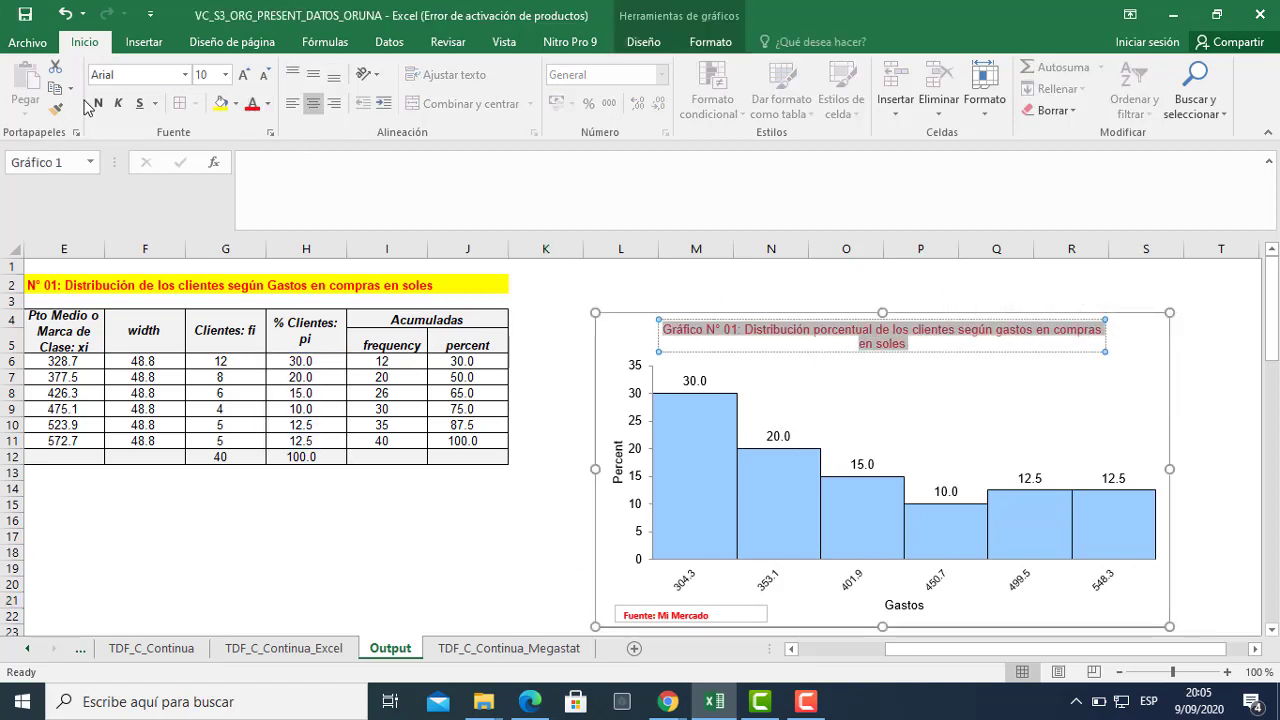
pyautogui.click(98, 103)
pyautogui.click(221, 103)
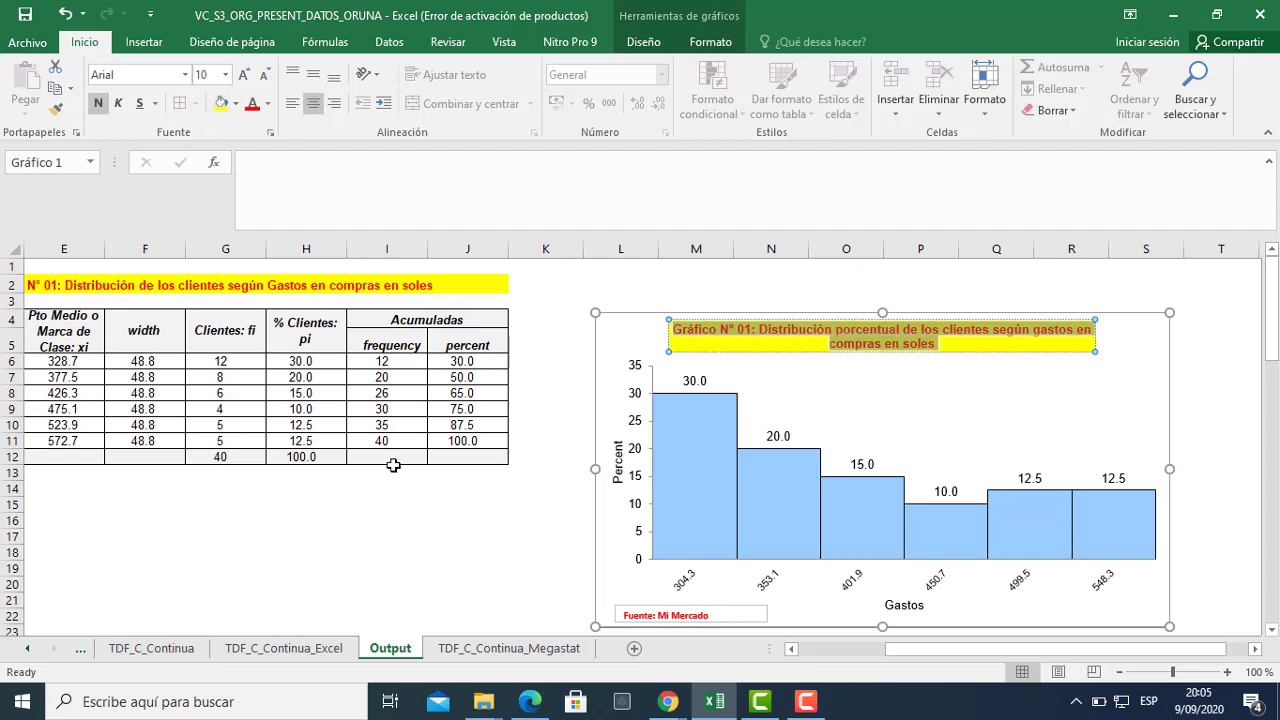
pyautogui.click(417, 582)
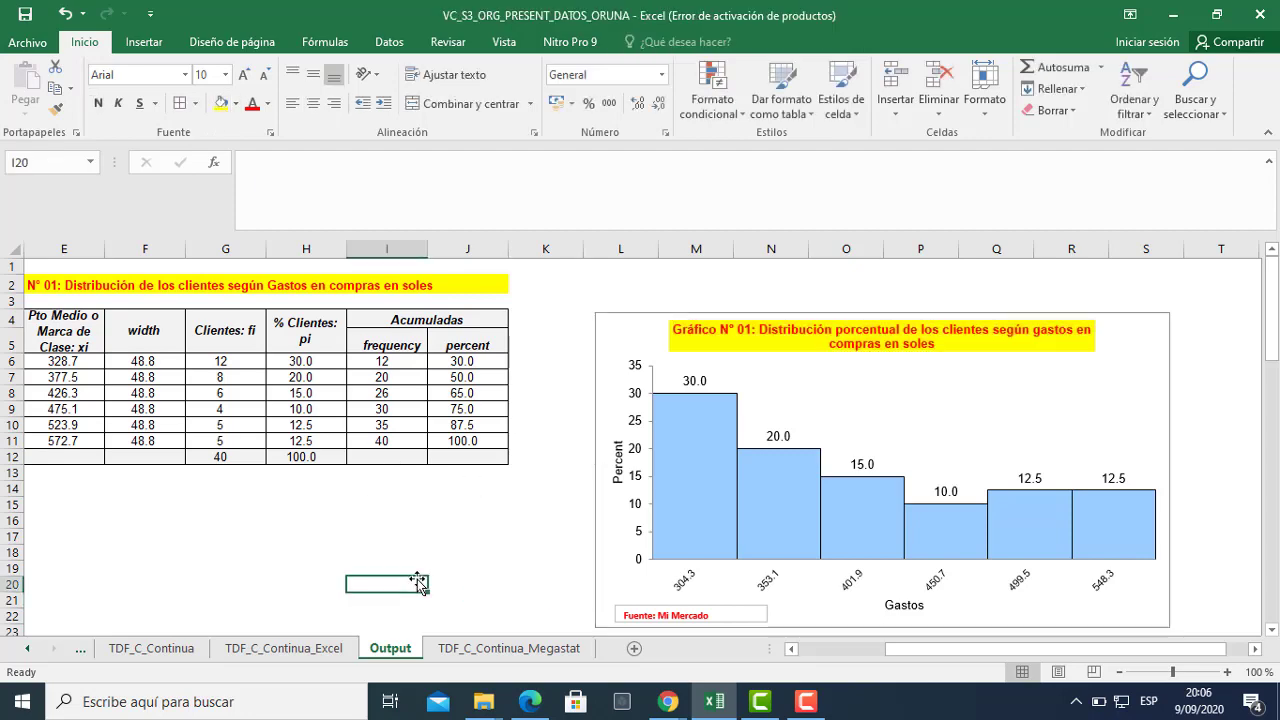
# Check the exercise statement on the TDF_C_Continua_Megastat sheet and rename the Output sheet as Output_VC_Continua.
pyautogui.moveTo(950, 649); pyautogui.dragTo(863, 656)
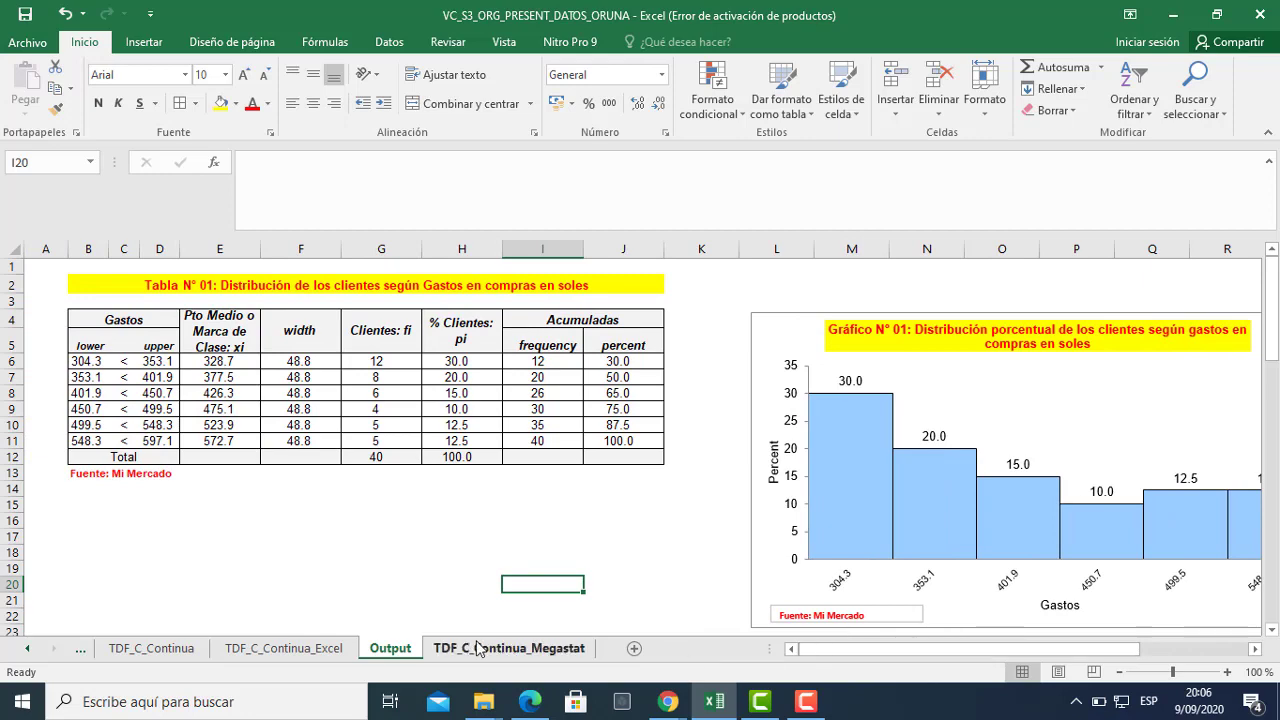
pyautogui.click(478, 649)
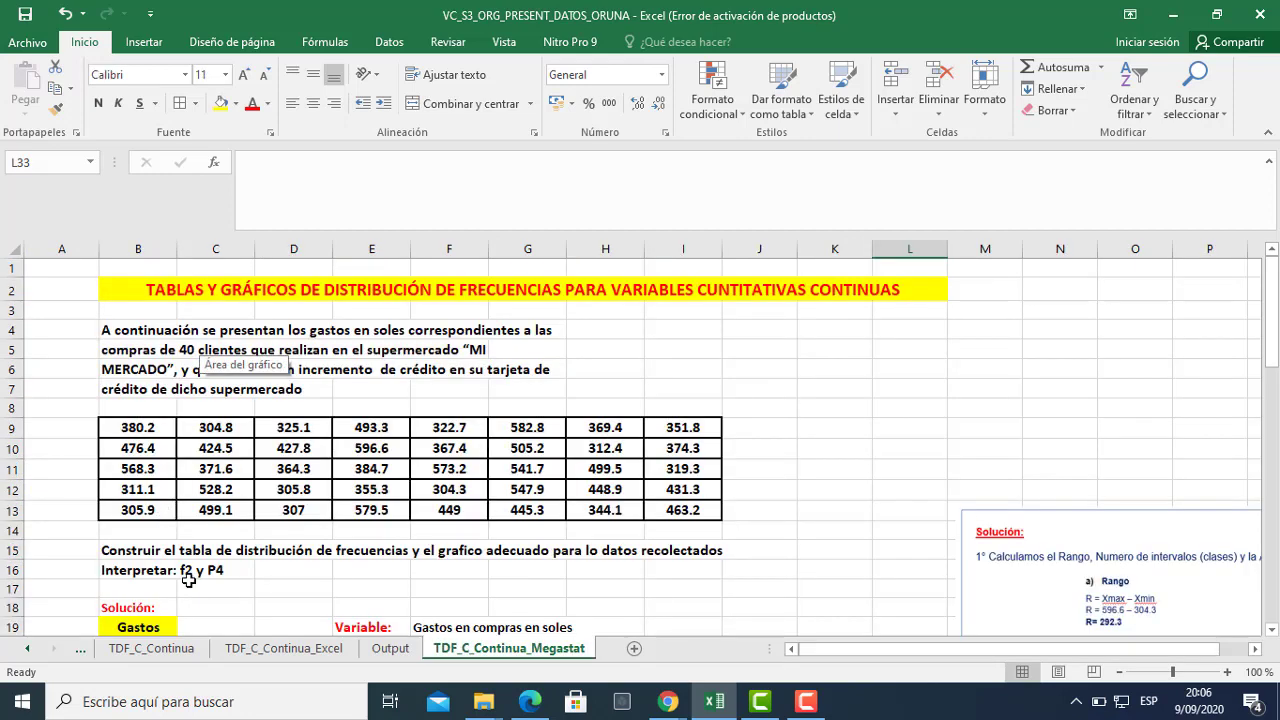
pyautogui.click(393, 651)
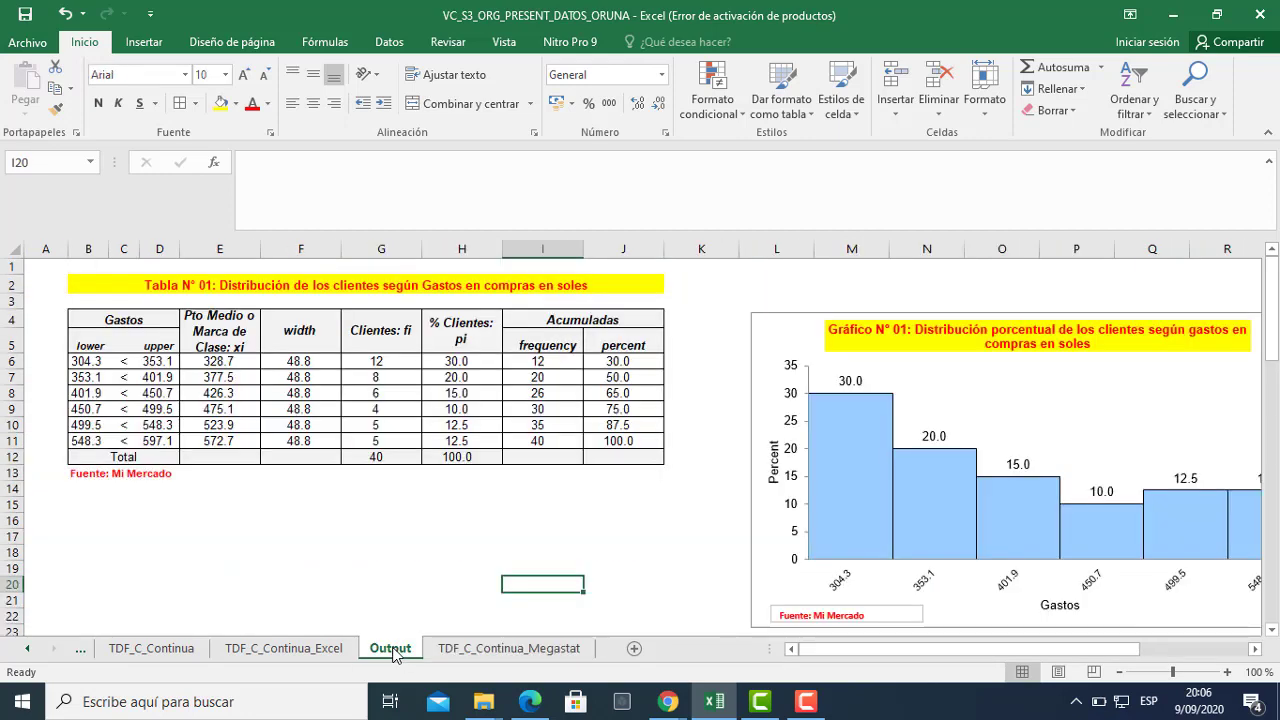
pyautogui.rightClick(393, 651)
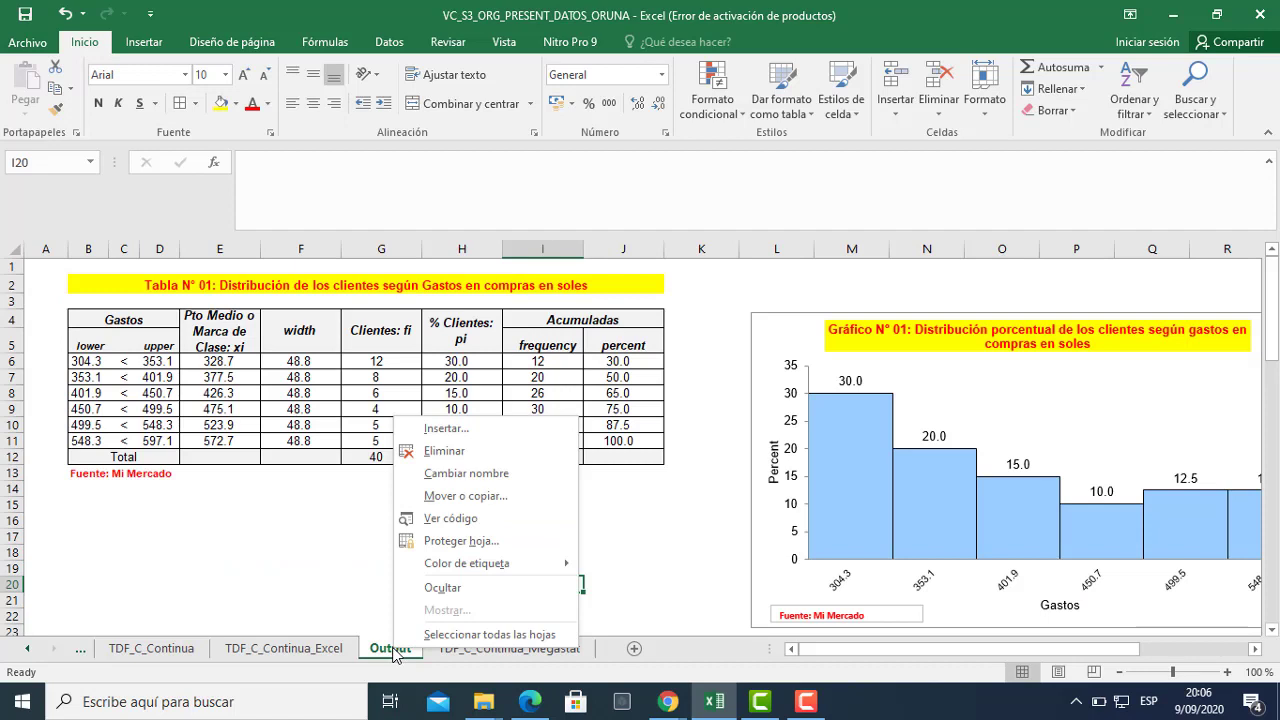
pyautogui.click(492, 476)
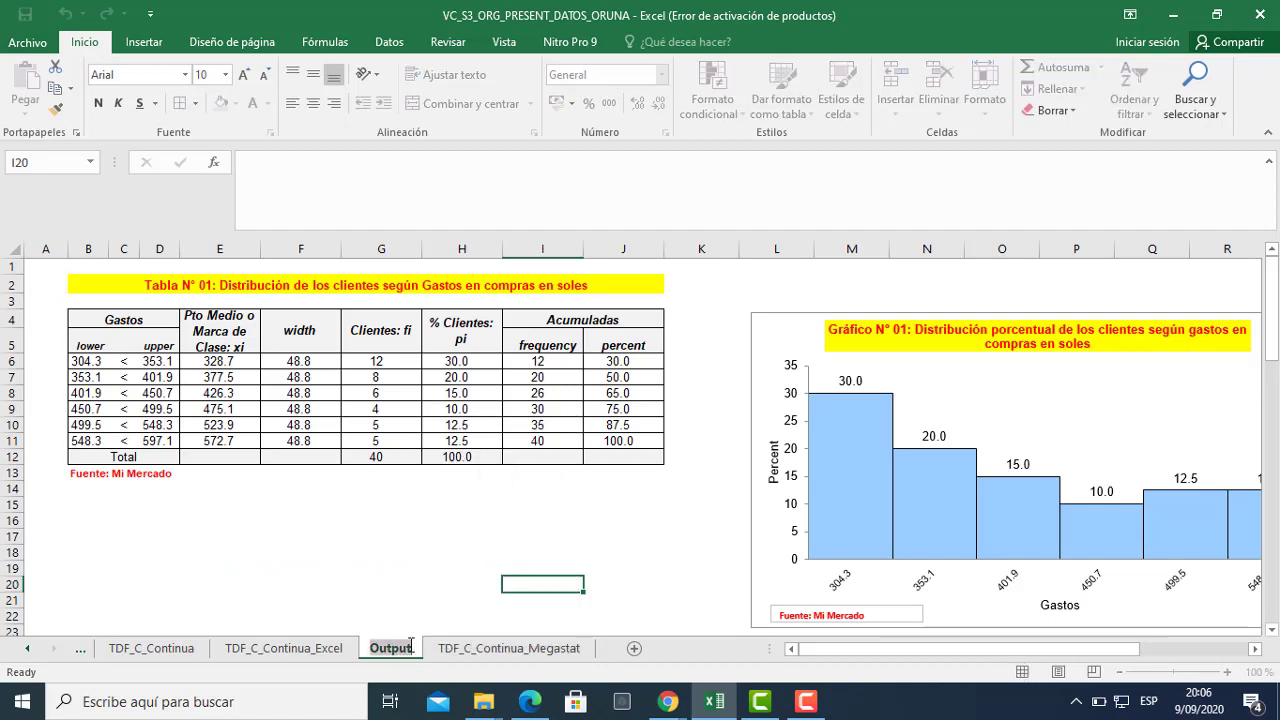
pyautogui.click(411, 644)
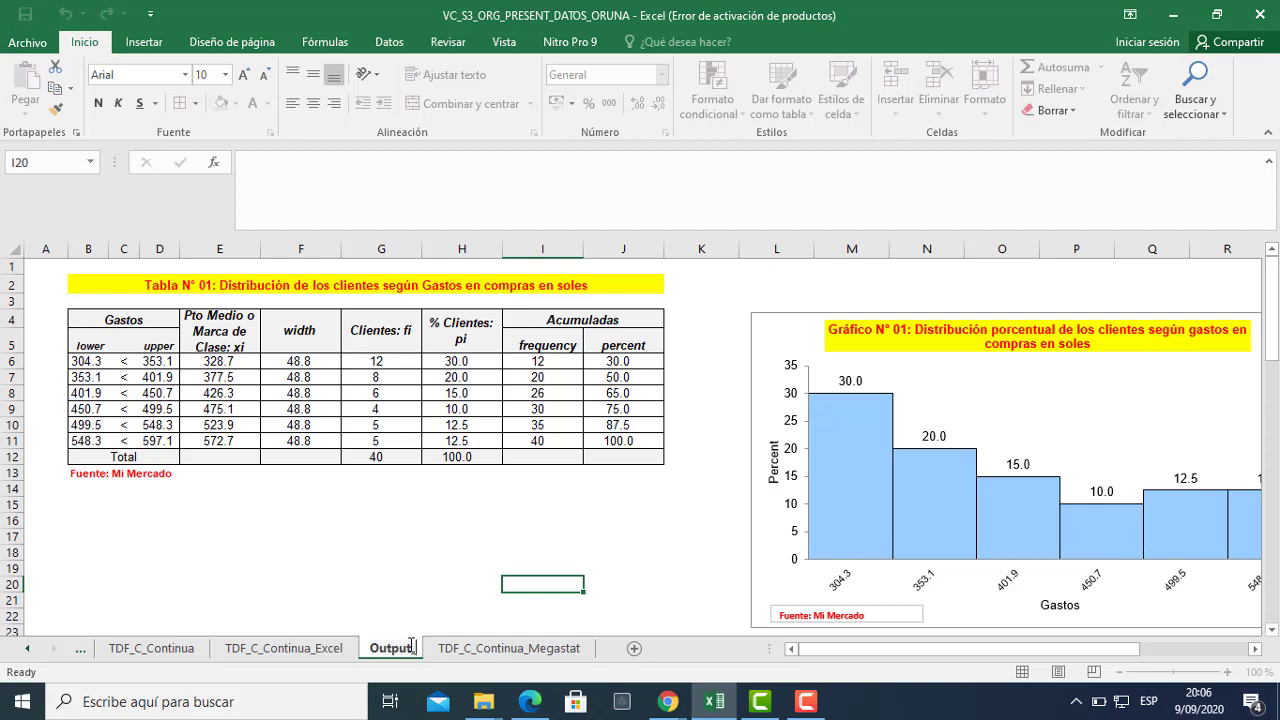
pyautogui.click(411, 644)
pyautogui.write('_VC')
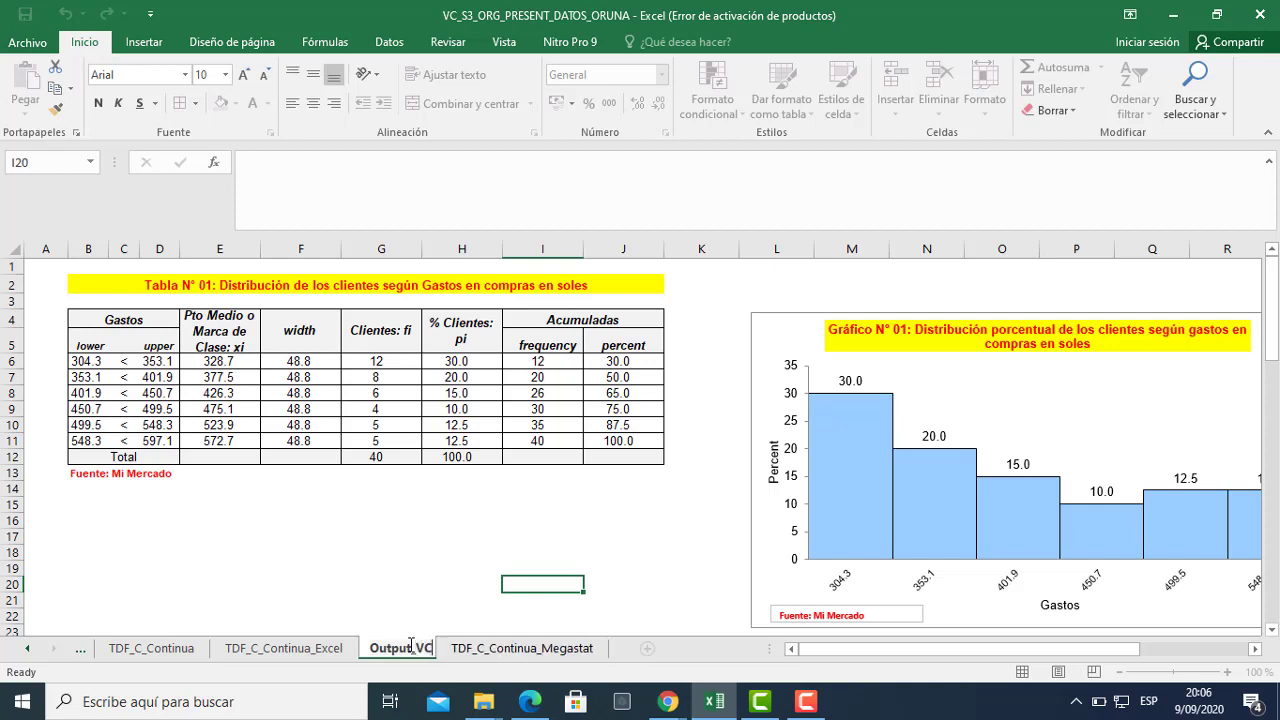
pyautogui.press('Return')
pyautogui.write('_Continua')
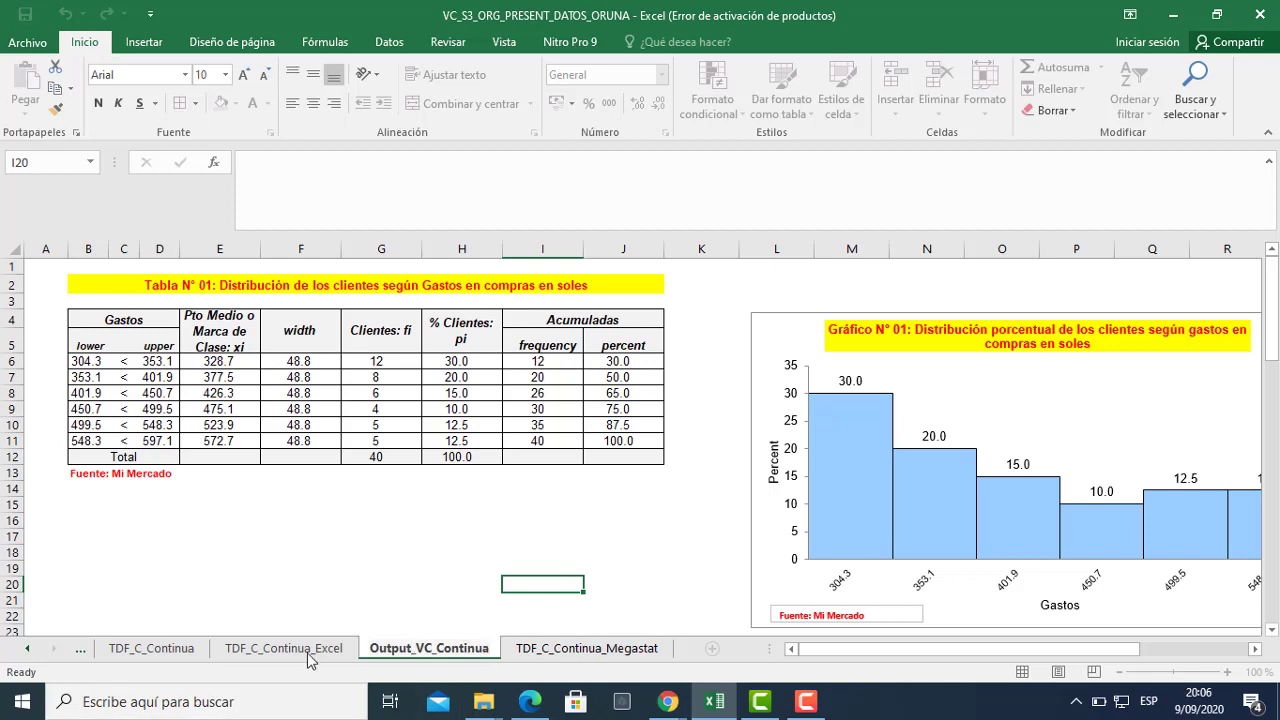
pyautogui.click(323, 549)
# Enter the label "f2:" in cell B16 below the frequency table and center it horizontally.
pyautogui.click(107, 512)
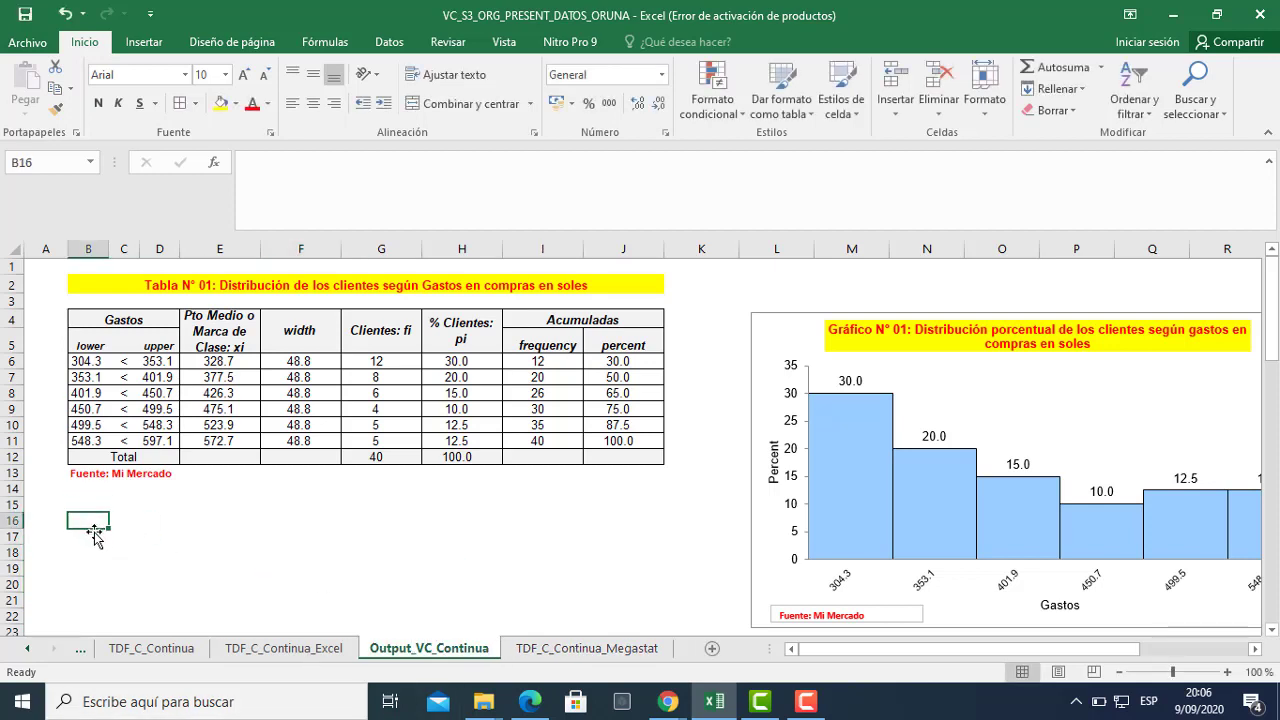
pyautogui.write('f2')
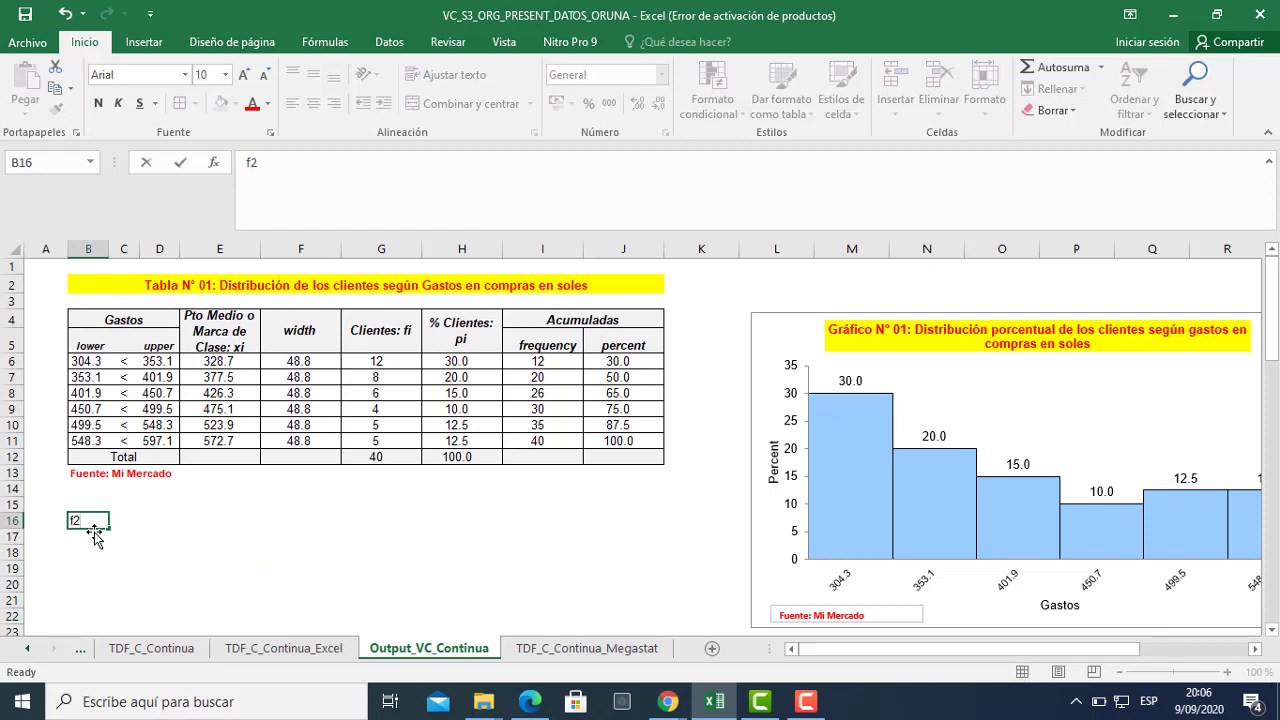
pyautogui.write(':')
pyautogui.click(150, 522)
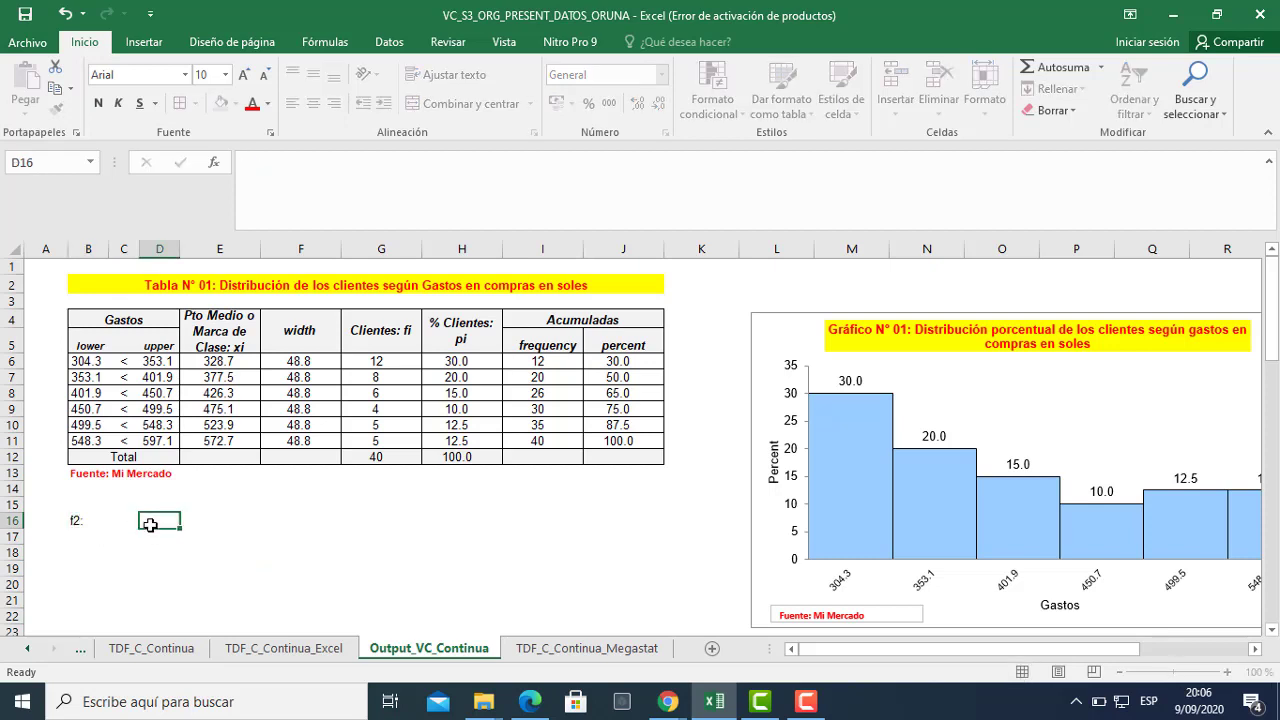
pyautogui.click(97, 520)
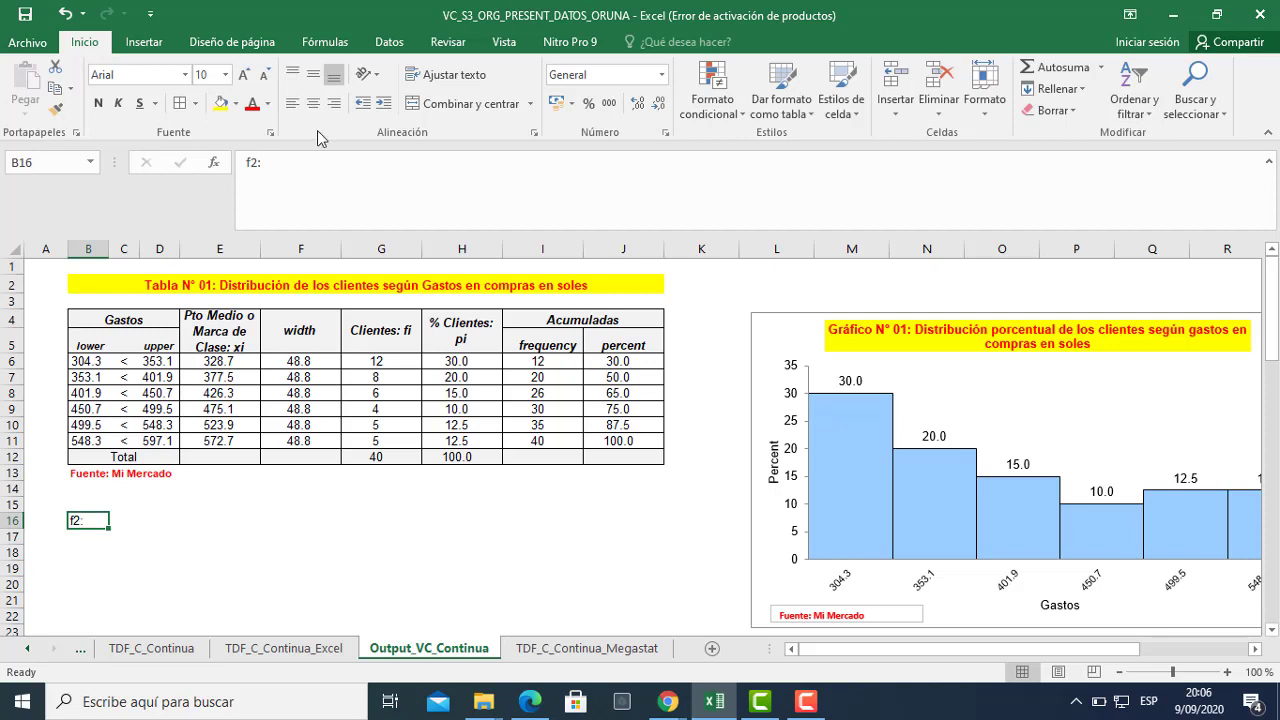
pyautogui.click(314, 104)
# Make the Total row of the frequency table, from column B to J, bold.
pyautogui.click(160, 520)
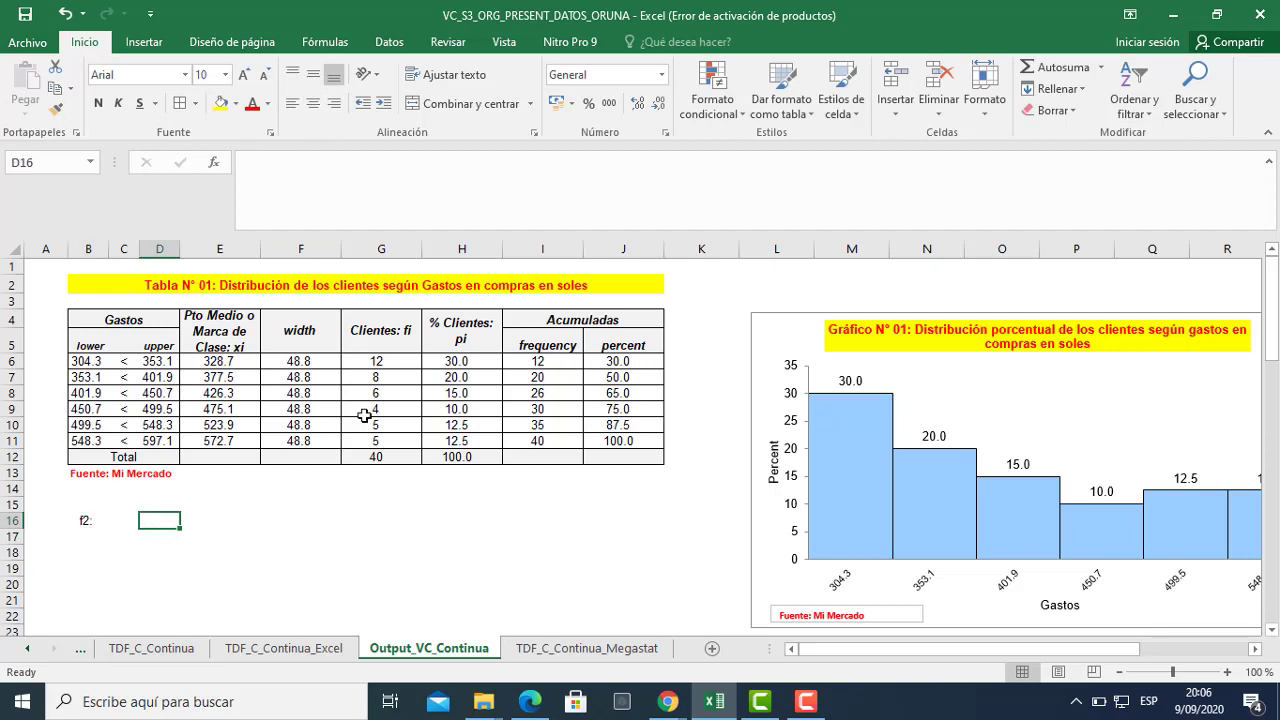
pyautogui.click(385, 377)
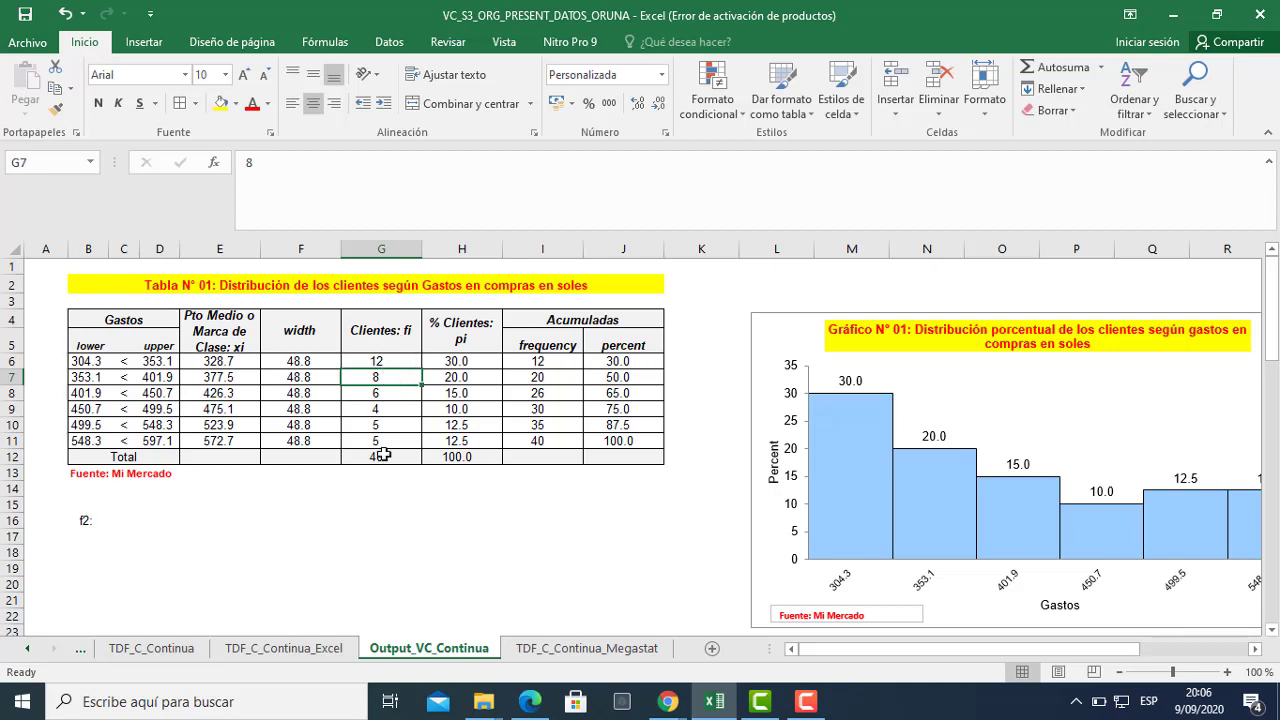
pyautogui.moveTo(128, 457); pyautogui.dragTo(625, 458)
pyautogui.click(99, 103)
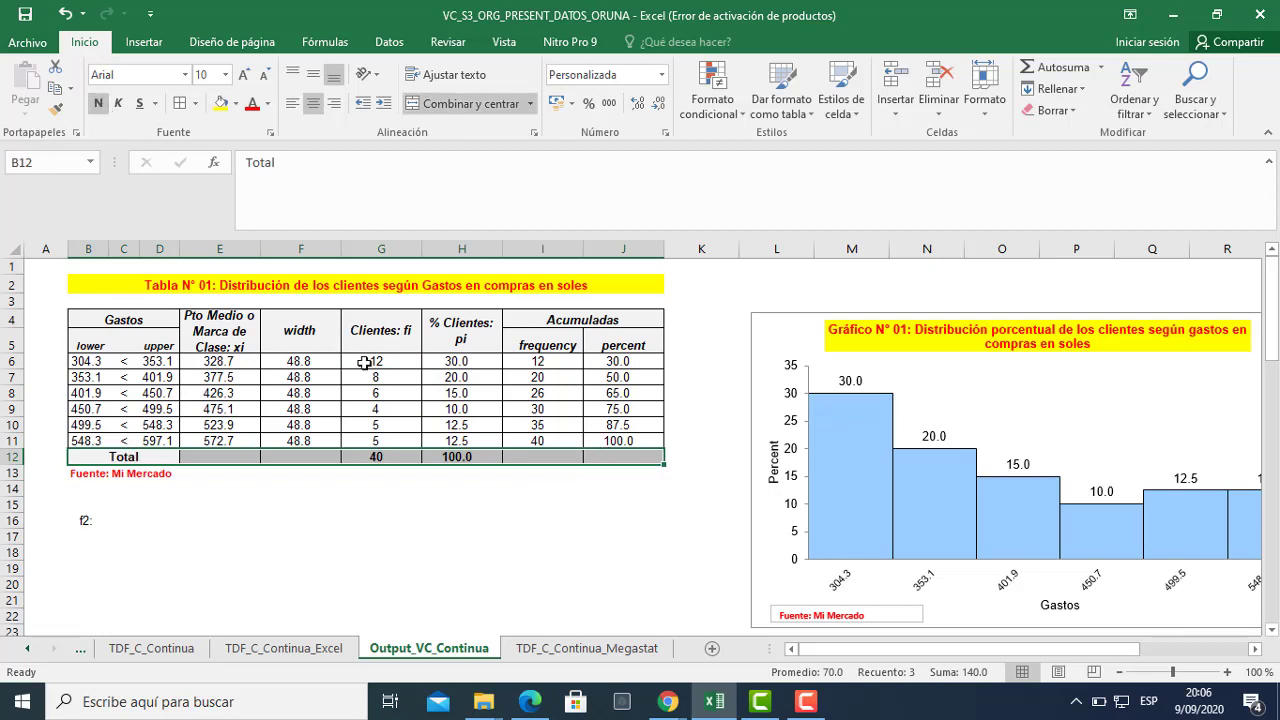
# Enter the f2 interpretation in cell C16: "Del total de 40 clientes 8 gastarón de 352.1 sole a menos de 401.9 soles".
pyautogui.click(380, 381)
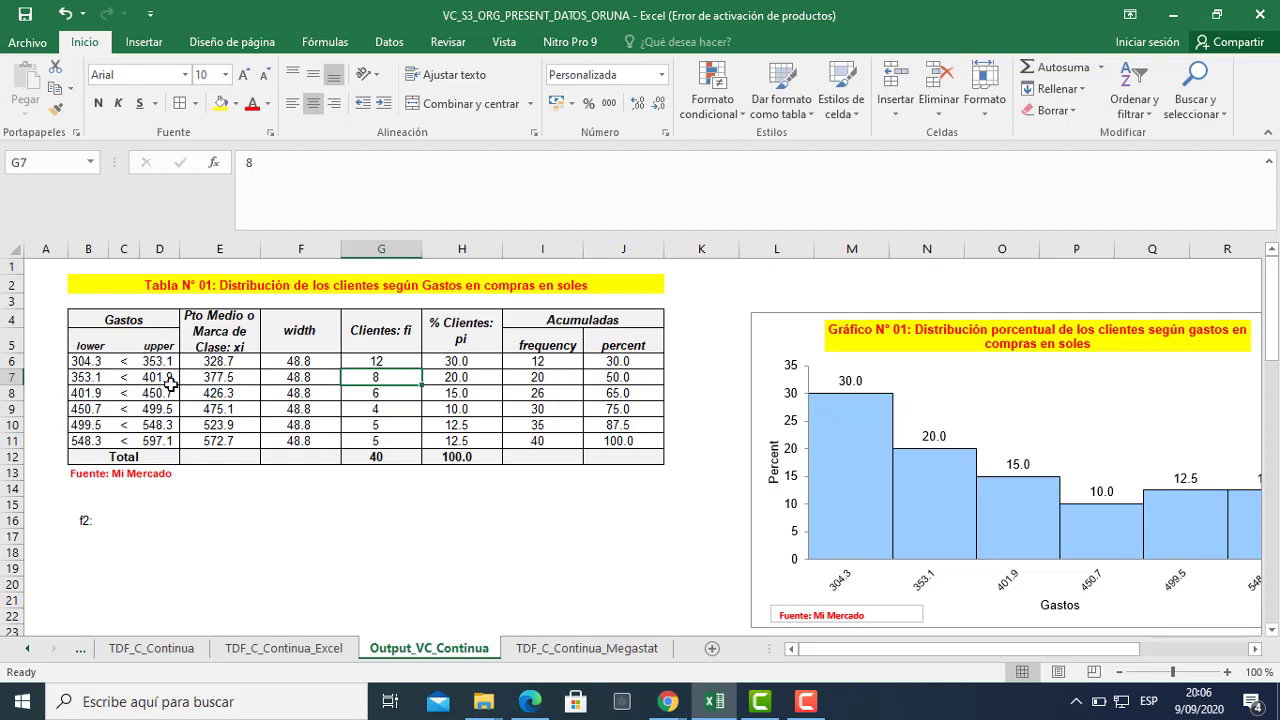
pyautogui.click(124, 521)
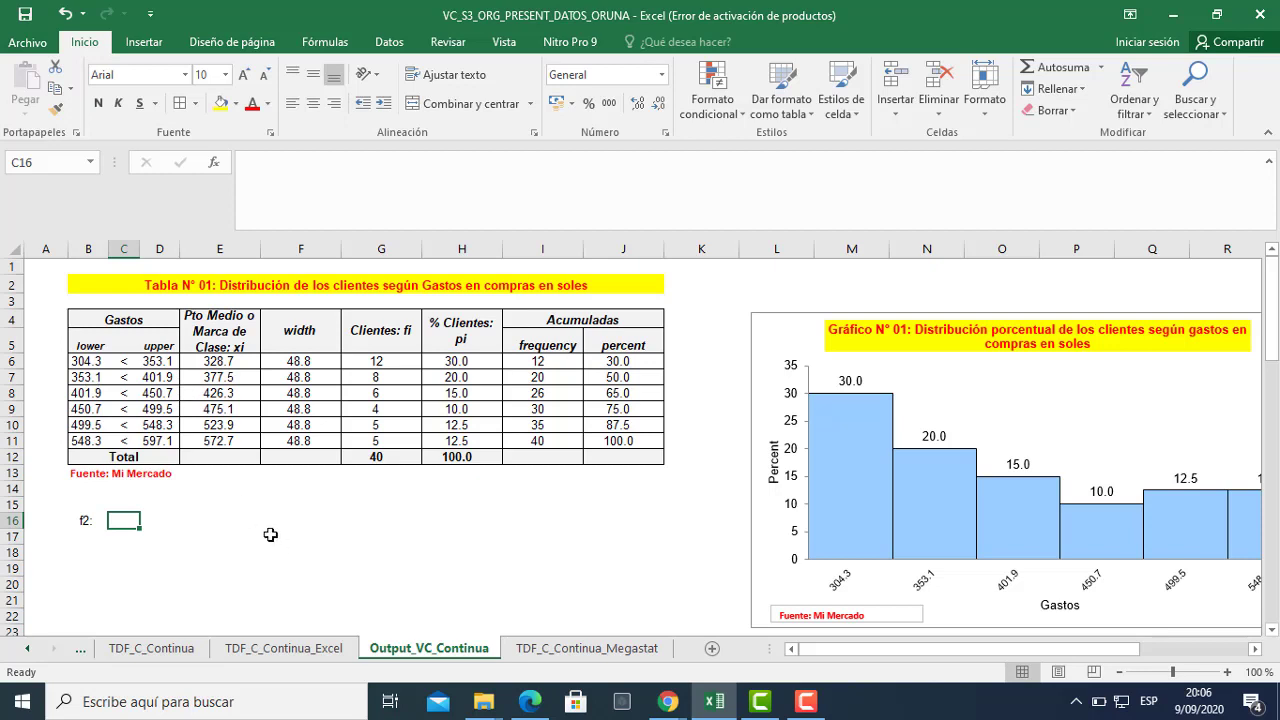
pyautogui.write('Del ')
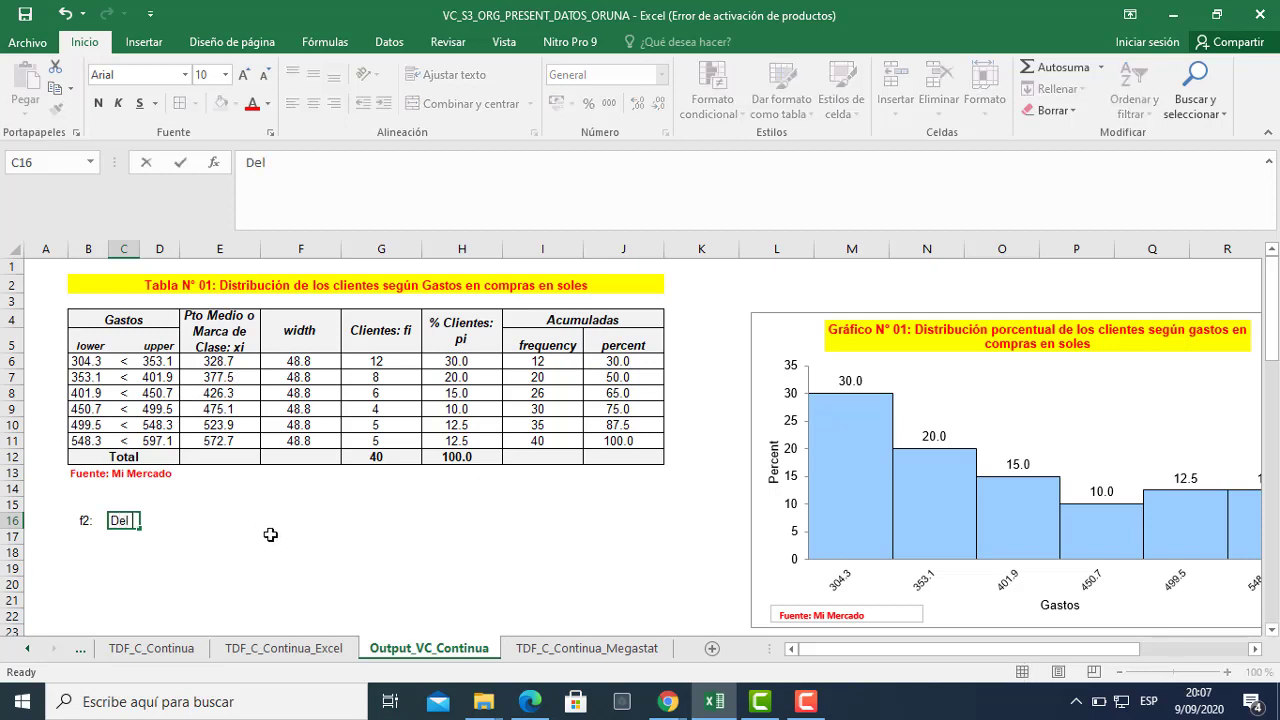
pyautogui.write('ot')
pyautogui.press('BackSpace')
pyautogui.press('BackSpace')
pyautogui.write('total de 40 clientes')
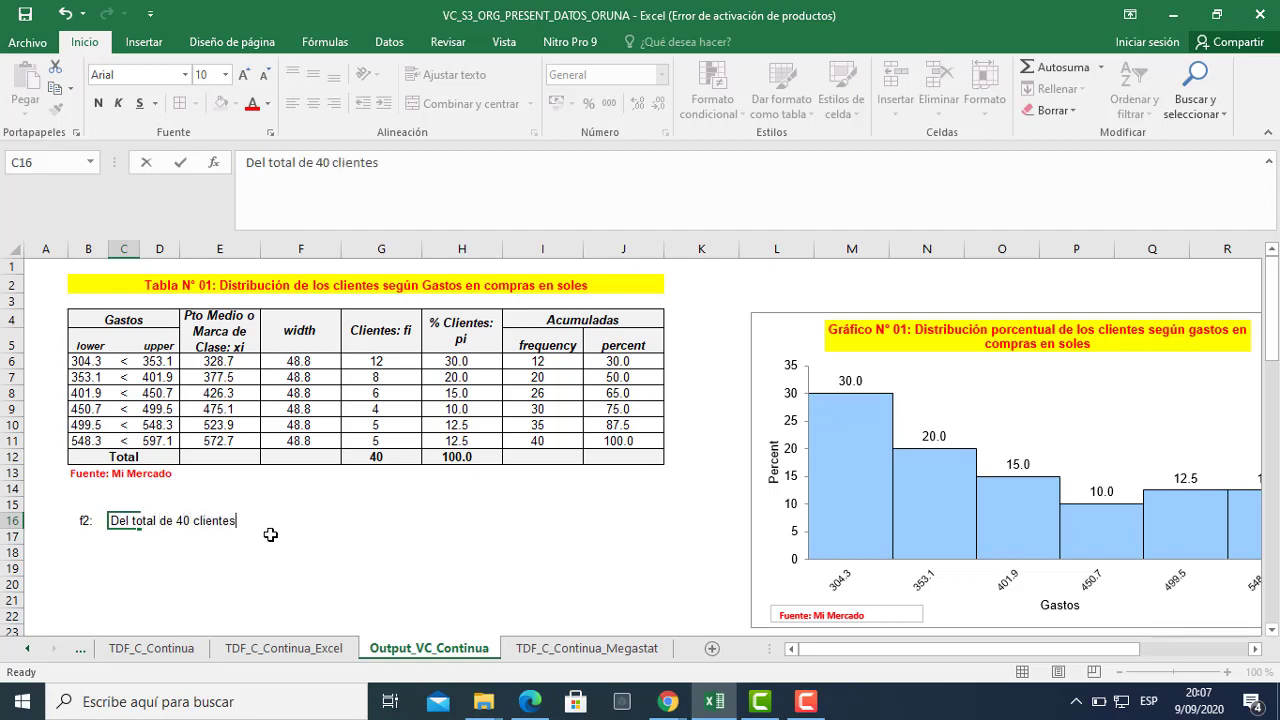
pyautogui.write(' 8 gastarón')
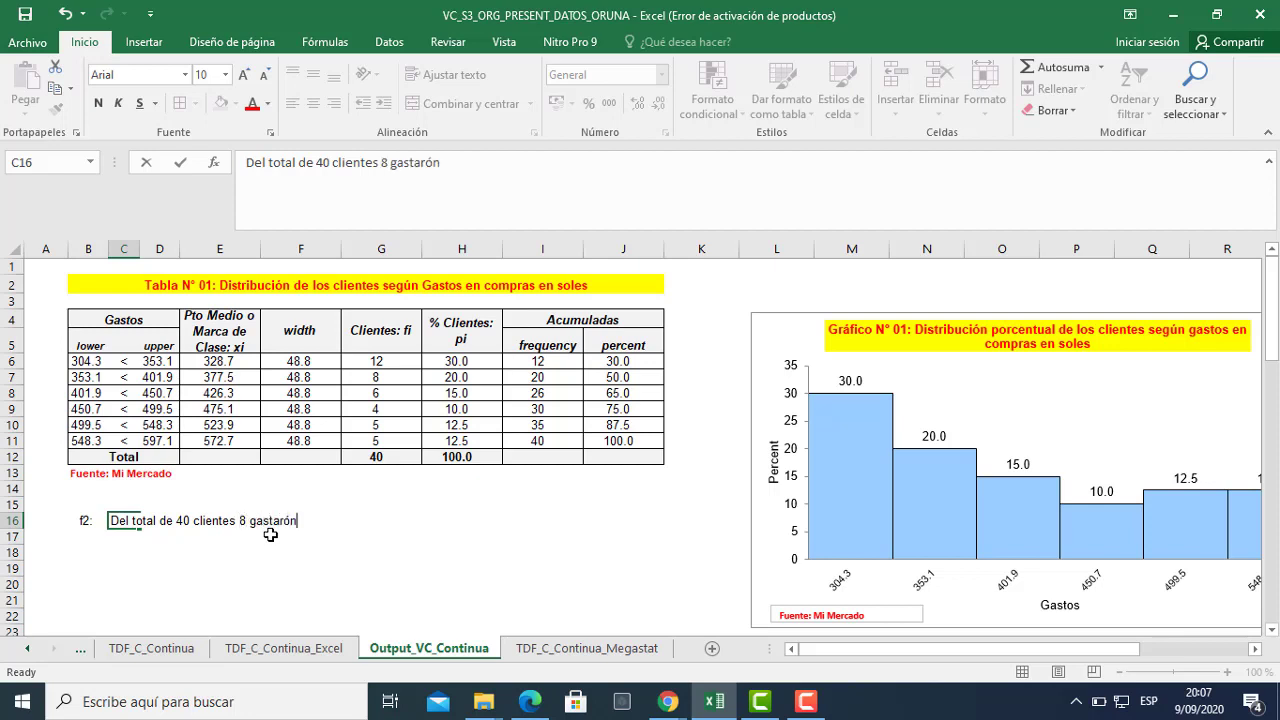
pyautogui.write(' de 35')
pyautogui.write('2.1 sole a menos de')
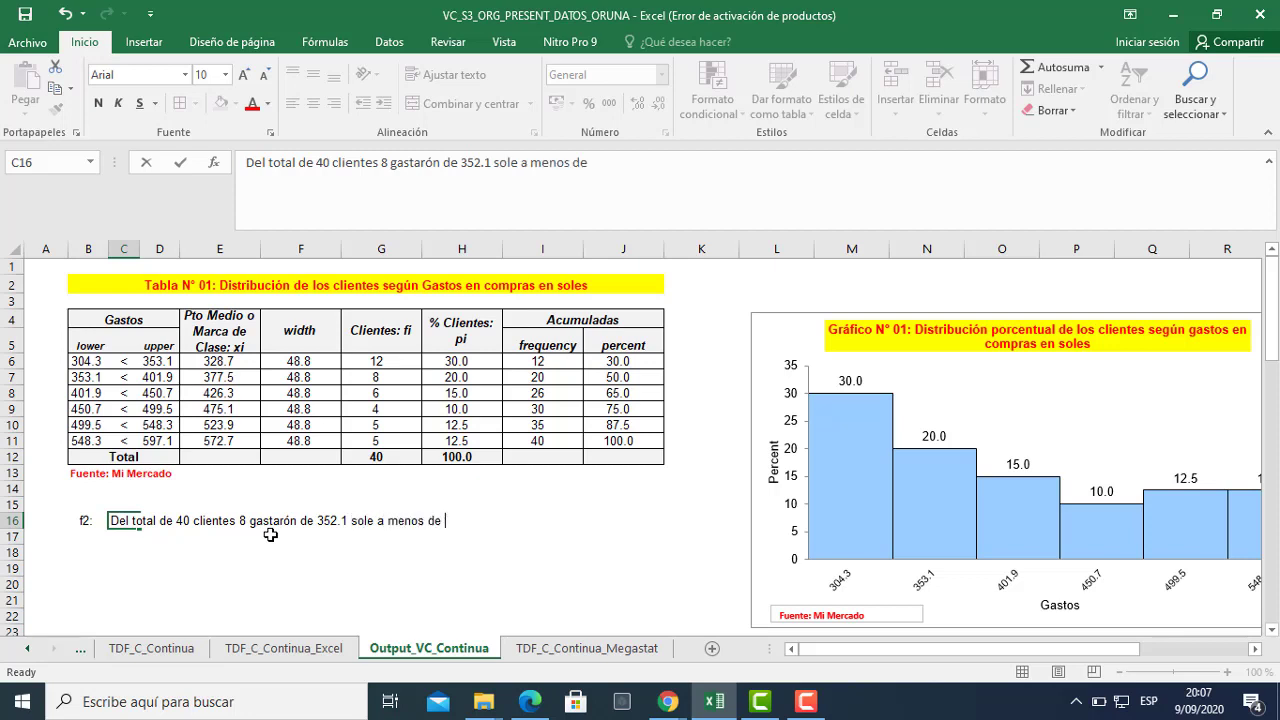
pyautogui.write(' 401.9 soles')
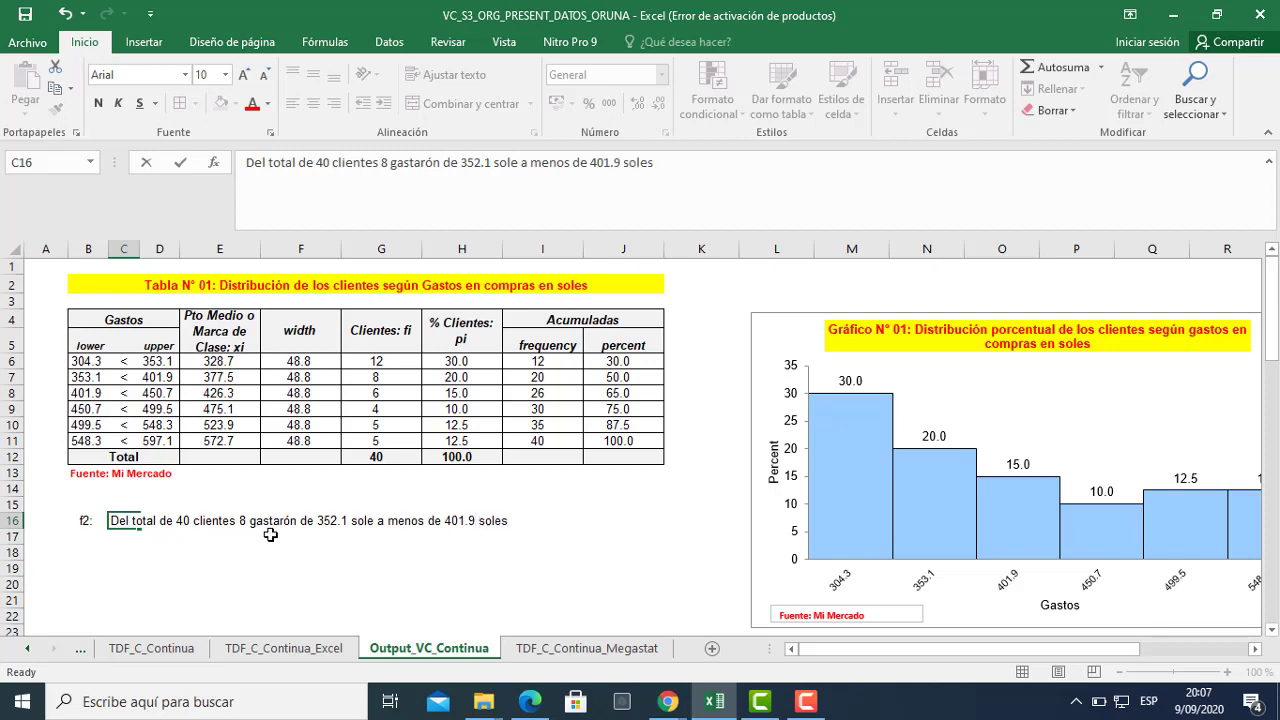
pyautogui.press('Return')
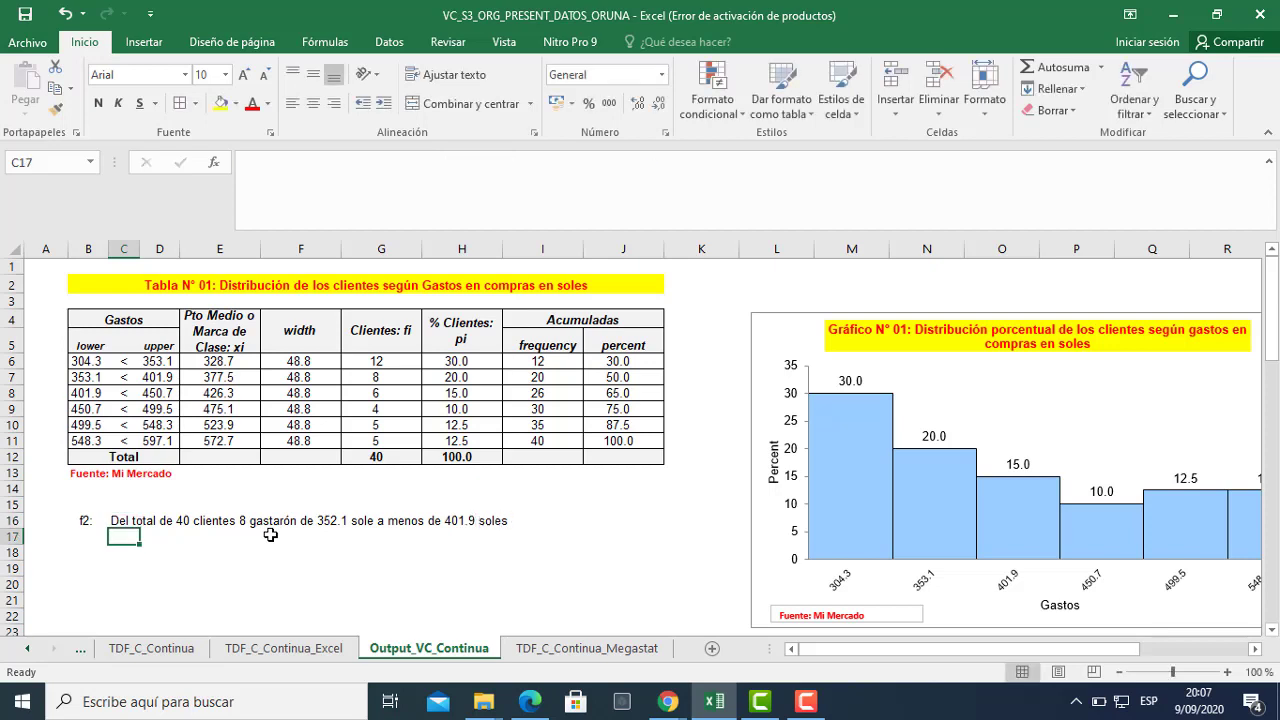
# Format the "f2:" label in cell B16 as bold with a red font color.
pyautogui.click(88, 519)
pyautogui.click(98, 103)
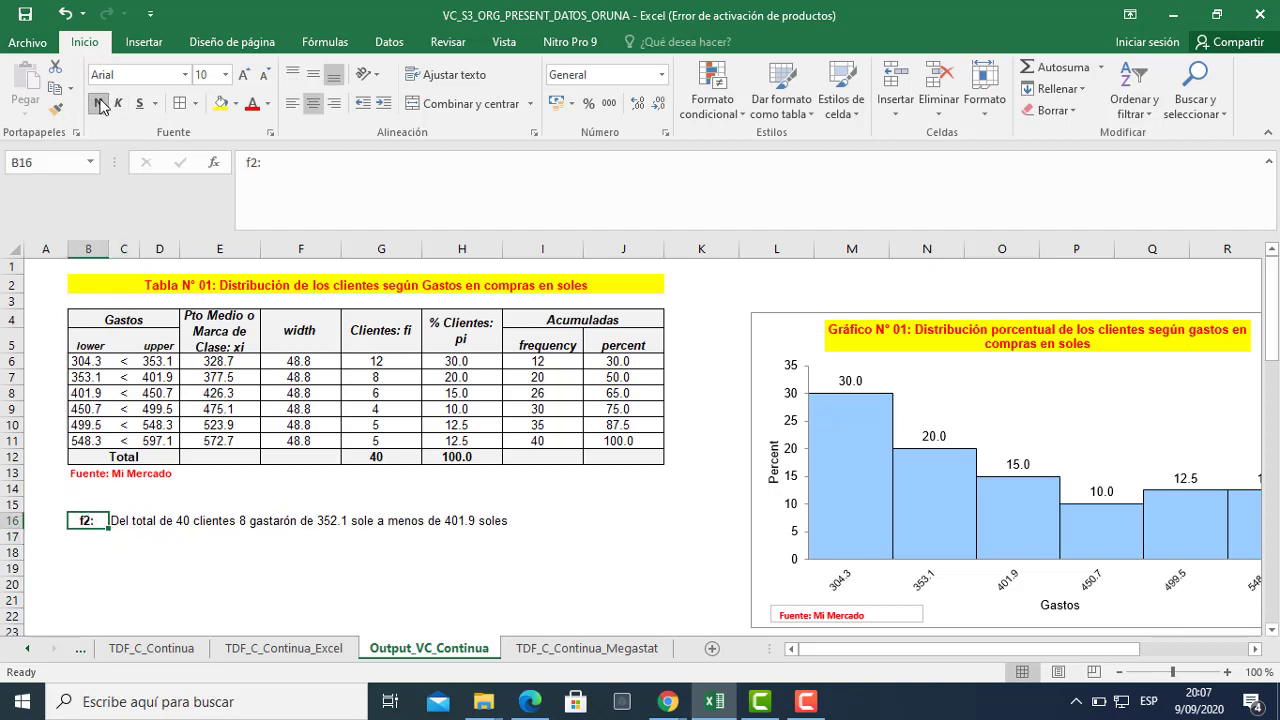
pyautogui.click(255, 105)
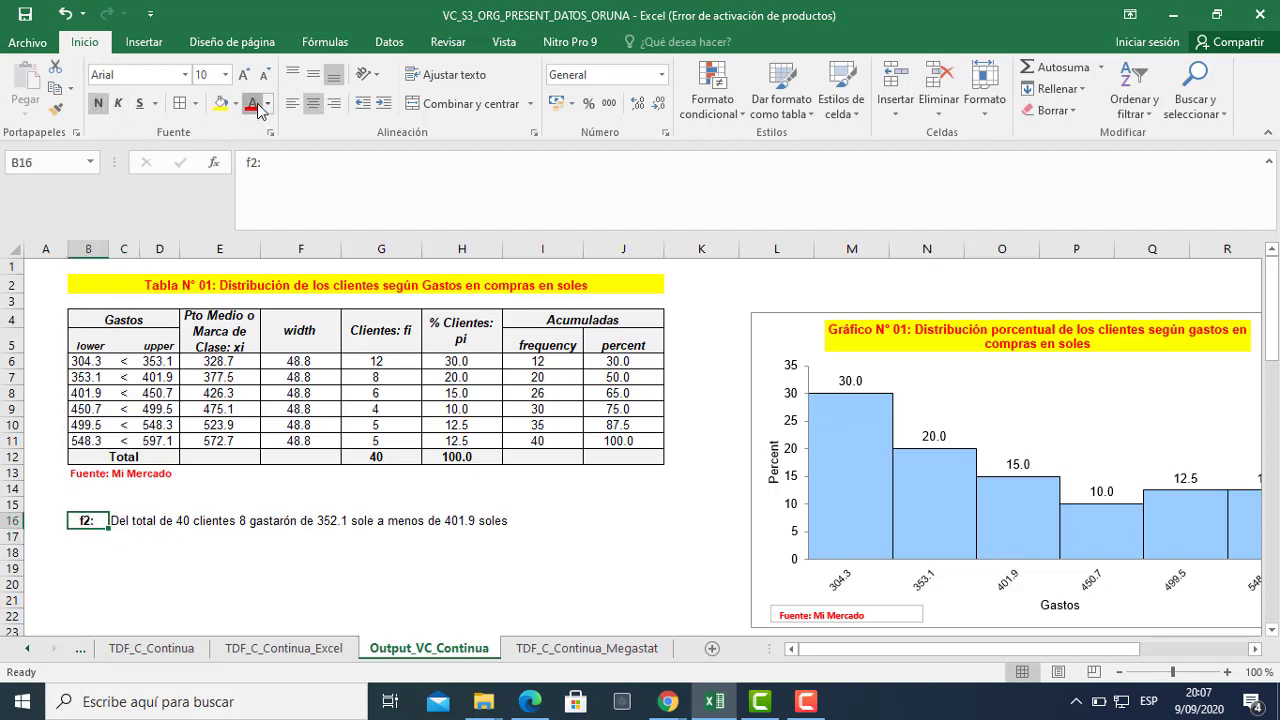
pyautogui.click(94, 538)
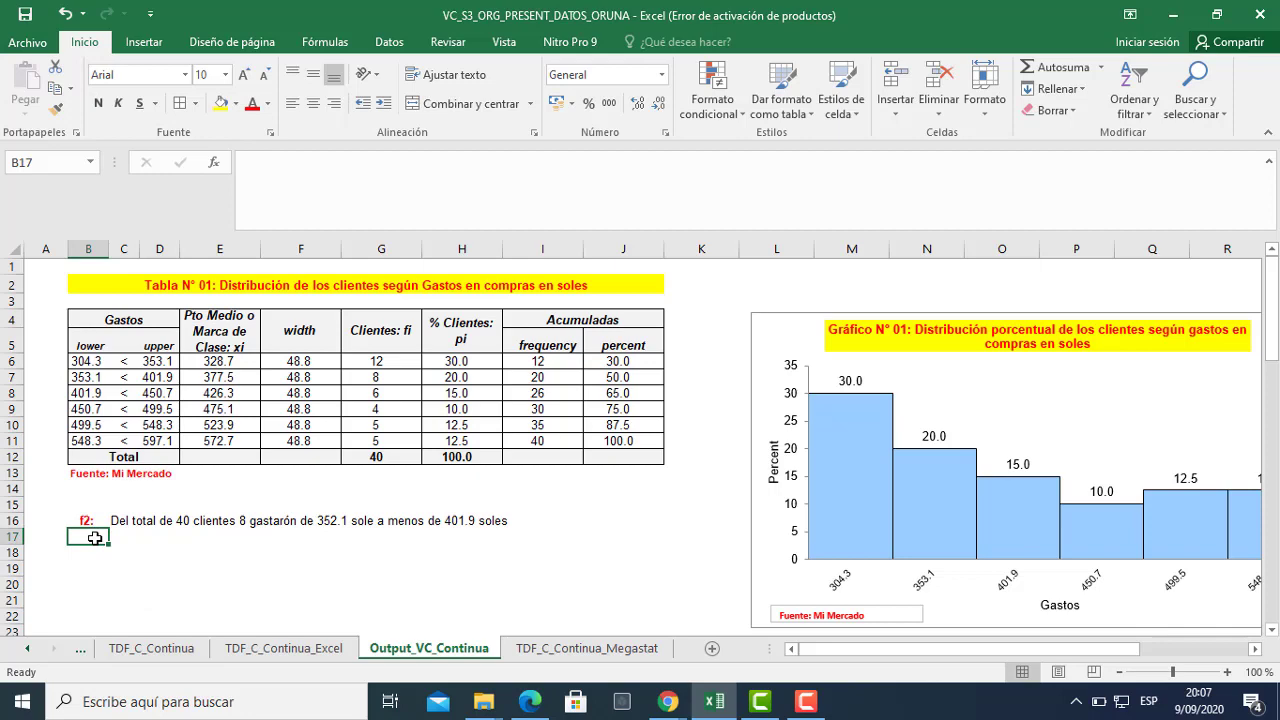
# Check the requested interpretations on the TDF_C_Continua_Megastat sheet and rename the cumulative percent header in J5 of Output_VC_Continua as "% Clientes: Pi".
pyautogui.click(565, 650)
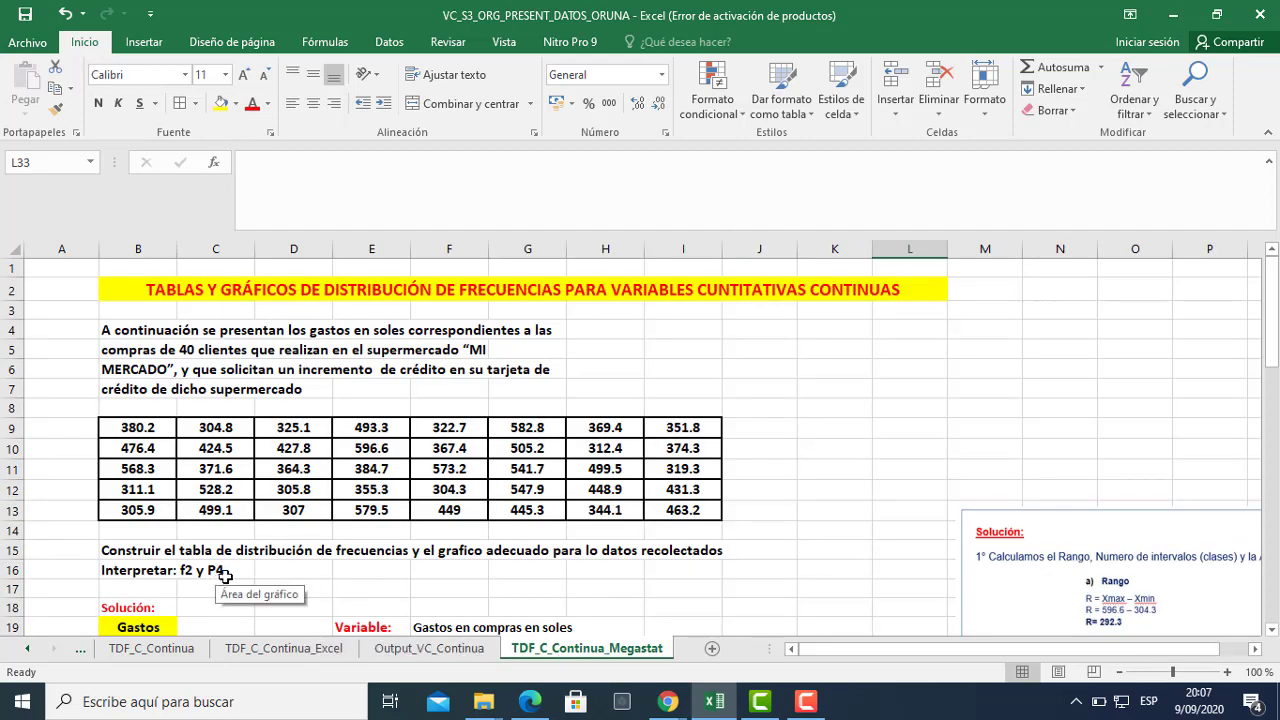
pyautogui.click(425, 650)
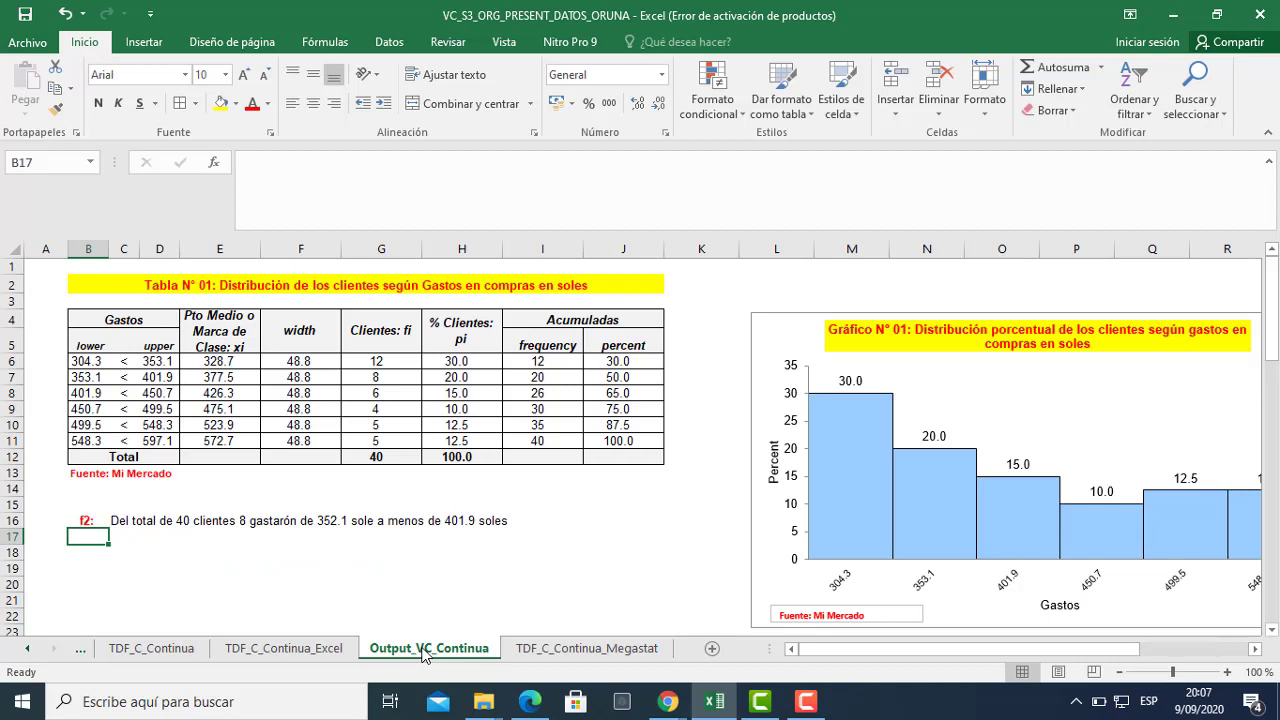
pyautogui.click(610, 346)
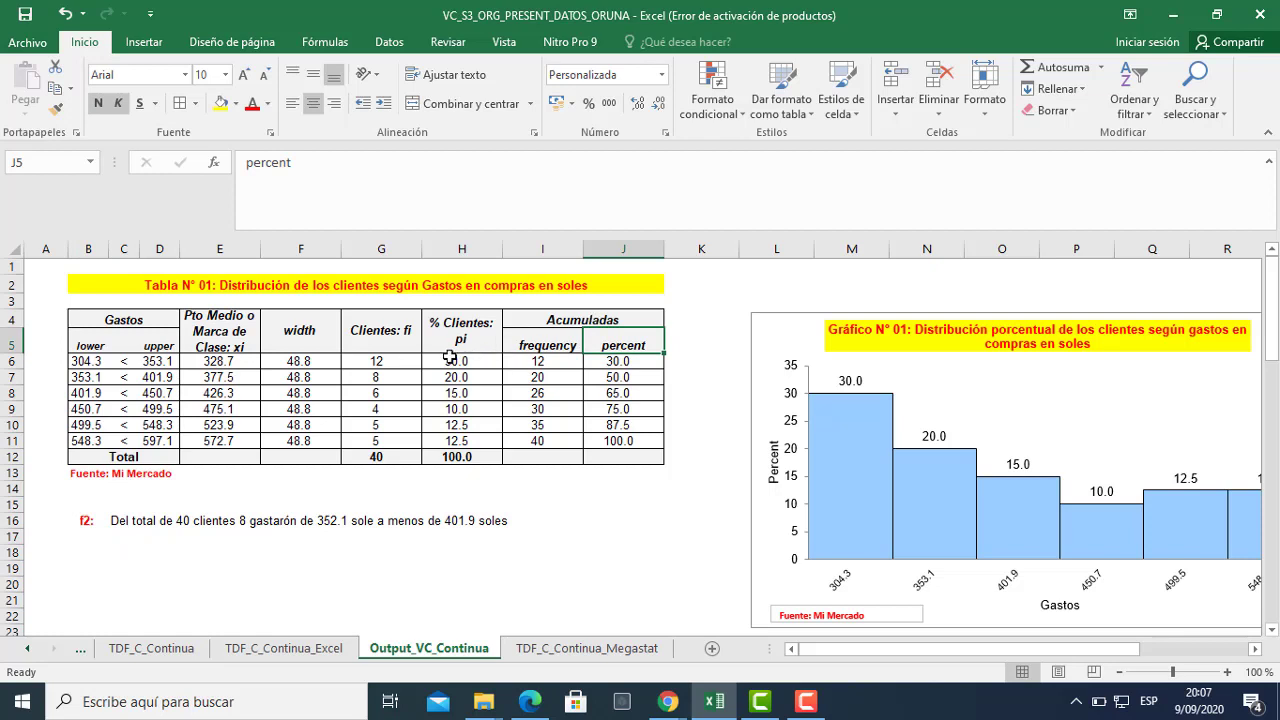
pyautogui.doubleClick(651, 342)
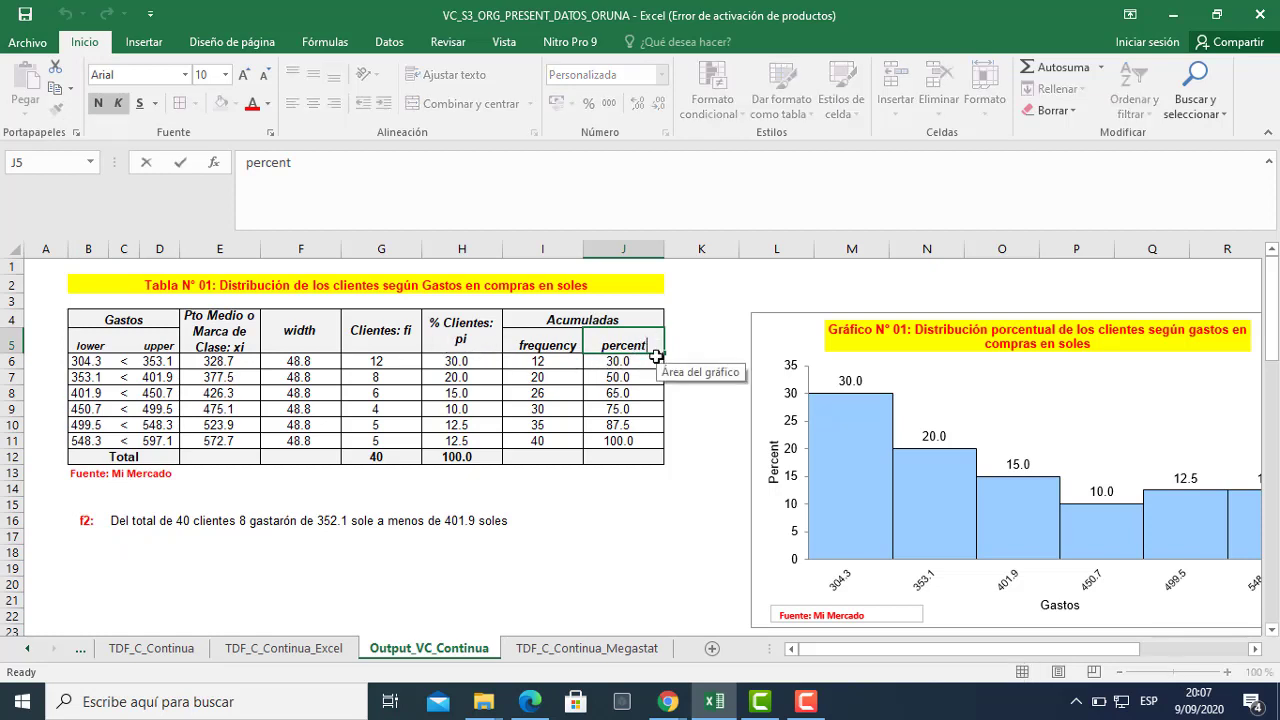
pyautogui.press('BackSpace')
pyautogui.press('BackSpace')
pyautogui.press('BackSpace')
pyautogui.press('BackSpace')
pyautogui.press('BackSpace')
pyautogui.press('BackSpace')
pyautogui.press('BackSpace')
pyautogui.write('% ')
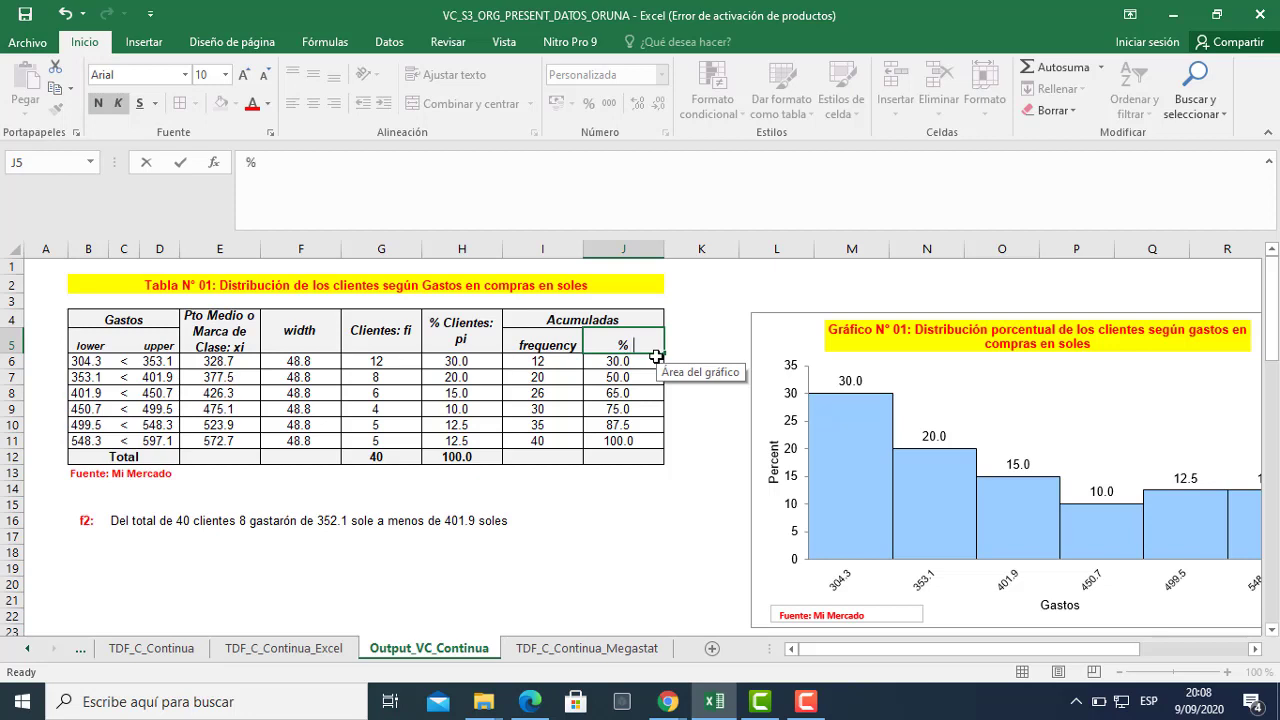
pyautogui.write('Clientes: P')
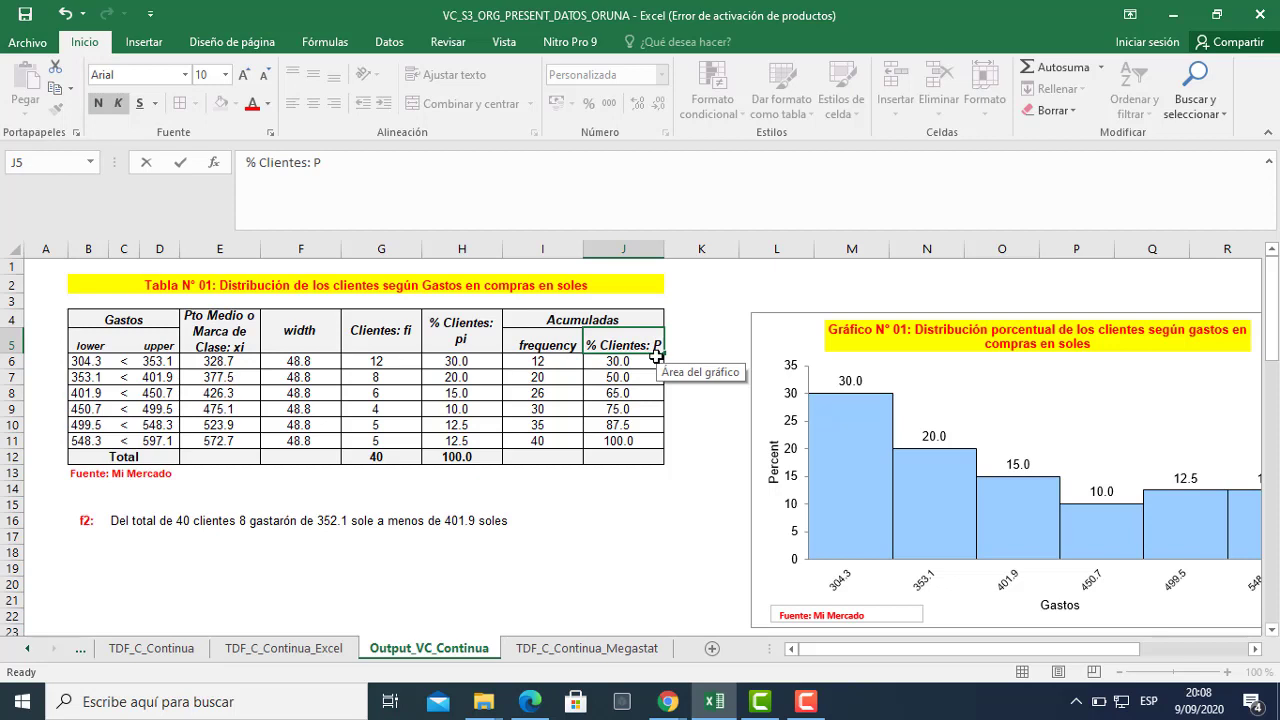
pyautogui.write('i')
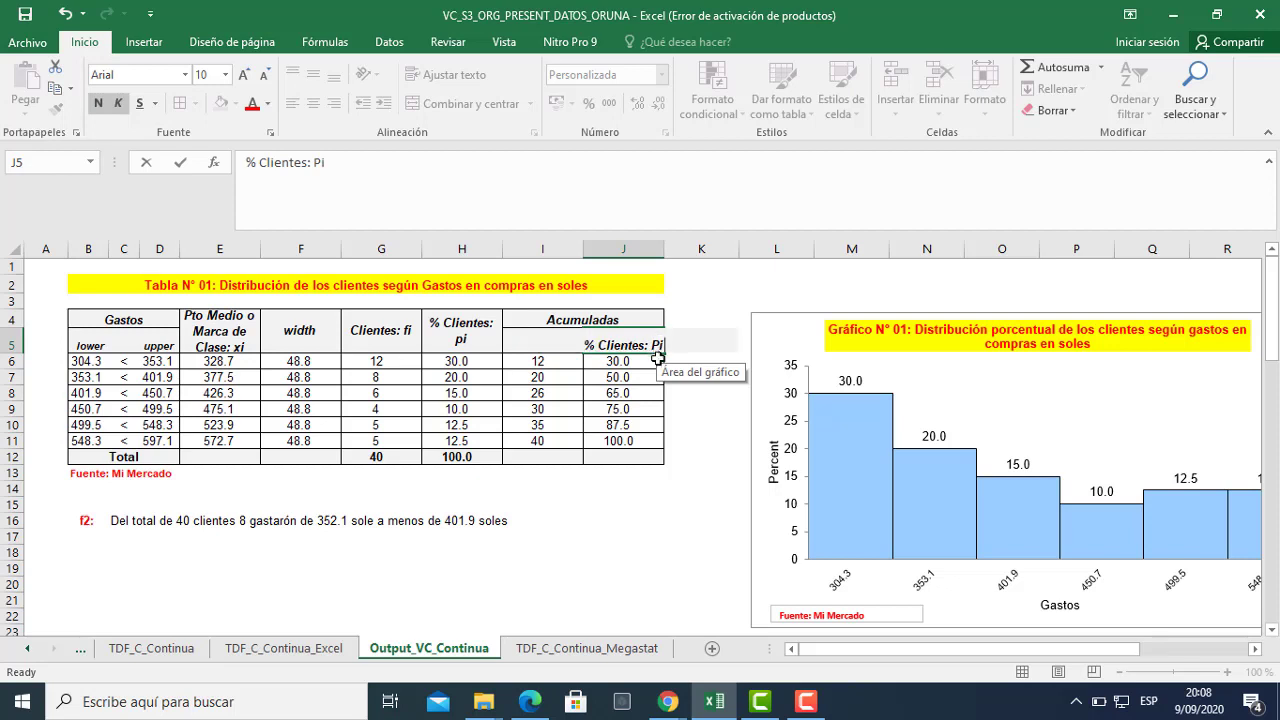
pyautogui.click(690, 410)
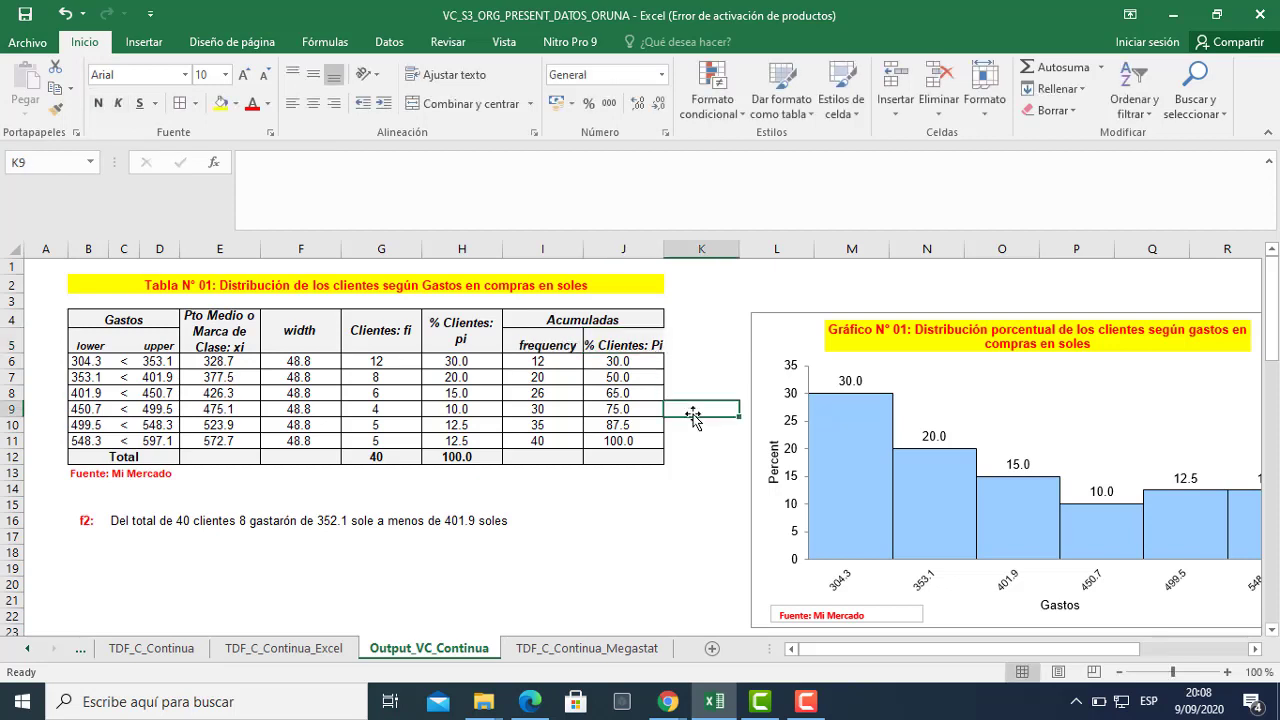
# Middle-align and wrap the header text in cell J5, and make row 5 slightly taller to fit it.
pyautogui.click(632, 340)
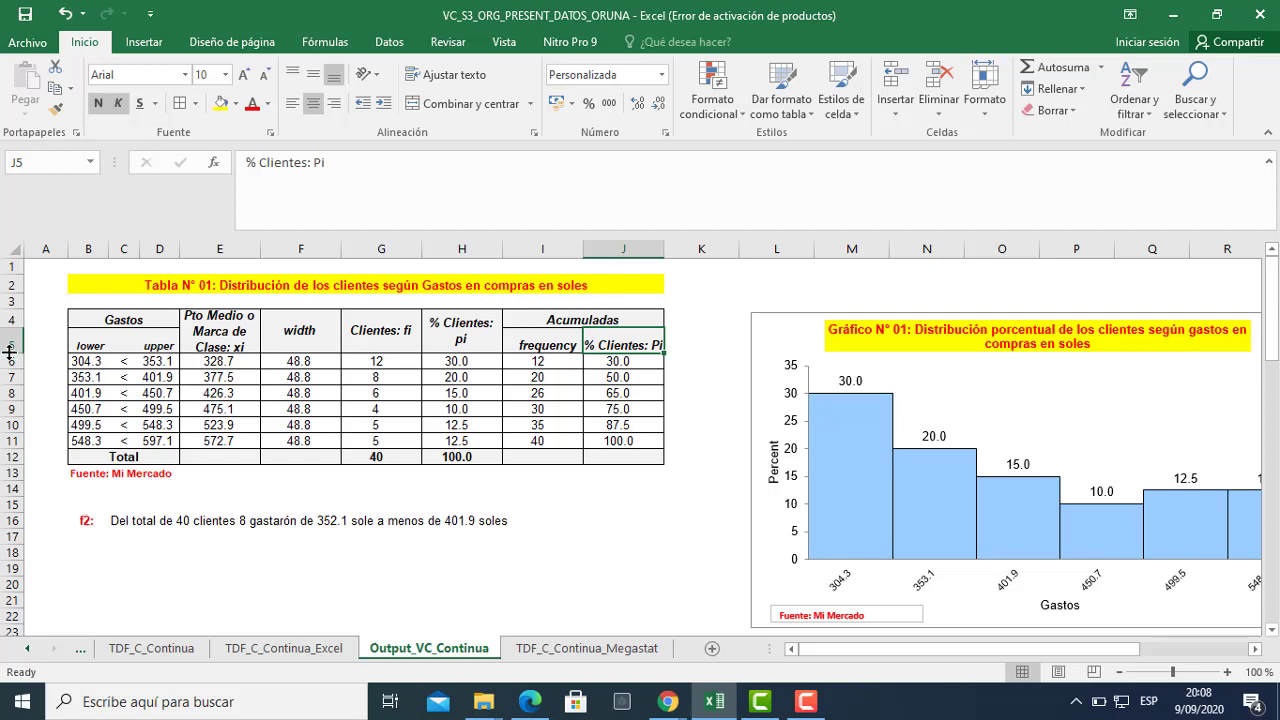
pyautogui.click(313, 75)
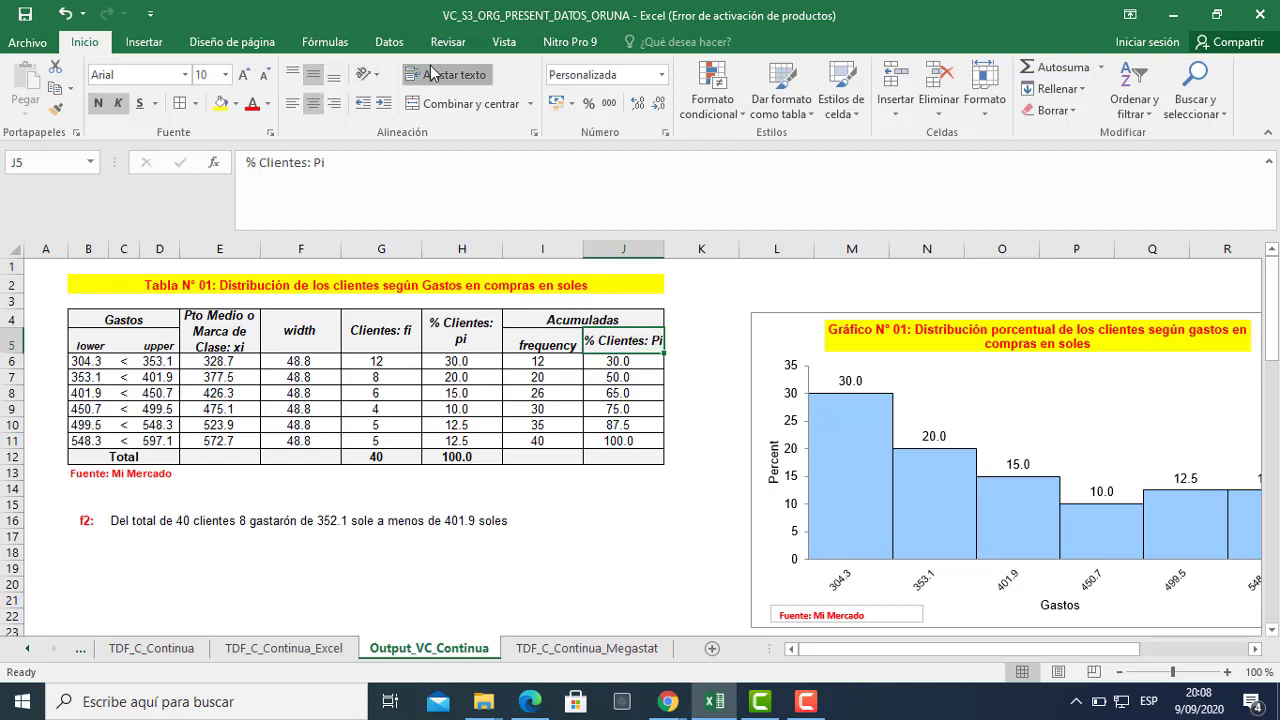
pyautogui.click(410, 74)
pyautogui.click(560, 543)
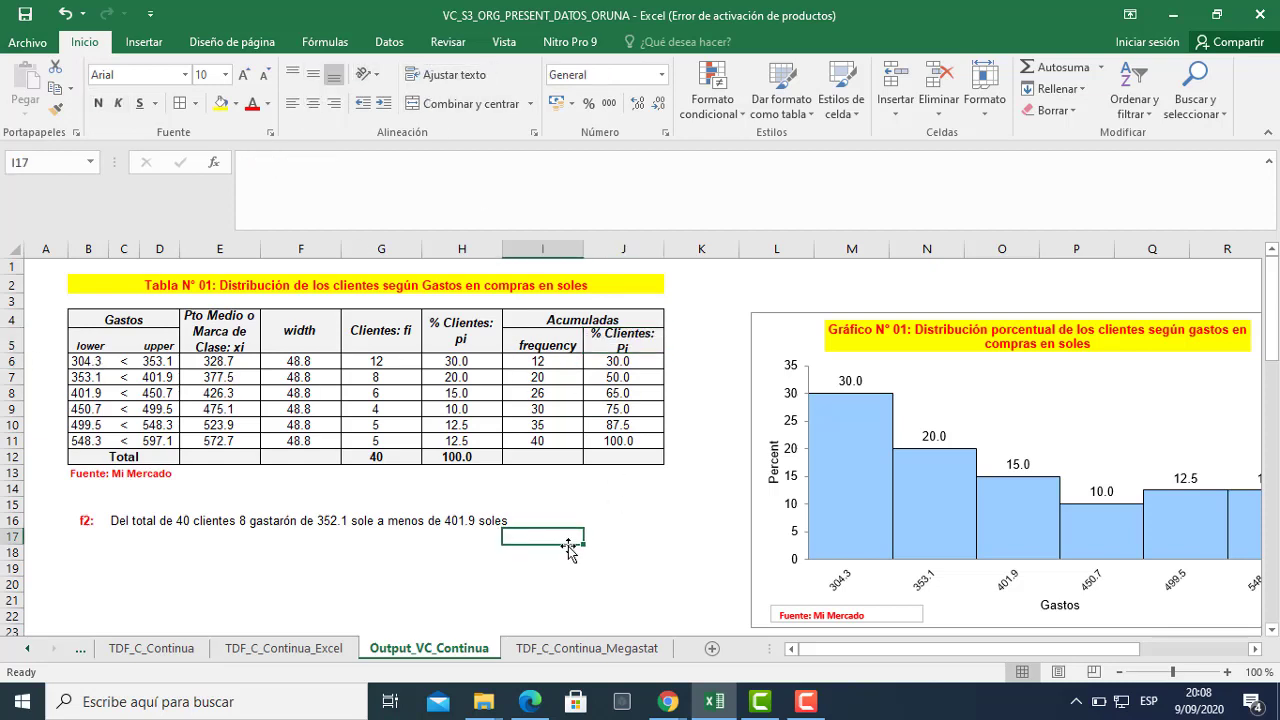
pyautogui.moveTo(24, 354); pyautogui.dragTo(23, 361)
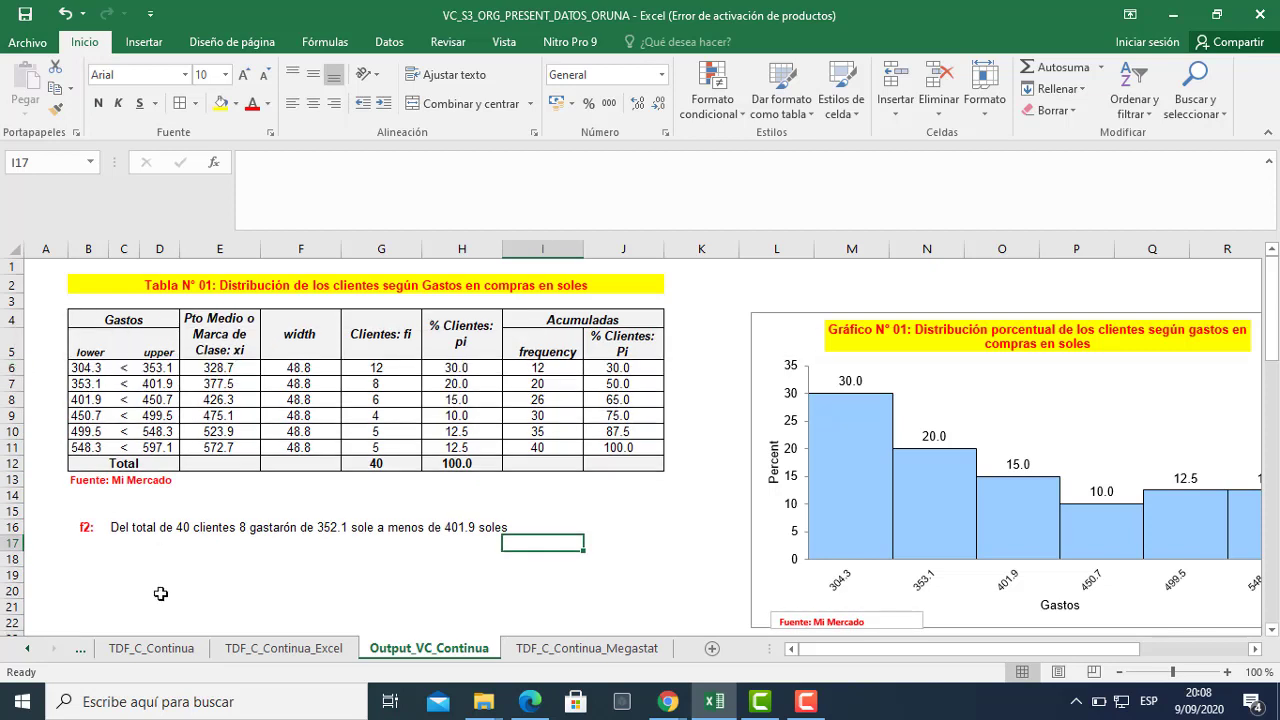
# Enter the label "P4:" in cell B17 and format it red, bold and horizontally centered.
pyautogui.click(94, 545)
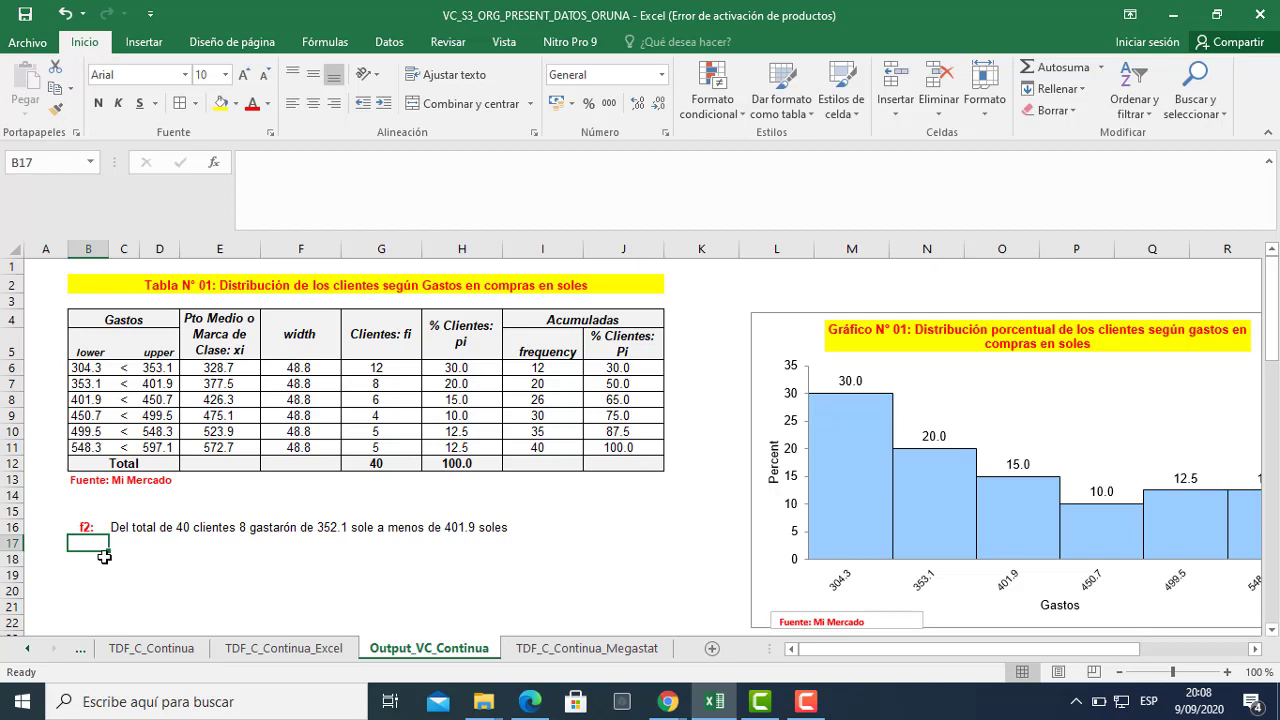
pyautogui.write('P')
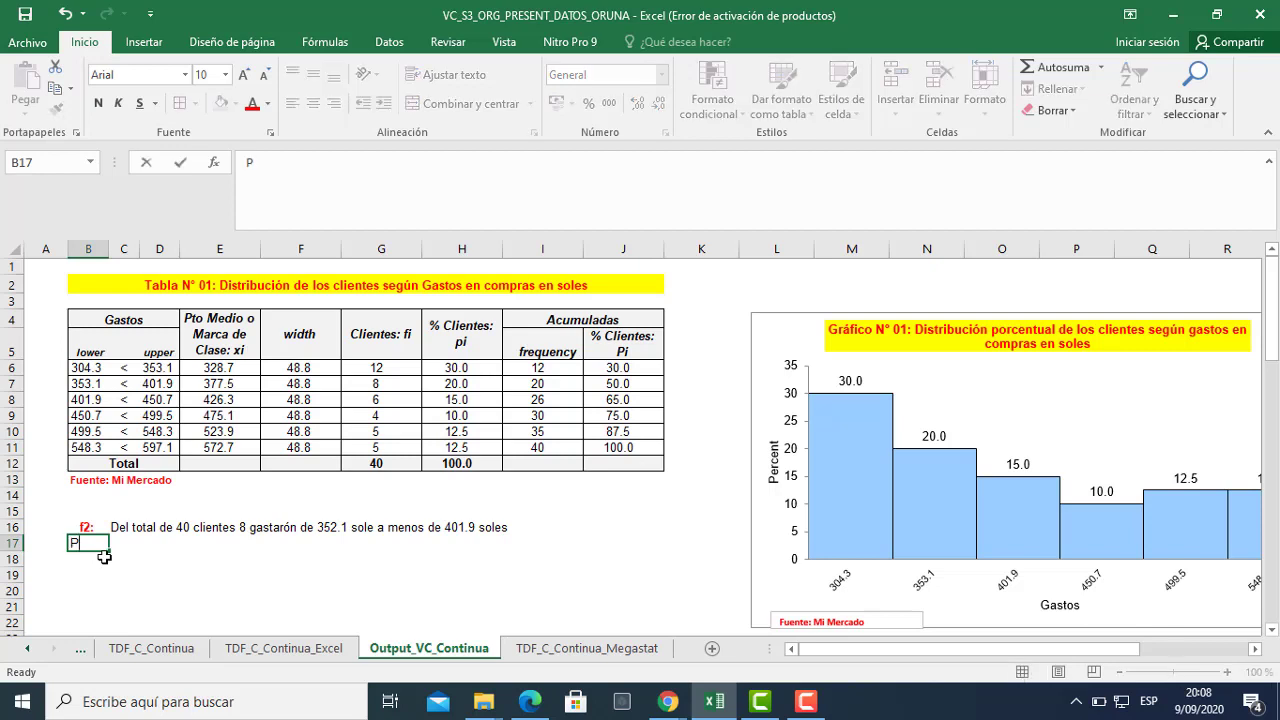
pyautogui.write('4:')
pyautogui.press('Return')
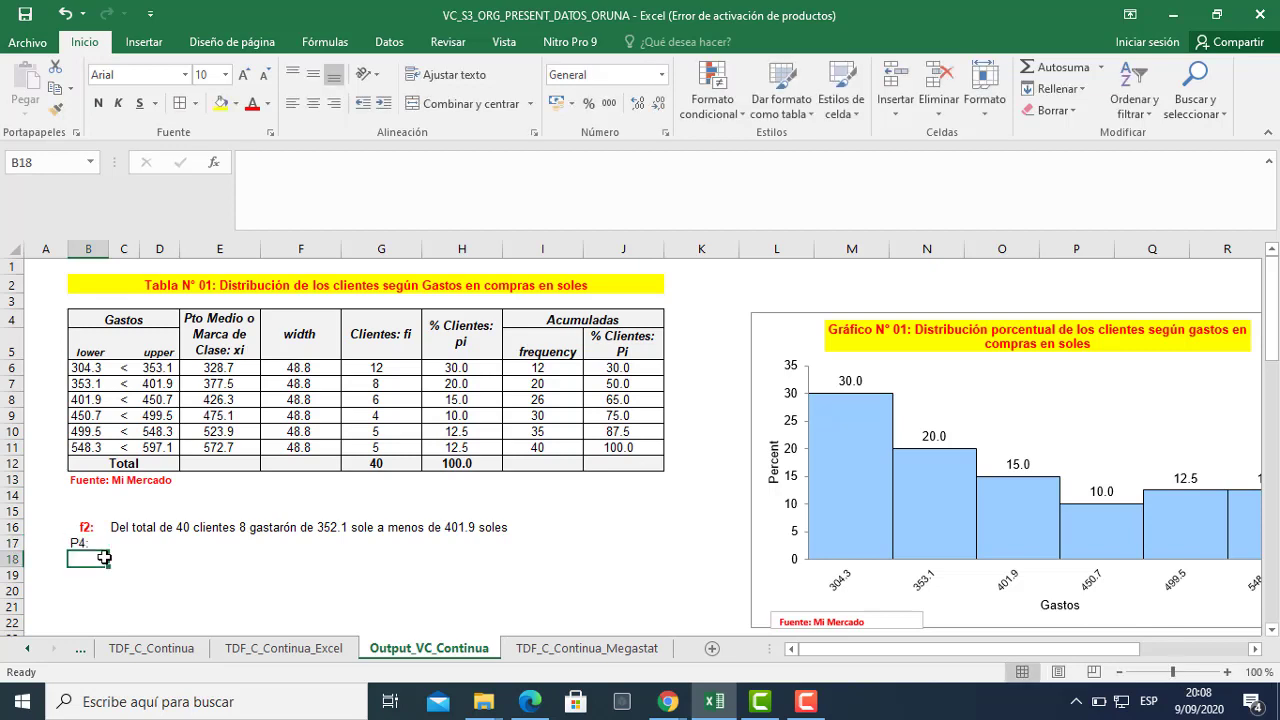
pyautogui.click(85, 542)
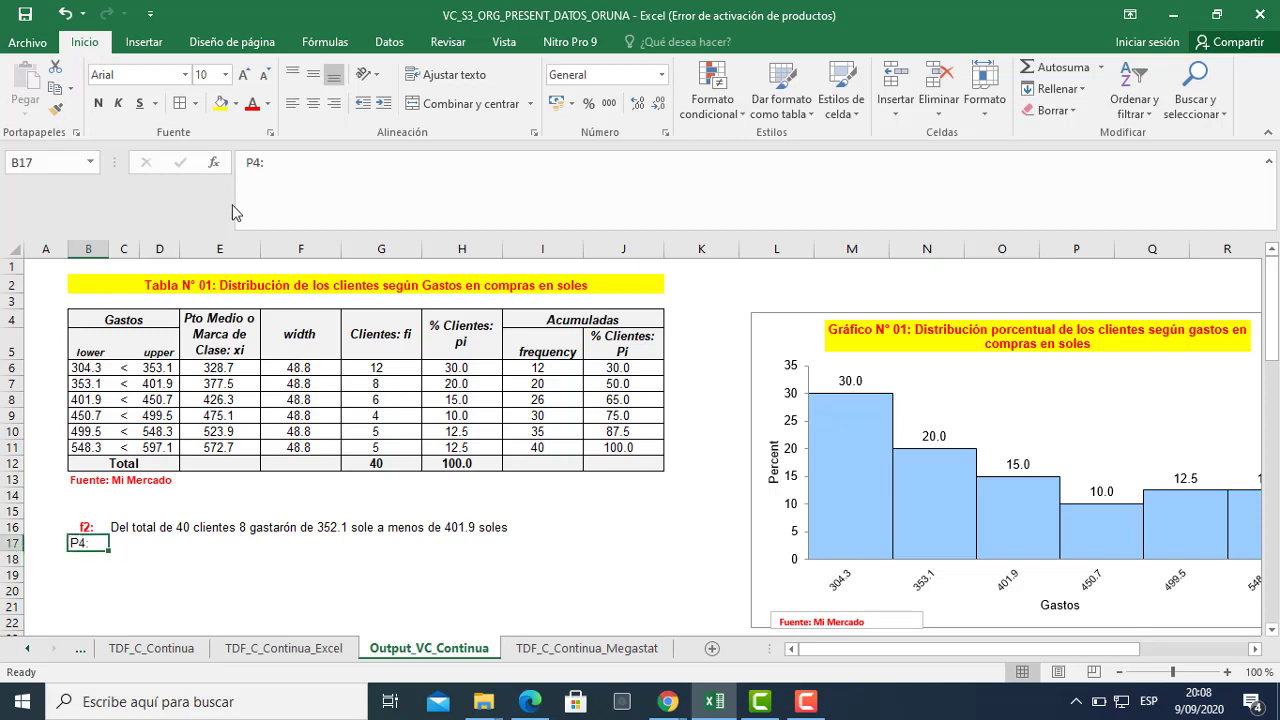
pyautogui.click(252, 103)
pyautogui.click(98, 103)
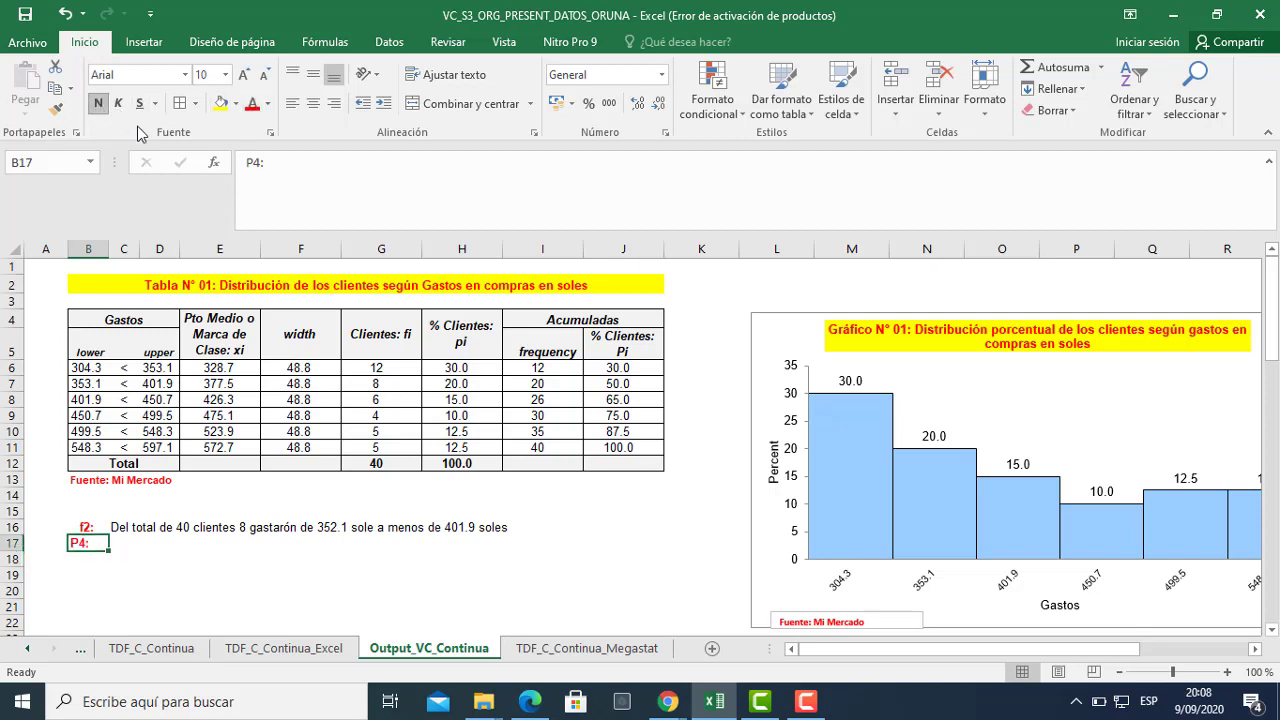
pyautogui.click(313, 103)
pyautogui.click(133, 545)
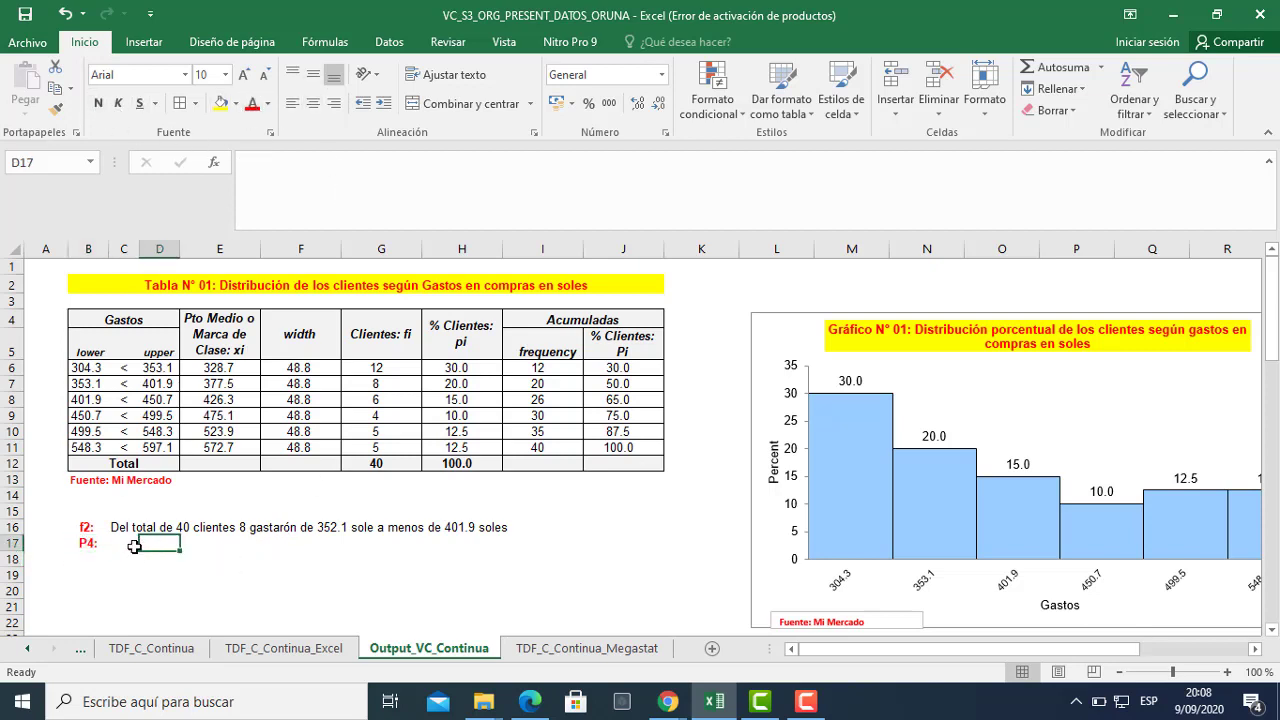
# Examine the cumulative customer percentages down to the fourth class and the class limits needed to interpret P4.
pyautogui.click(628, 370)
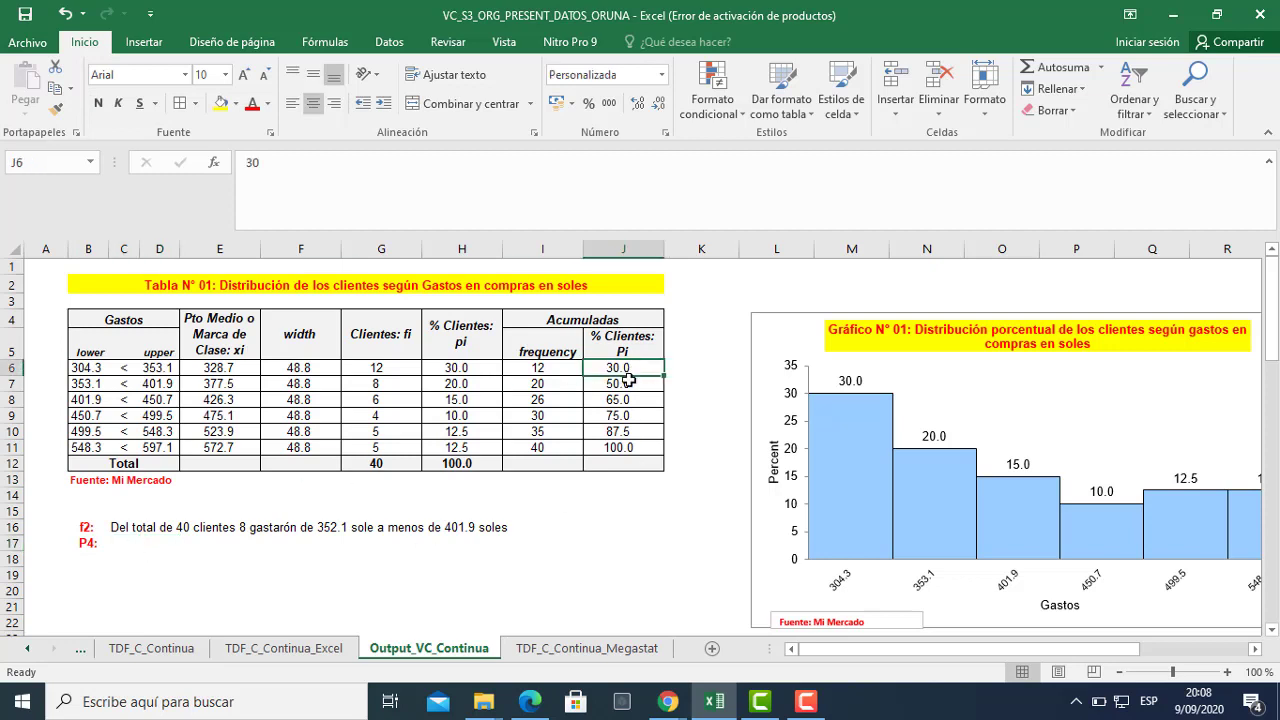
pyautogui.click(628, 384)
pyautogui.click(628, 400)
pyautogui.click(628, 416)
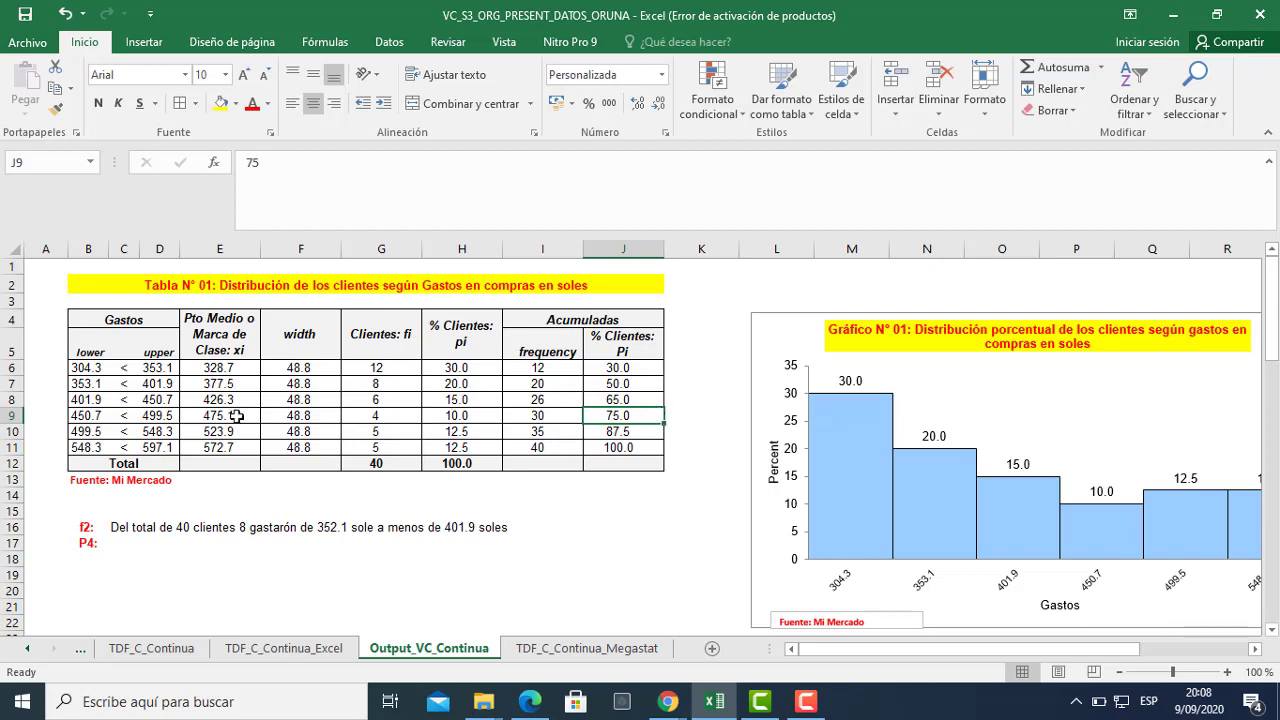
pyautogui.moveTo(160, 368); pyautogui.dragTo(158, 440)
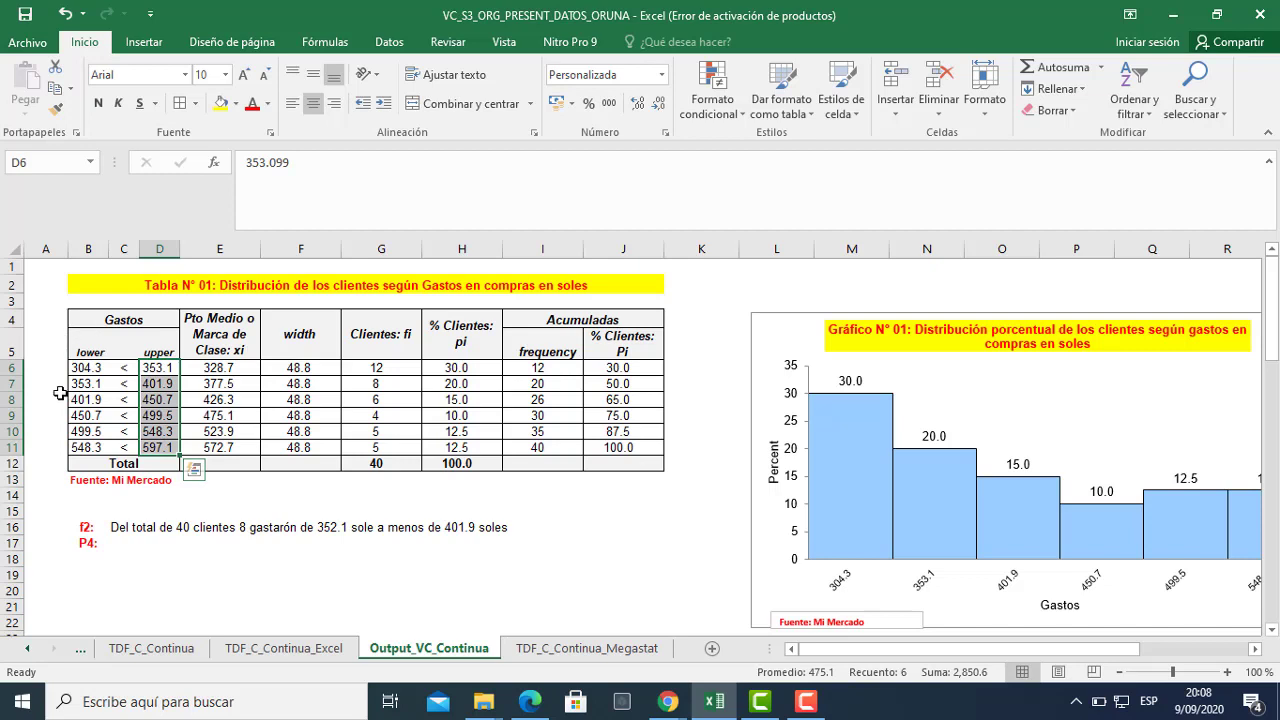
pyautogui.click(132, 544)
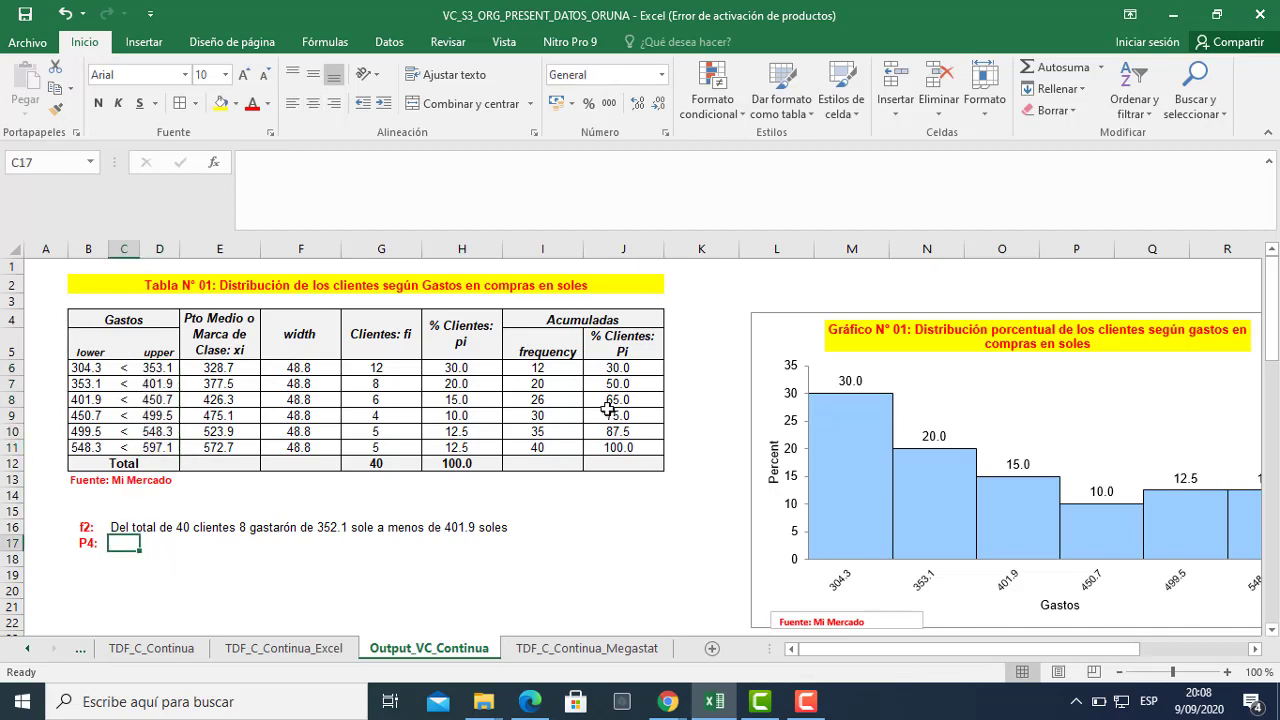
pyautogui.click(615, 369)
pyautogui.click(613, 384)
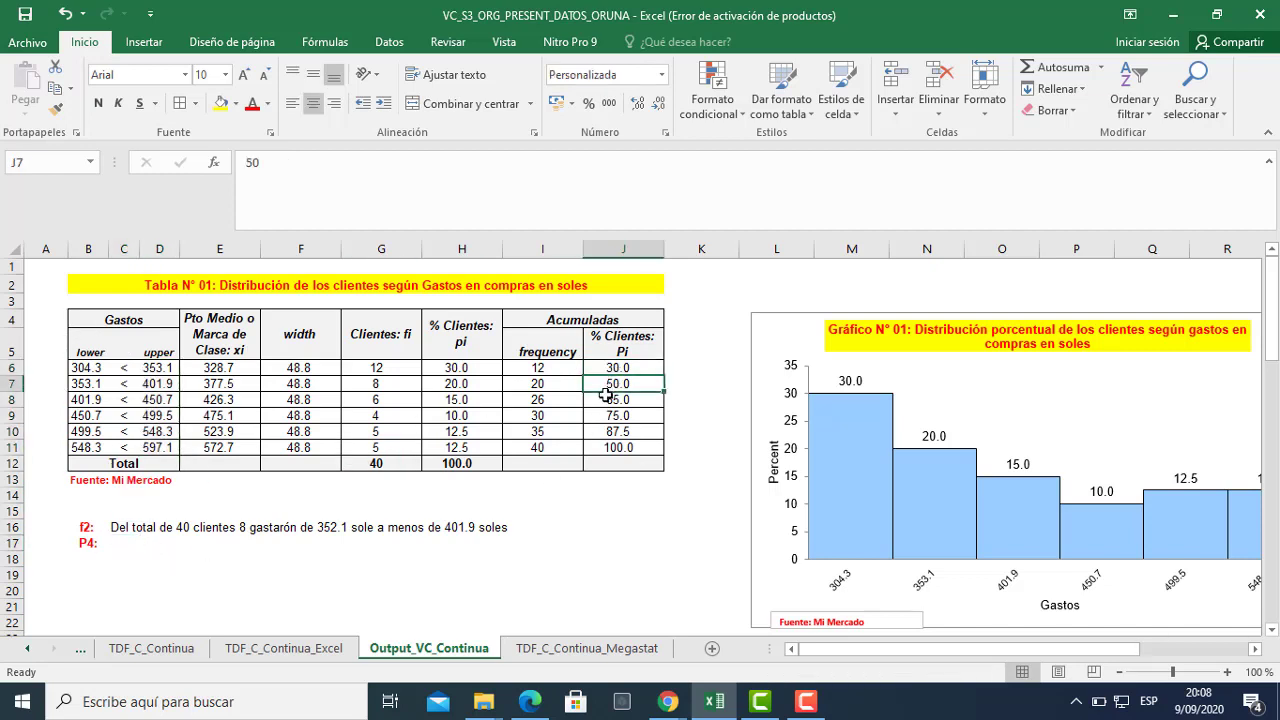
pyautogui.click(611, 400)
pyautogui.click(619, 416)
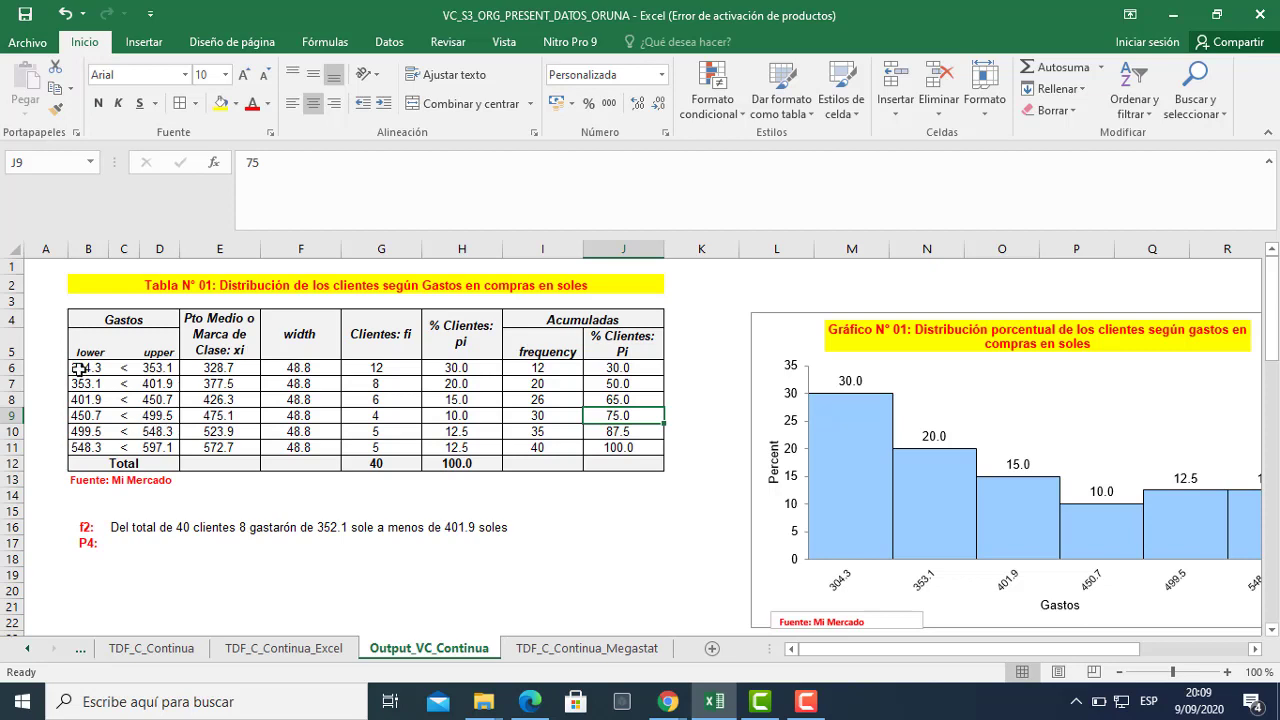
# Enter the P4 interpretation "El 75% de los clientes gastarón menos de 499.5 soles" in cell C17.
pyautogui.moveTo(76, 368); pyautogui.dragTo(173, 416)
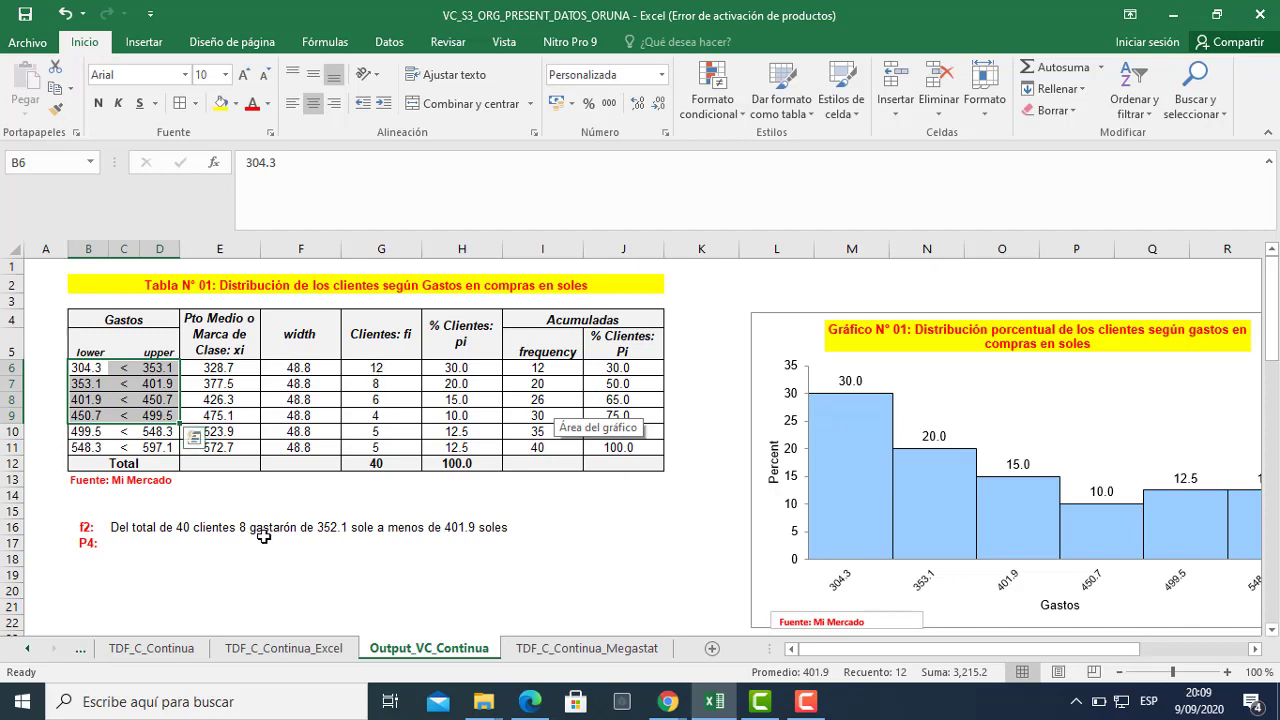
pyautogui.click(122, 545)
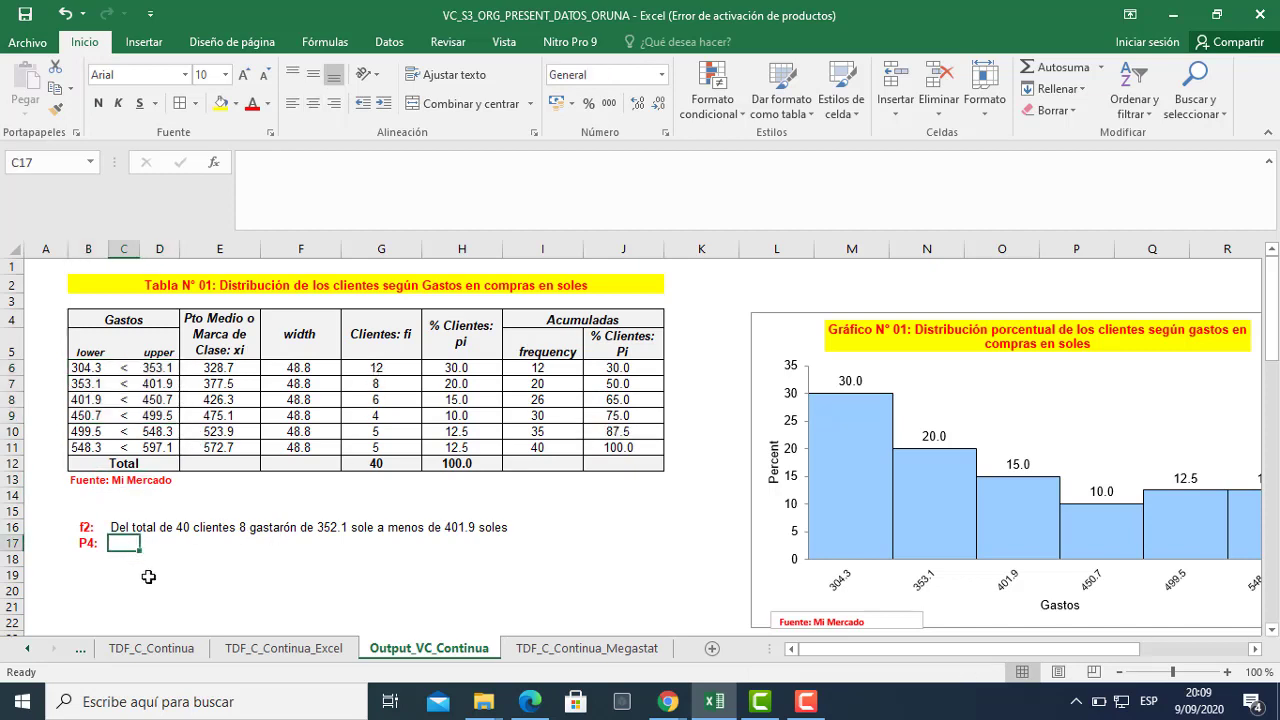
pyautogui.write('El')
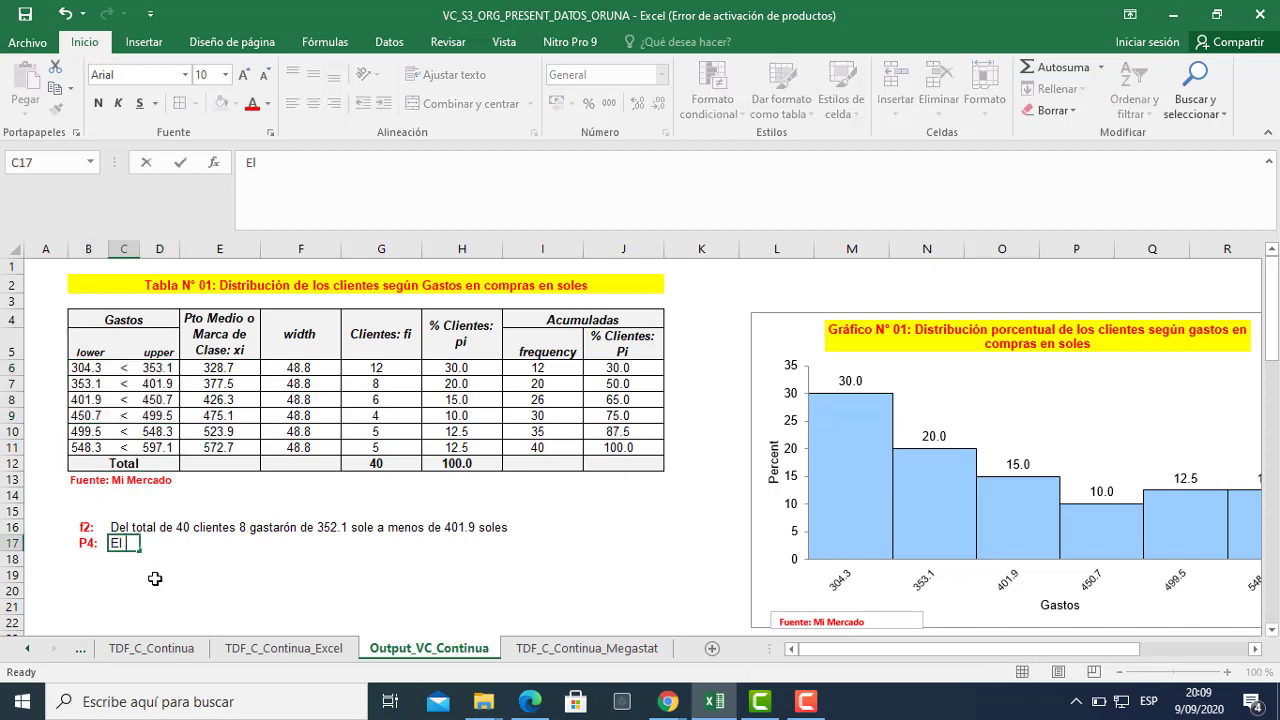
pyautogui.write(' 75% de los')
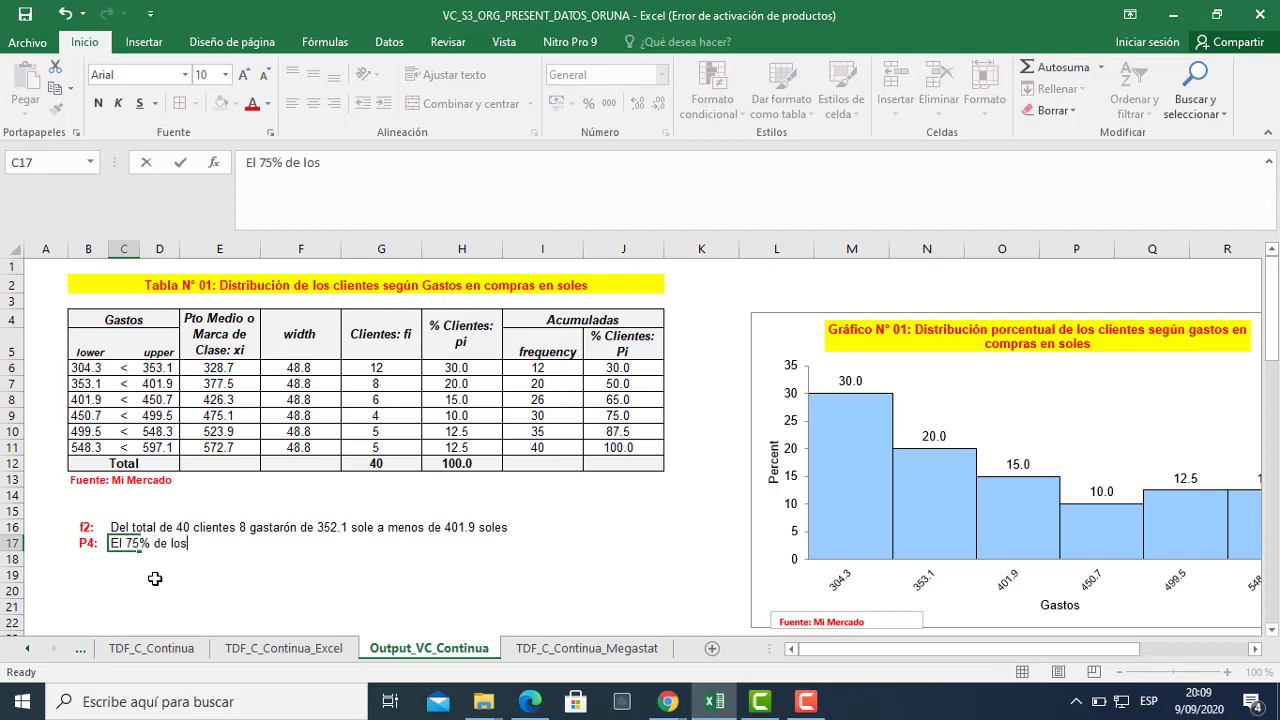
pyautogui.write(' clientes gastaró')
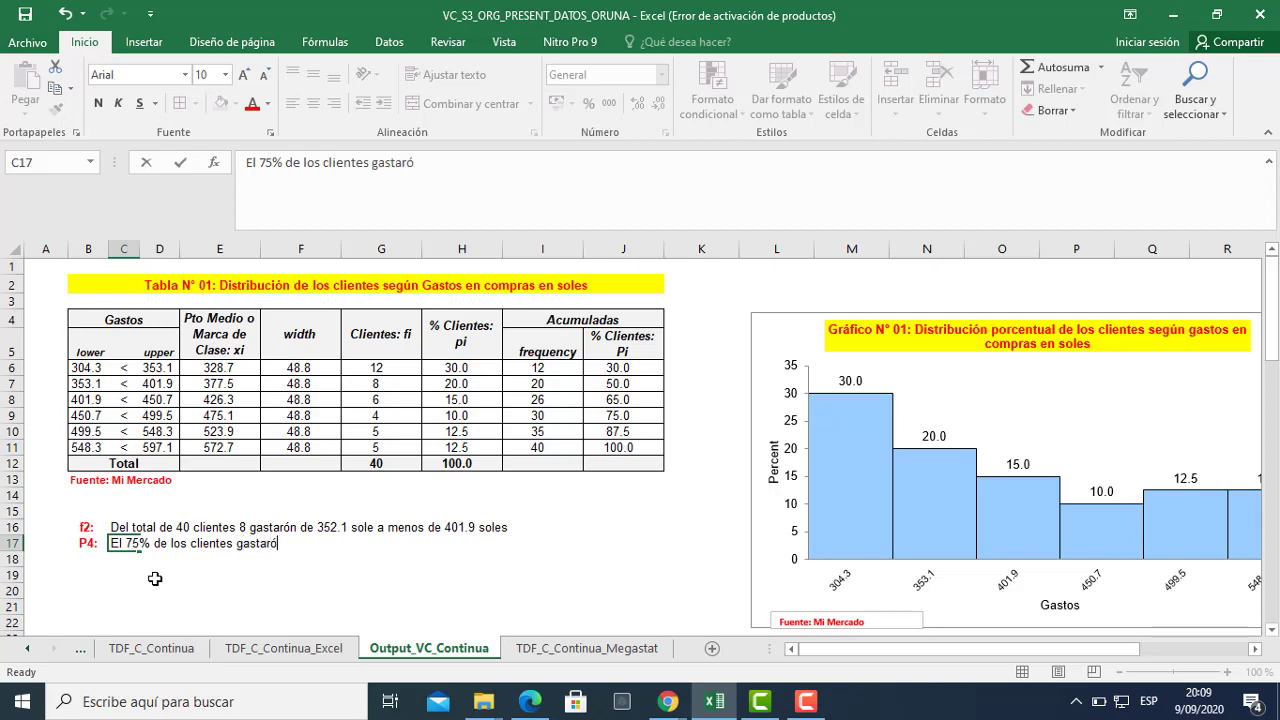
pyautogui.write('n menos de ')
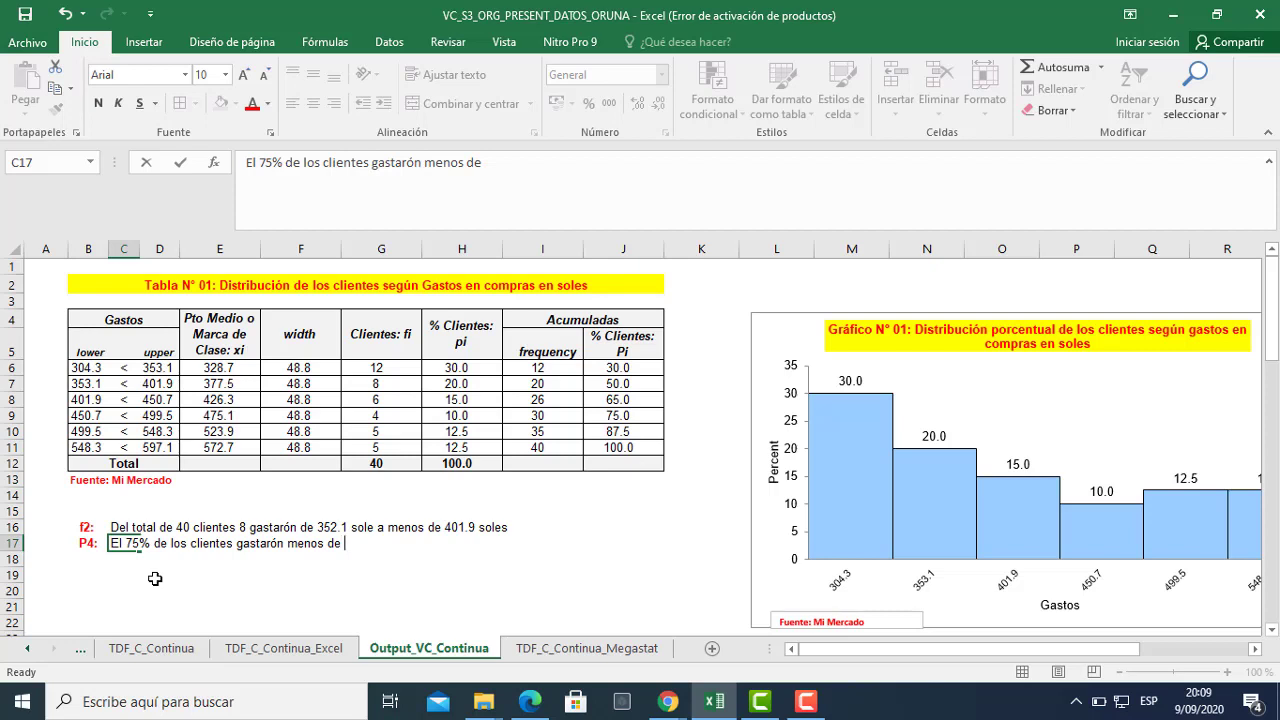
pyautogui.write('499')
pyautogui.write('.5 sole')
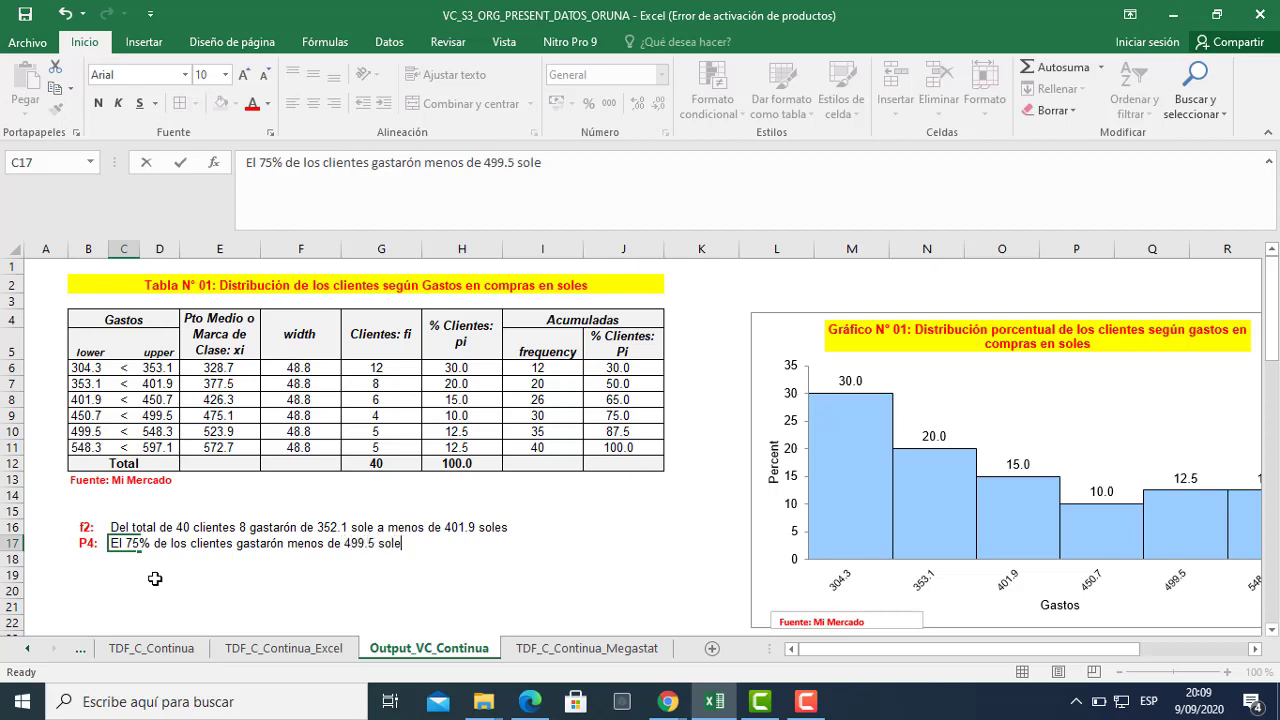
pyautogui.write('s')
pyautogui.press('Return')
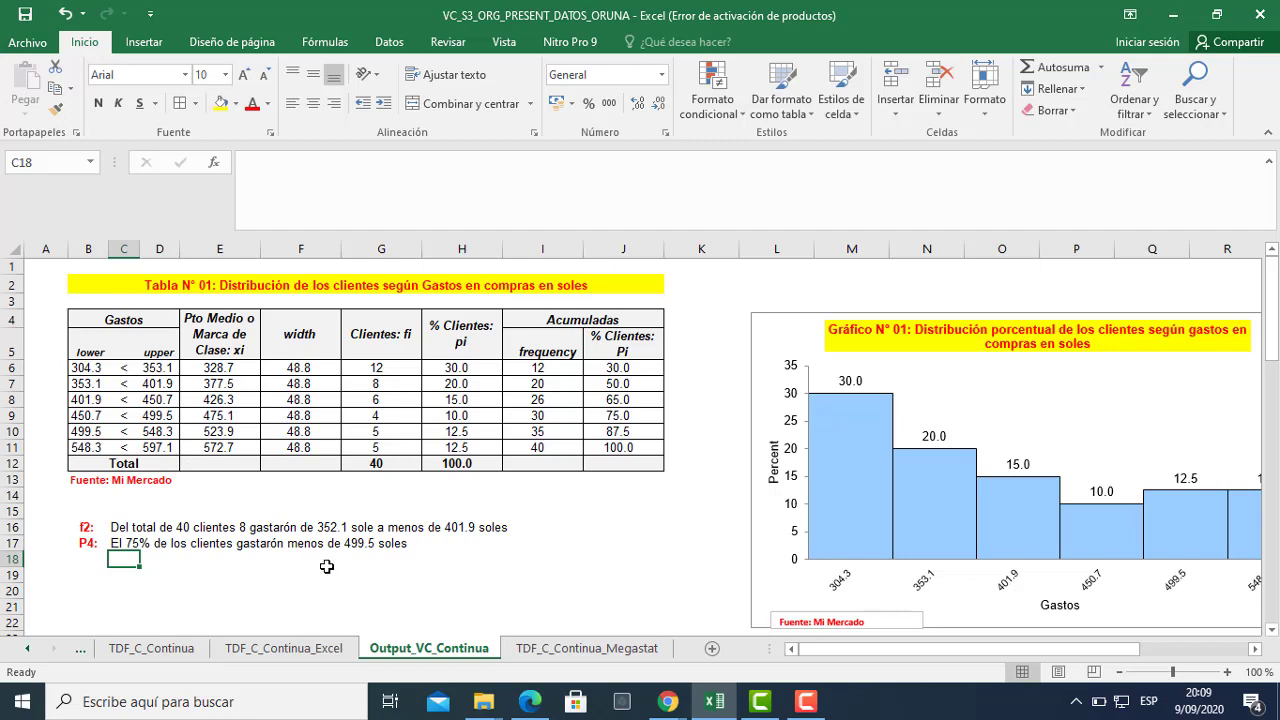
# Examine the Frequency Polygon and Ogive charts below the frequency table and compare them with the histogram.
pyautogui.scroll(-7, 316, 558)
pyautogui.scroll(-2, 316, 558)
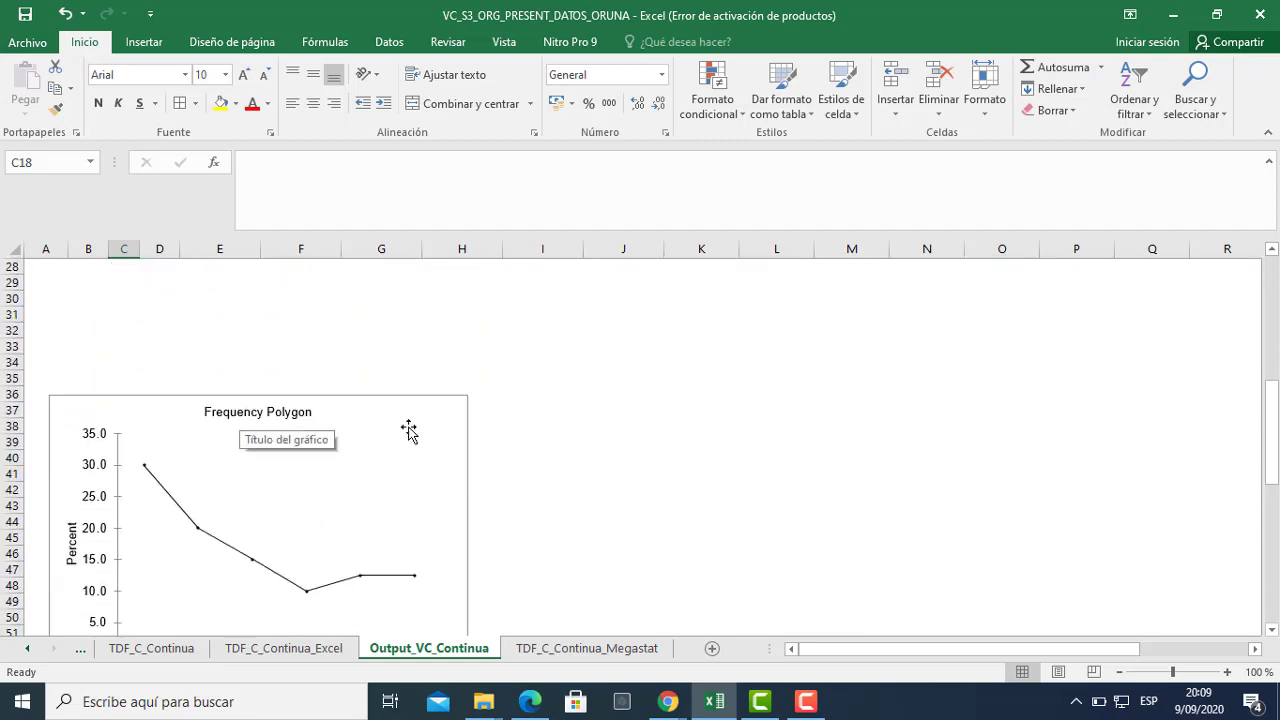
pyautogui.scroll(9, 834, 414)
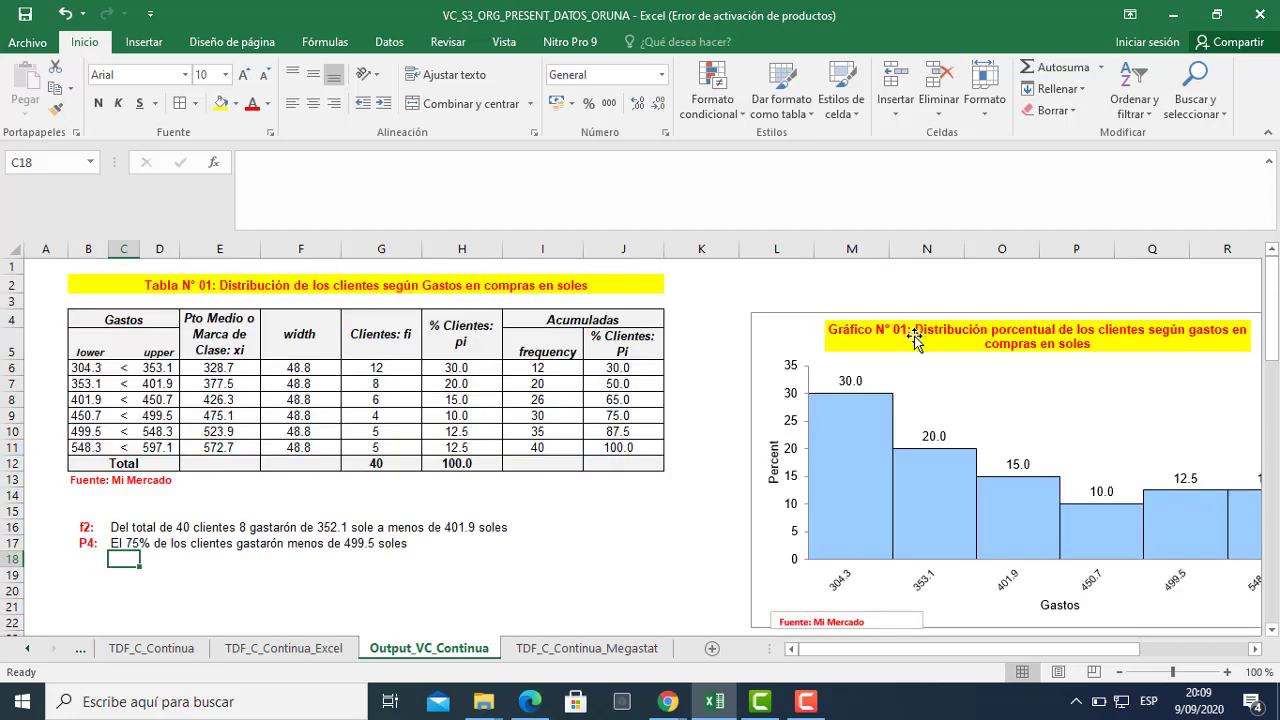
pyautogui.scroll(-10, 917, 341)
pyautogui.scroll(-3, 917, 341)
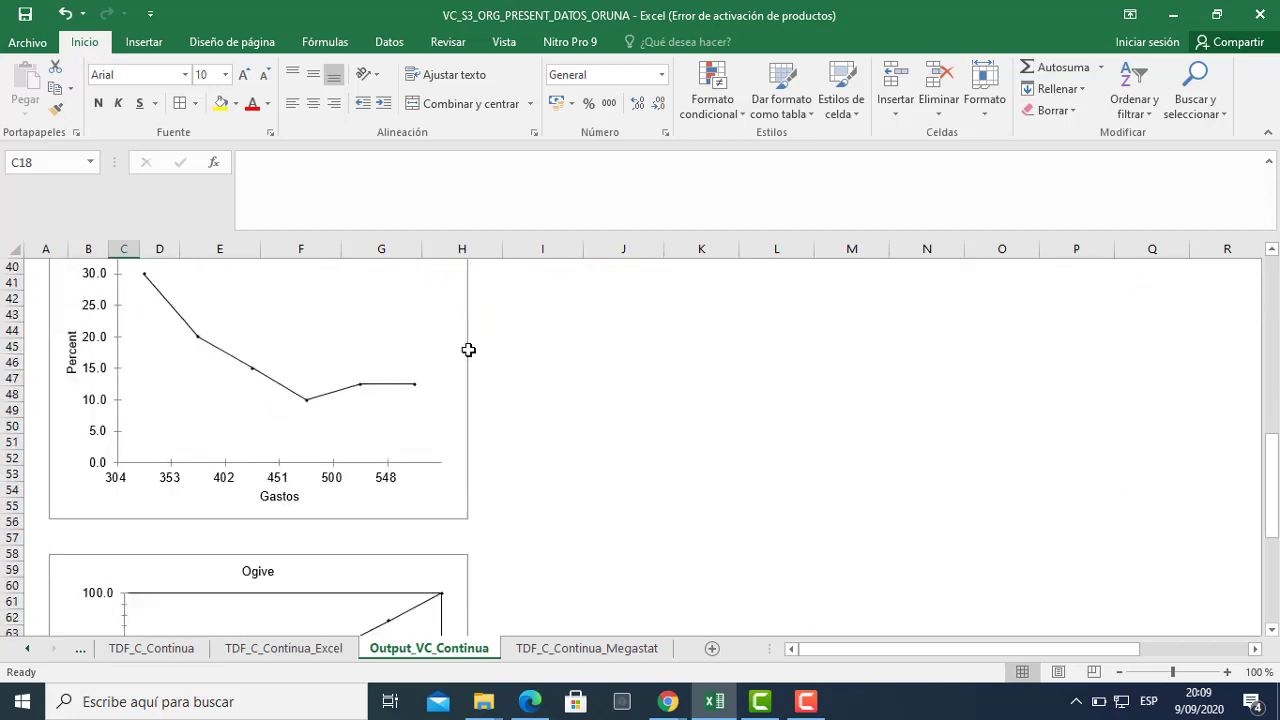
pyautogui.scroll(1, 269, 371)
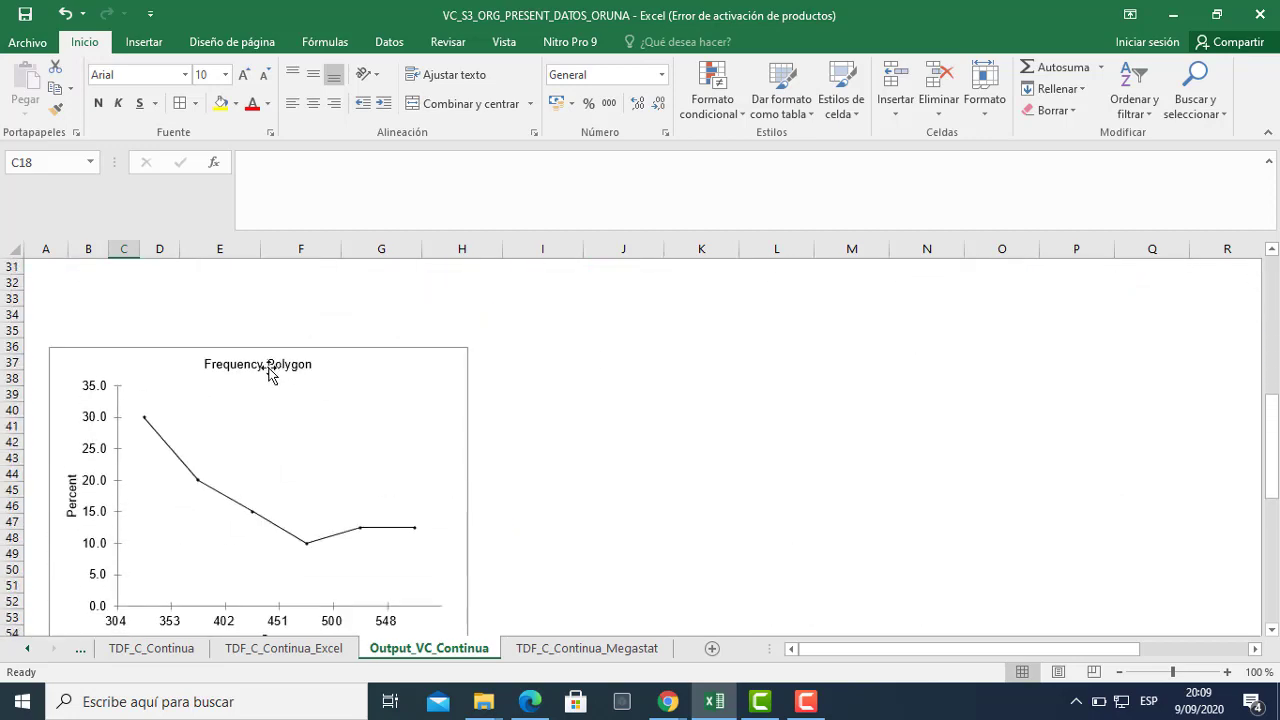
pyautogui.scroll(-1, 264, 380)
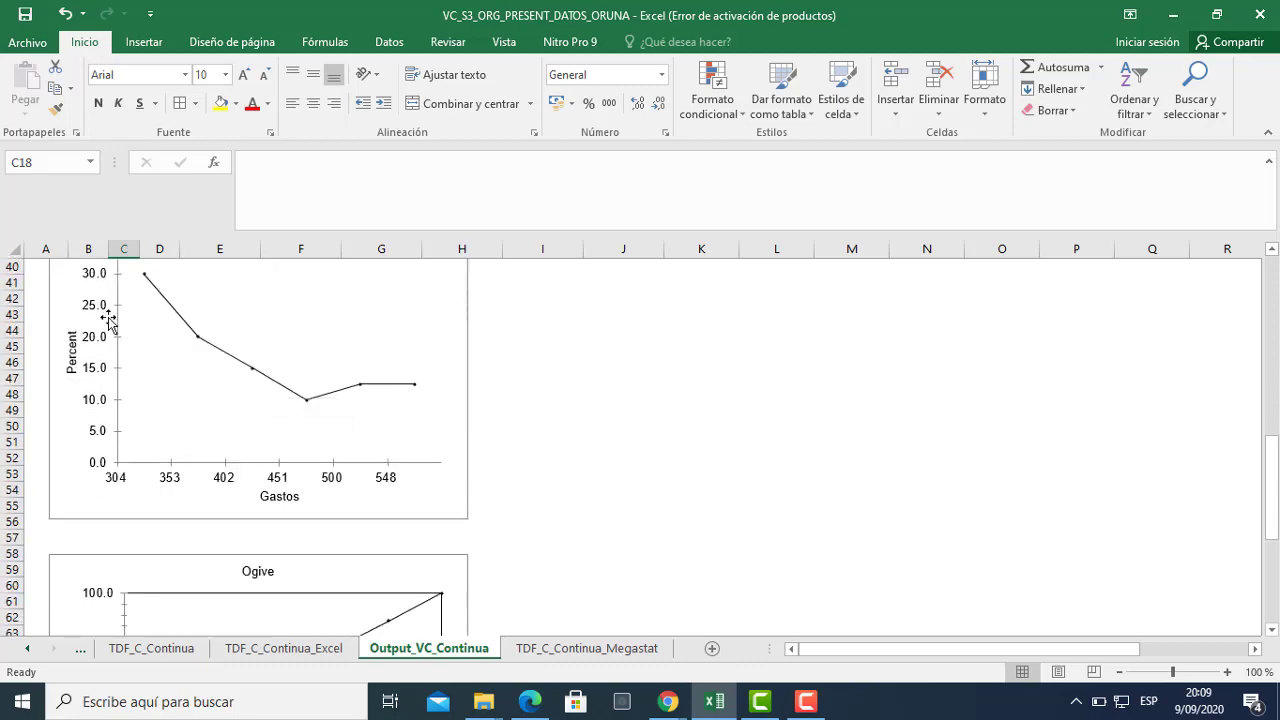
pyautogui.scroll(4, 694, 435)
pyautogui.scroll(8, 694, 435)
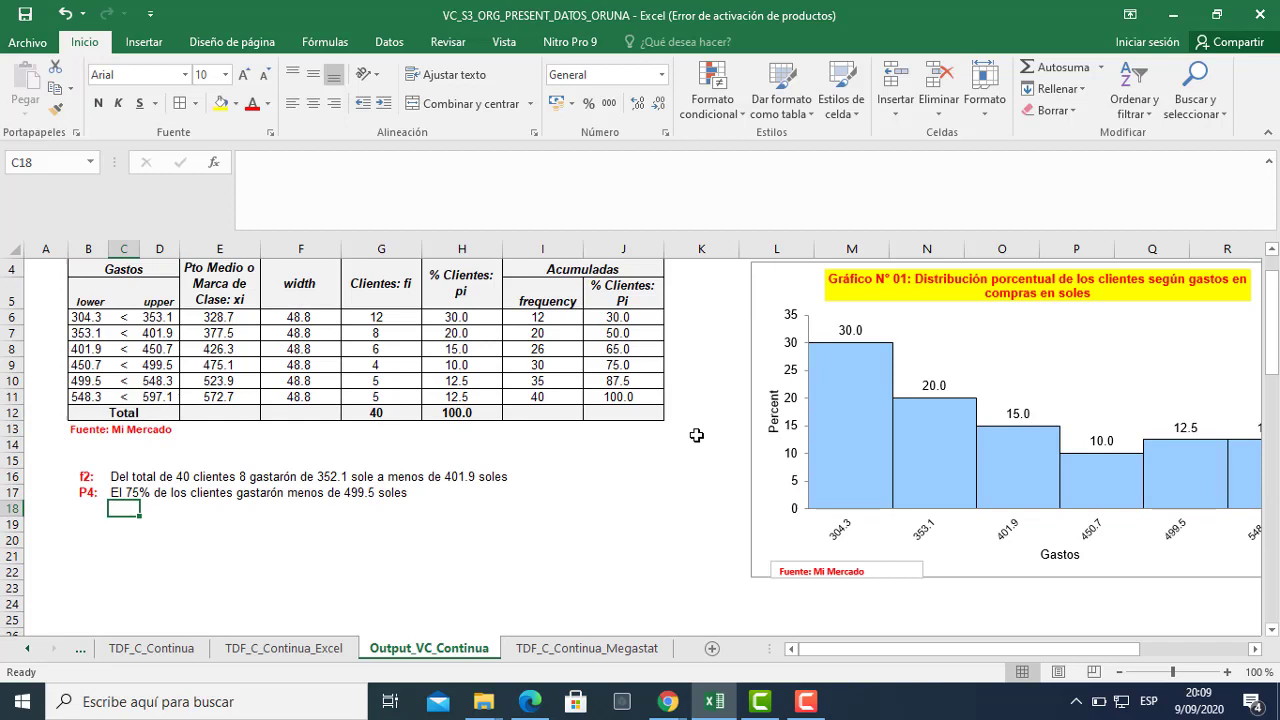
# Move the histogram's "Fuente: Mi Mercado" text box slightly up inside the chart border and narrow it to fit its text.
pyautogui.click(775, 569)
pyautogui.click(772, 572)
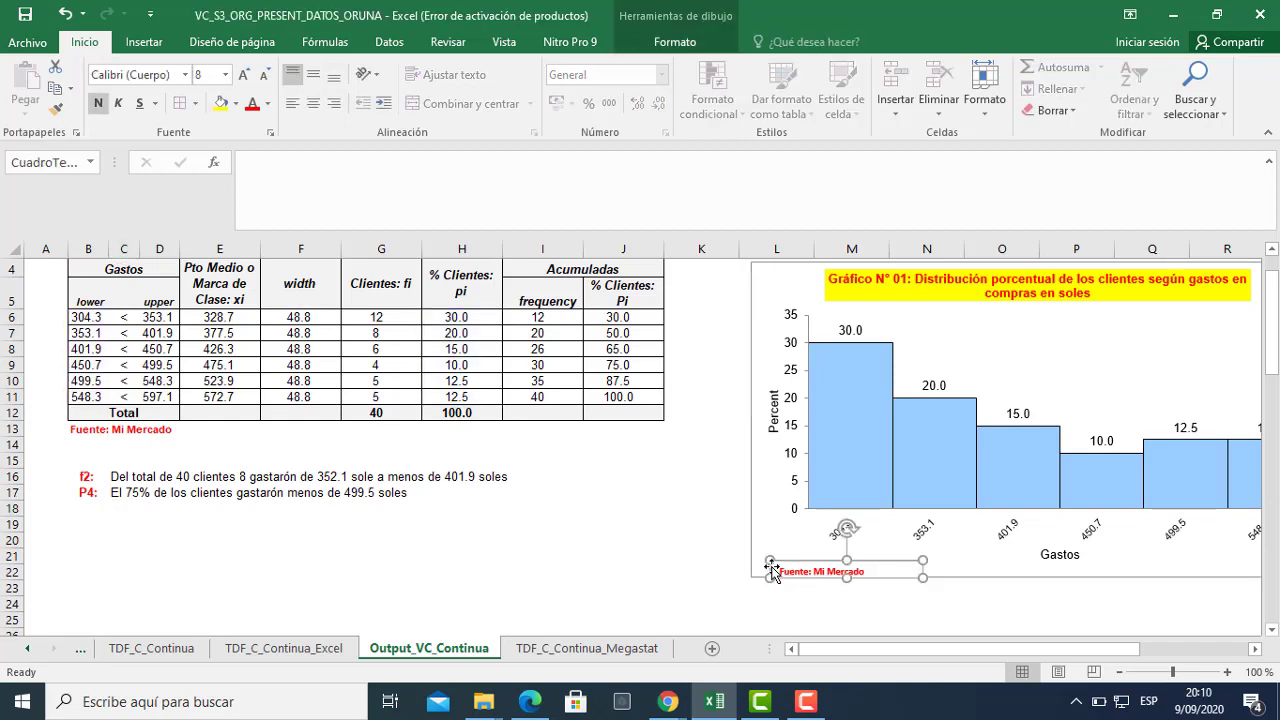
pyautogui.moveTo(772, 572); pyautogui.dragTo(771, 558)
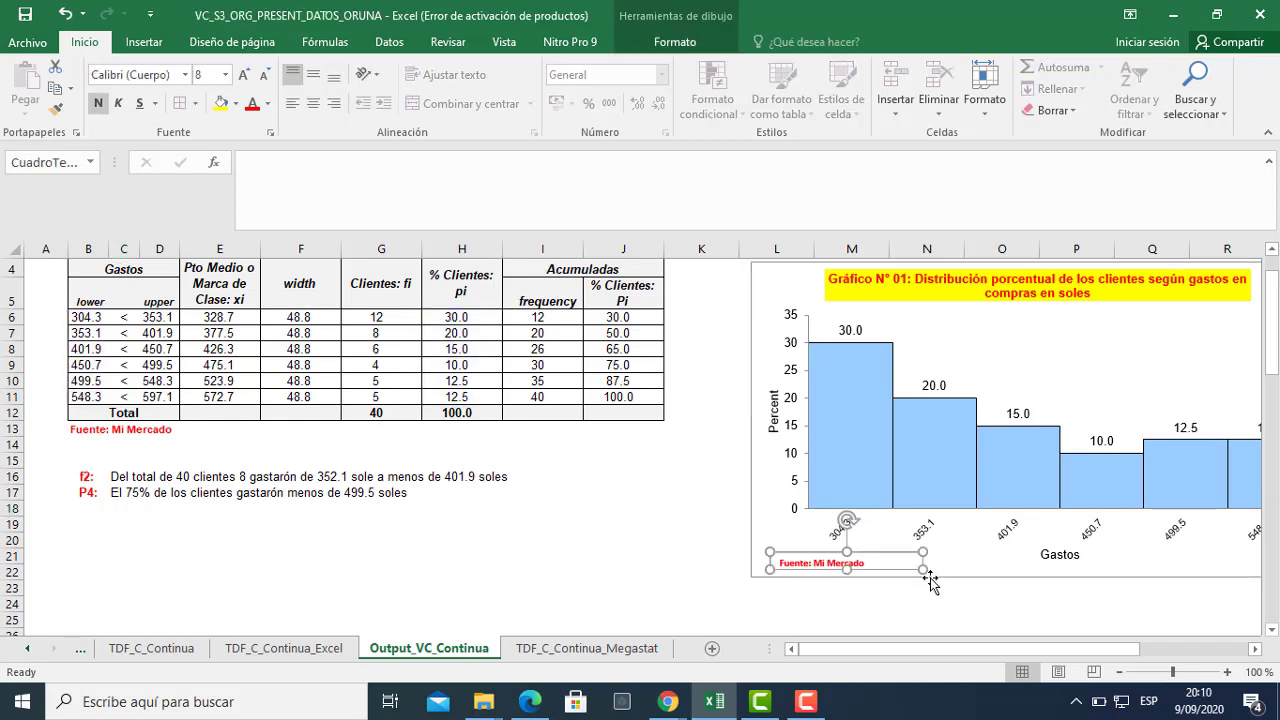
pyautogui.moveTo(922, 562); pyautogui.dragTo(872, 566)
pyautogui.click(613, 580)
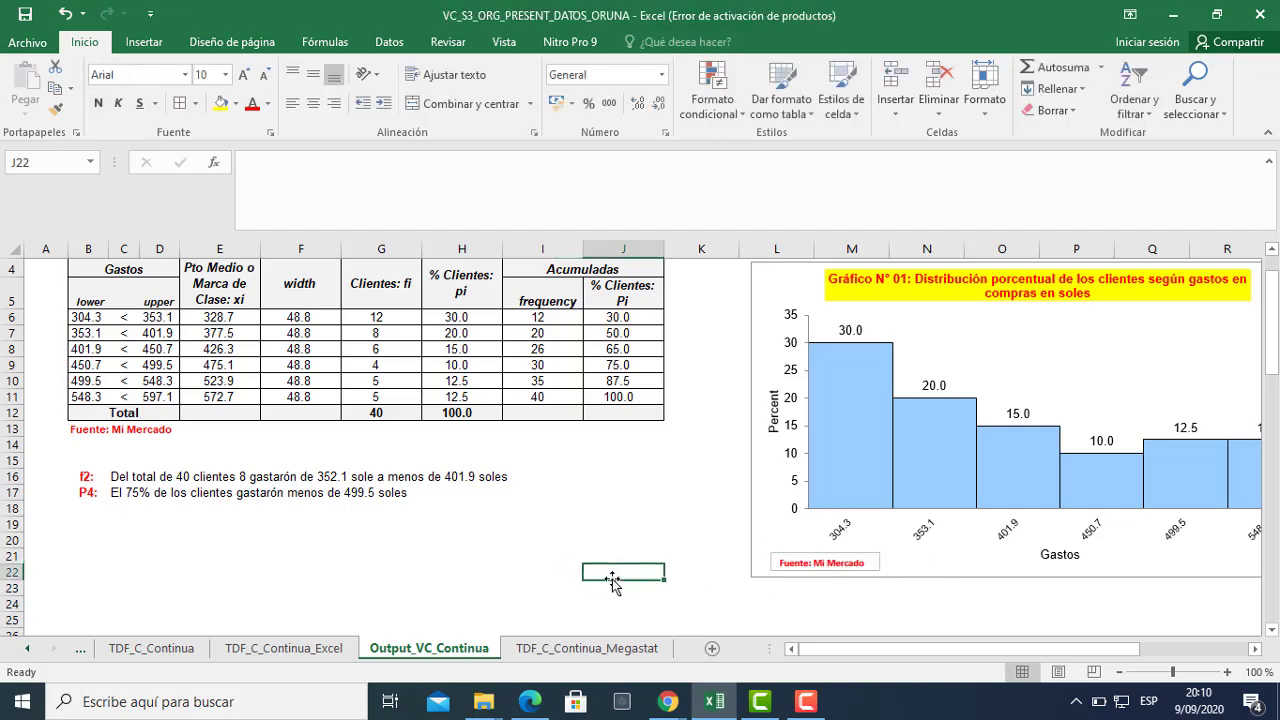
pyautogui.scroll(1, 598, 567)
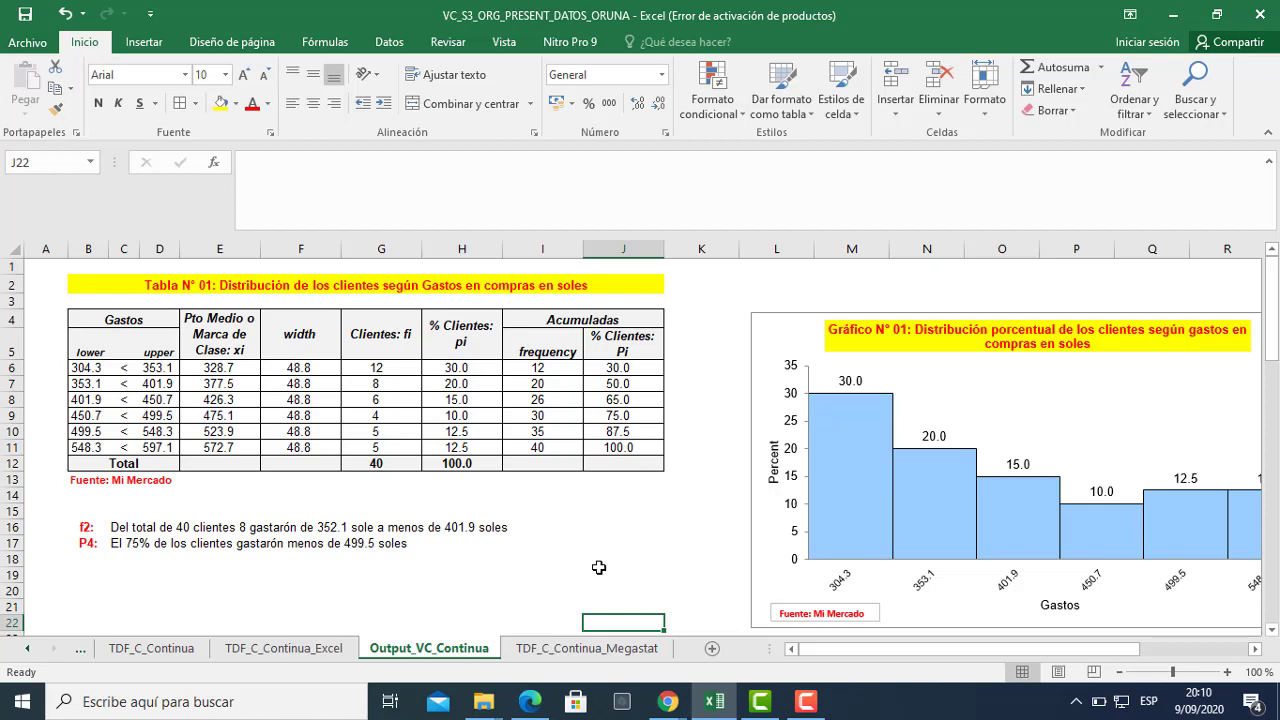
pyautogui.click(806, 702)
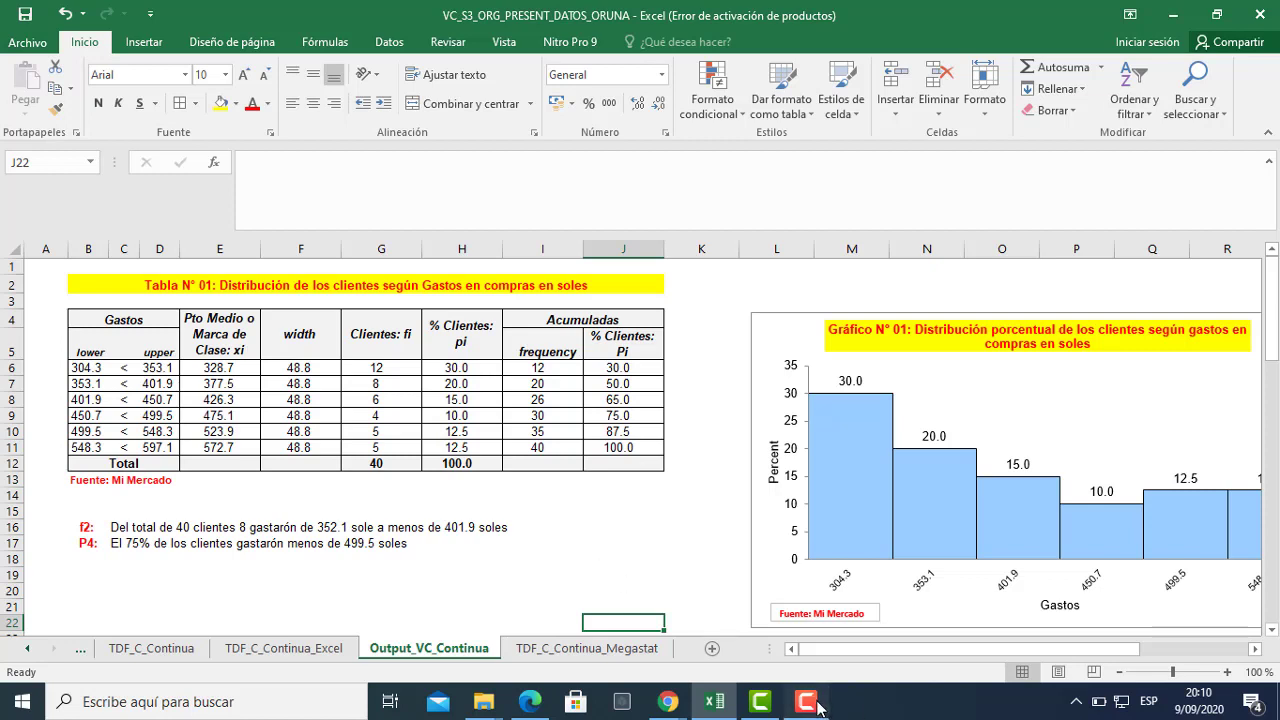